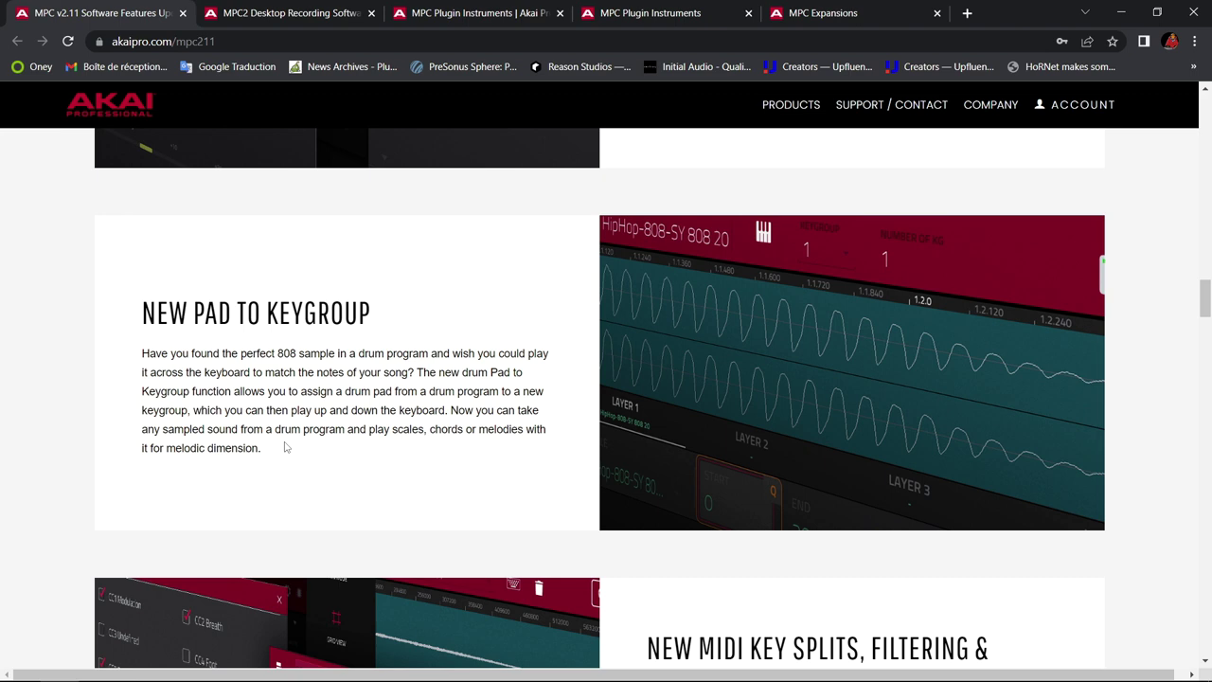
- Read the MIDI key splits and filtering section and the list of other enhancements in the MPC 2.11 update
{"action": "scroll", "coordinate": [635, 296], "scroll_direction": "down", "scroll_amount": 4}
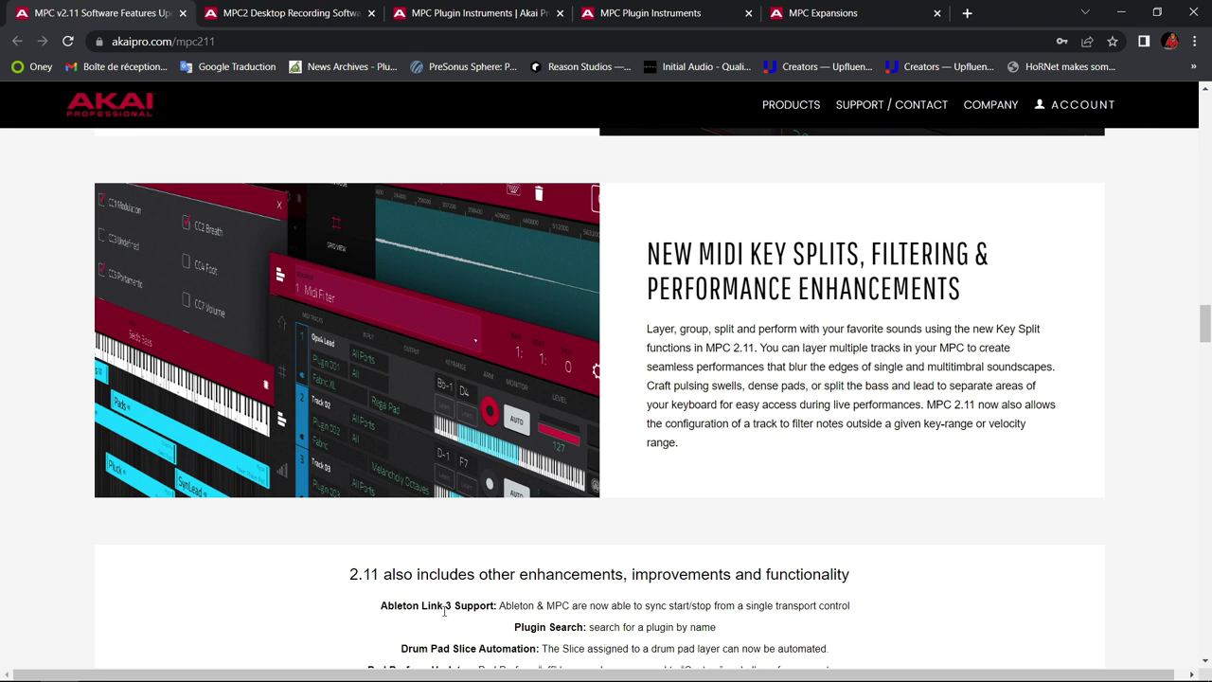
{"action": "scroll", "coordinate": [549, 603], "scroll_direction": "down", "scroll_amount": 2}
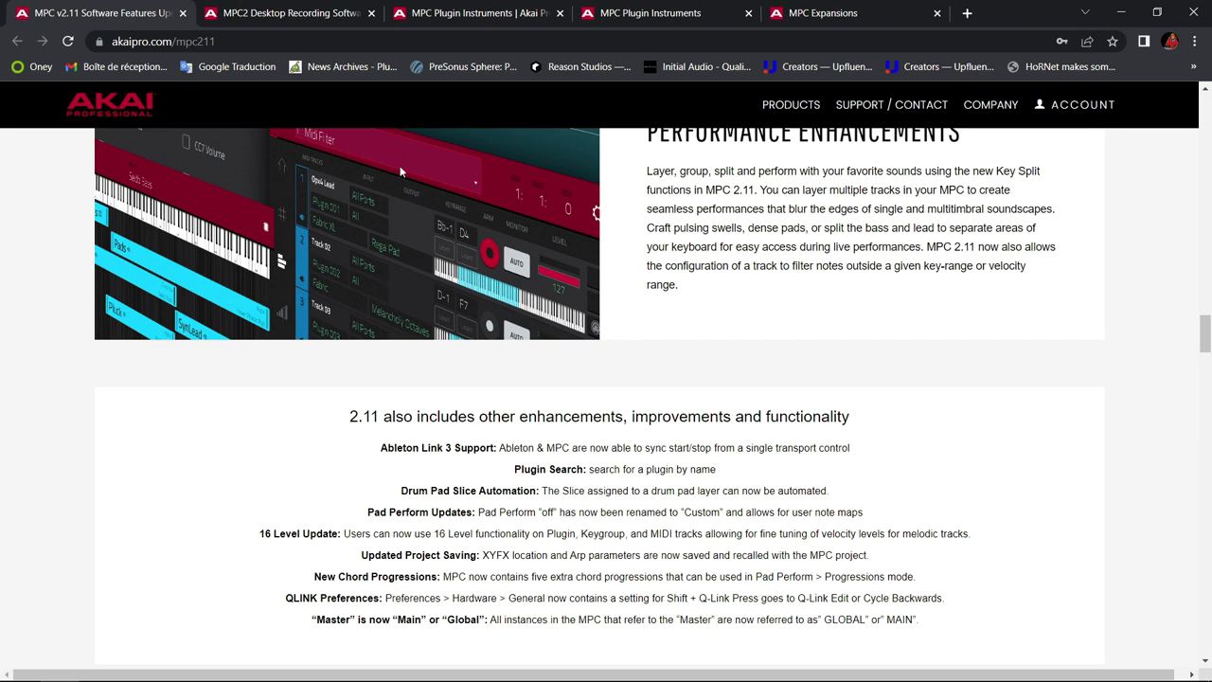
- Switch to the MPC2 desktop software page and review its trial, buy, rent-to-own and subscription options
{"action": "left_click", "coordinate": [322, 14]}
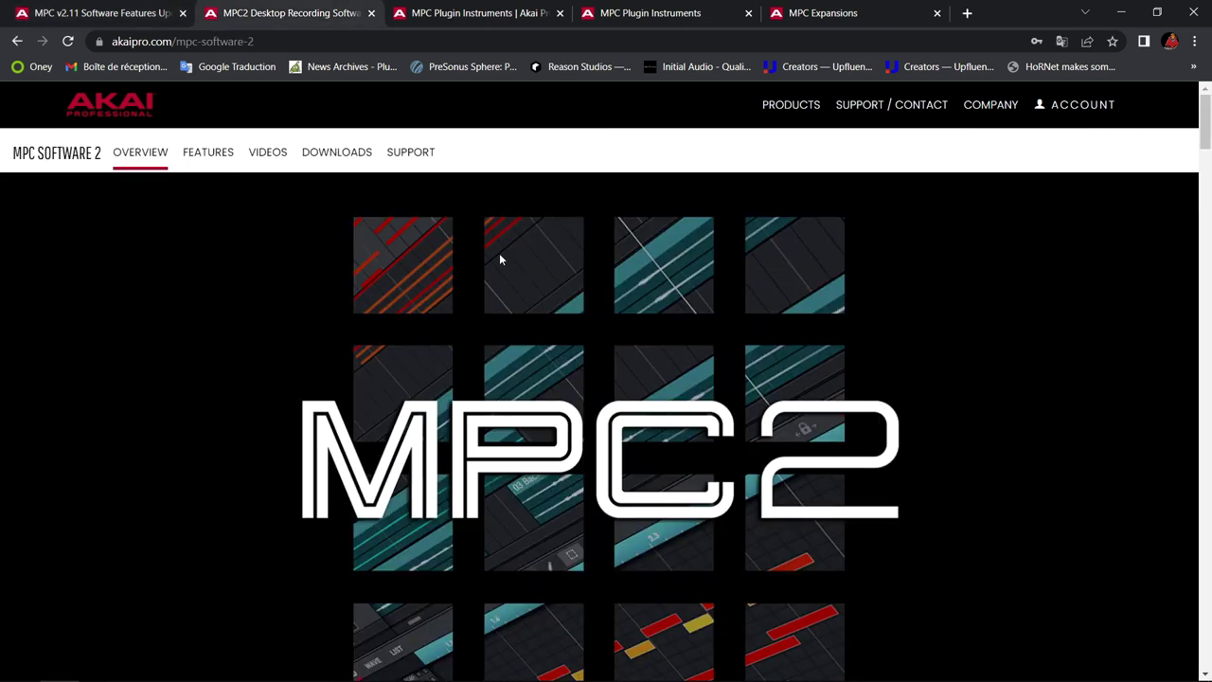
{"action": "scroll", "coordinate": [650, 309], "scroll_direction": "down", "scroll_amount": 7}
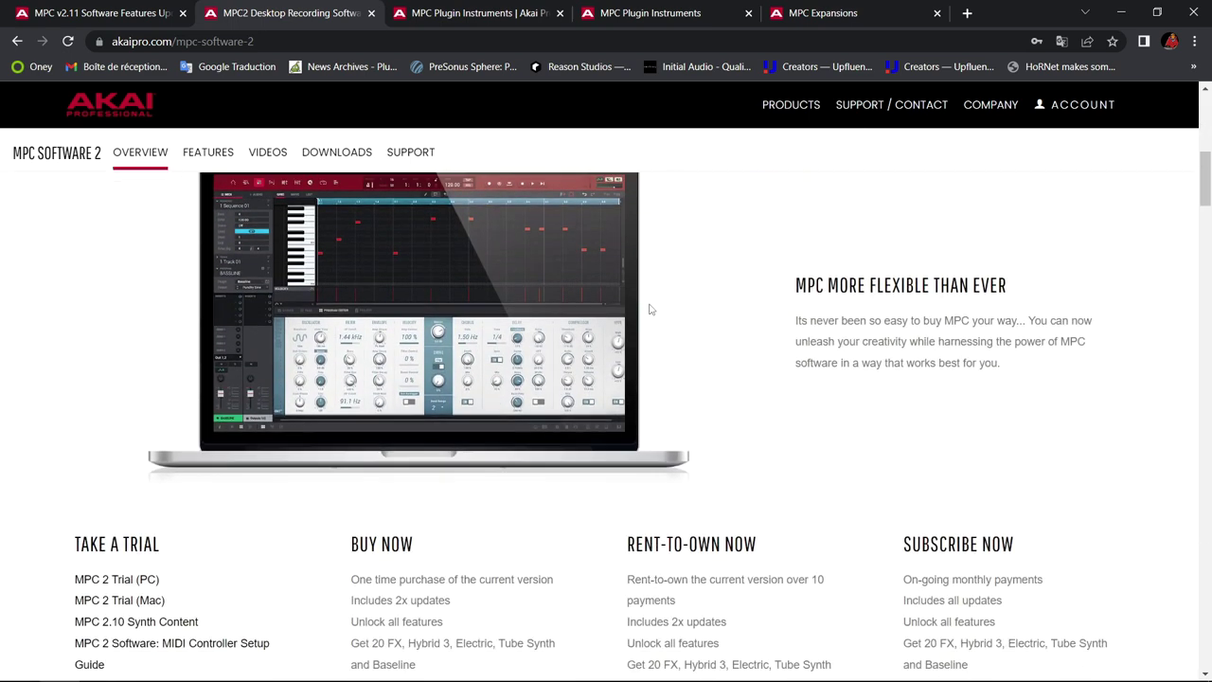
{"action": "scroll", "coordinate": [590, 306], "scroll_direction": "down", "scroll_amount": 2}
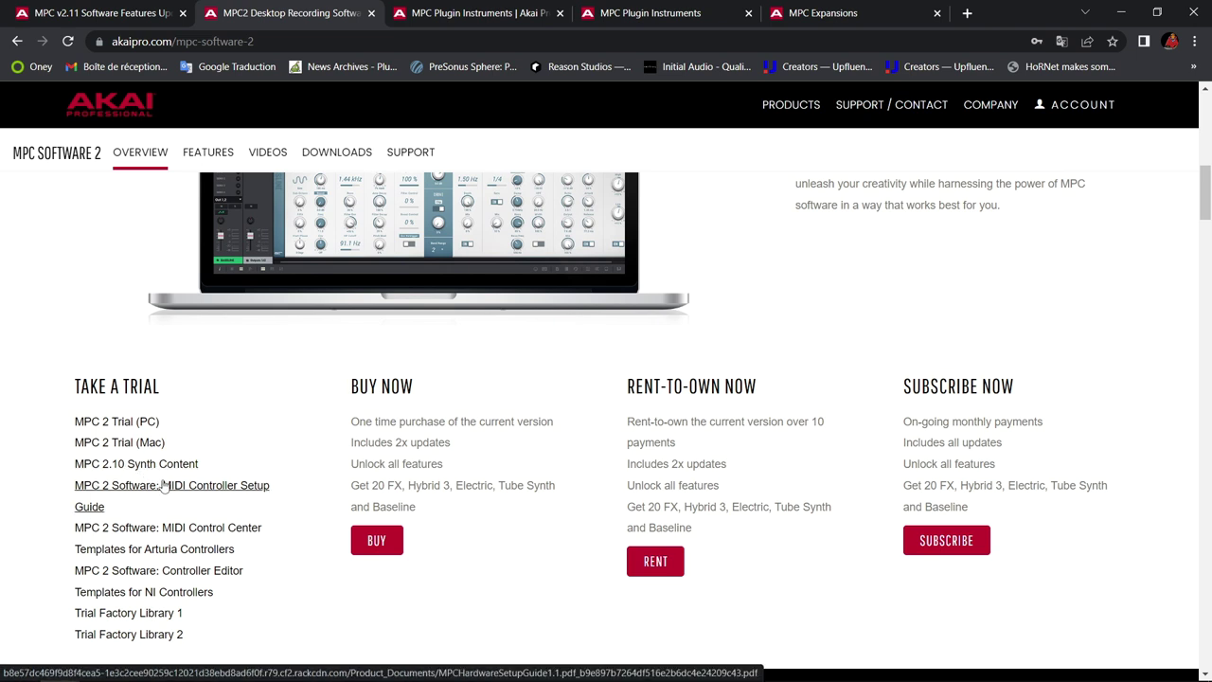
{"action": "scroll", "coordinate": [387, 254], "scroll_direction": "up", "scroll_amount": 2}
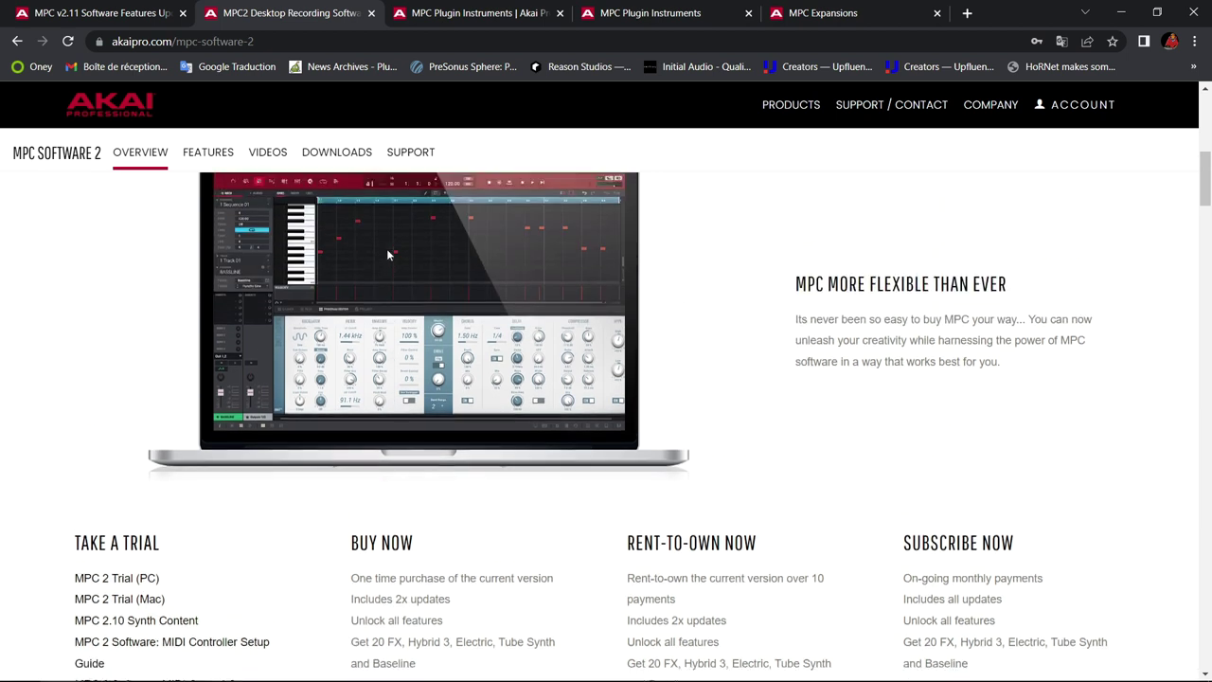
{"action": "scroll", "coordinate": [386, 254], "scroll_direction": "up", "scroll_amount": 1}
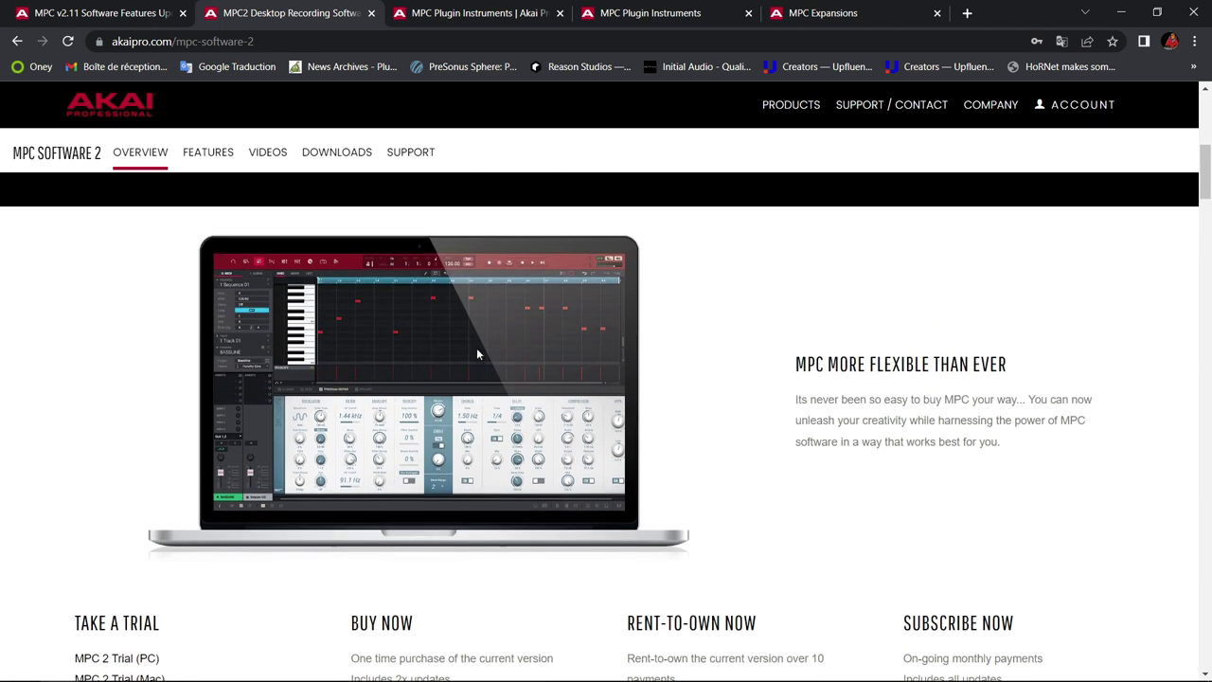
{"action": "scroll", "coordinate": [477, 348], "scroll_direction": "down", "scroll_amount": 3}
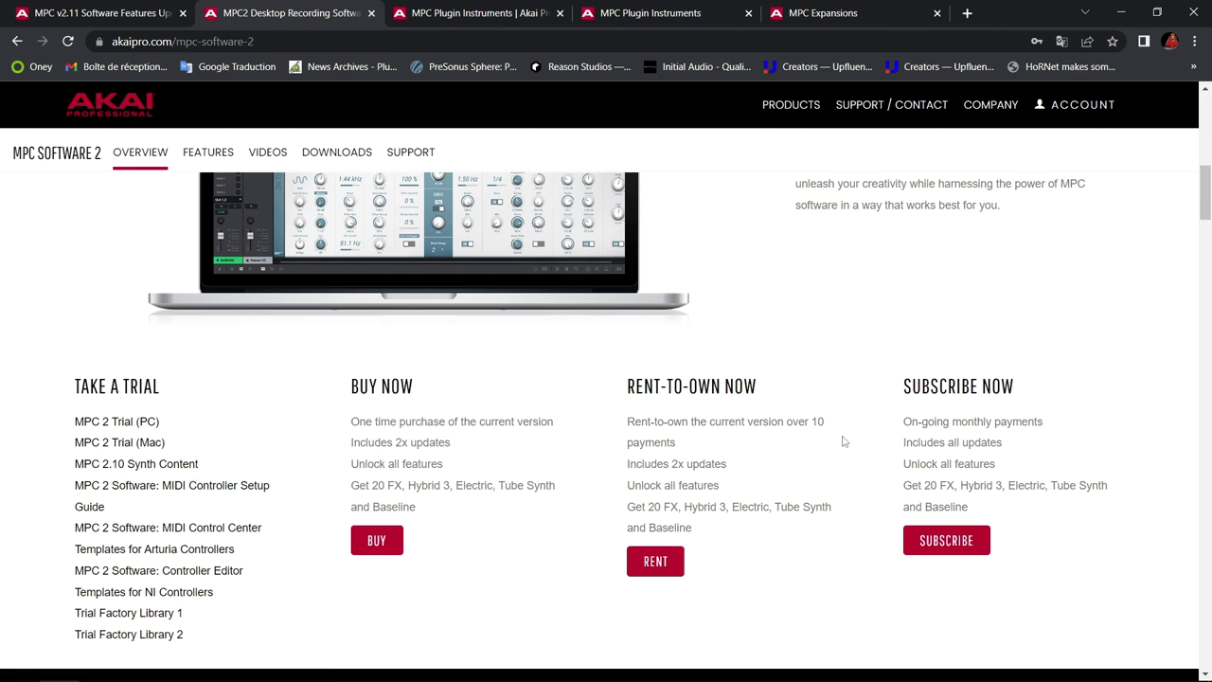
{"action": "scroll", "coordinate": [574, 85], "scroll_direction": "down", "scroll_amount": 1}
- Switch to Akai's MPC Plugin Instruments page and examine the instrument grid and the new premium plugin banner
{"action": "left_click", "coordinate": [512, 13]}
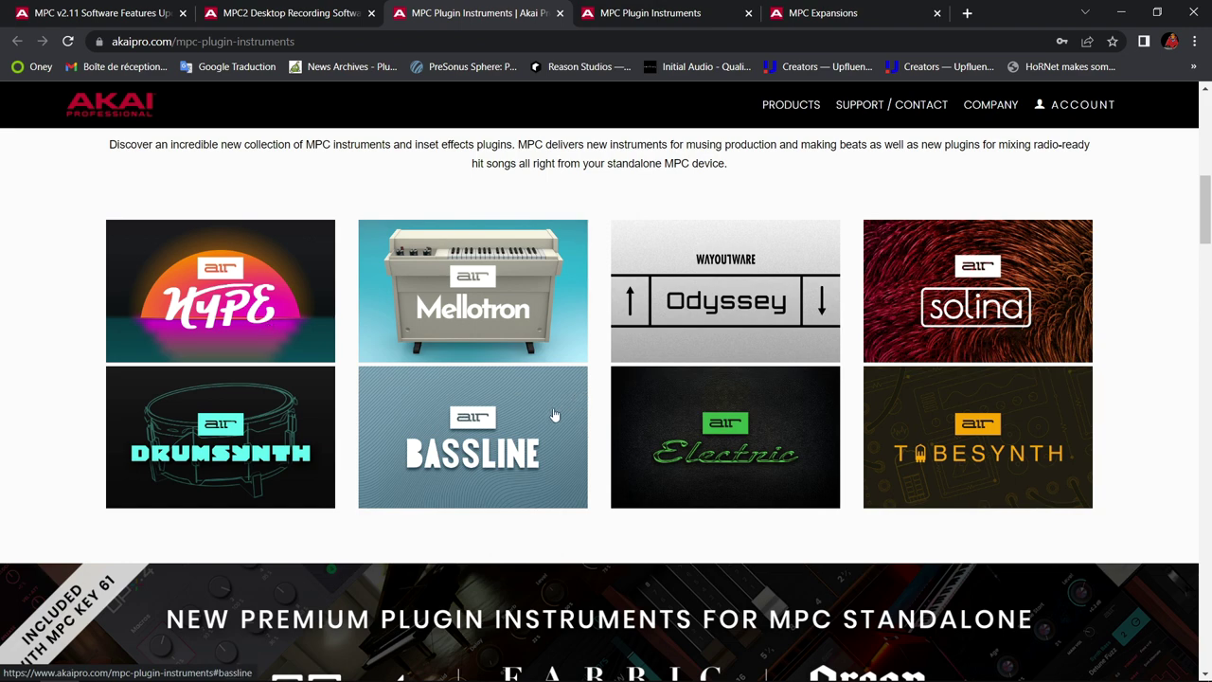
{"action": "scroll", "coordinate": [555, 417], "scroll_direction": "down", "scroll_amount": 6}
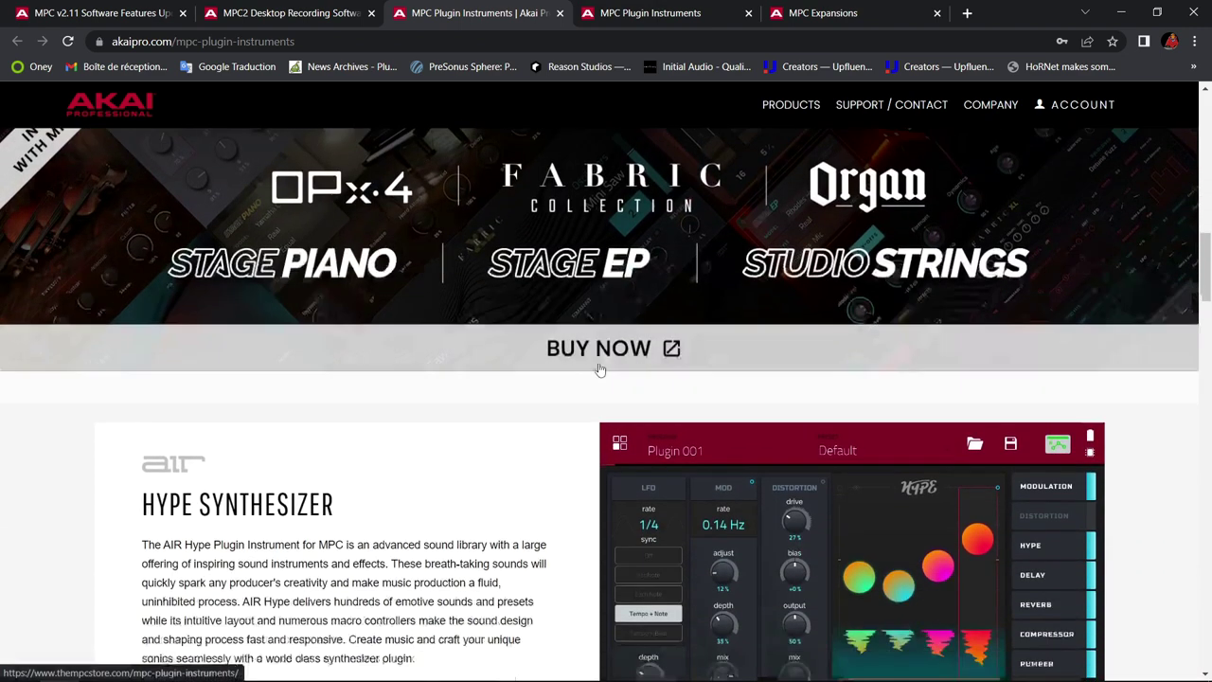
{"action": "scroll", "coordinate": [599, 367], "scroll_direction": "up", "scroll_amount": 3}
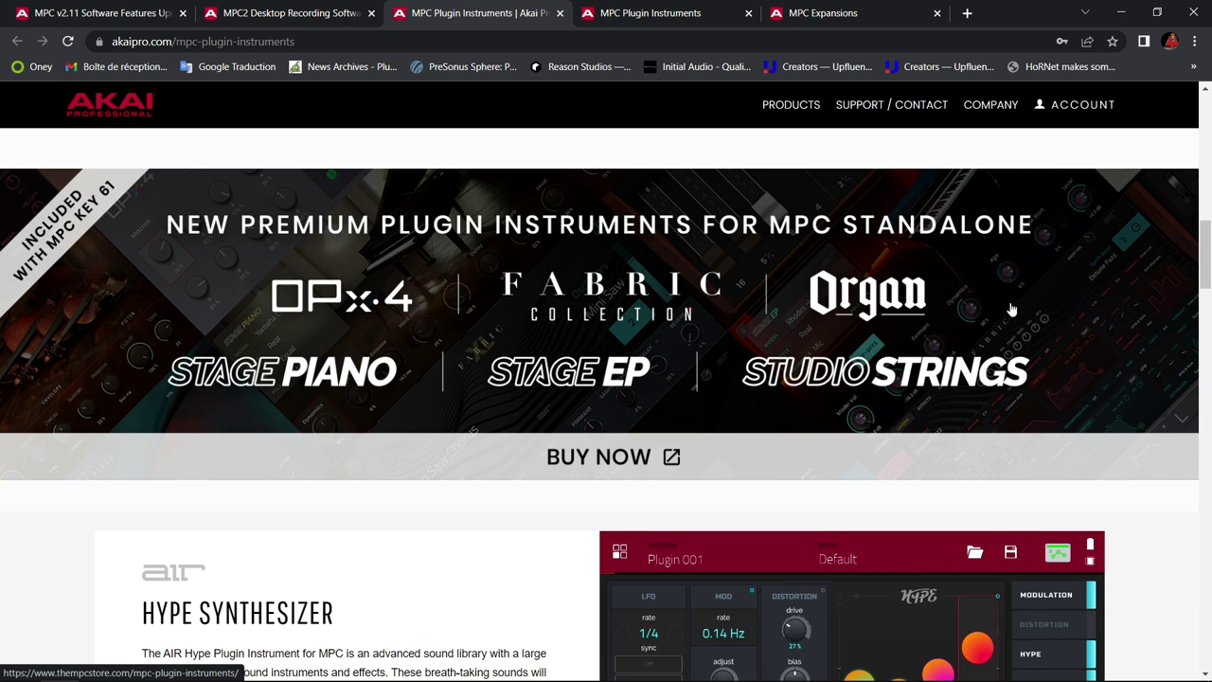
{"action": "scroll", "coordinate": [1014, 301], "scroll_direction": "down", "scroll_amount": 3}
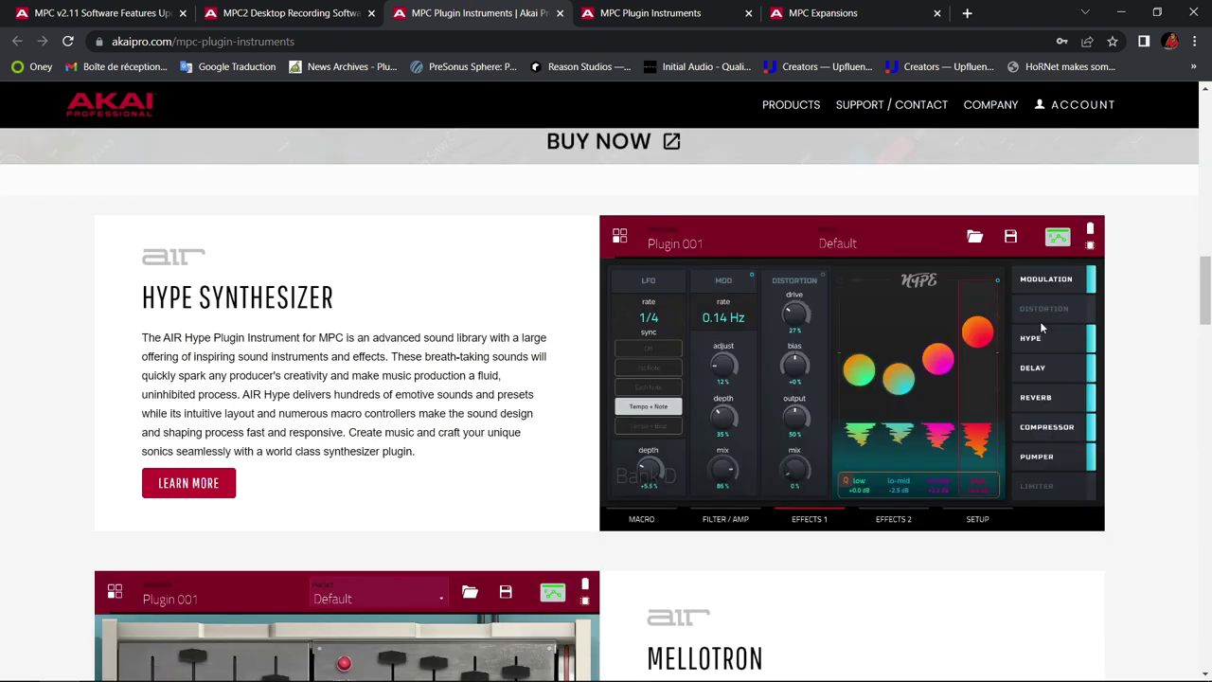
- Skim the plugin instrument descriptions from Hype through AIR TubeSynth and return to the Hype Synthesizer section
{"action": "scroll", "coordinate": [1040, 328], "scroll_direction": "down", "scroll_amount": 6}
{"action": "scroll", "coordinate": [1040, 327], "scroll_direction": "down", "scroll_amount": 7}
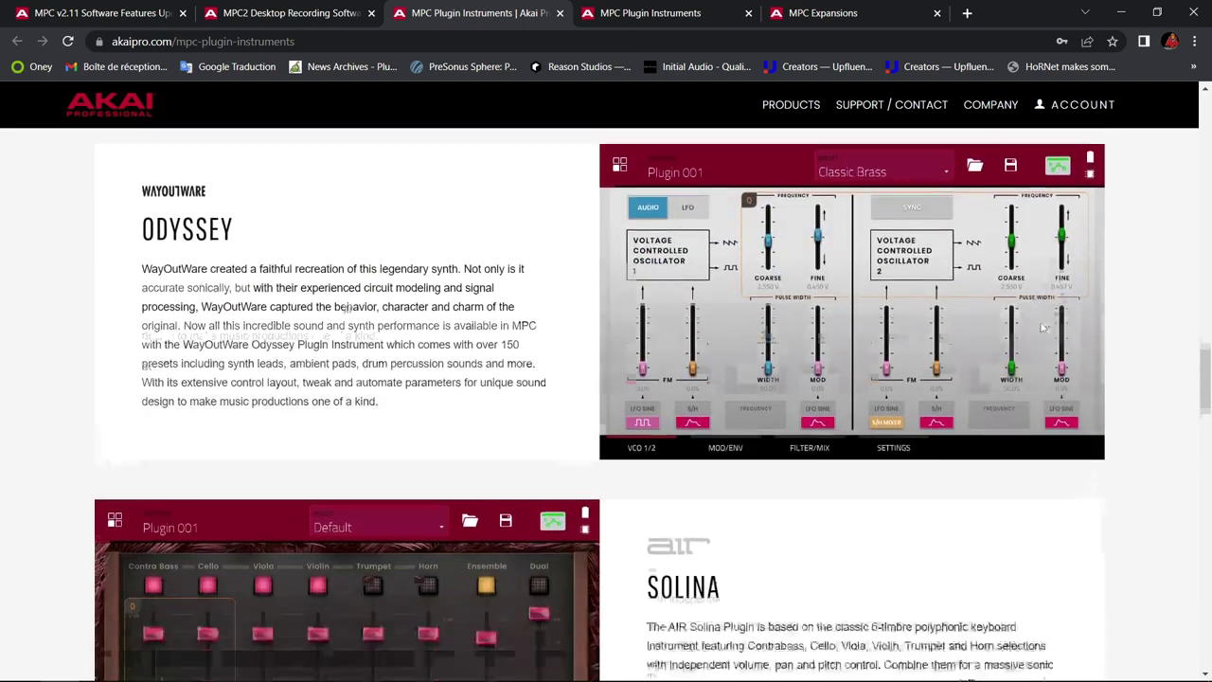
{"action": "scroll", "coordinate": [1042, 327], "scroll_direction": "down", "scroll_amount": 6}
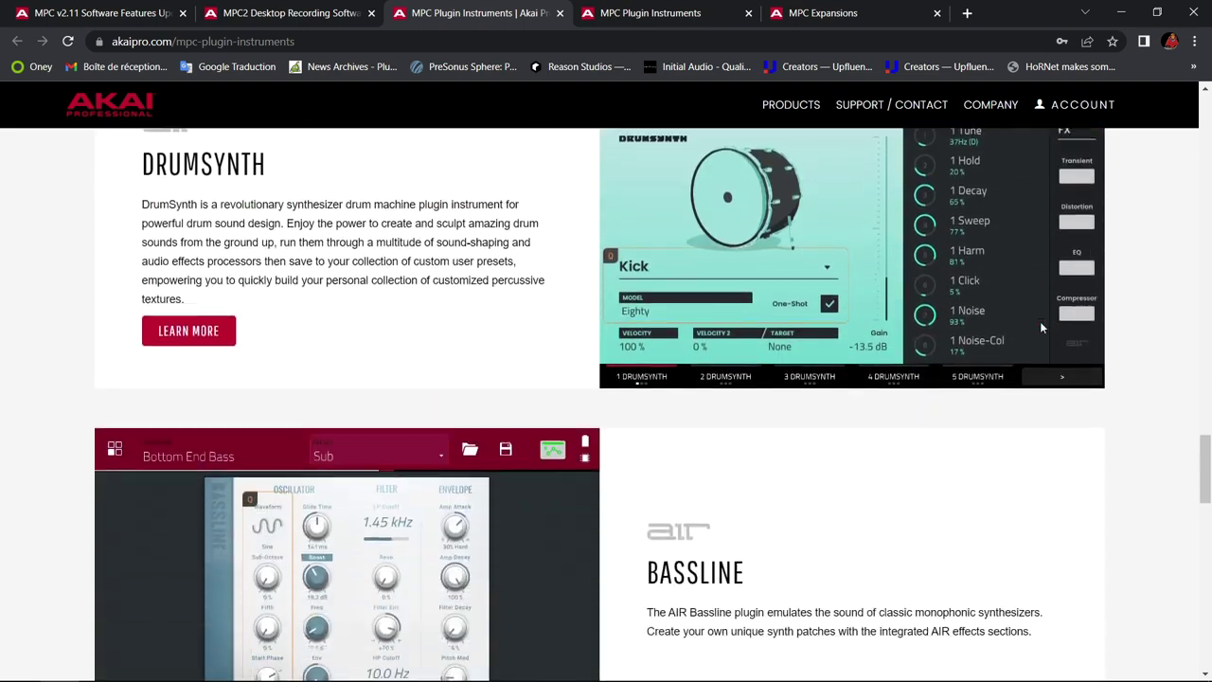
{"action": "scroll", "coordinate": [1042, 328], "scroll_direction": "down", "scroll_amount": 7}
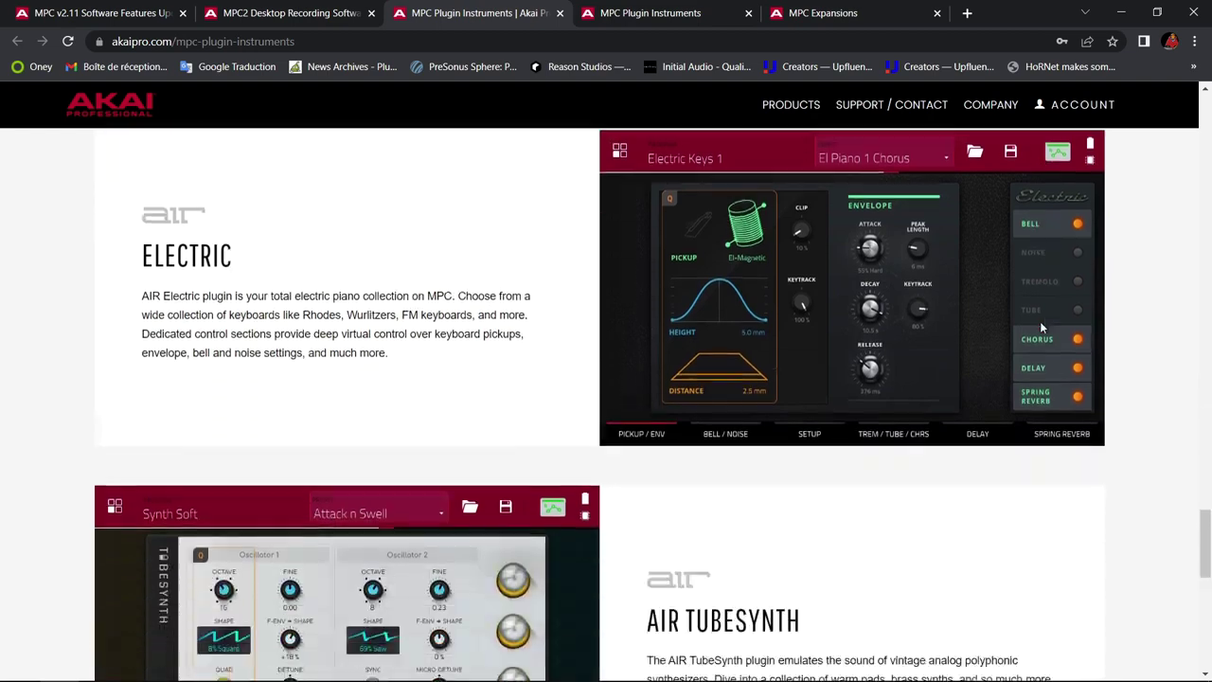
{"action": "scroll", "coordinate": [1042, 328], "scroll_direction": "up", "scroll_amount": 8}
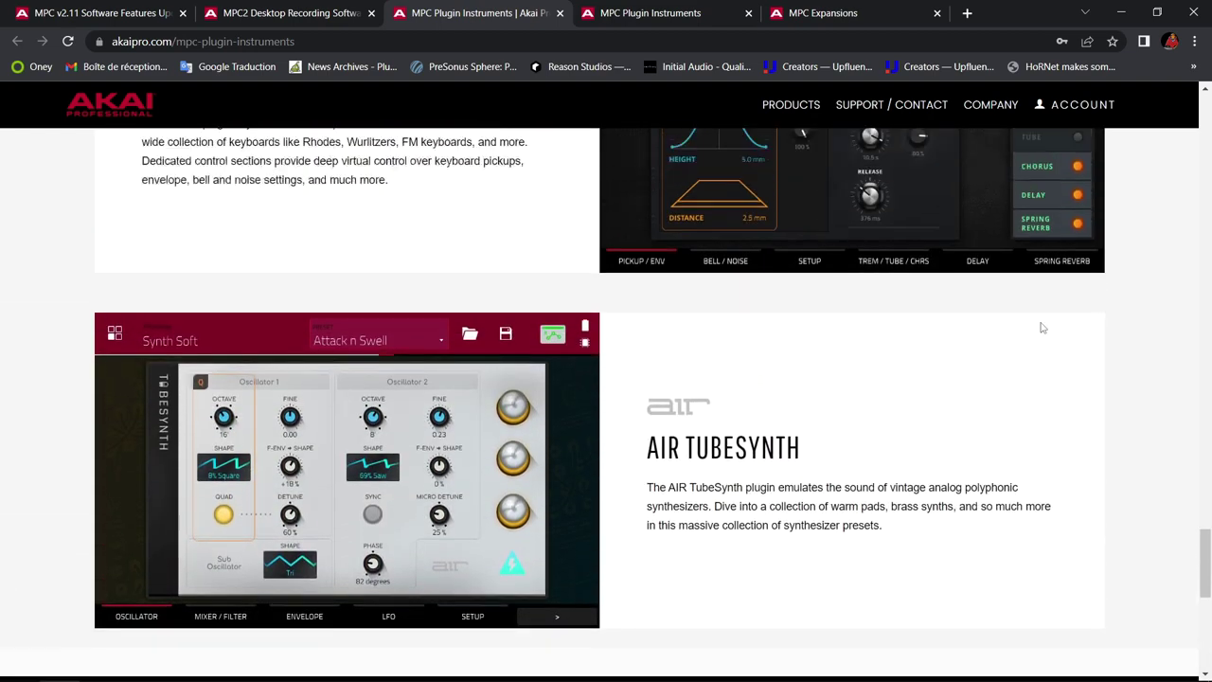
{"action": "scroll", "coordinate": [1042, 328], "scroll_direction": "up", "scroll_amount": 11}
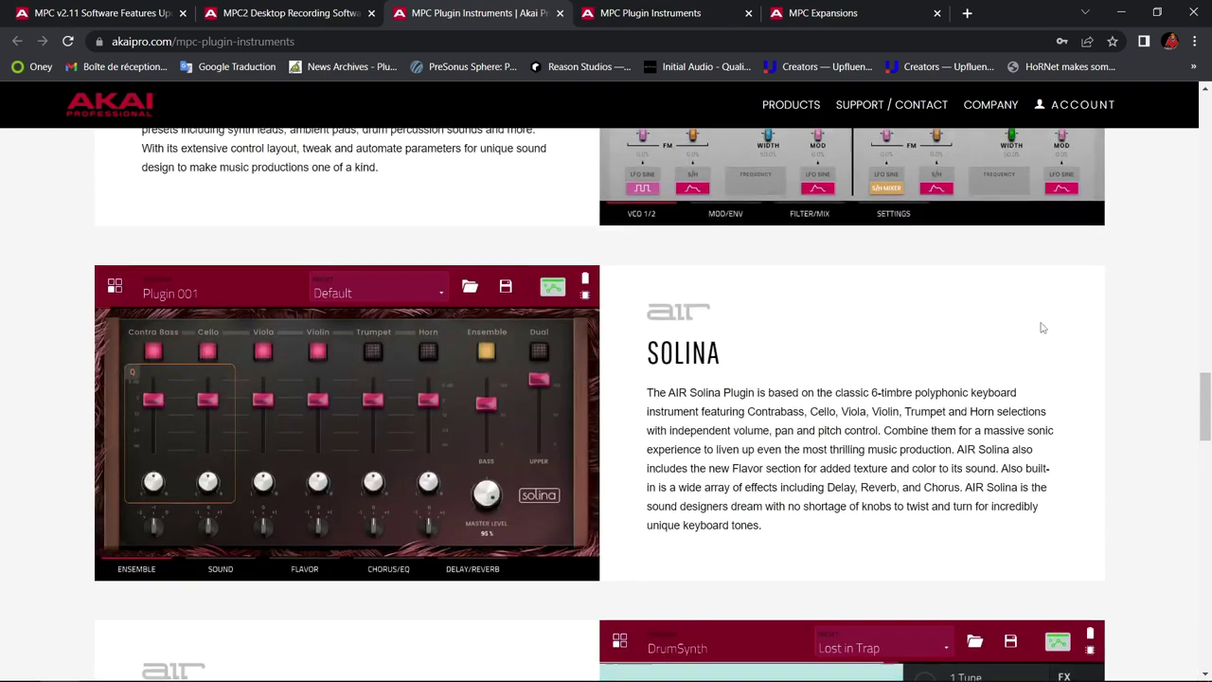
{"action": "scroll", "coordinate": [682, 279], "scroll_direction": "up", "scroll_amount": 8}
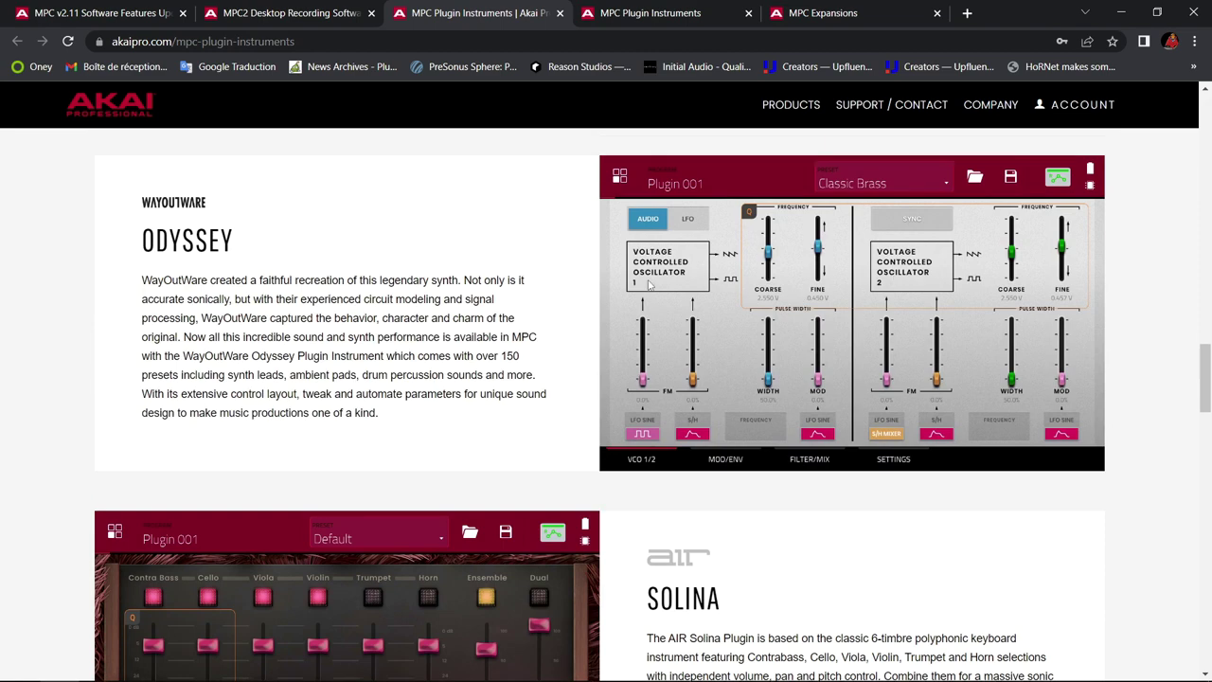
{"action": "scroll", "coordinate": [648, 279], "scroll_direction": "up", "scroll_amount": 2}
{"action": "scroll", "coordinate": [648, 279], "scroll_direction": "down", "scroll_amount": 2}
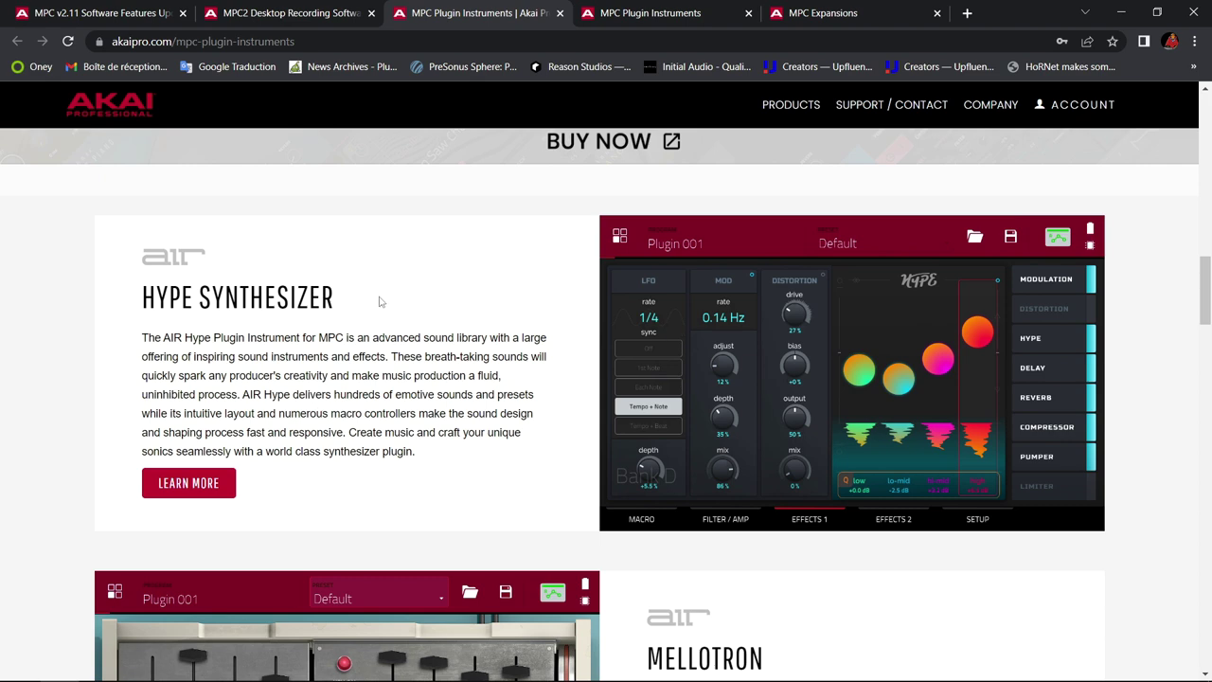
- Examine the Mellotron, Odyssey, Solina, DrumSynth, Bassline, Electric and TubeSynth sections, and return to the premium plugin banner
{"action": "scroll", "coordinate": [339, 317], "scroll_direction": "down", "scroll_amount": 4}
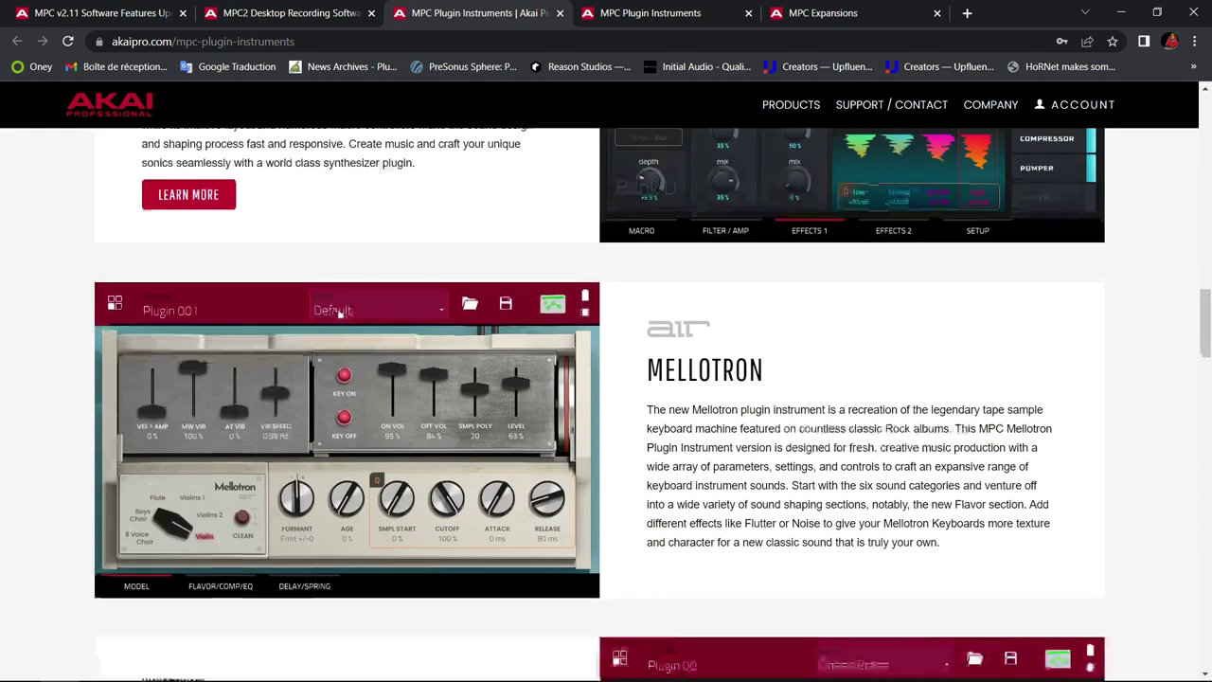
{"action": "scroll", "coordinate": [341, 558], "scroll_direction": "down", "scroll_amount": 8}
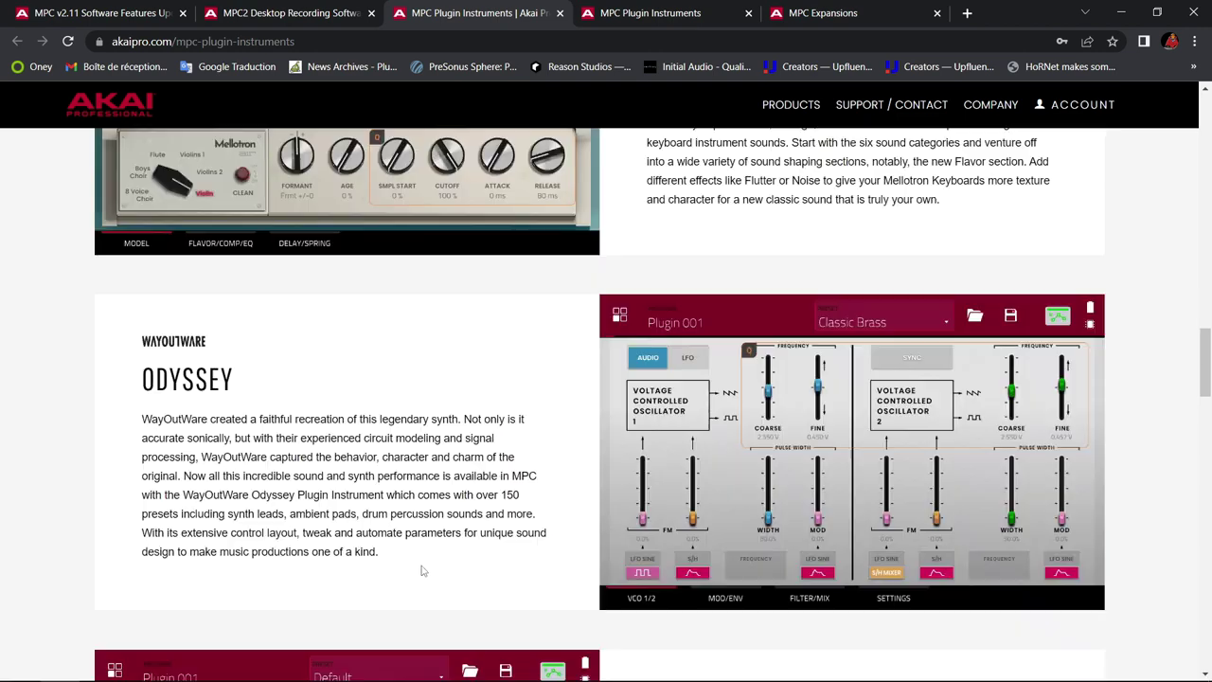
{"action": "scroll", "coordinate": [698, 515], "scroll_direction": "down", "scroll_amount": 6}
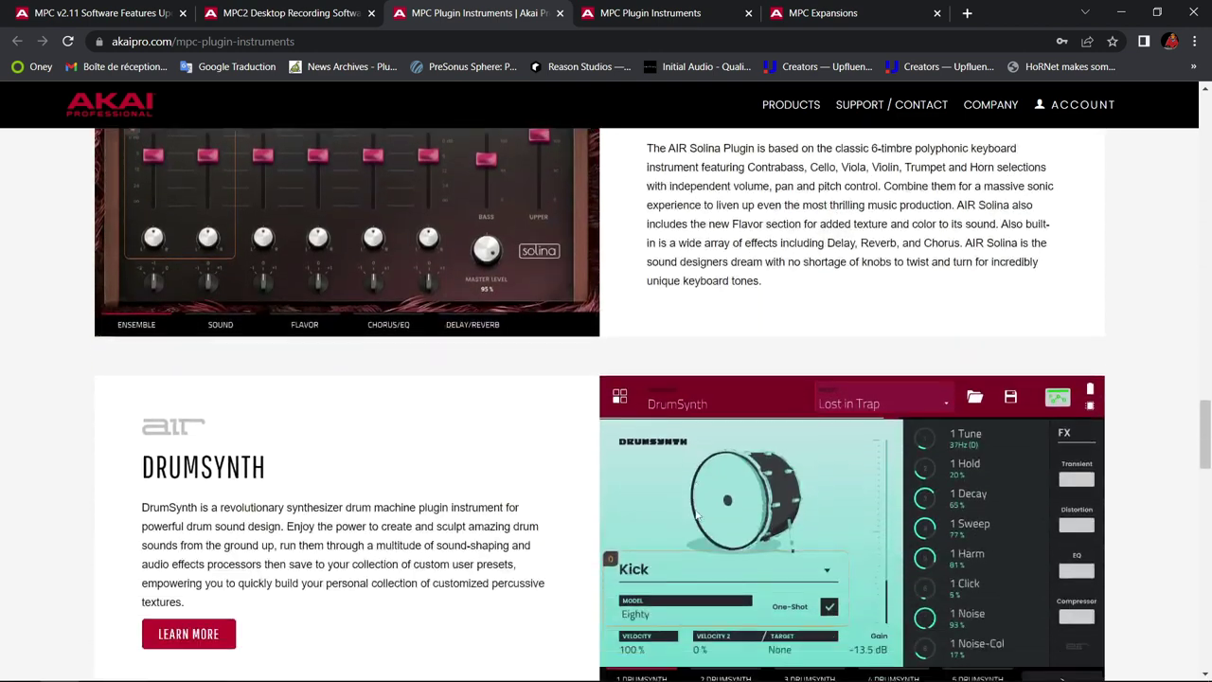
{"action": "scroll", "coordinate": [466, 532], "scroll_direction": "down", "scroll_amount": 1}
{"action": "scroll", "coordinate": [465, 533], "scroll_direction": "down", "scroll_amount": 5}
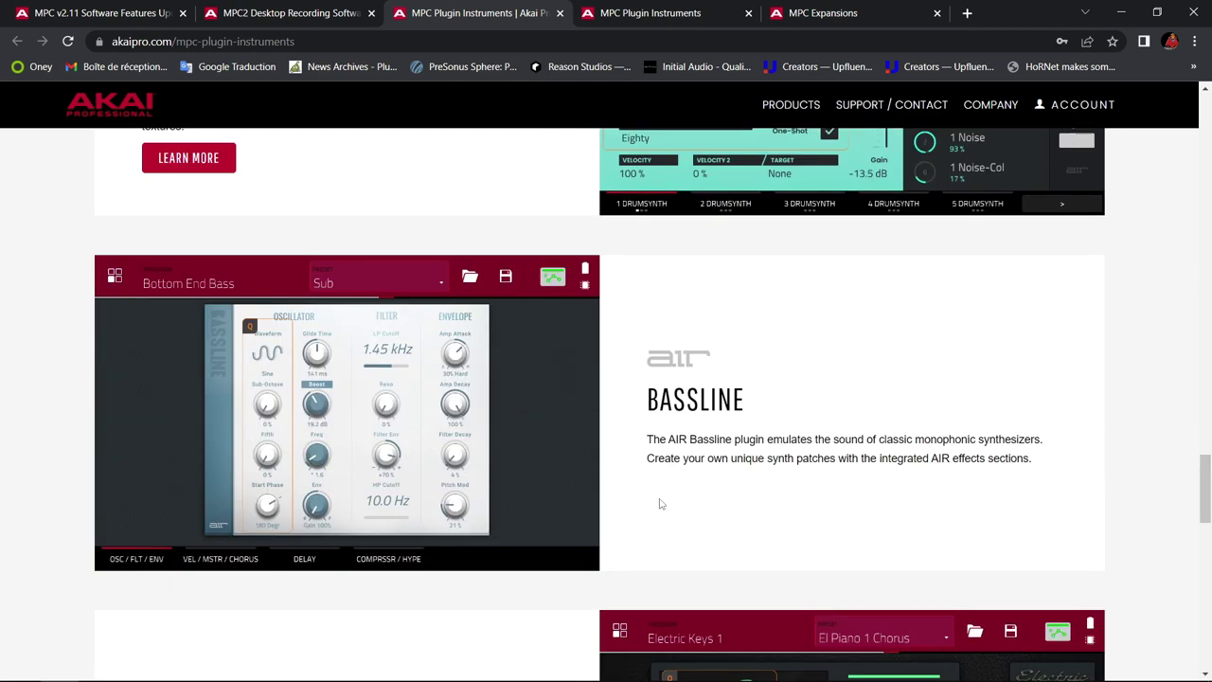
{"action": "scroll", "coordinate": [850, 466], "scroll_direction": "down", "scroll_amount": 4}
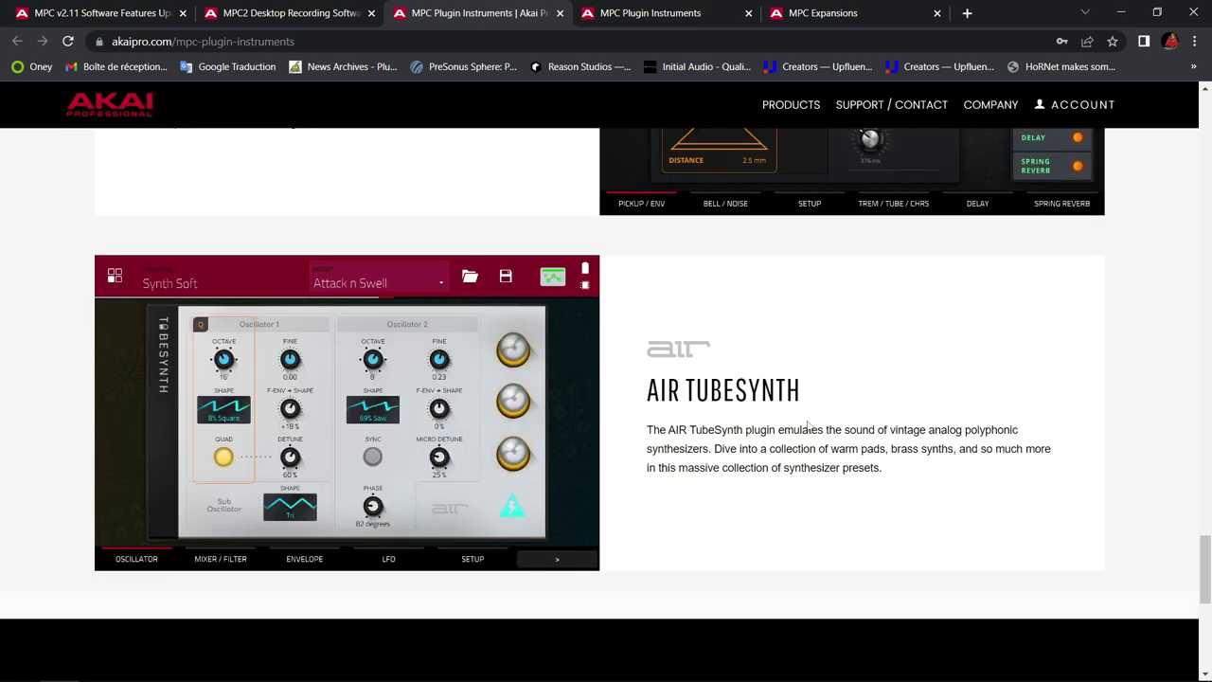
{"action": "scroll", "coordinate": [806, 425], "scroll_direction": "up", "scroll_amount": 14}
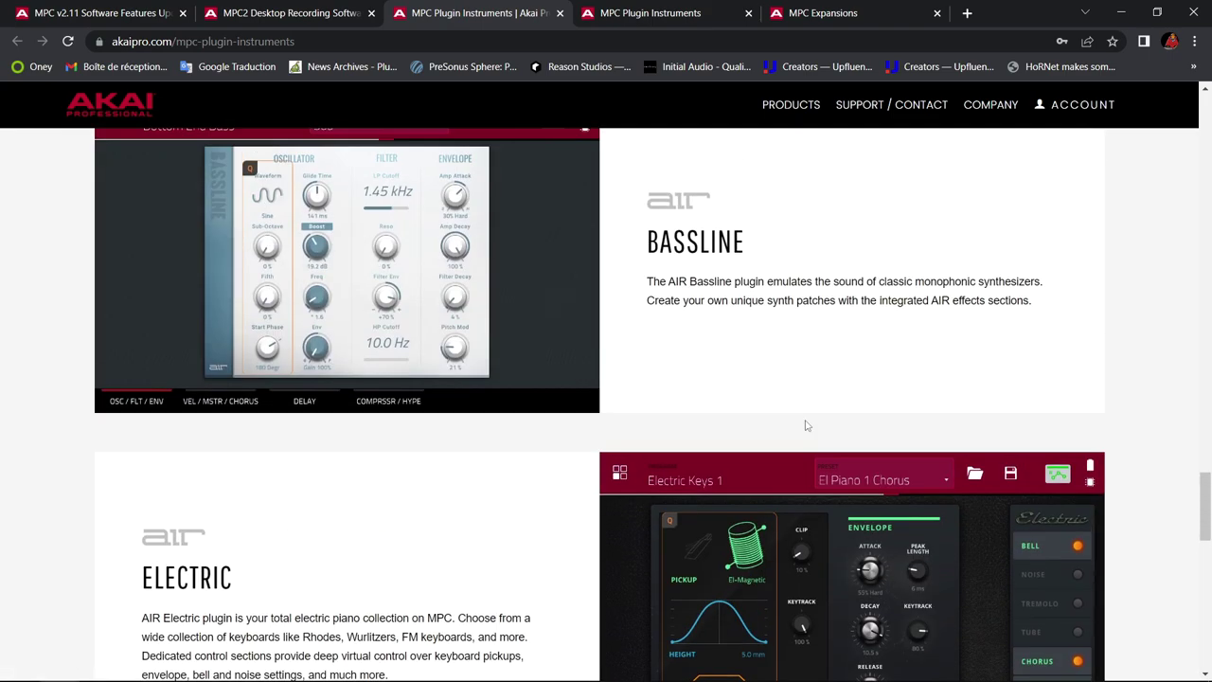
{"action": "scroll", "coordinate": [806, 425], "scroll_direction": "up", "scroll_amount": 13}
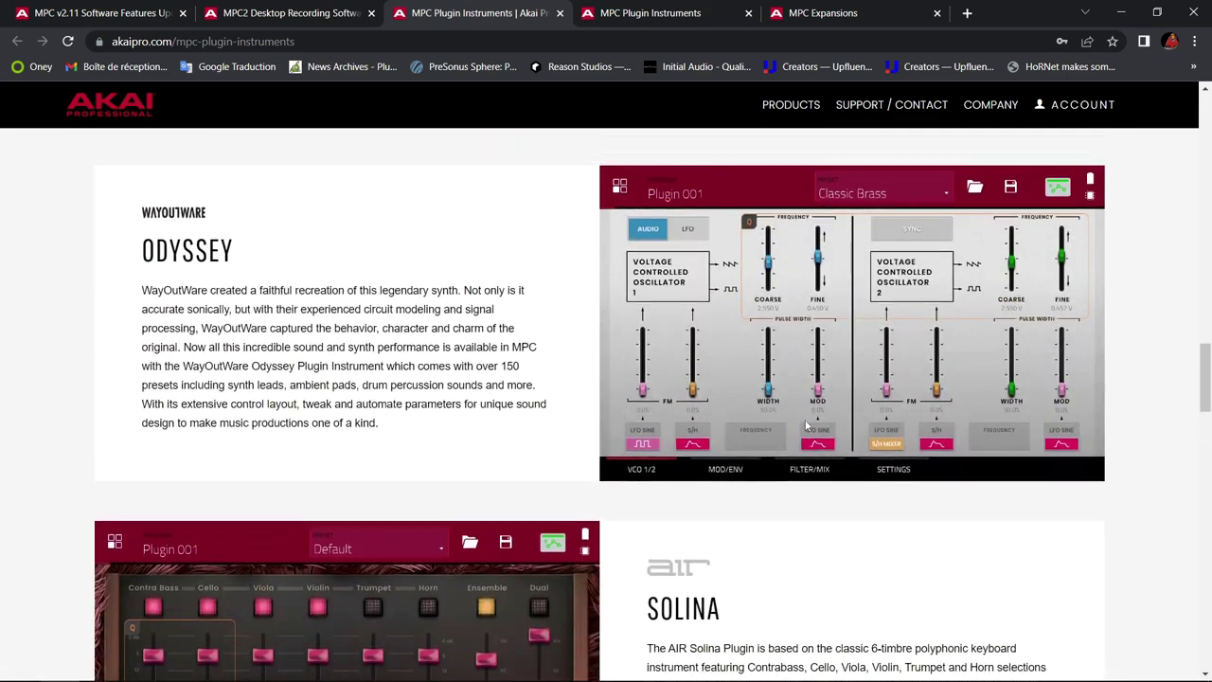
{"action": "scroll", "coordinate": [806, 425], "scroll_direction": "up", "scroll_amount": 5}
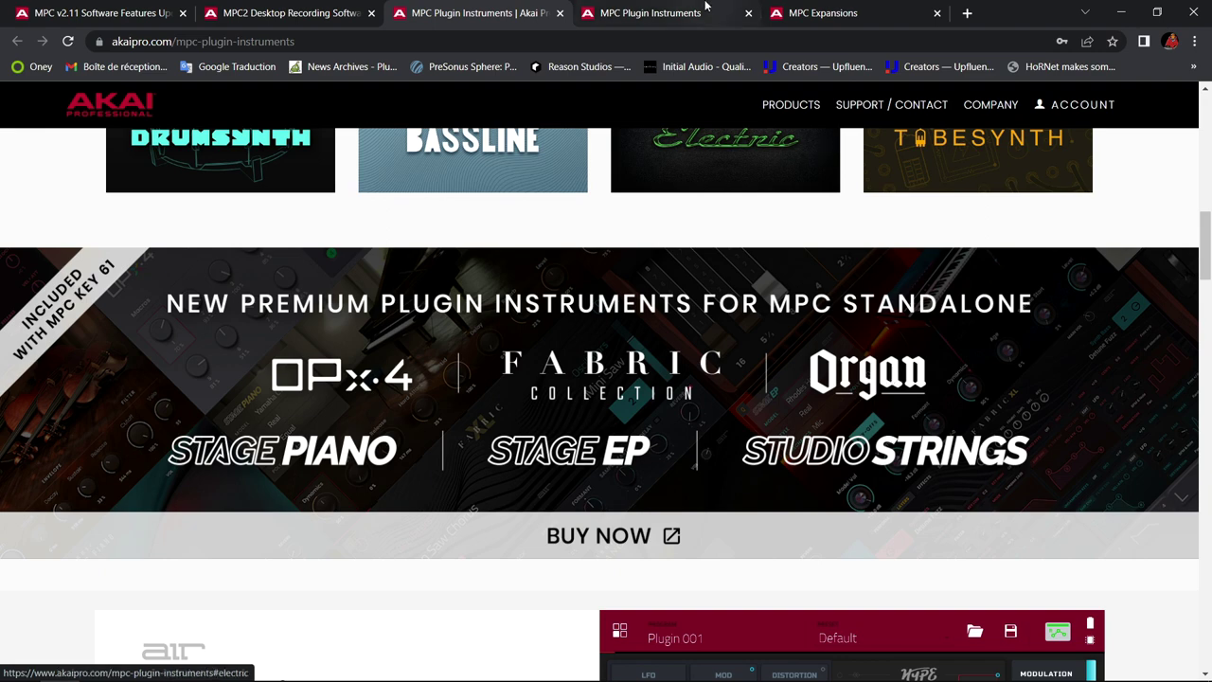
- Switch to the MPC store's plugin instruments page and review Fabric Collection, Stage Piano, Stage EP, Organ, Studio Strings and OPx-4
{"action": "left_click", "coordinate": [674, 8]}
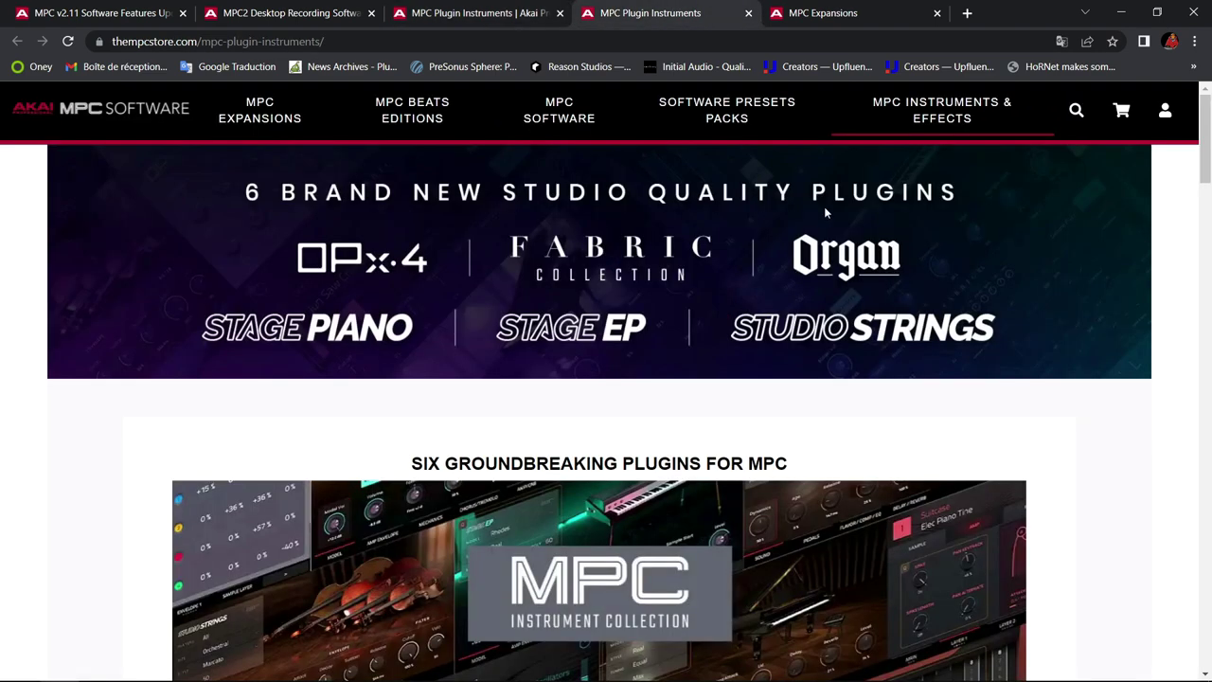
{"action": "scroll", "coordinate": [824, 208], "scroll_direction": "down", "scroll_amount": 5}
{"action": "scroll", "coordinate": [824, 211], "scroll_direction": "down", "scroll_amount": 8}
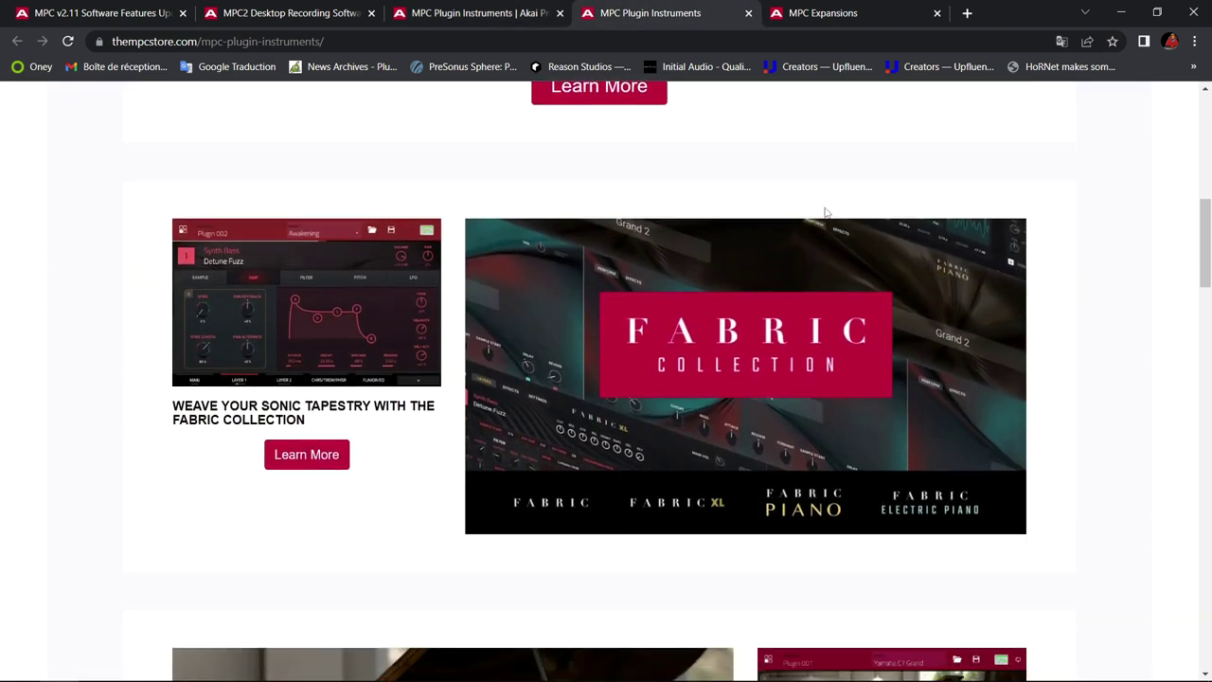
{"action": "scroll", "coordinate": [826, 215], "scroll_direction": "down", "scroll_amount": 1}
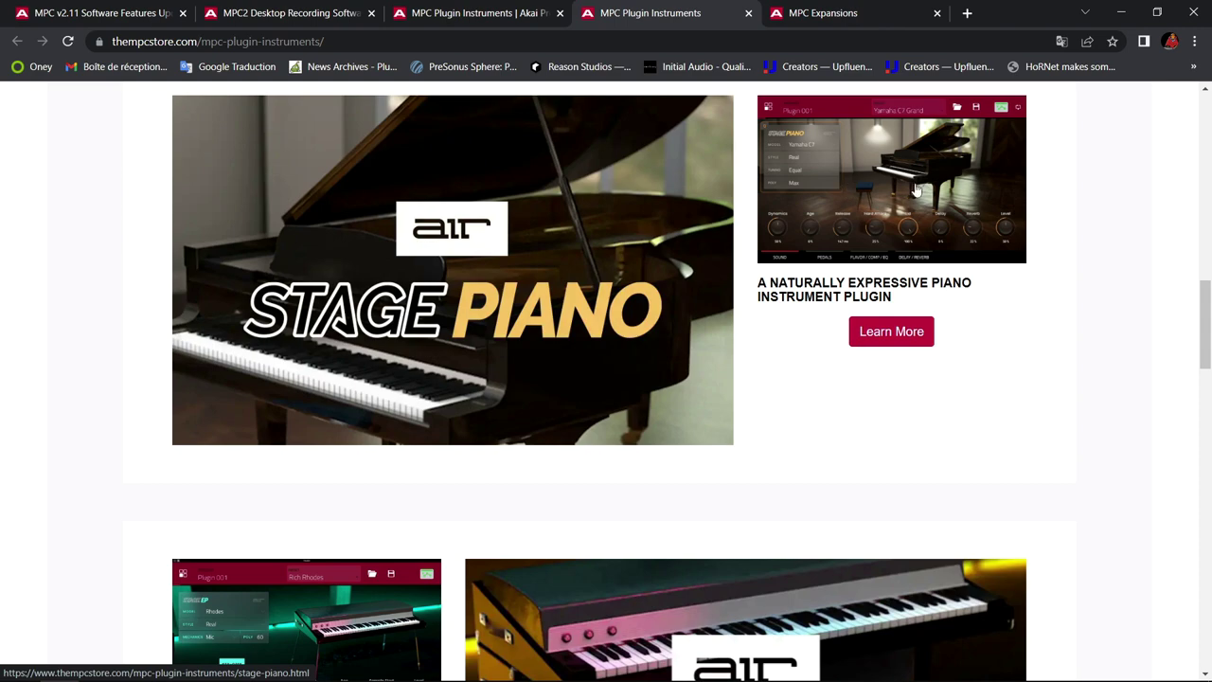
{"action": "scroll", "coordinate": [918, 199], "scroll_direction": "down", "scroll_amount": 3}
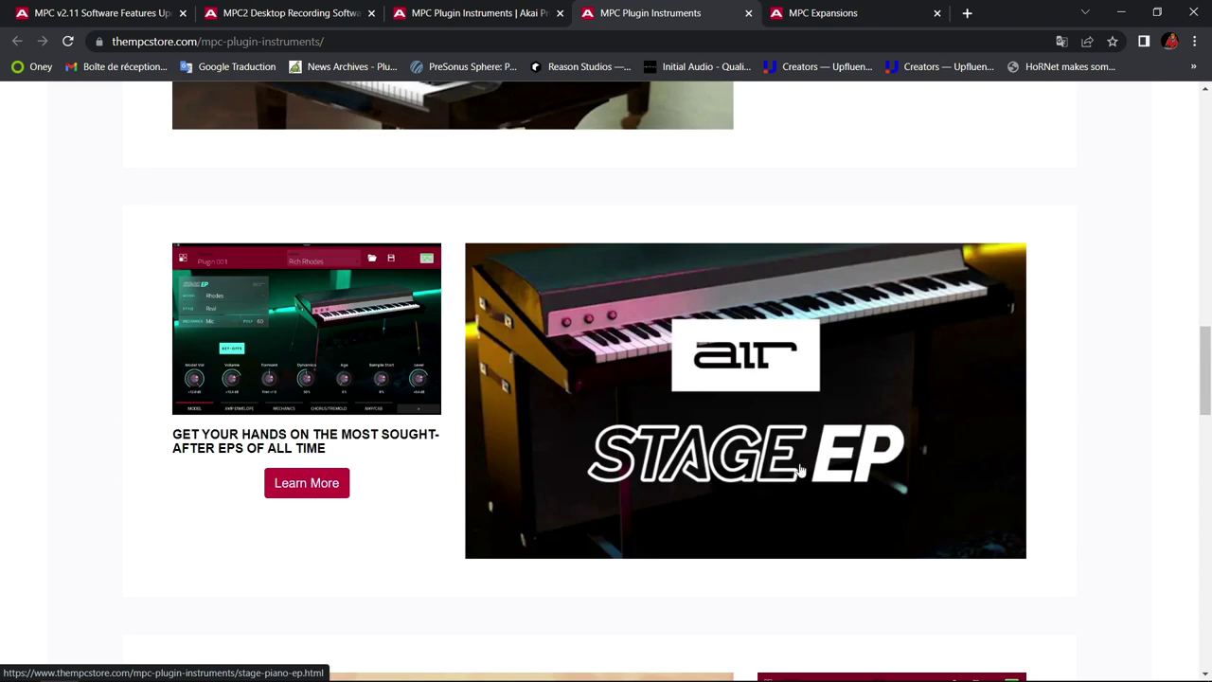
{"action": "scroll", "coordinate": [801, 471], "scroll_direction": "down", "scroll_amount": 5}
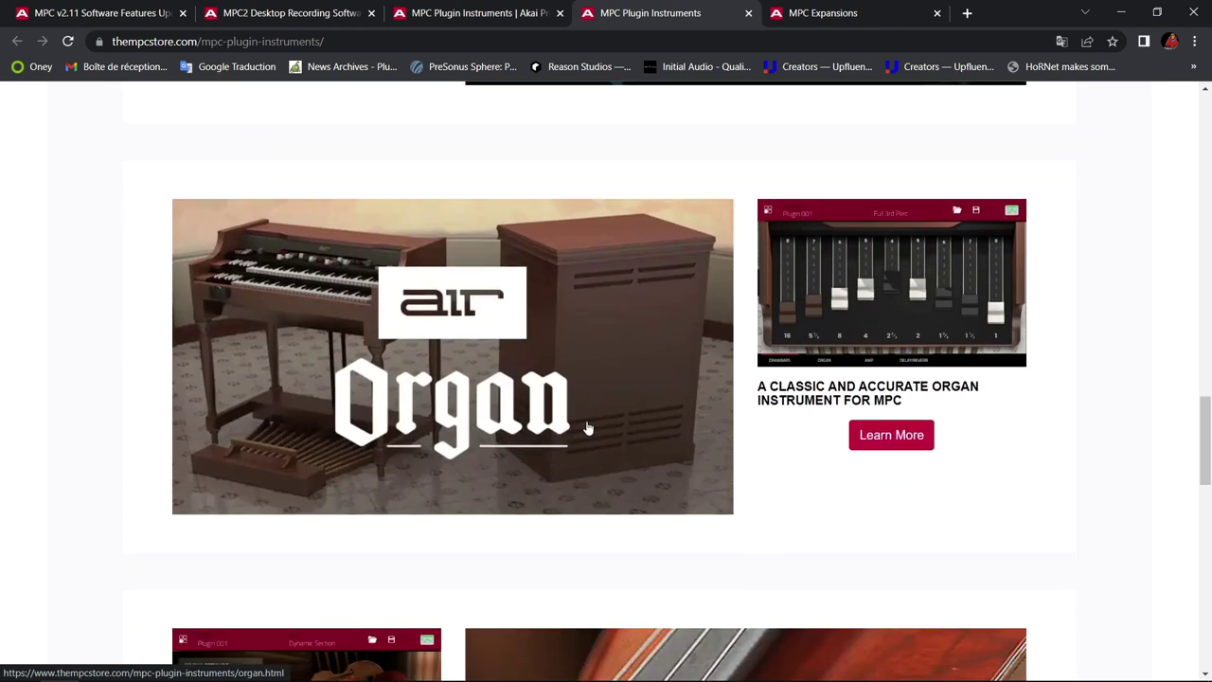
{"action": "scroll", "coordinate": [582, 431], "scroll_direction": "down", "scroll_amount": 3}
{"action": "scroll", "coordinate": [466, 452], "scroll_direction": "down", "scroll_amount": 3}
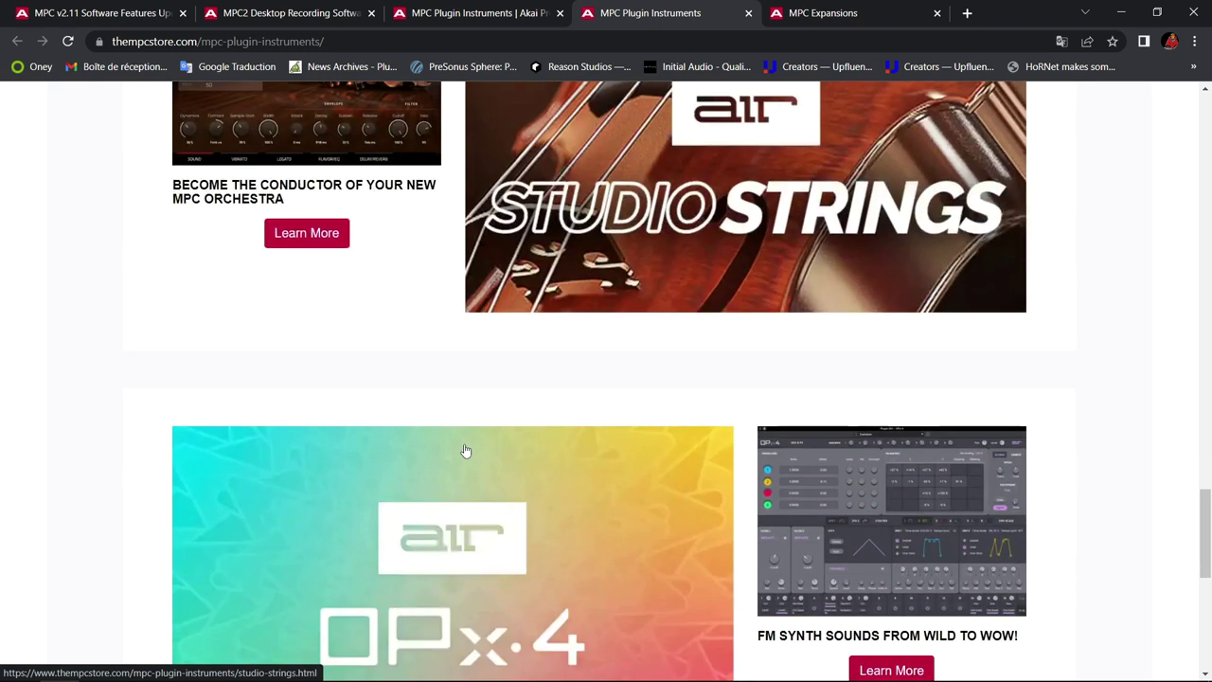
{"action": "scroll", "coordinate": [815, 284], "scroll_direction": "down", "scroll_amount": 3}
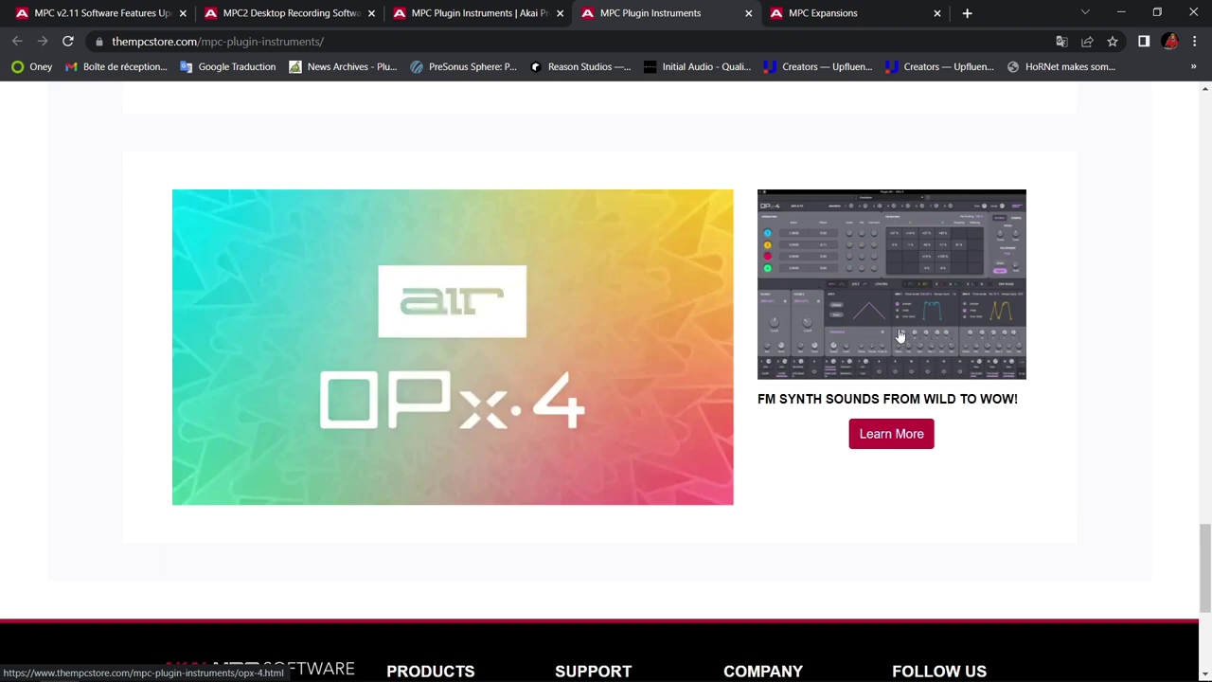
{"action": "scroll", "coordinate": [856, 291], "scroll_direction": "down", "scroll_amount": 1}
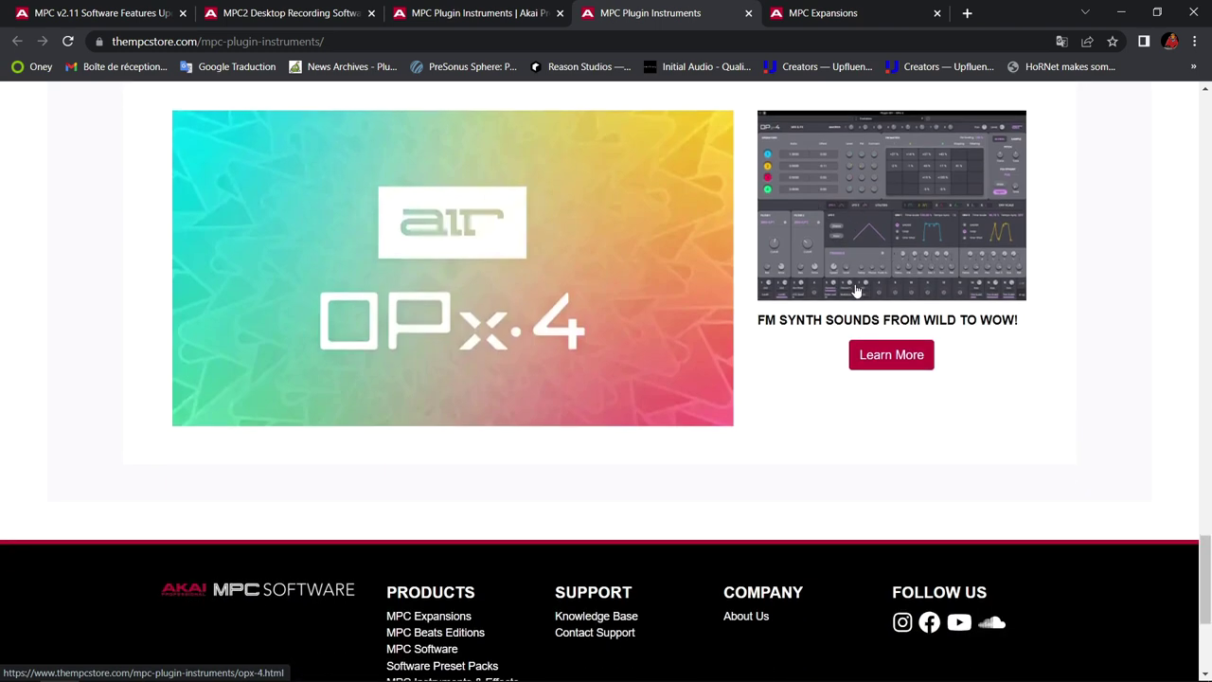
- Switch to the store's MPC Expansions page and browse the expansion packs from Neo Sunset past the Hook City editions
{"action": "scroll", "coordinate": [857, 291], "scroll_direction": "up", "scroll_amount": 6}
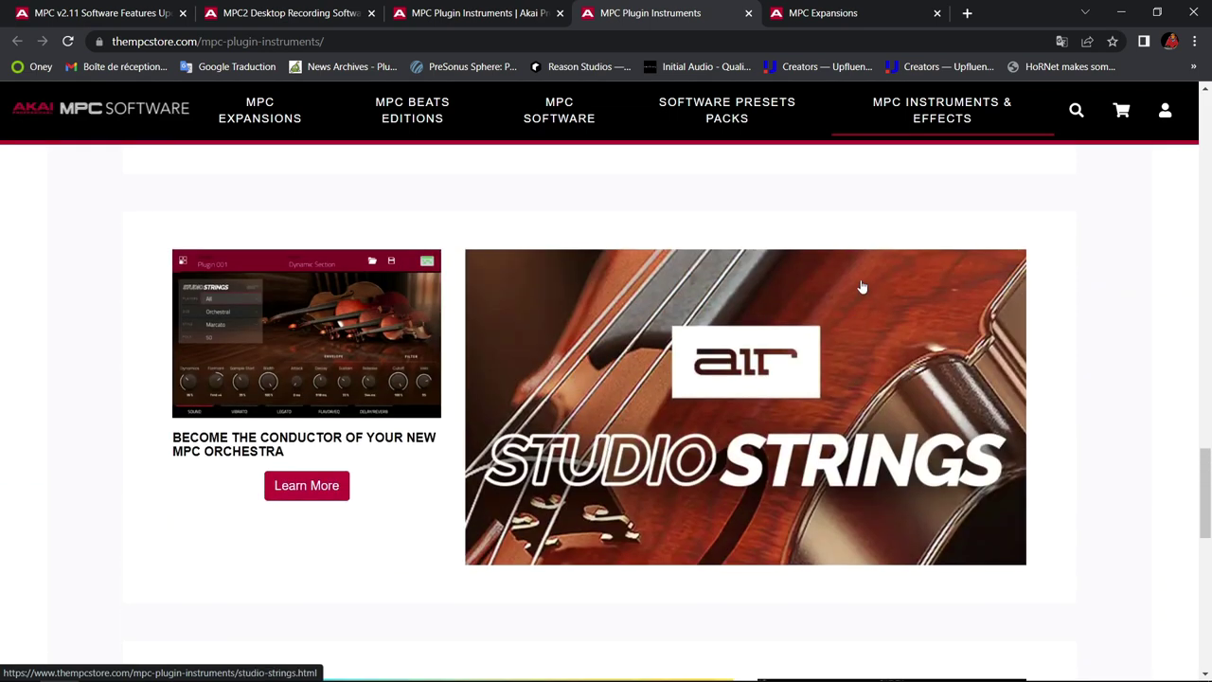
{"action": "left_click", "coordinate": [826, 12]}
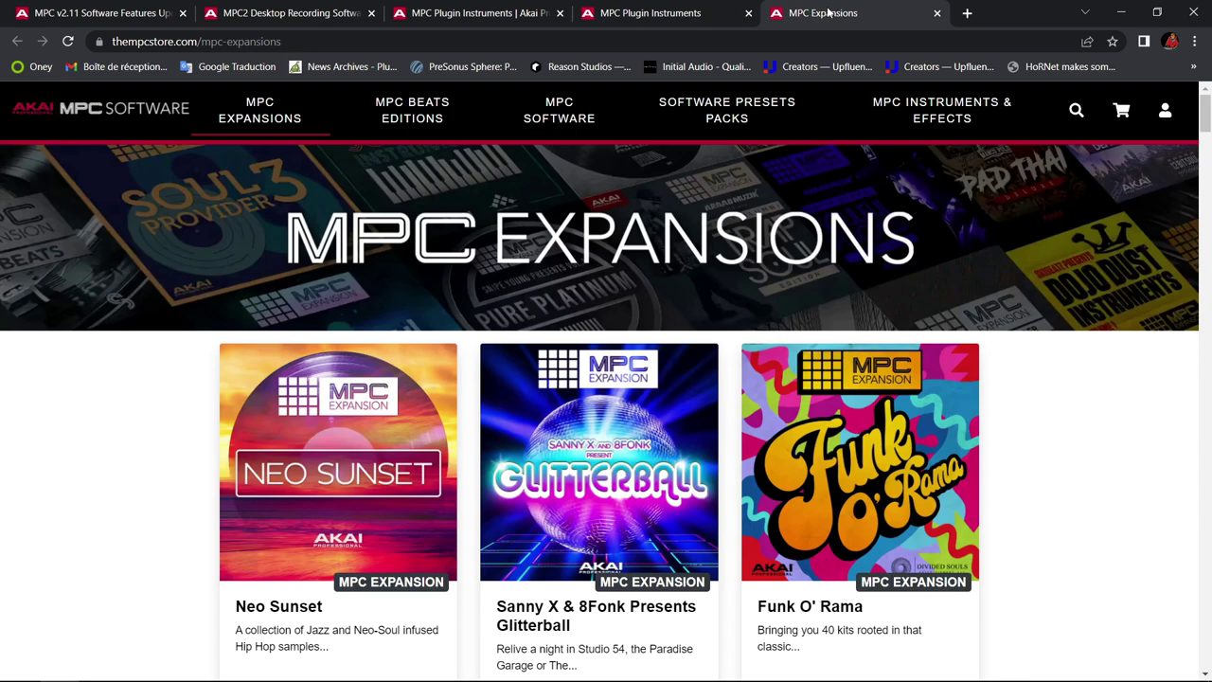
{"action": "scroll", "coordinate": [919, 414], "scroll_direction": "down", "scroll_amount": 5}
{"action": "scroll", "coordinate": [919, 414], "scroll_direction": "down", "scroll_amount": 8}
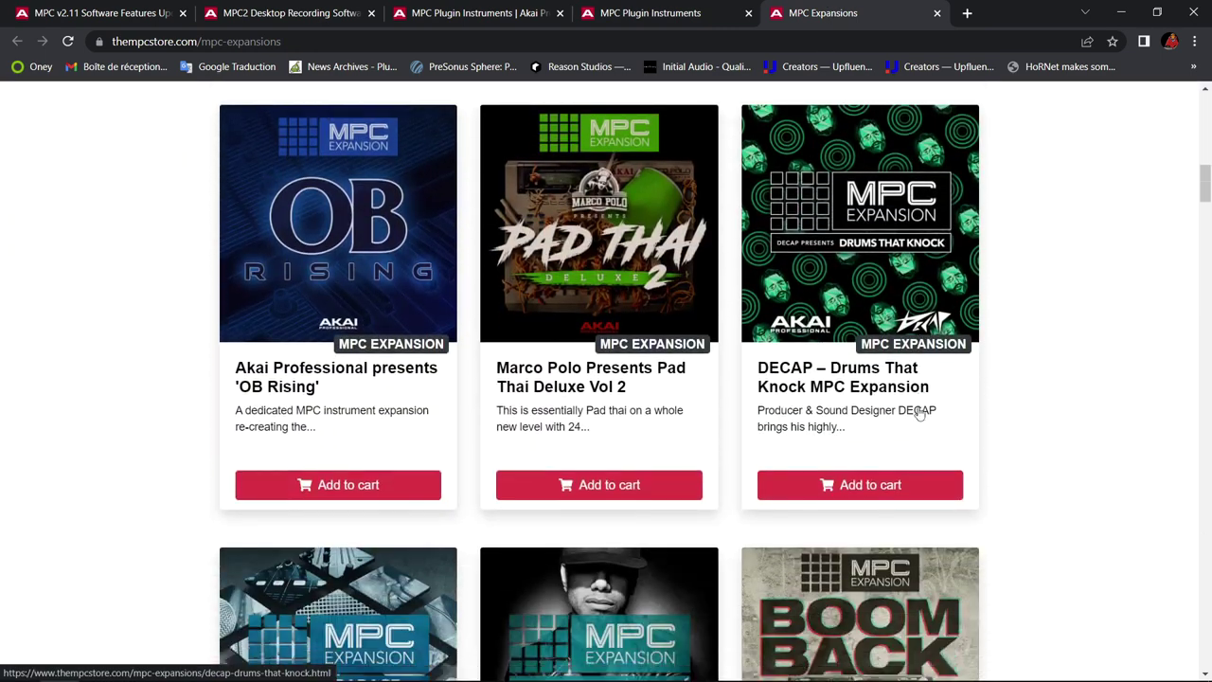
{"action": "scroll", "coordinate": [919, 413], "scroll_direction": "down", "scroll_amount": 9}
{"action": "scroll", "coordinate": [918, 414], "scroll_direction": "down", "scroll_amount": 5}
{"action": "scroll", "coordinate": [919, 414], "scroll_direction": "down", "scroll_amount": 2}
{"action": "scroll", "coordinate": [919, 414], "scroll_direction": "down", "scroll_amount": 6}
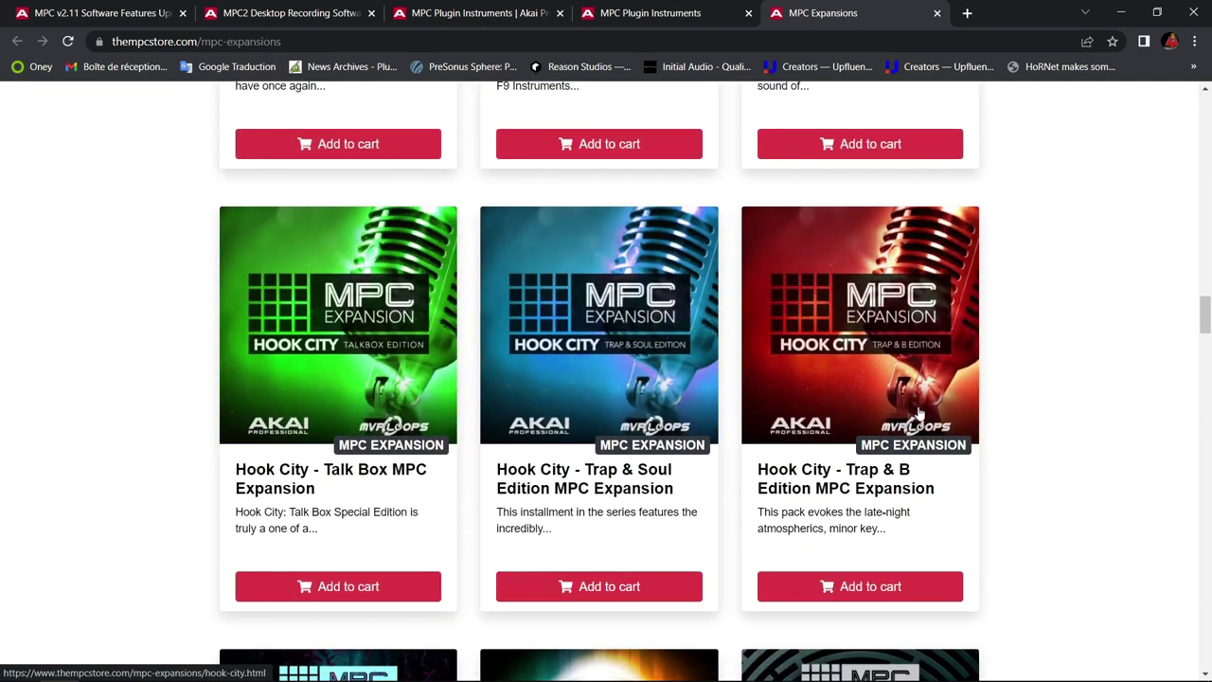
{"action": "scroll", "coordinate": [919, 413], "scroll_direction": "down", "scroll_amount": 4}
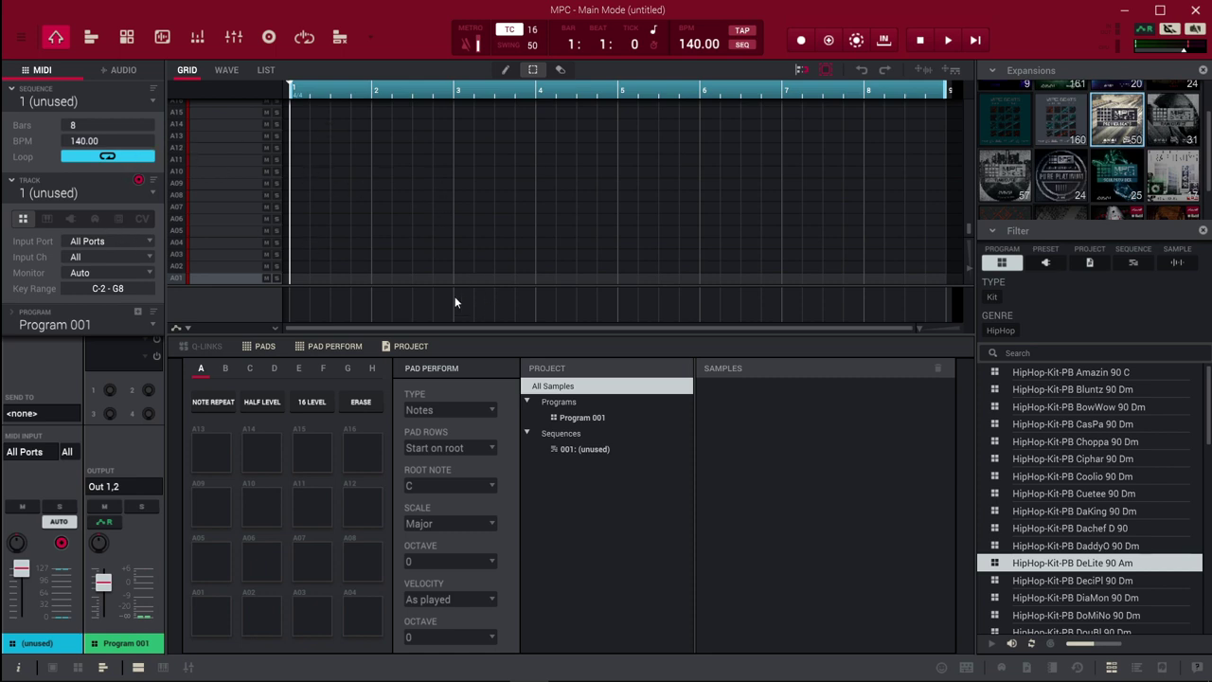
- Switch to the MPC software and examine the audio device and MIDI input port settings in the preferences
{"action": "left_click", "coordinate": [20, 38]}
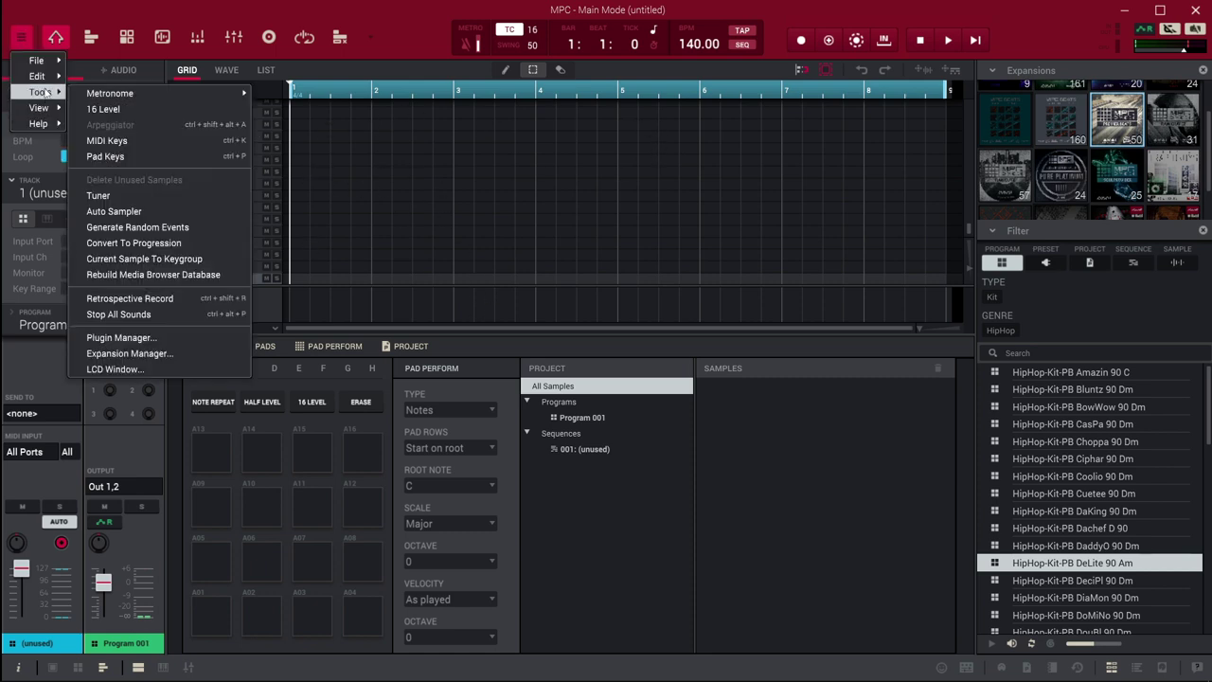
{"action": "mouse_move", "coordinate": [48, 80]}
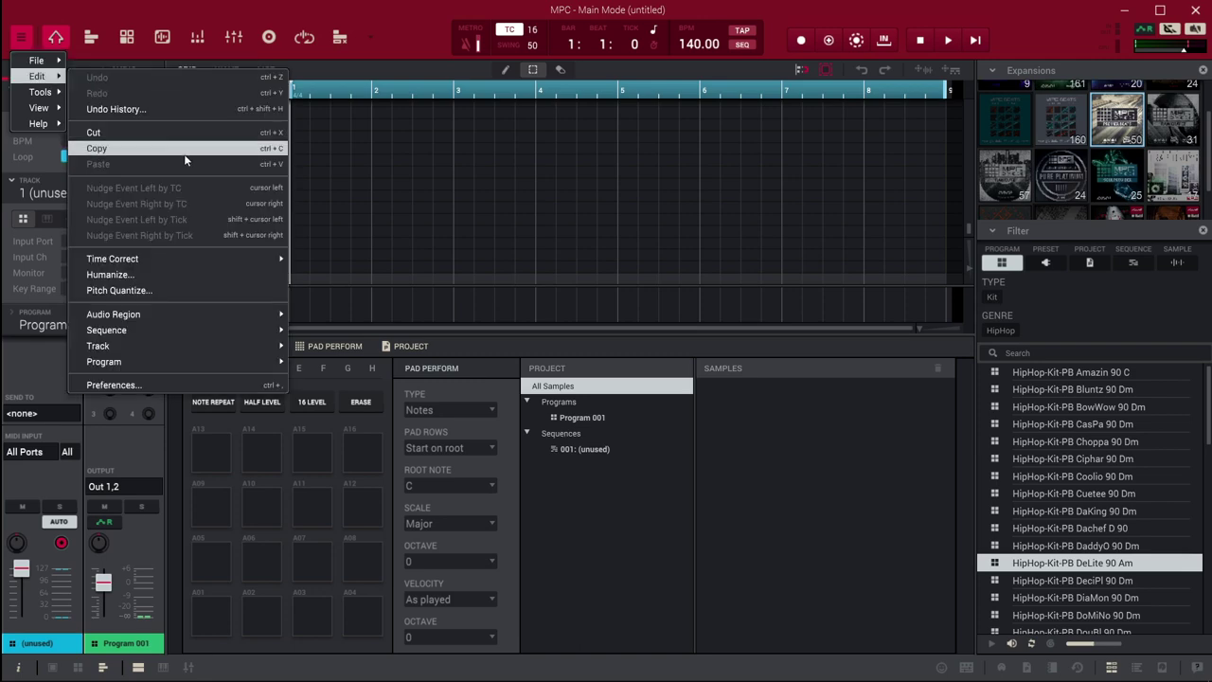
{"action": "left_click", "coordinate": [115, 389]}
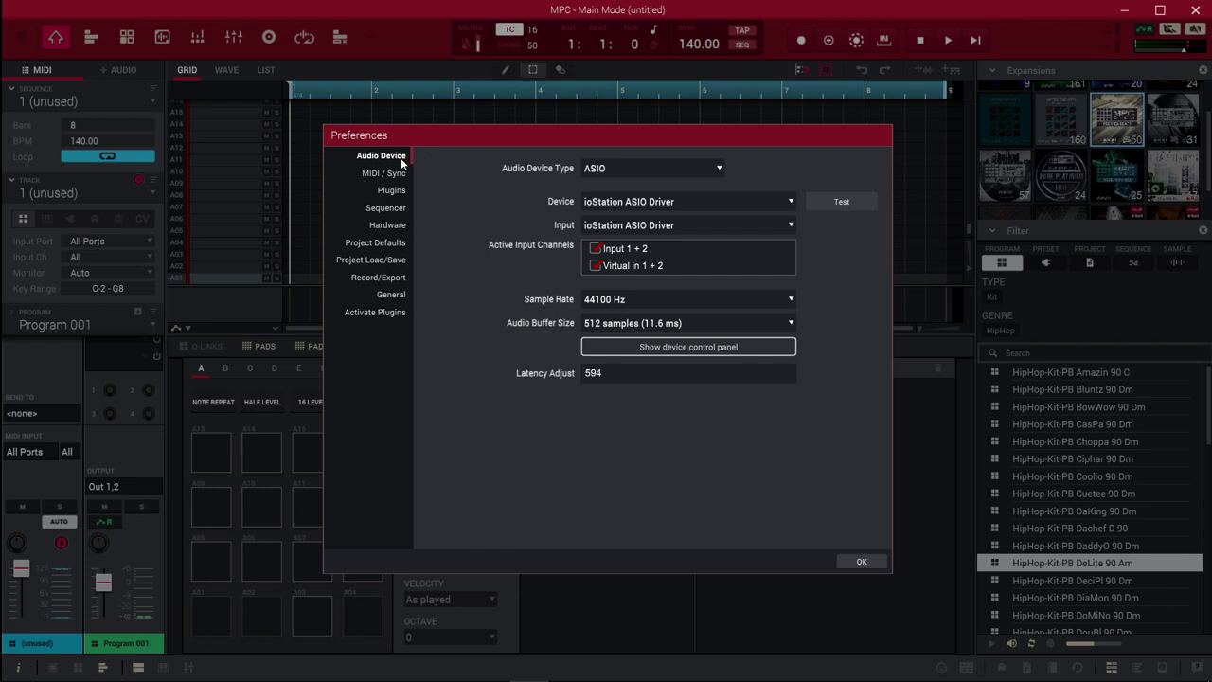
{"action": "left_click", "coordinate": [387, 176]}
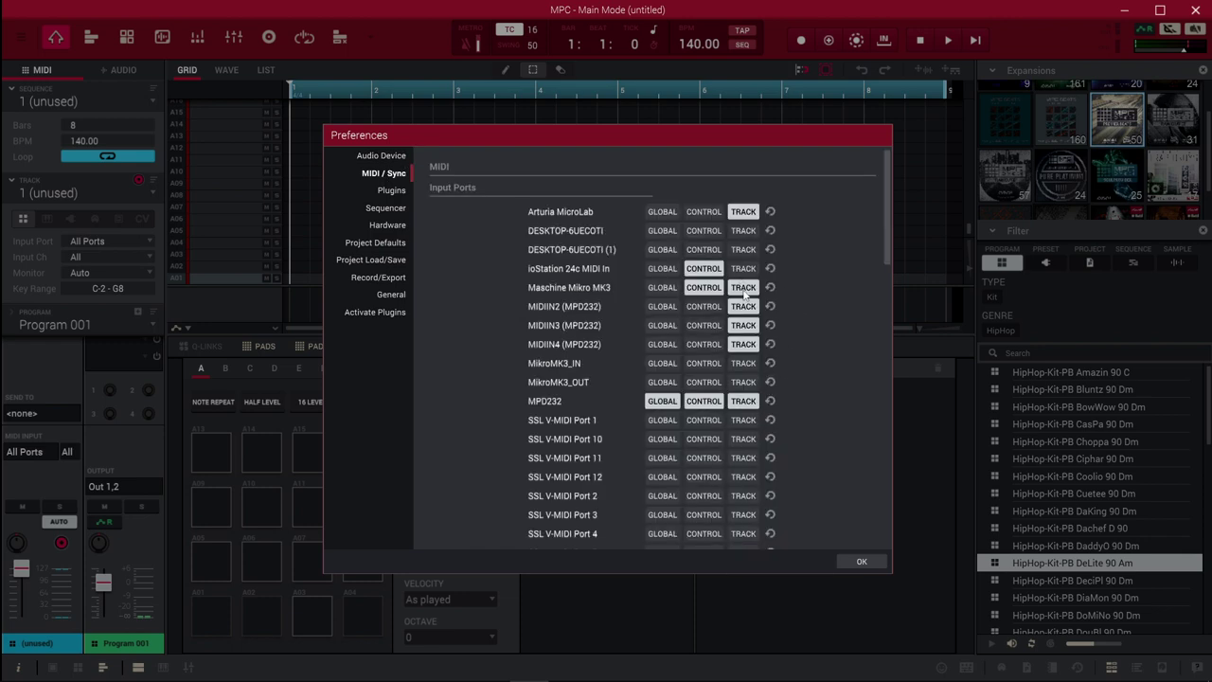
{"action": "left_click", "coordinate": [747, 214]}
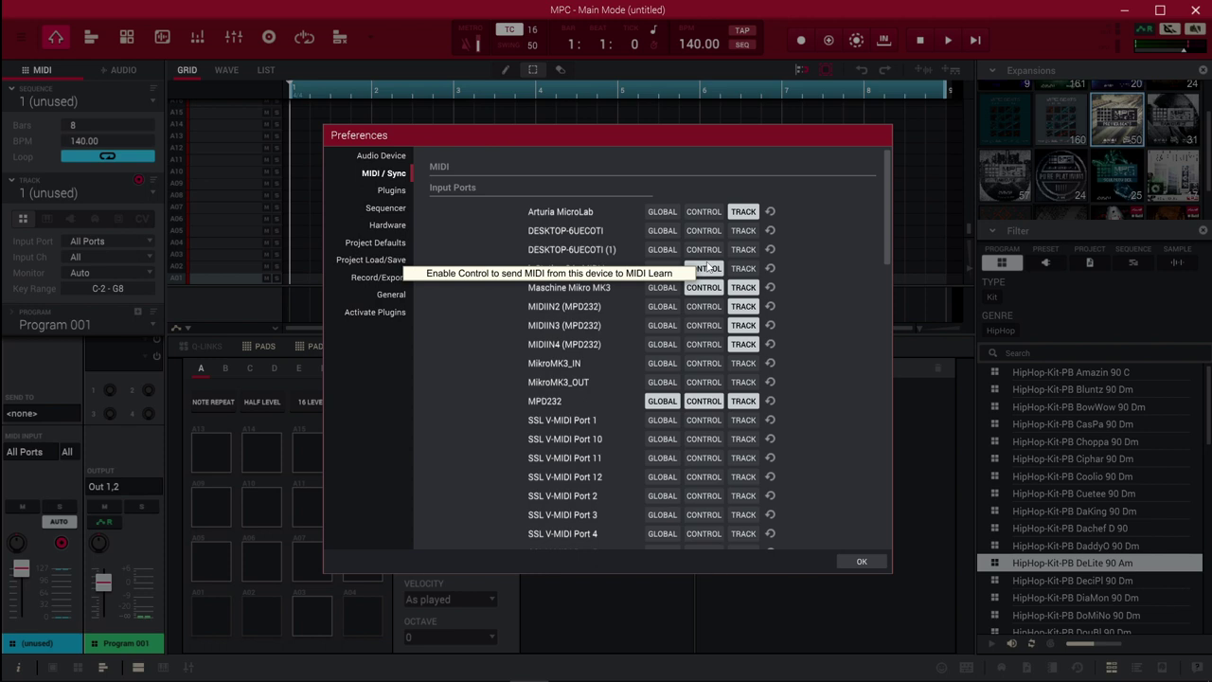
{"action": "key", "text": "space"}
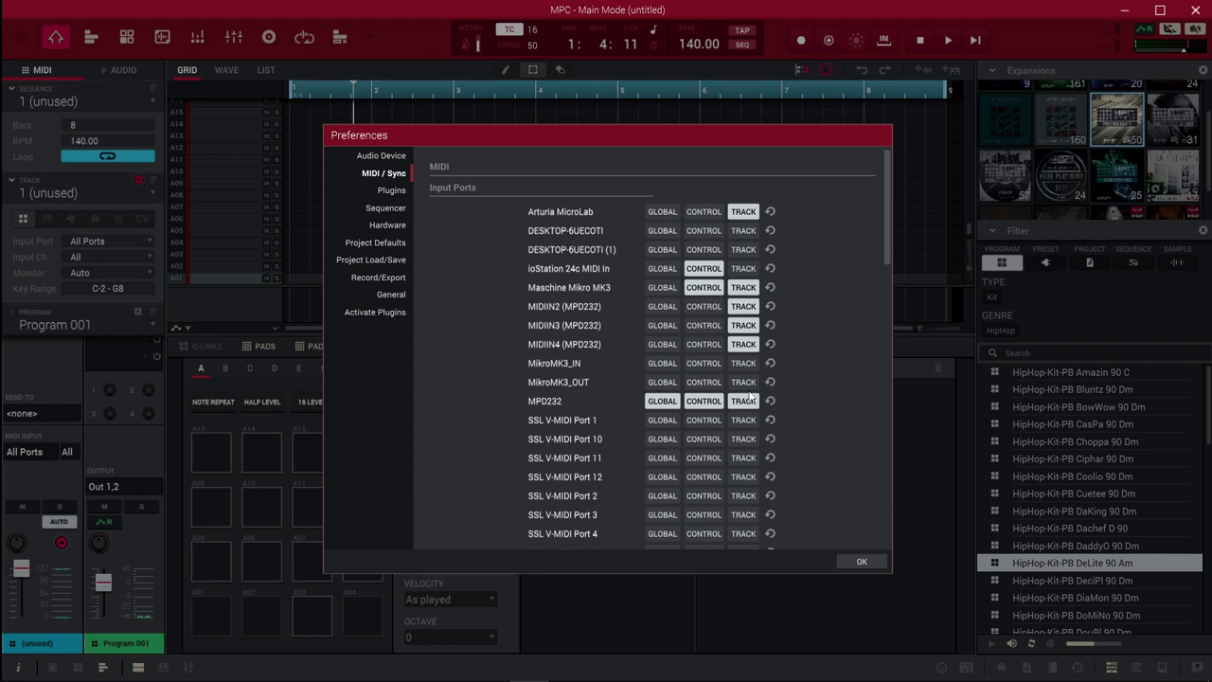
- Examine the Sync and Track options of the MPD232 and USB MIDI Interface output ports
{"action": "left_click_drag", "start_coordinate": [890, 243], "coordinate": [897, 402]}
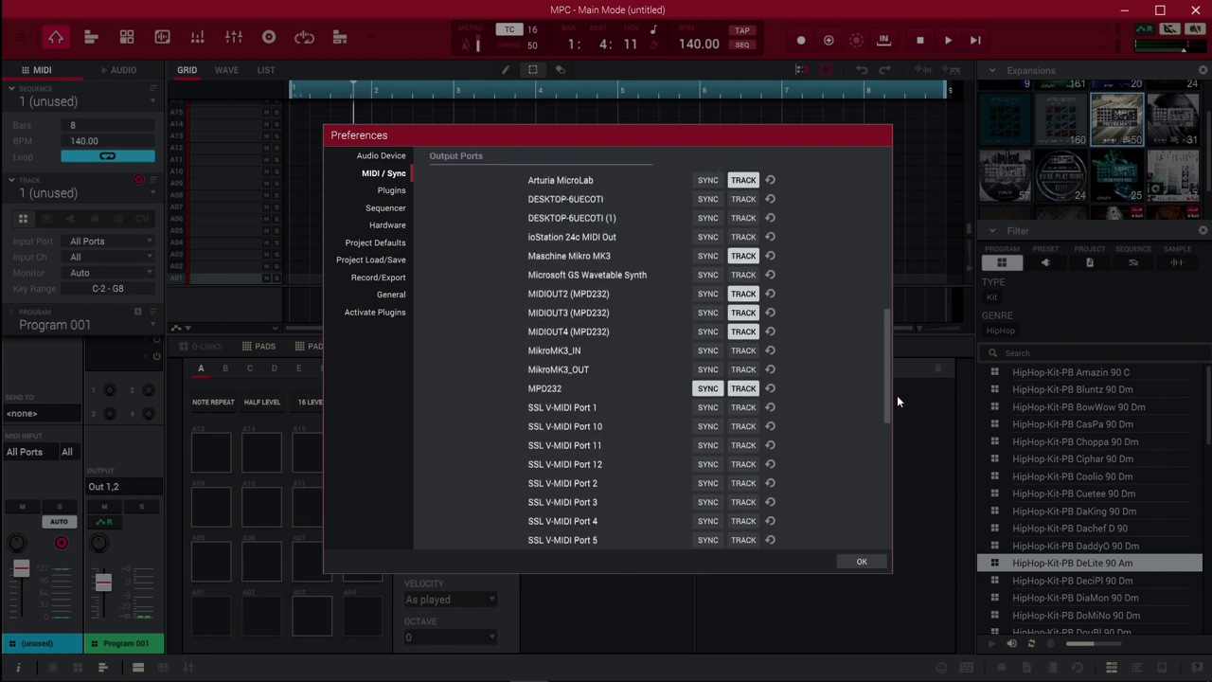
{"action": "left_click", "coordinate": [708, 392]}
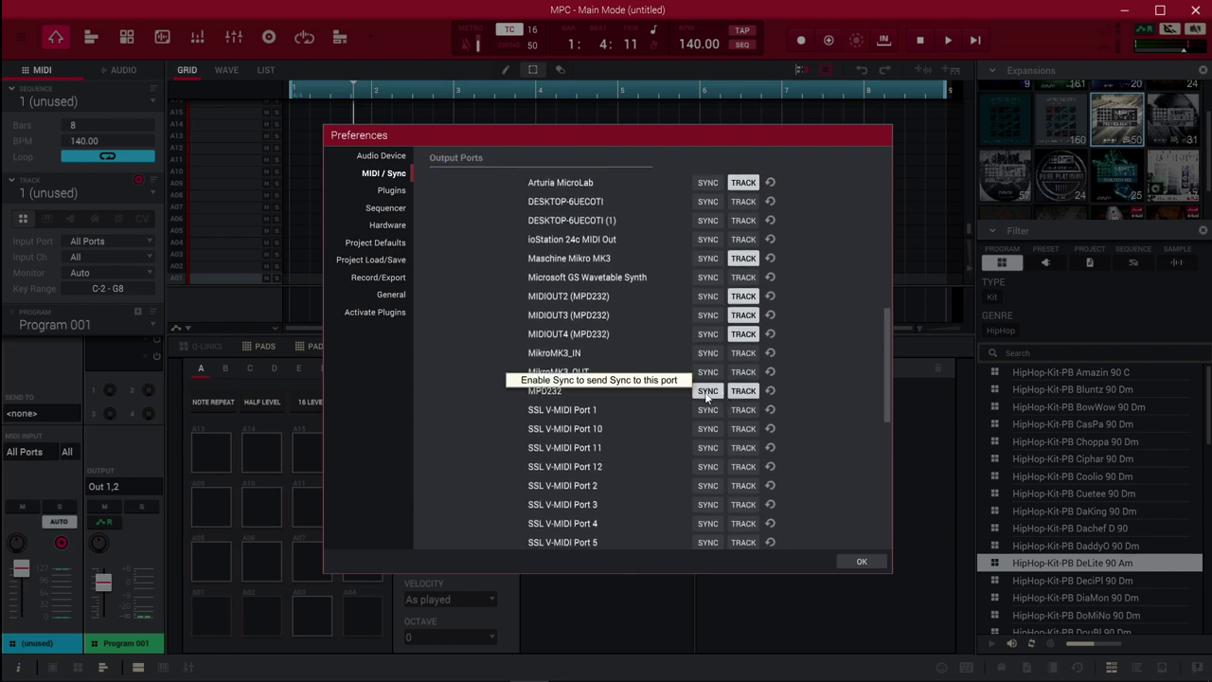
{"action": "left_click", "coordinate": [708, 392]}
{"action": "left_click_drag", "start_coordinate": [892, 354], "coordinate": [901, 417]}
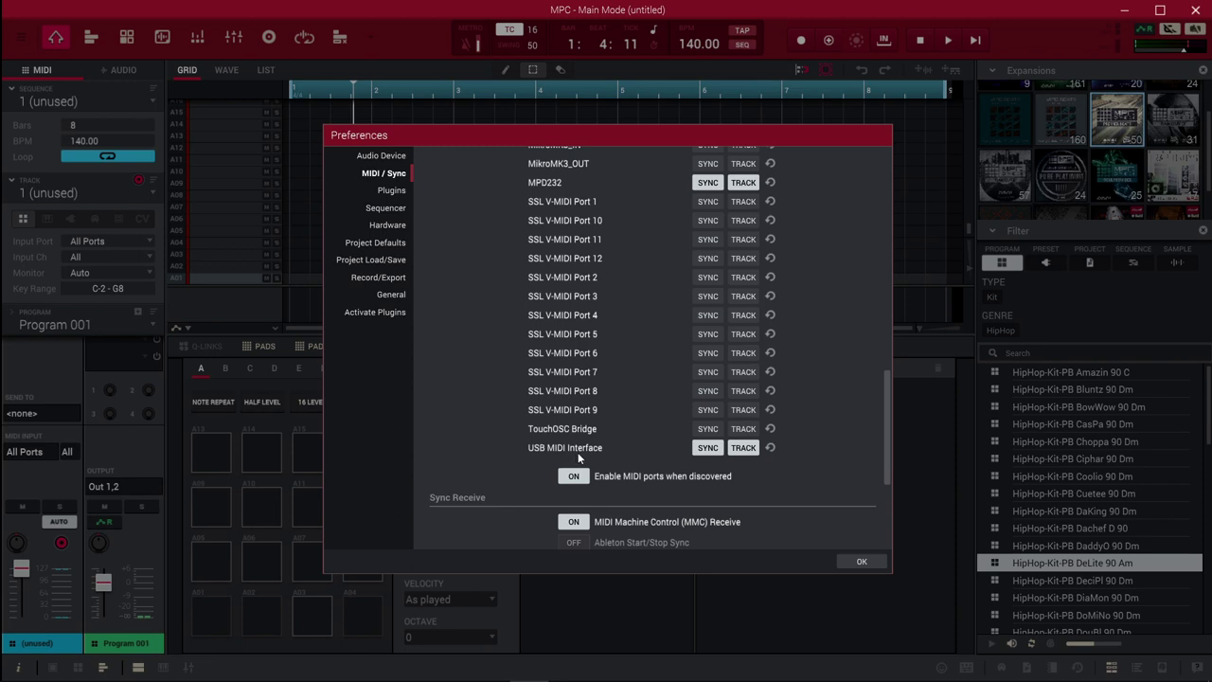
{"action": "left_click", "coordinate": [716, 449]}
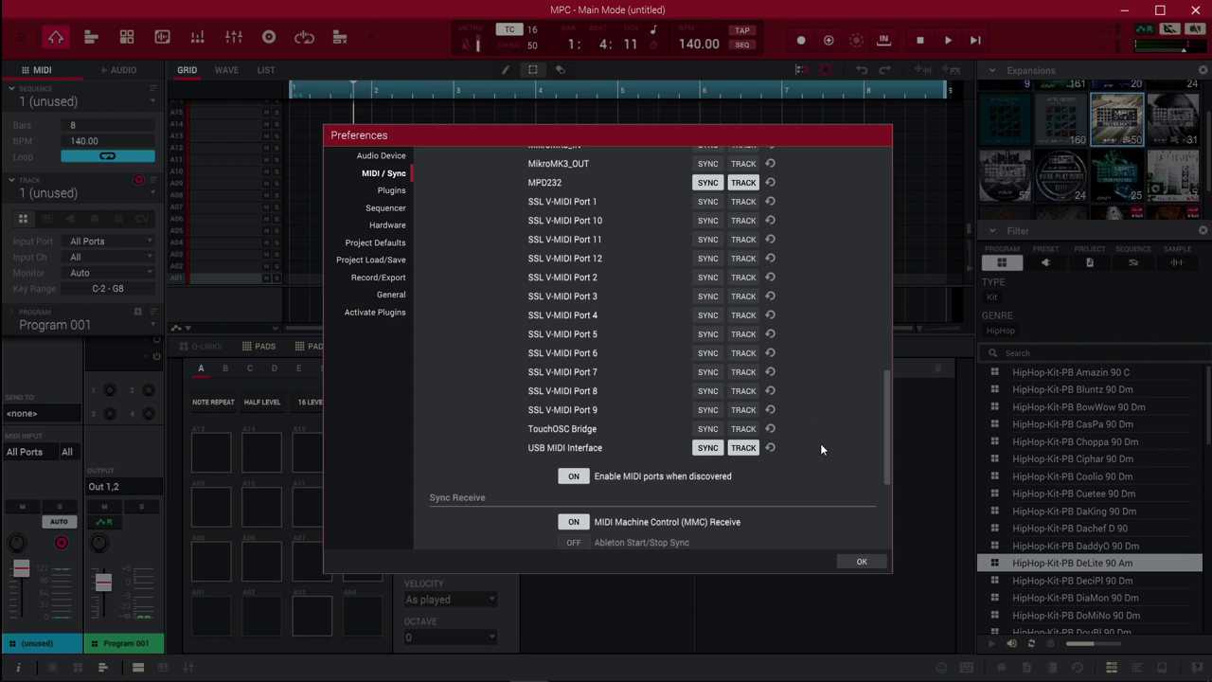
- Review the Sync Receive and Sync Send settings, and recheck the MIDI output and input port lists
{"action": "left_click_drag", "start_coordinate": [890, 435], "coordinate": [868, 492]}
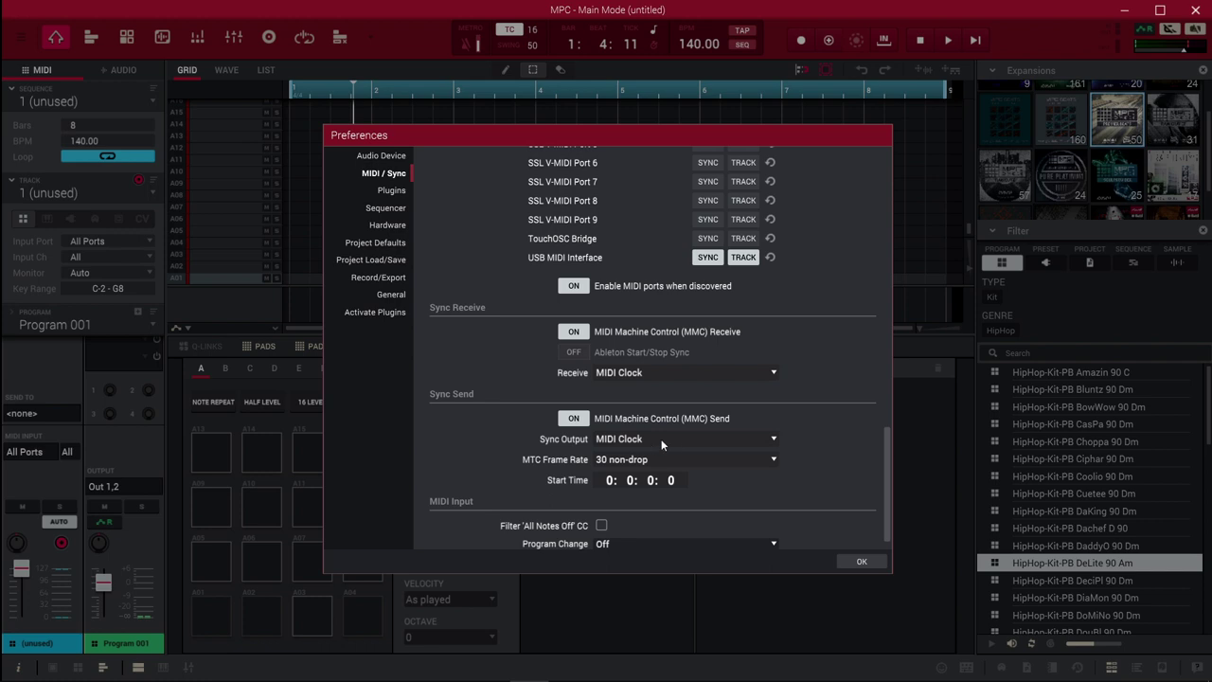
{"action": "left_click_drag", "start_coordinate": [888, 475], "coordinate": [879, 429]}
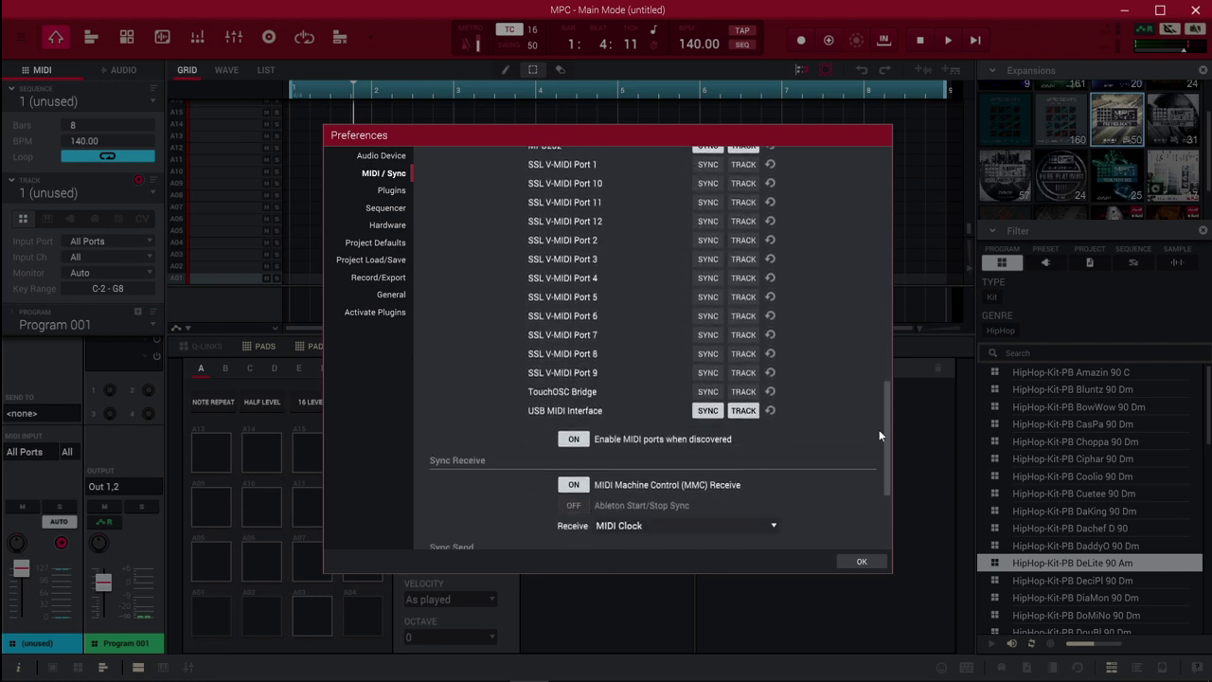
{"action": "left_click", "coordinate": [708, 410]}
{"action": "scroll", "coordinate": [737, 284], "scroll_direction": "up", "scroll_amount": 3}
{"action": "left_click", "coordinate": [743, 268]}
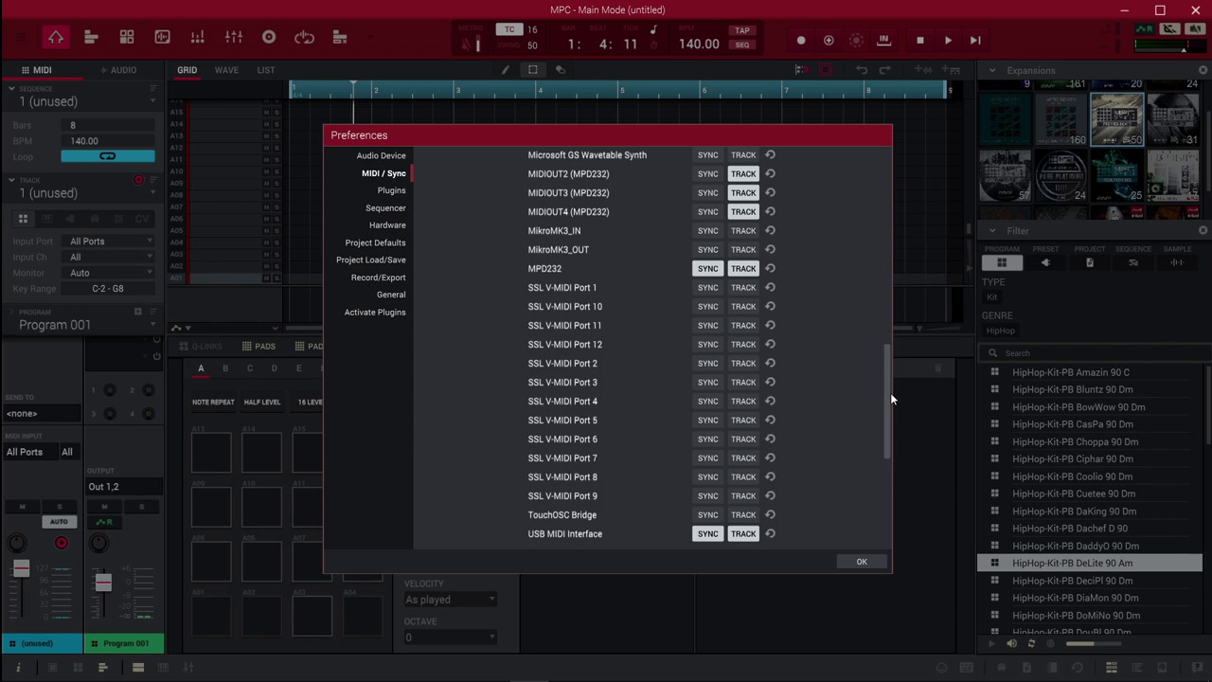
{"action": "scroll", "coordinate": [888, 395], "scroll_direction": "down", "scroll_amount": 5}
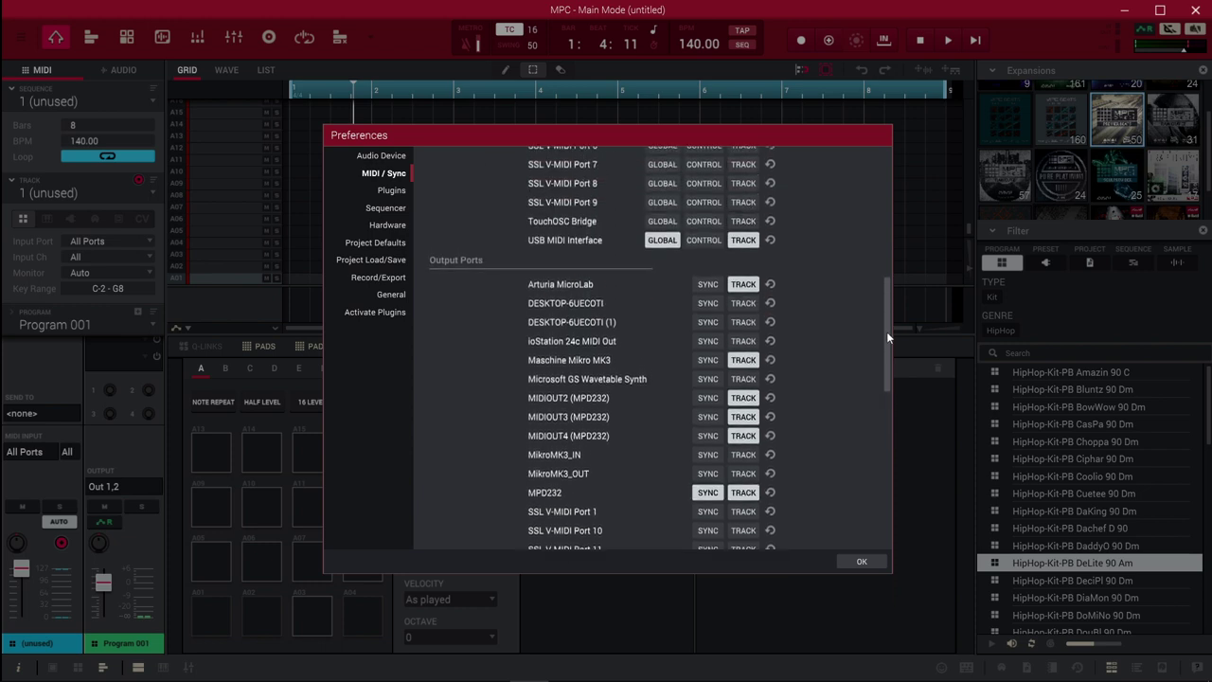
- Review the VST folders and plugin activation pages of the preferences, and close the preferences
{"action": "left_click", "coordinate": [374, 191]}
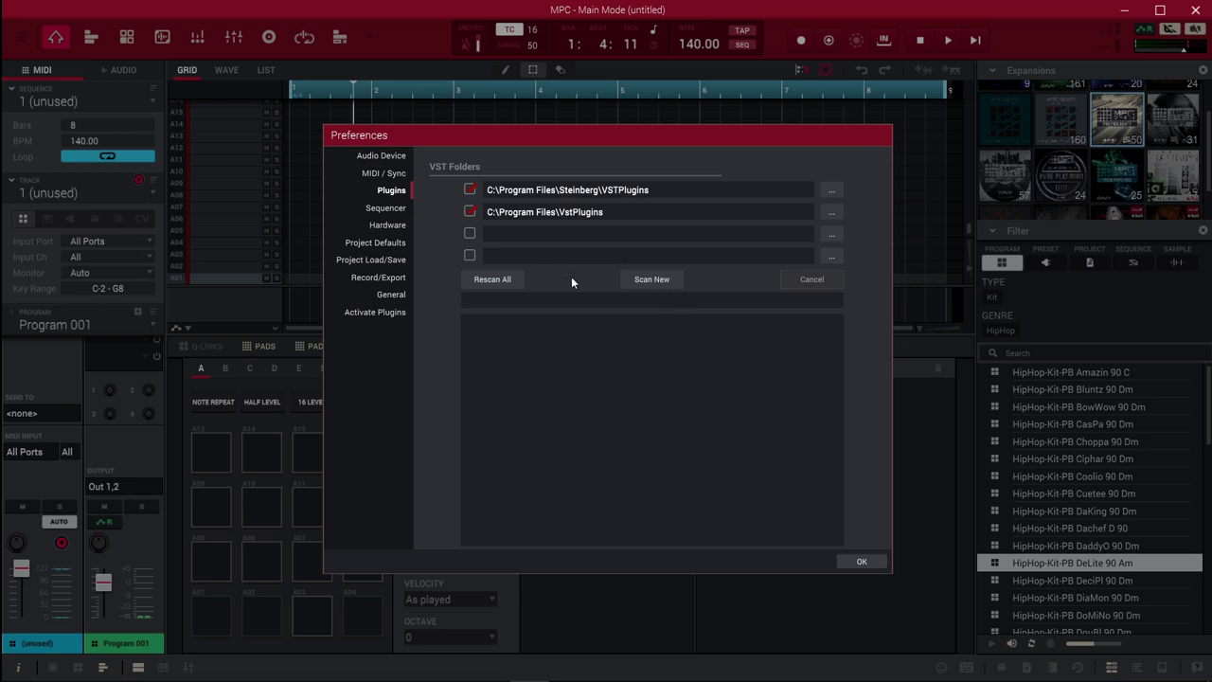
{"action": "left_click", "coordinate": [389, 313]}
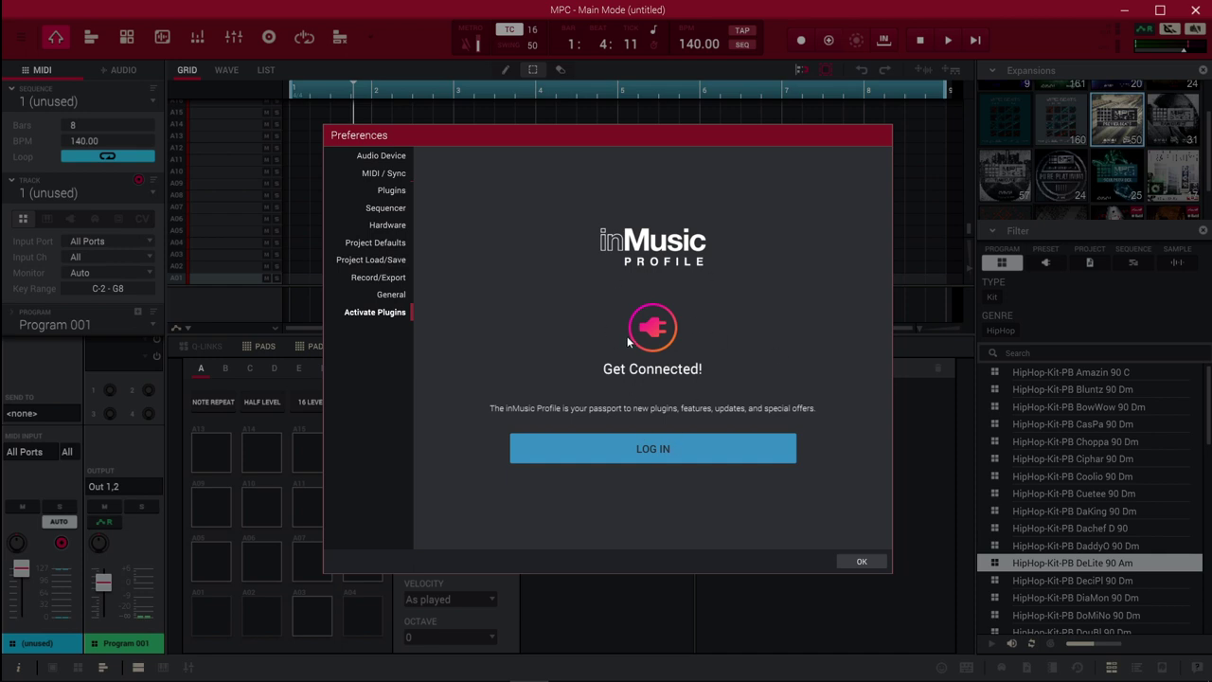
{"action": "left_click", "coordinate": [862, 562]}
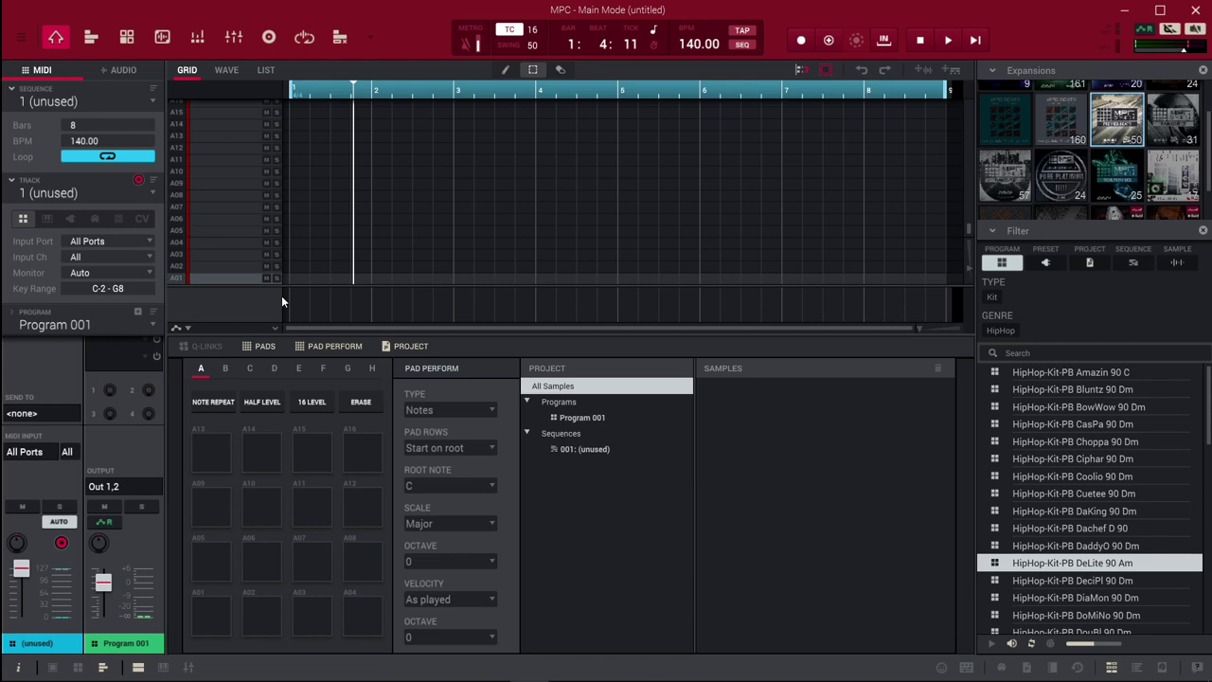
- Make track 1 a plugin track with The Bank's editor open, and load the preset 05 Staccato Strings
{"action": "left_click", "coordinate": [71, 219]}
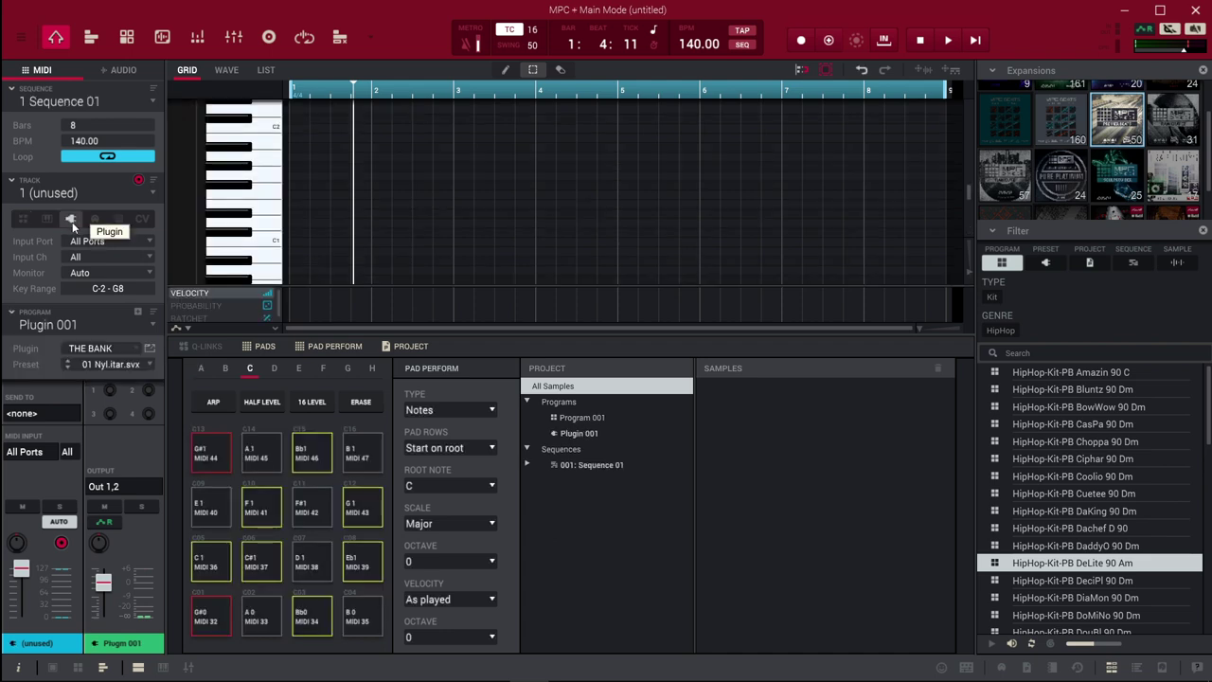
{"action": "left_click", "coordinate": [149, 348]}
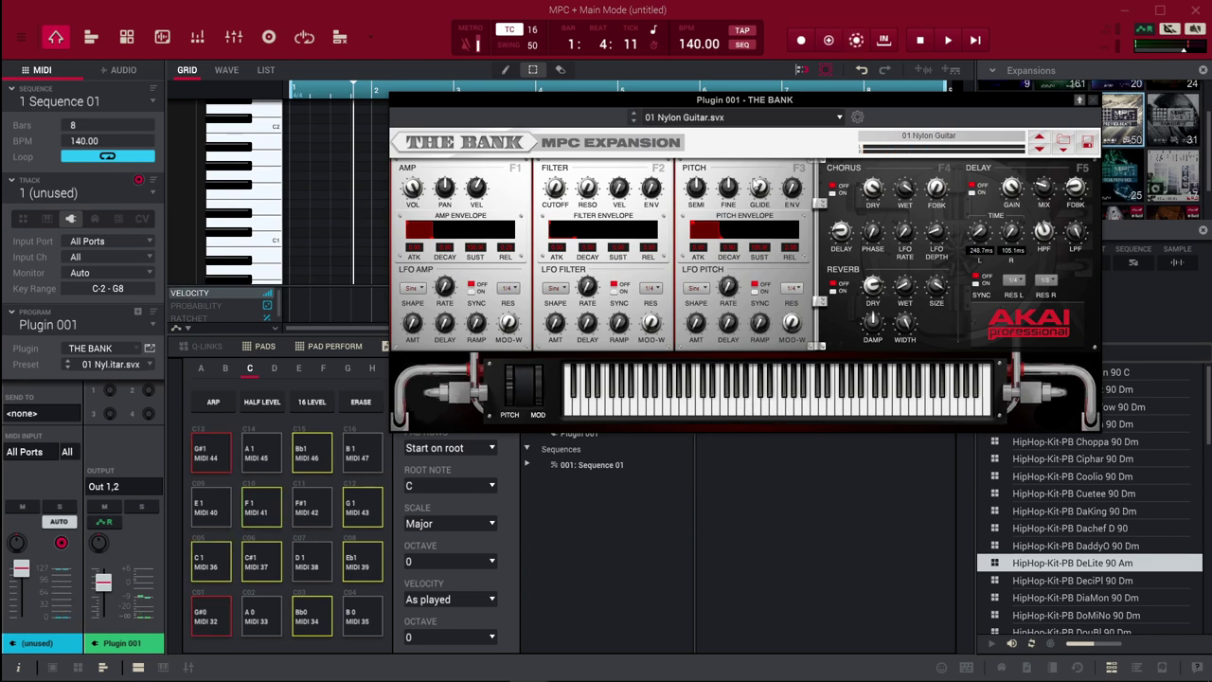
{"action": "left_click", "coordinate": [134, 365]}
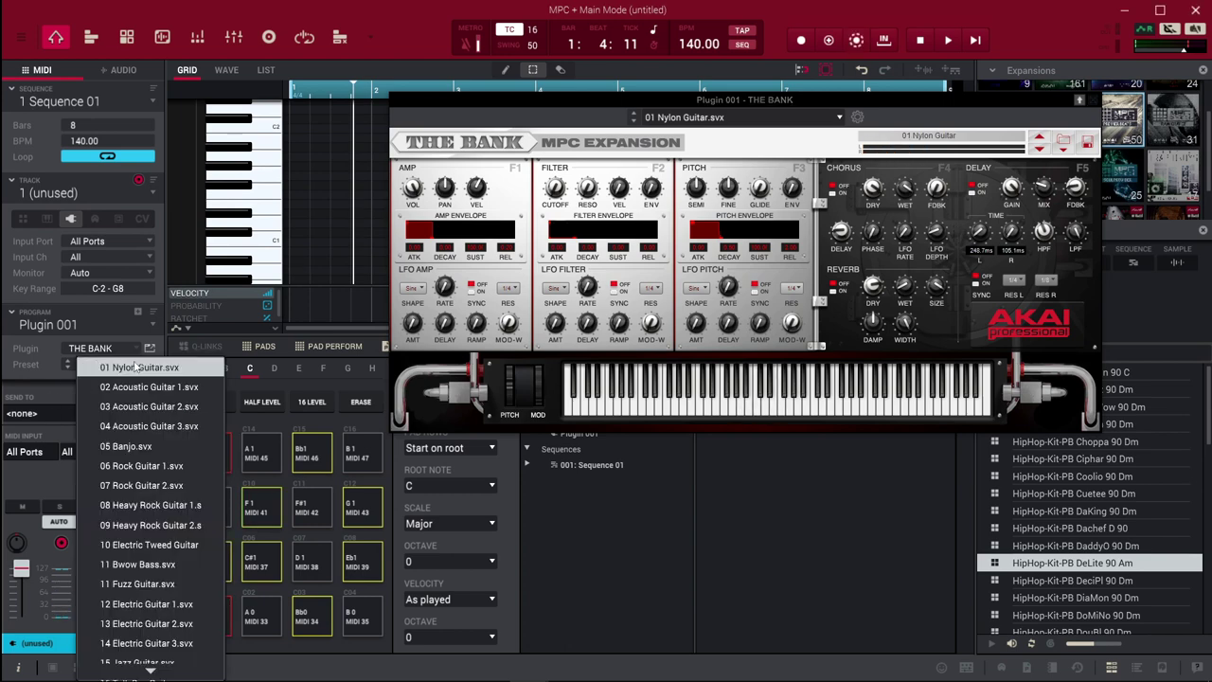
{"action": "scroll", "coordinate": [149, 452], "scroll_direction": "down", "scroll_amount": 6}
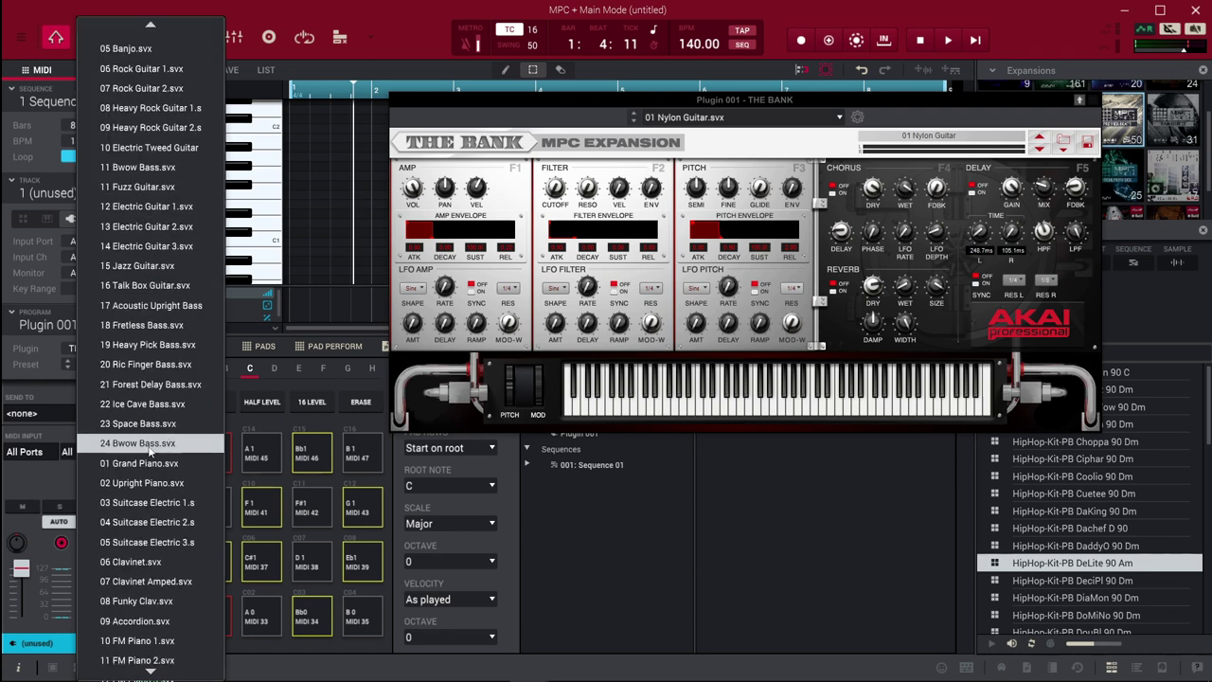
{"action": "scroll", "coordinate": [149, 445], "scroll_direction": "down", "scroll_amount": 15}
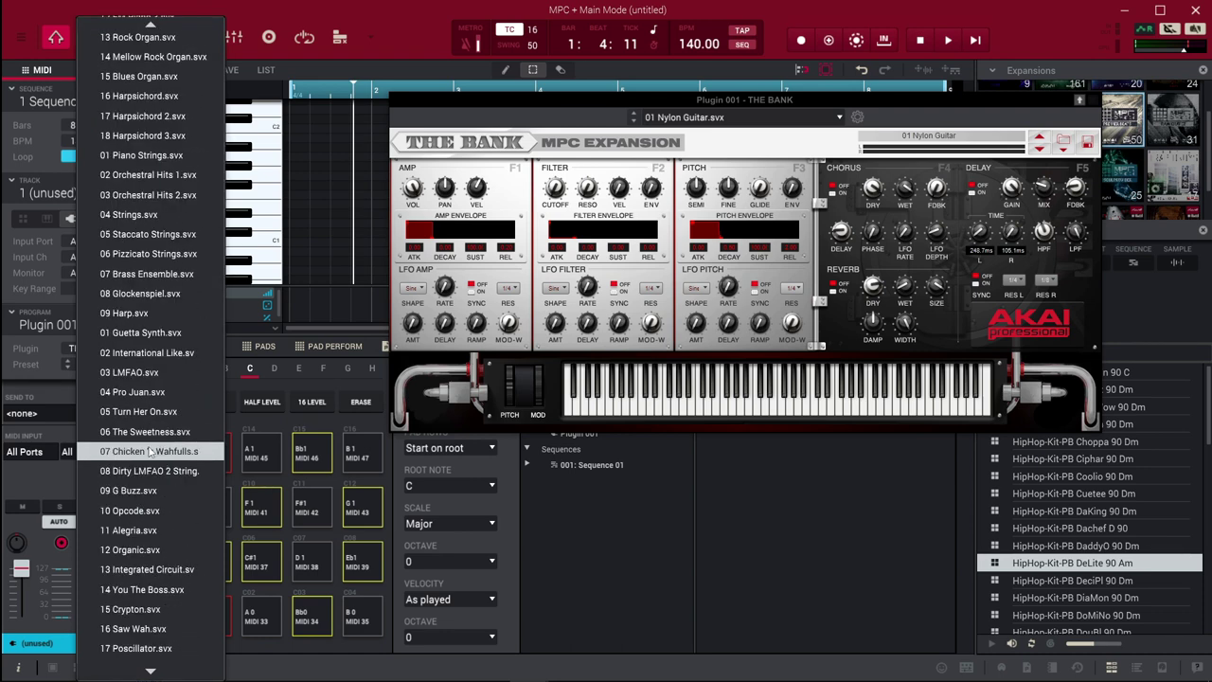
{"action": "scroll", "coordinate": [145, 392], "scroll_direction": "up", "scroll_amount": 3}
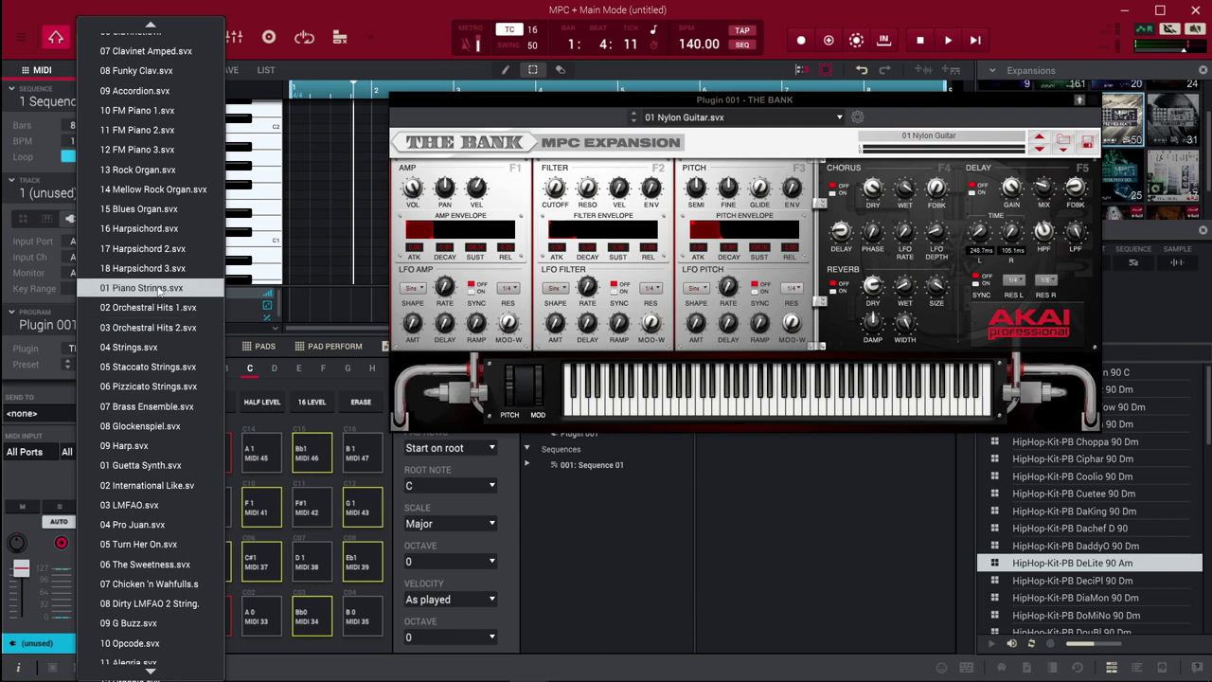
{"action": "left_click", "coordinate": [154, 366]}
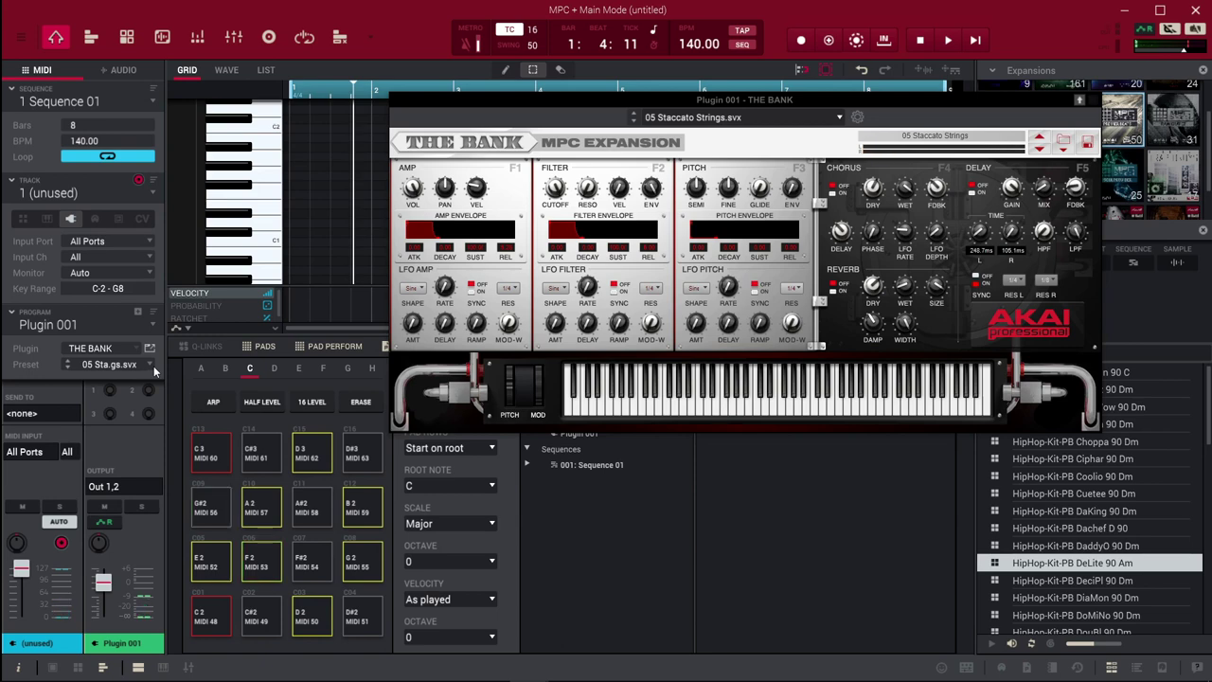
- Replace The Bank with AIR Music Technology's Bassline plugin on Plugin 001 and open its editor
{"action": "left_click", "coordinate": [136, 355]}
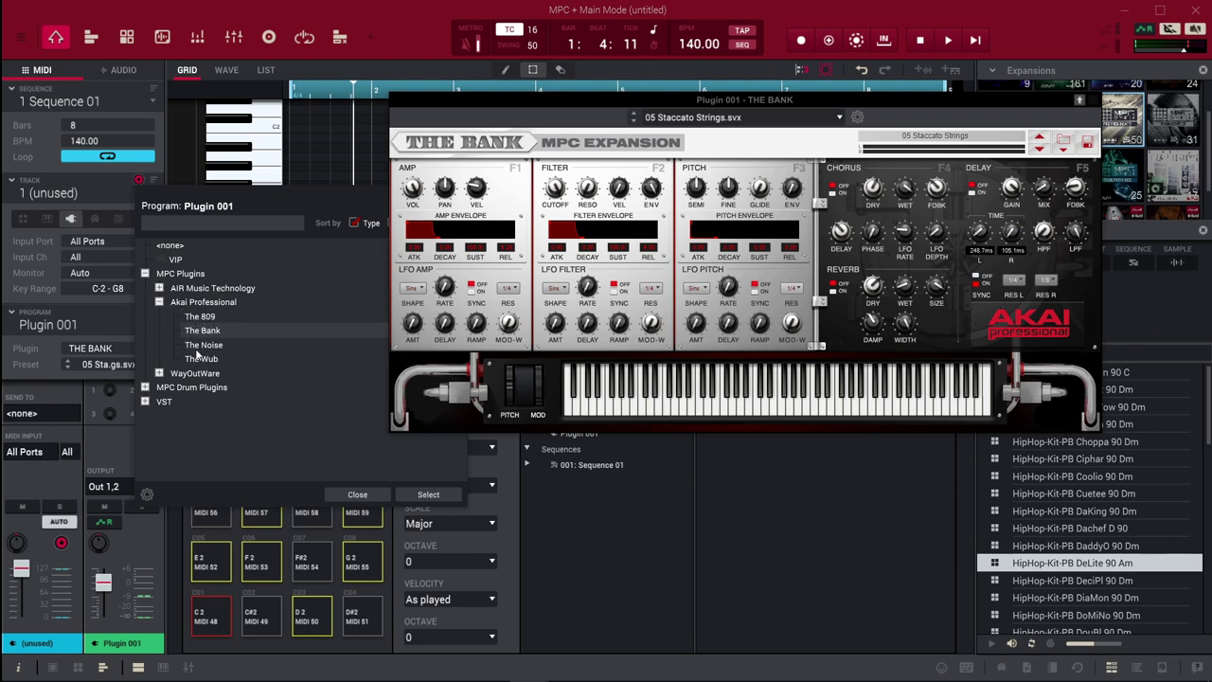
{"action": "left_click", "coordinate": [159, 301]}
{"action": "left_click", "coordinate": [159, 288]}
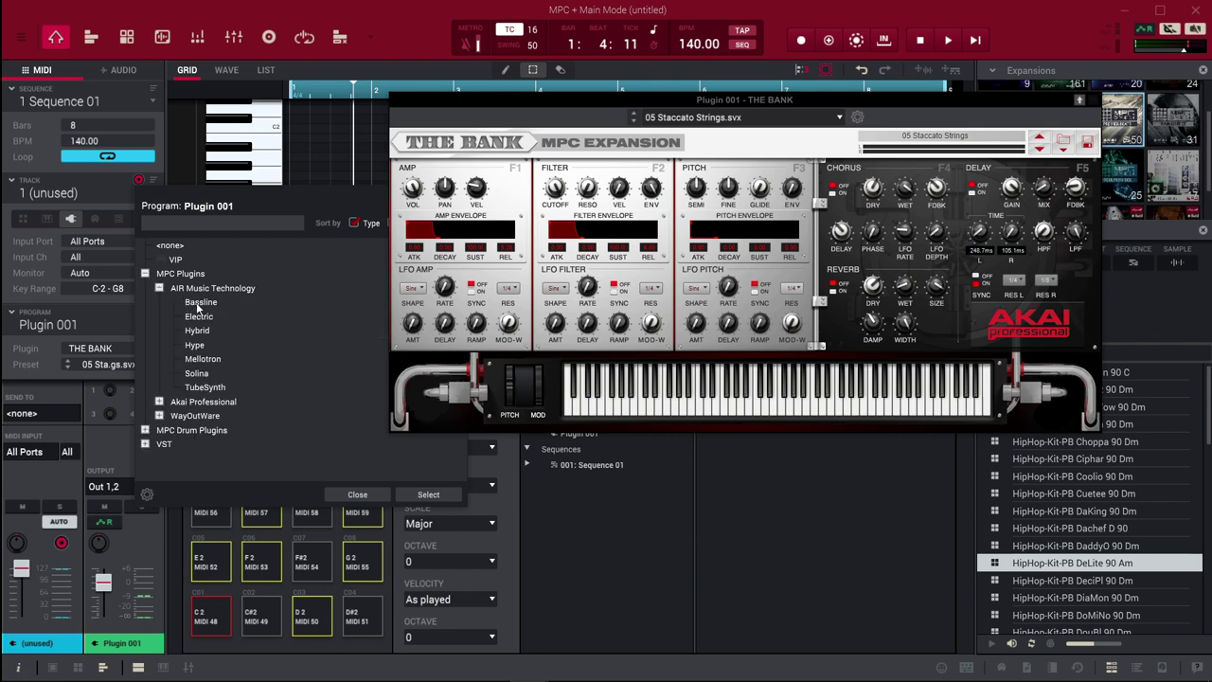
{"action": "double_click", "coordinate": [198, 302]}
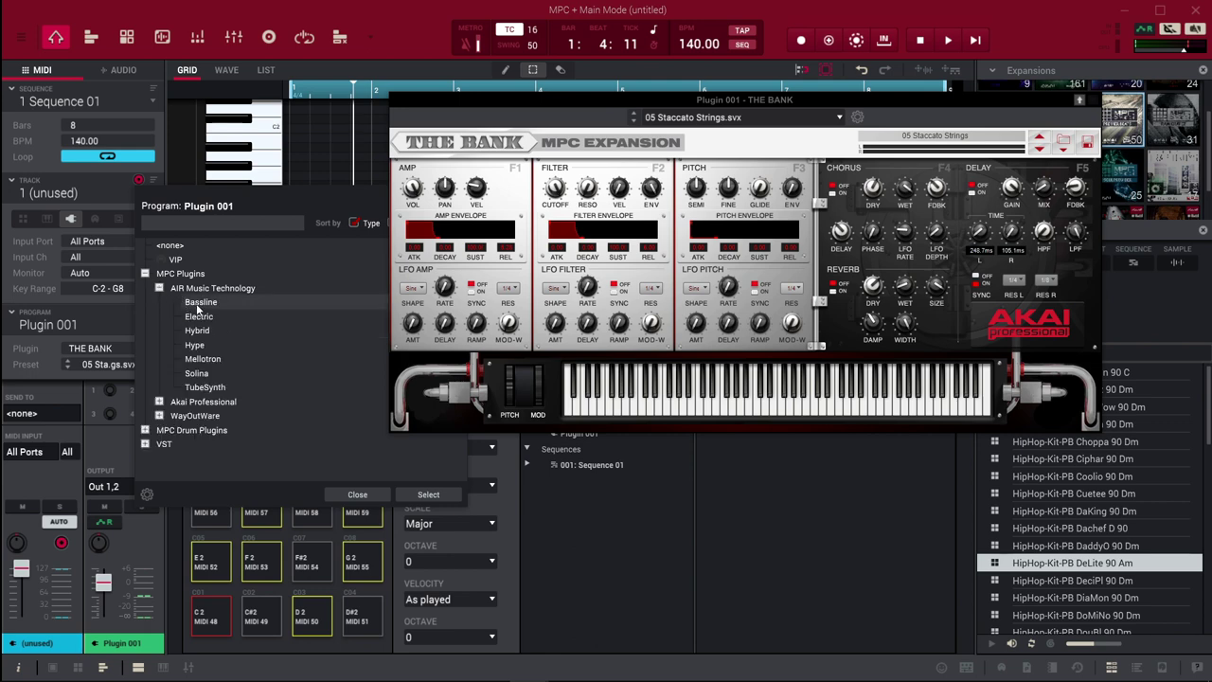
{"action": "left_click", "coordinate": [150, 349]}
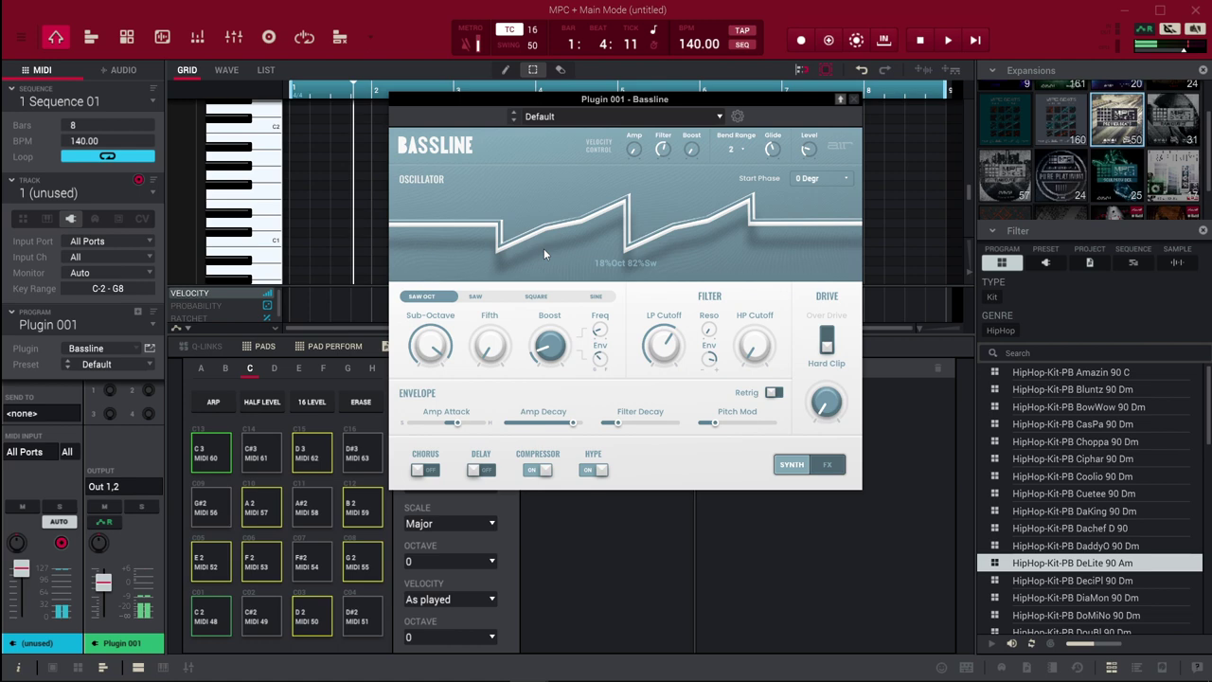
- Load the VST version of AIR Music Technology's Bassline on Plugin 001, and replace it with the VST version of Solina
{"action": "left_click", "coordinate": [136, 346]}
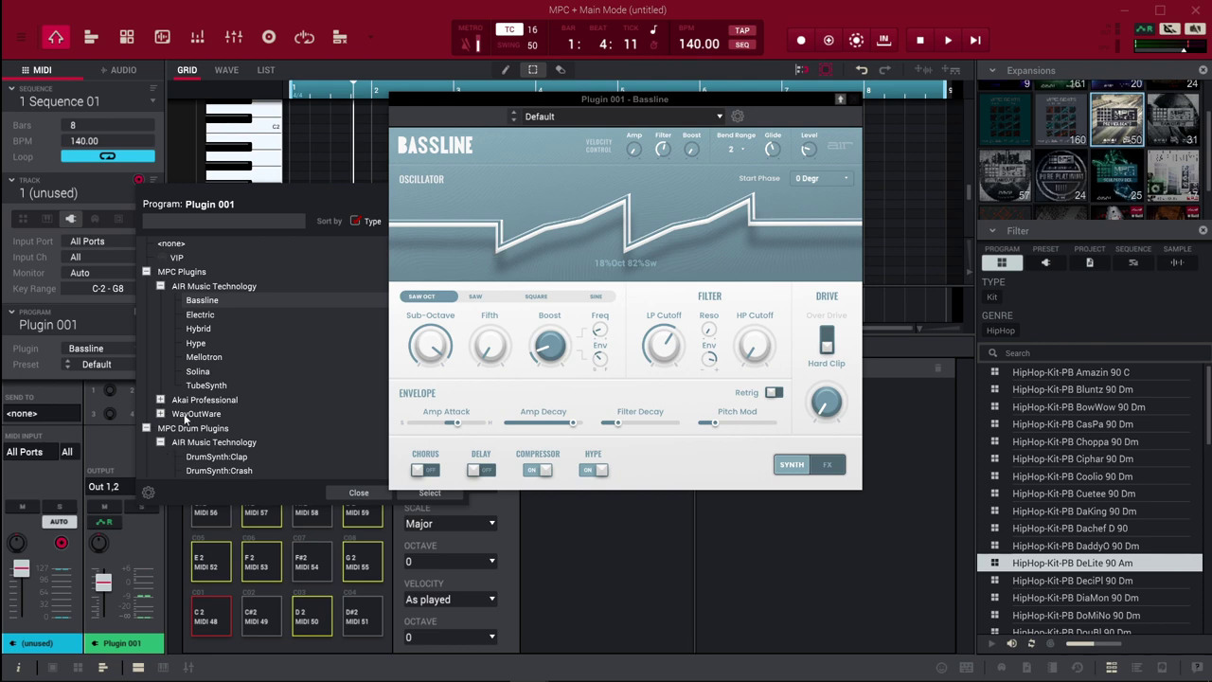
{"action": "scroll", "coordinate": [163, 448], "scroll_direction": "down", "scroll_amount": 2}
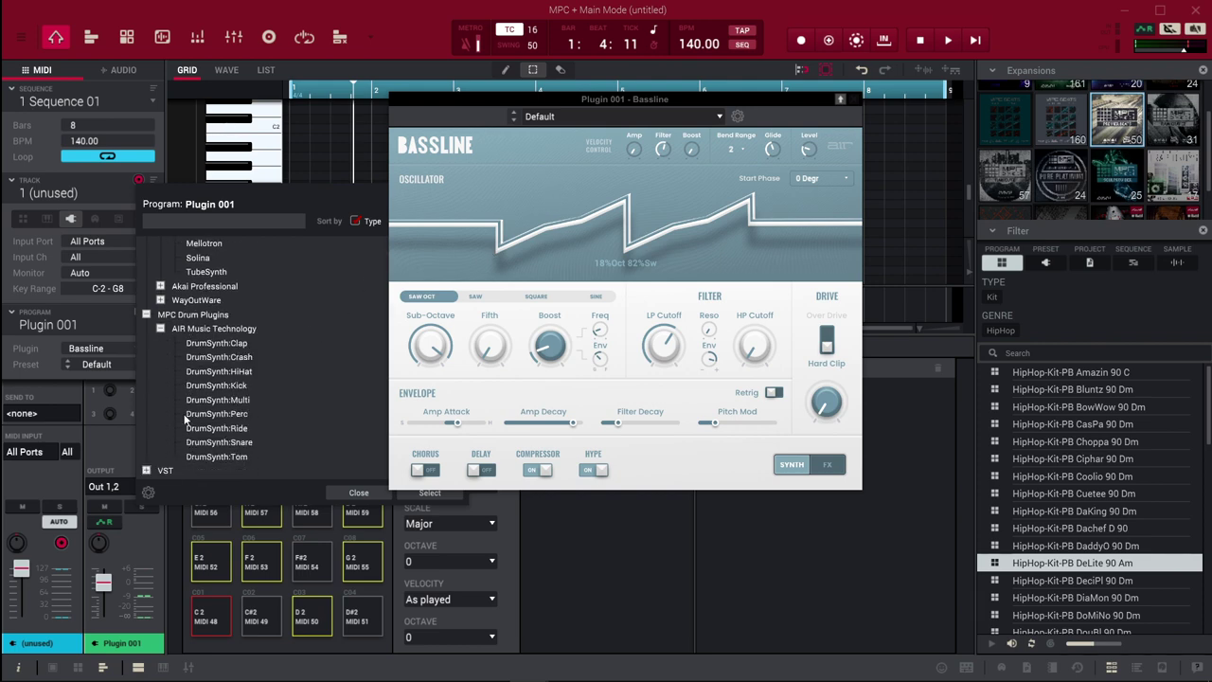
{"action": "left_click", "coordinate": [147, 471]}
{"action": "scroll", "coordinate": [322, 375], "scroll_direction": "down", "scroll_amount": 2}
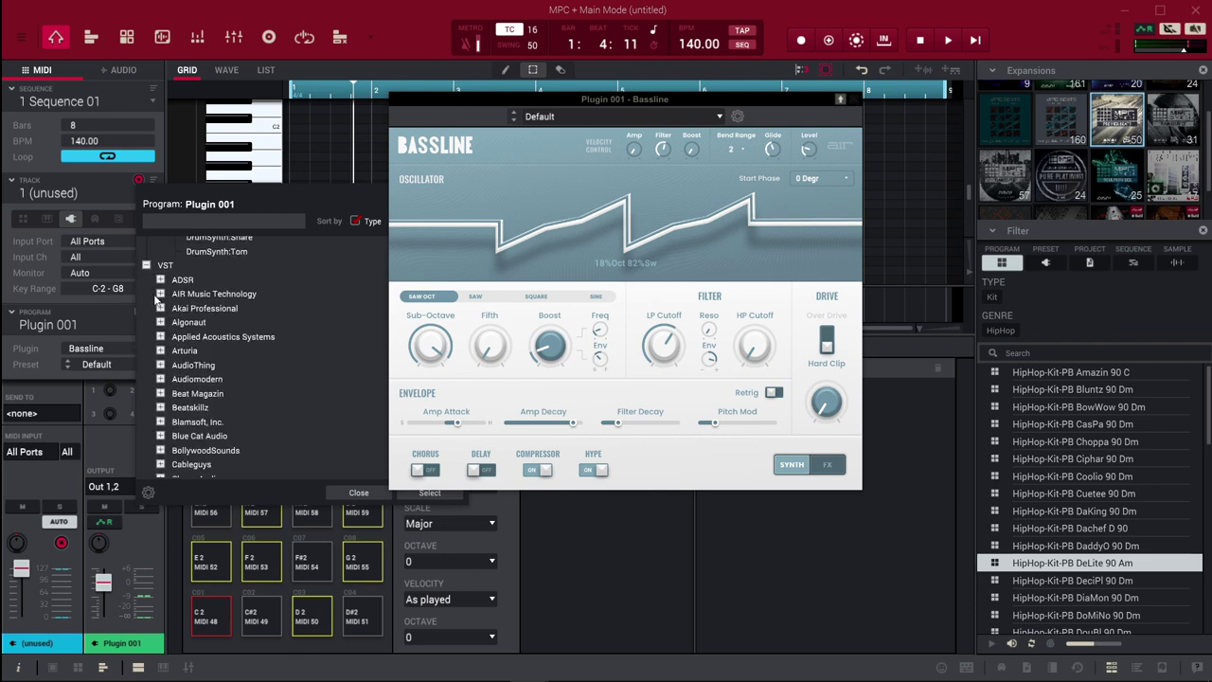
{"action": "left_click", "coordinate": [160, 293]}
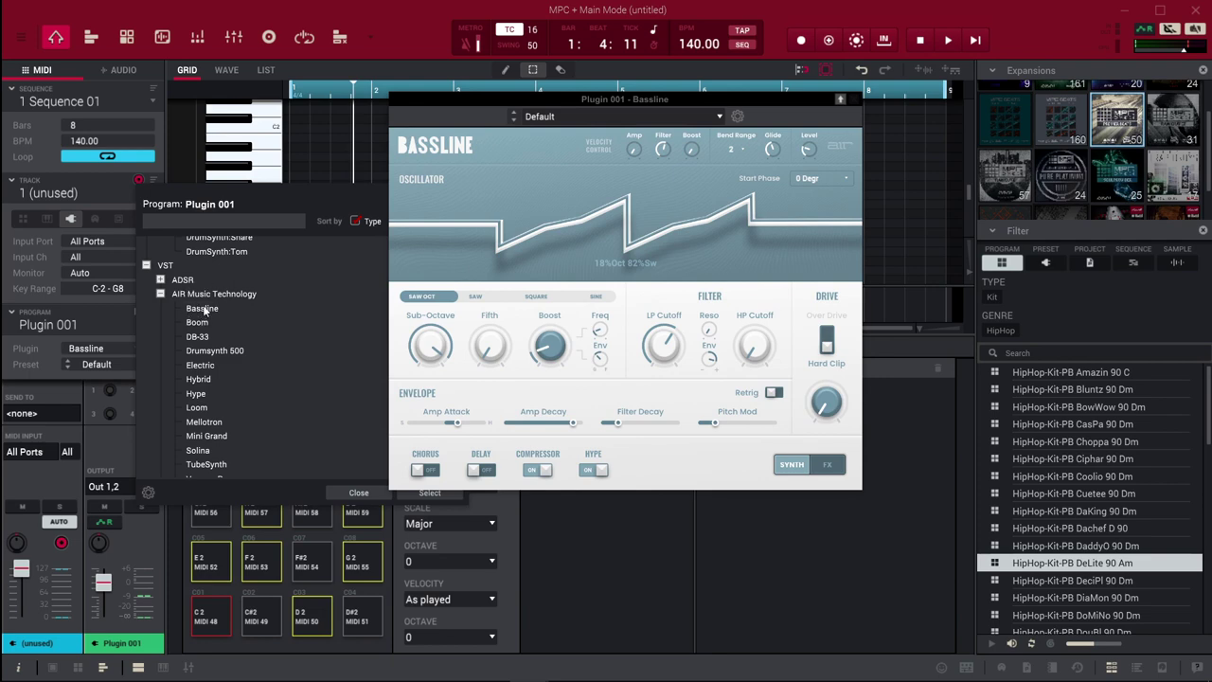
{"action": "double_click", "coordinate": [201, 308]}
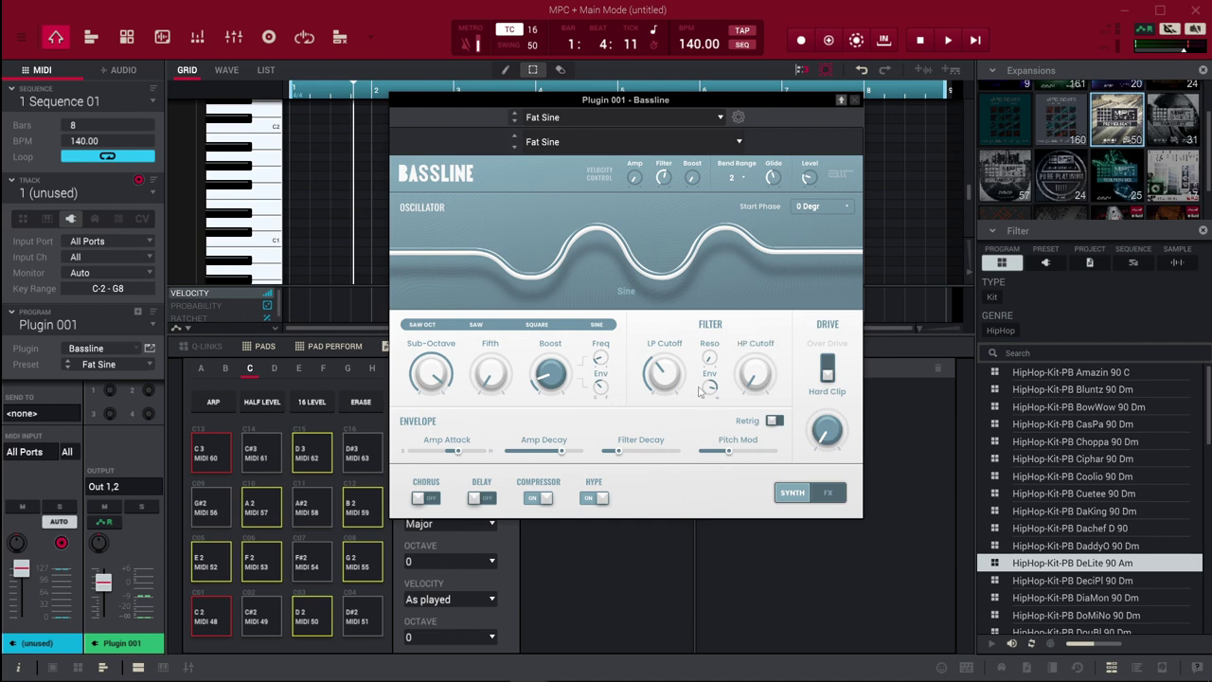
{"action": "left_click", "coordinate": [133, 350]}
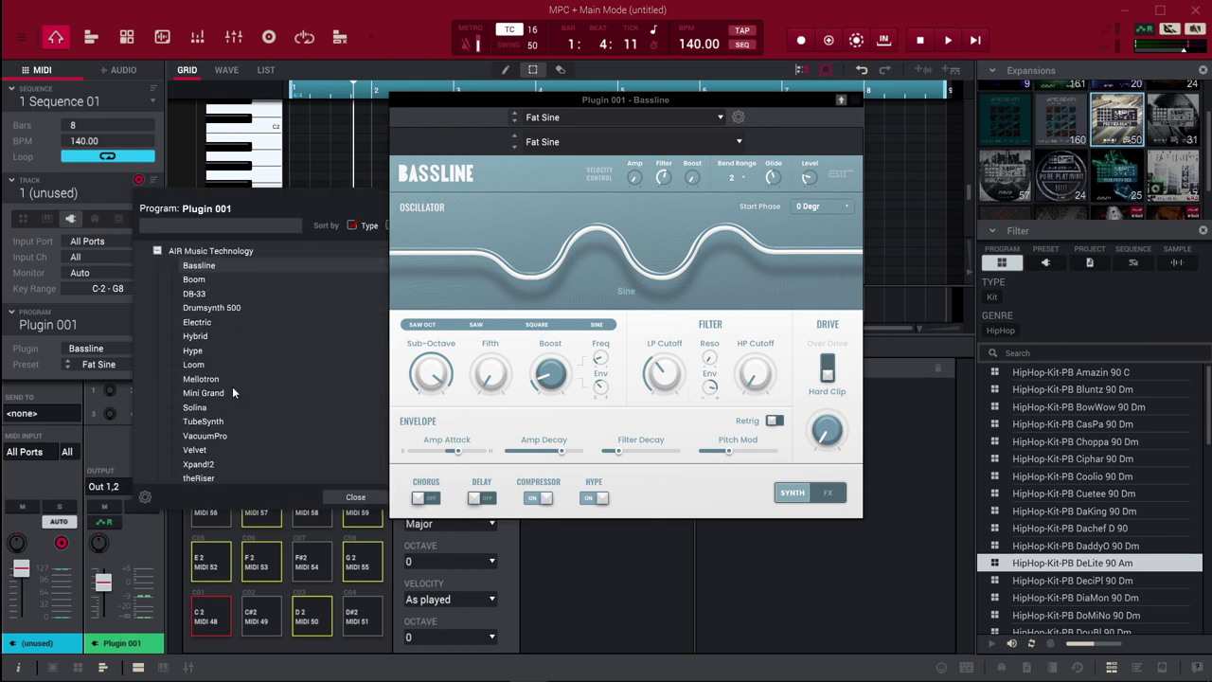
{"action": "double_click", "coordinate": [197, 408]}
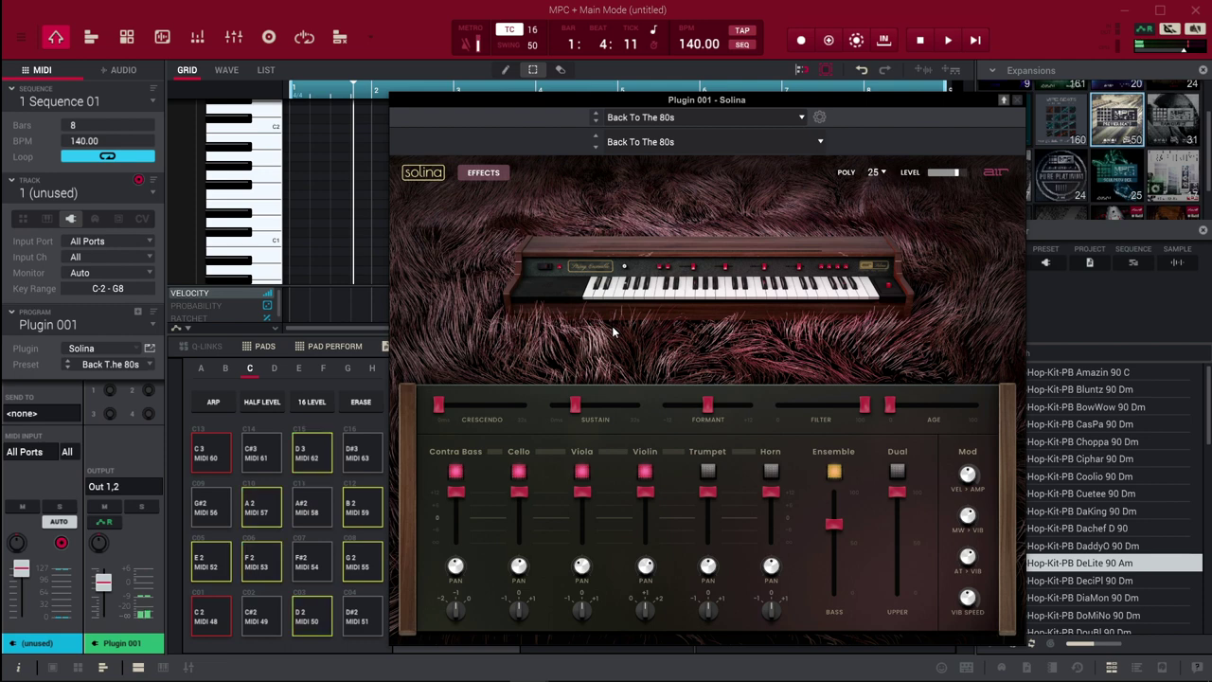
- Load AIR Music Technology's Solina from the MPC Plugins group on Plugin 001 and open its editor
{"action": "left_click", "coordinate": [152, 325]}
{"action": "left_click", "coordinate": [145, 277]}
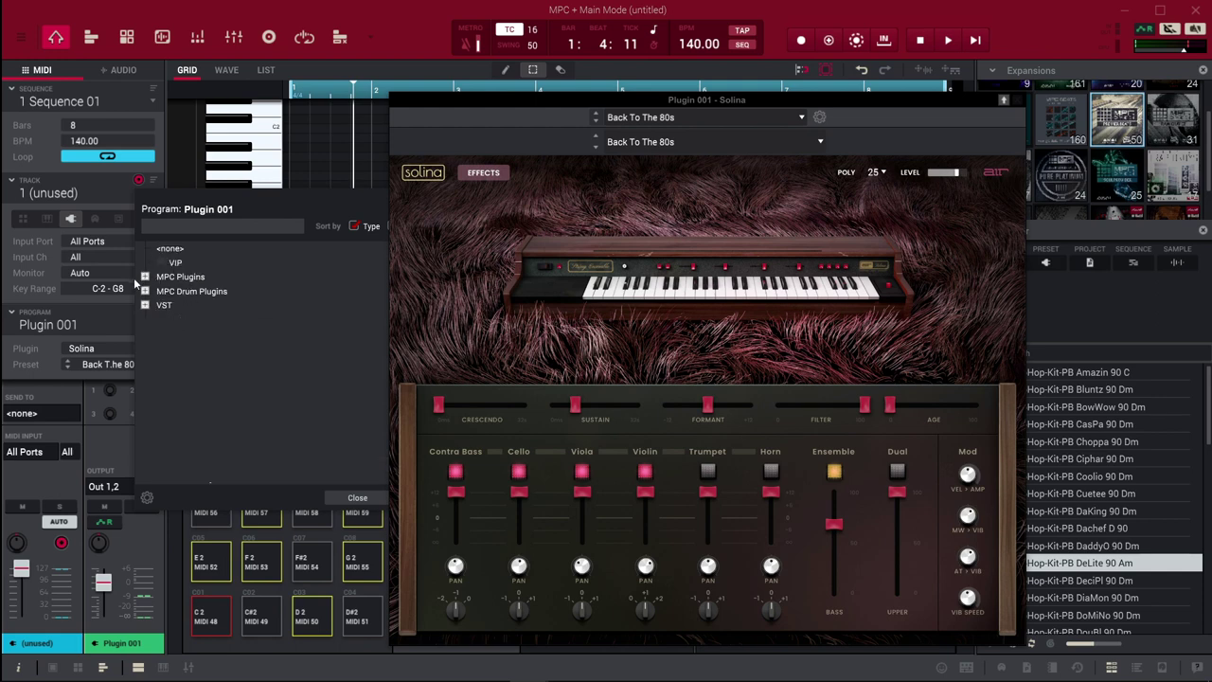
{"action": "left_click", "coordinate": [145, 277]}
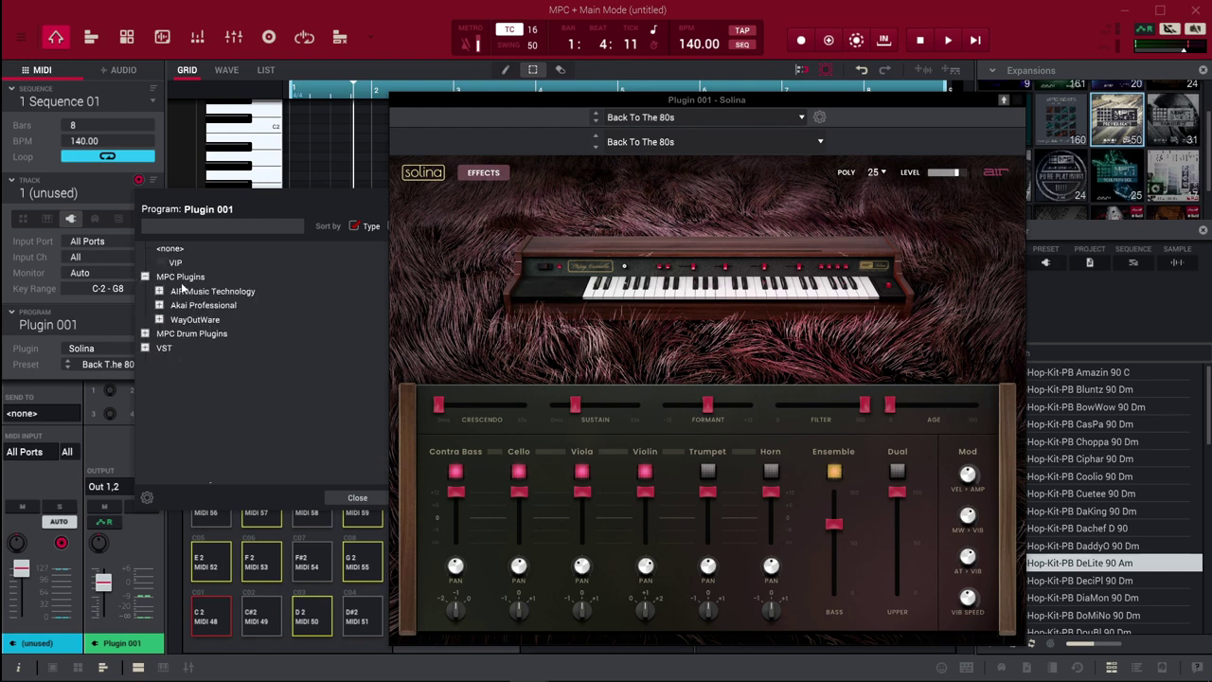
{"action": "left_click", "coordinate": [159, 291]}
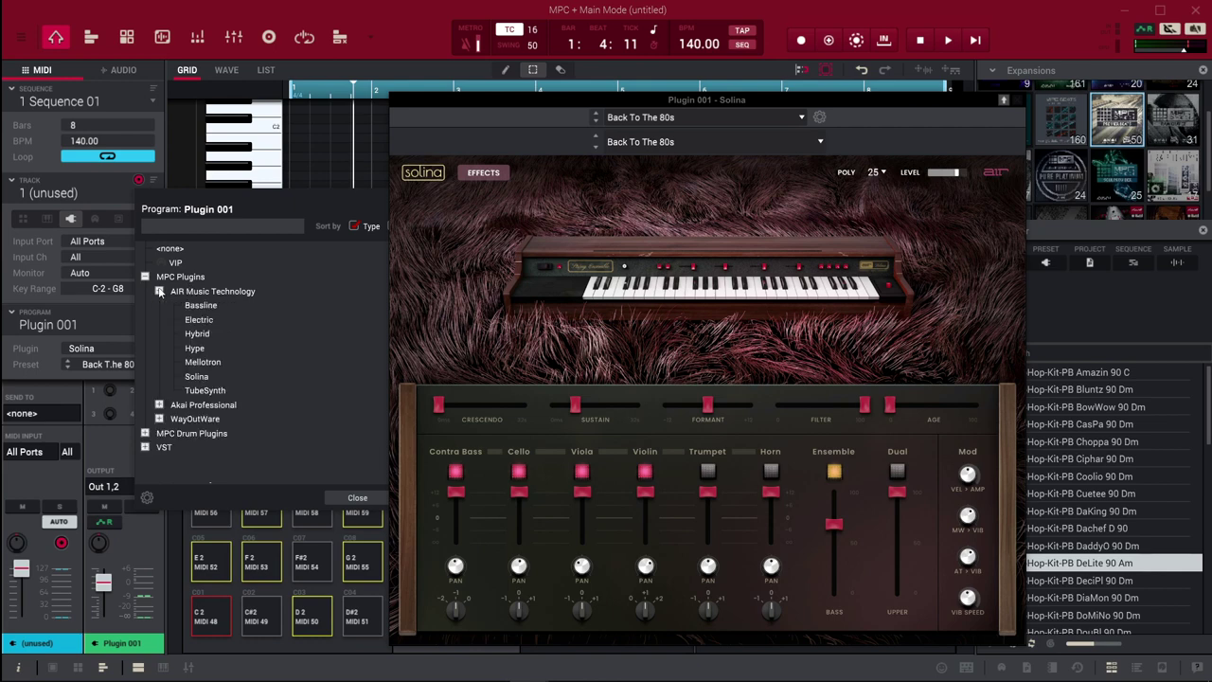
{"action": "left_click", "coordinate": [201, 376]}
{"action": "left_click", "coordinate": [148, 348]}
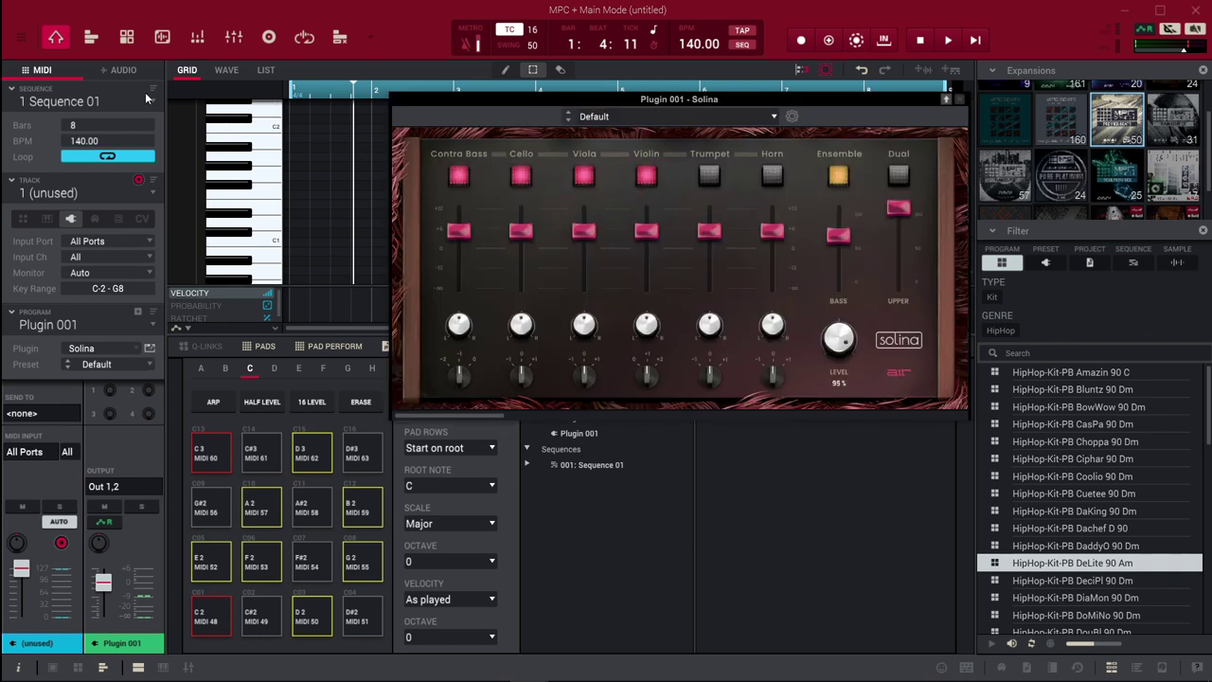
- Switch to Program Edit mode and show the Q-Links and pads beside the Solina program editor
{"action": "left_click", "coordinate": [128, 36]}
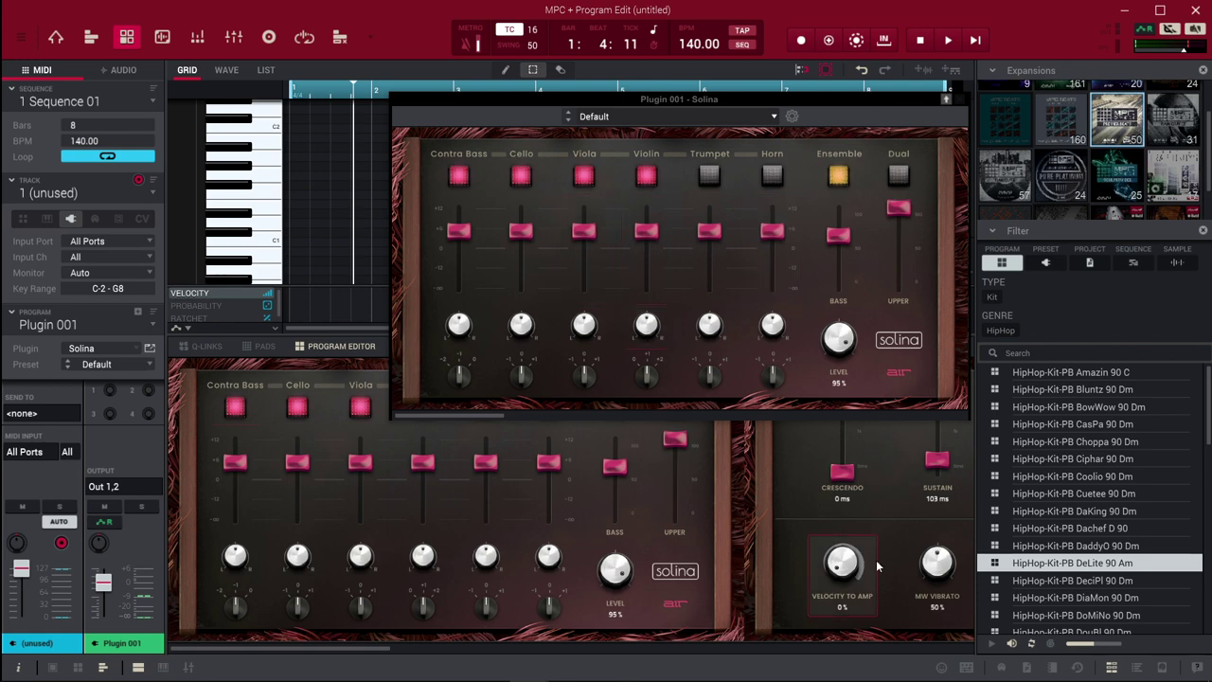
{"action": "mouse_move", "coordinate": [348, 654]}
{"action": "left_mouse_down"}
{"action": "mouse_move", "coordinate": [822, 637]}
{"action": "mouse_move", "coordinate": [348, 649]}
{"action": "left_mouse_up"}
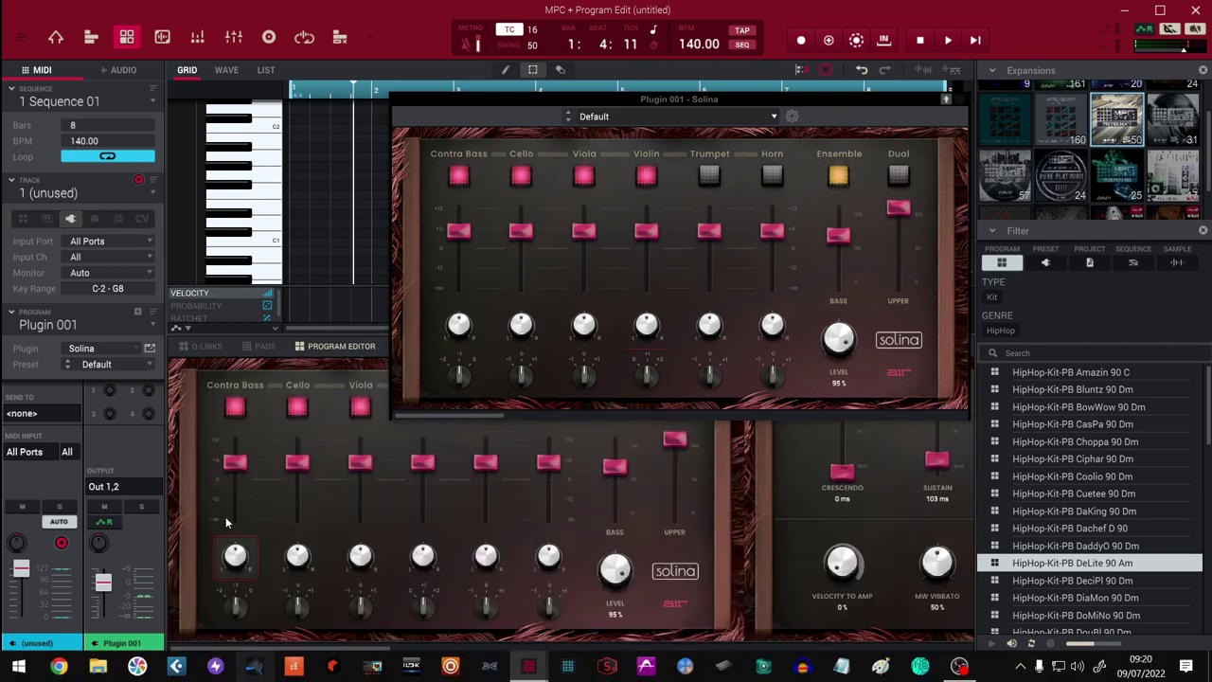
{"action": "left_click", "coordinate": [251, 347]}
{"action": "left_click", "coordinate": [204, 347]}
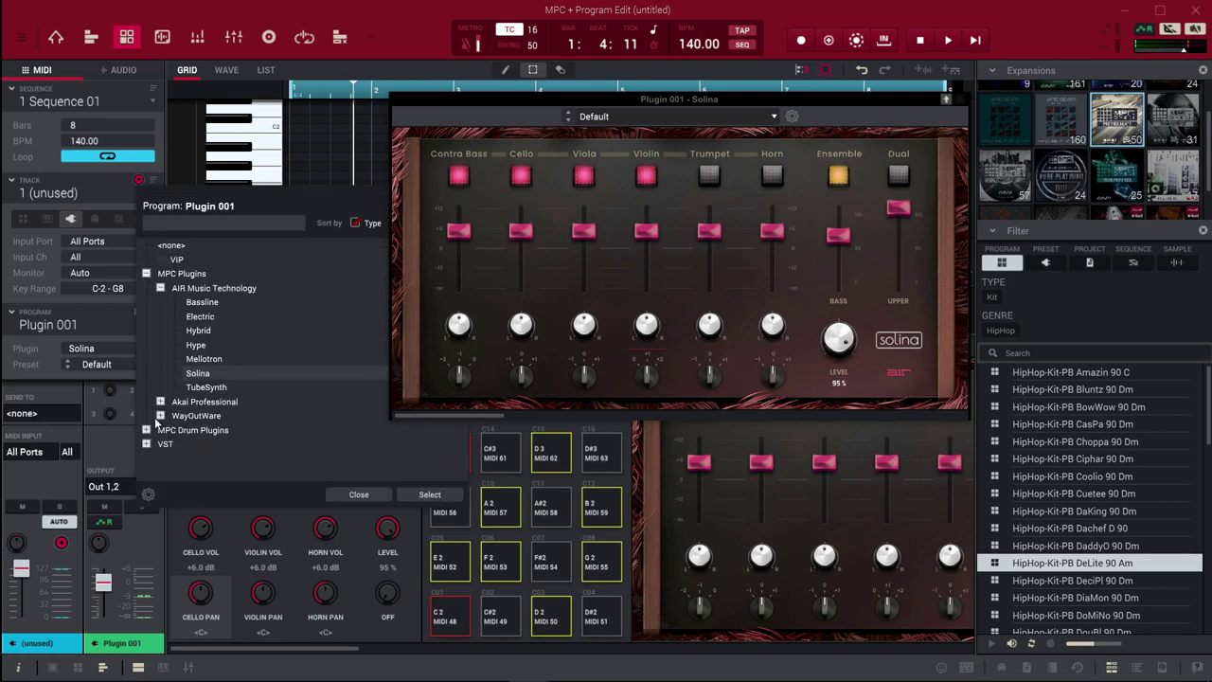
- Load the VST version of Solina on Plugin 001, review the effects in its editor, and close the editor
{"action": "left_click", "coordinate": [147, 444]}
{"action": "left_click", "coordinate": [160, 473]}
{"action": "scroll", "coordinate": [248, 414], "scroll_direction": "down", "scroll_amount": 3}
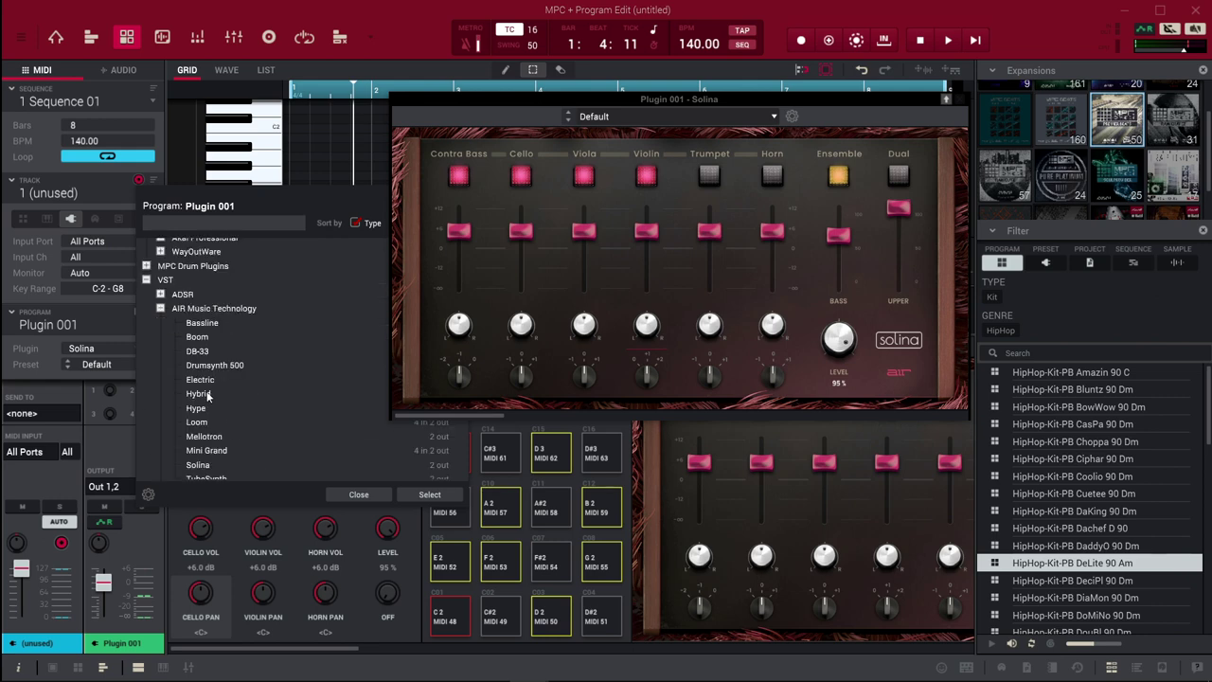
{"action": "scroll", "coordinate": [210, 442], "scroll_direction": "down", "scroll_amount": 3}
{"action": "double_click", "coordinate": [207, 423]}
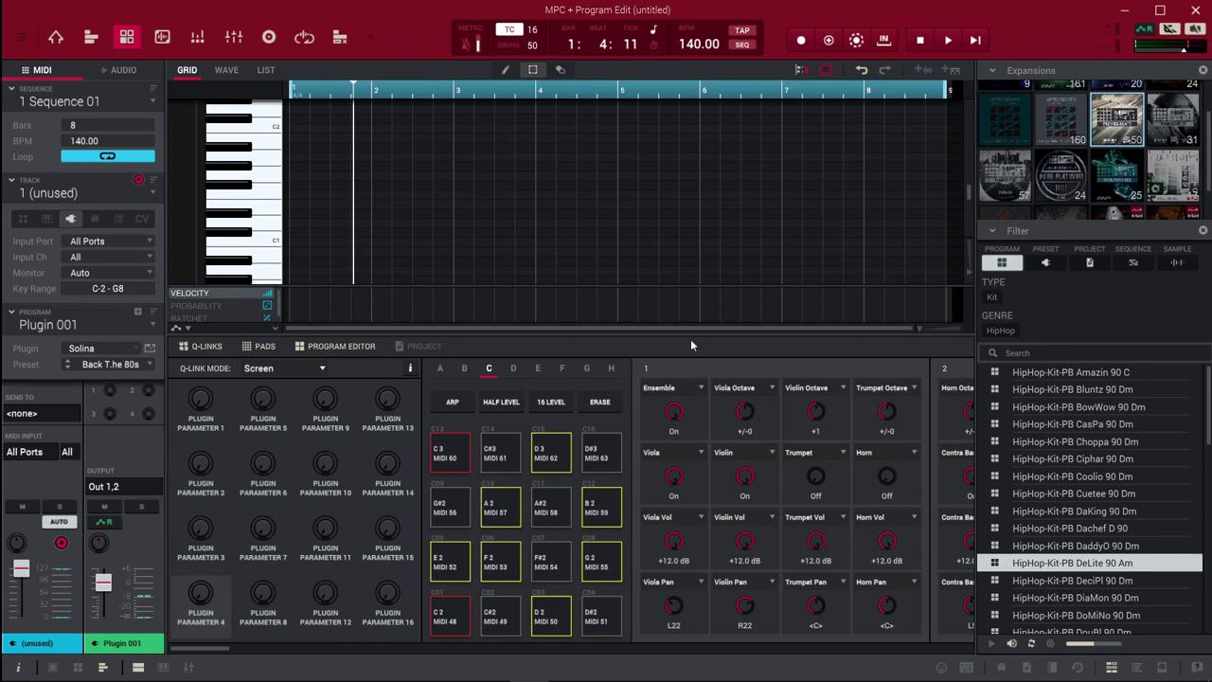
{"action": "left_click", "coordinate": [149, 348]}
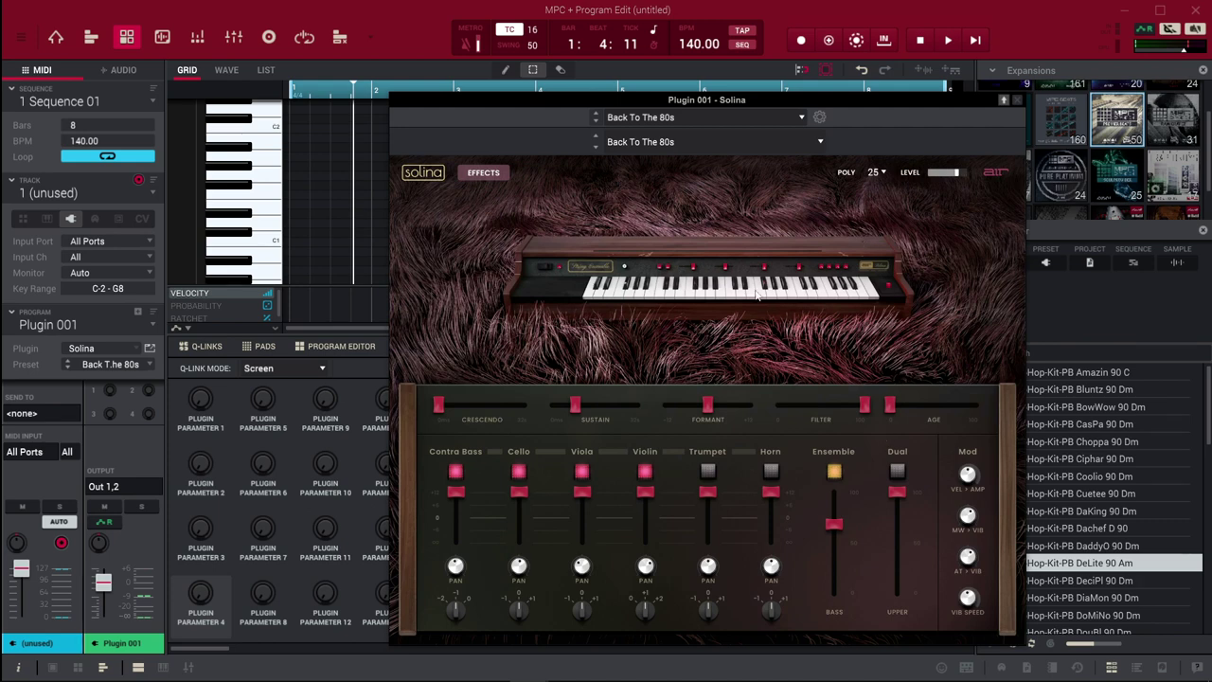
{"action": "left_click", "coordinate": [483, 172]}
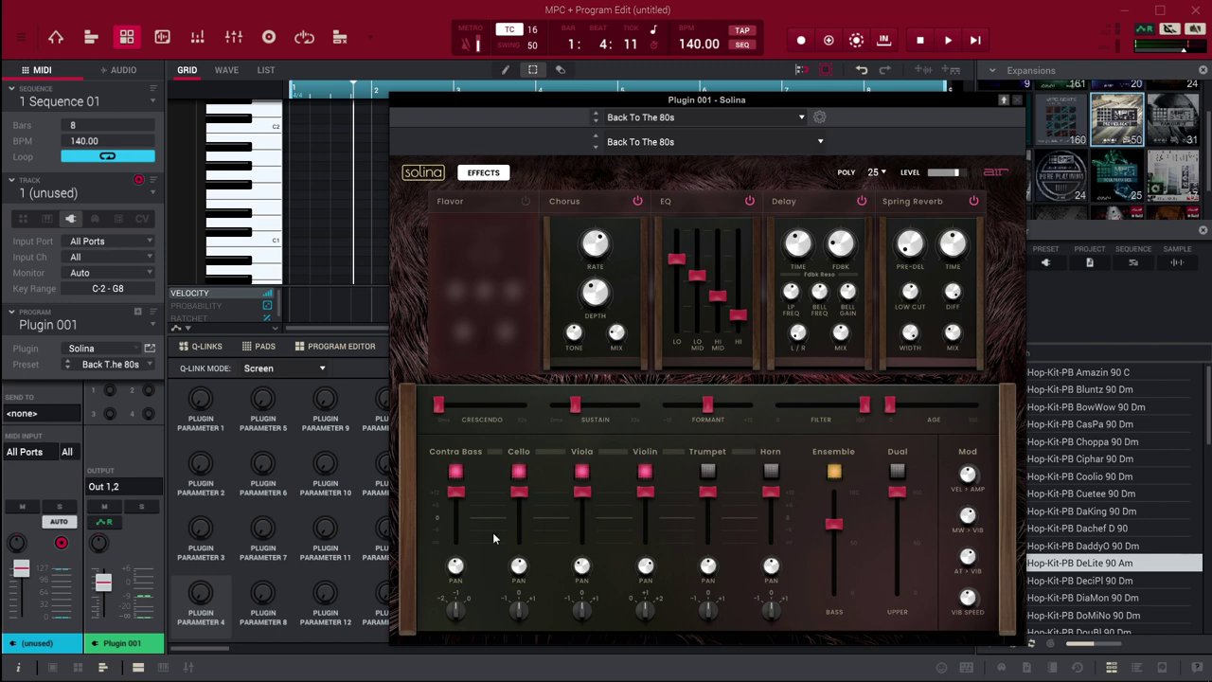
{"action": "key", "text": "Escape"}
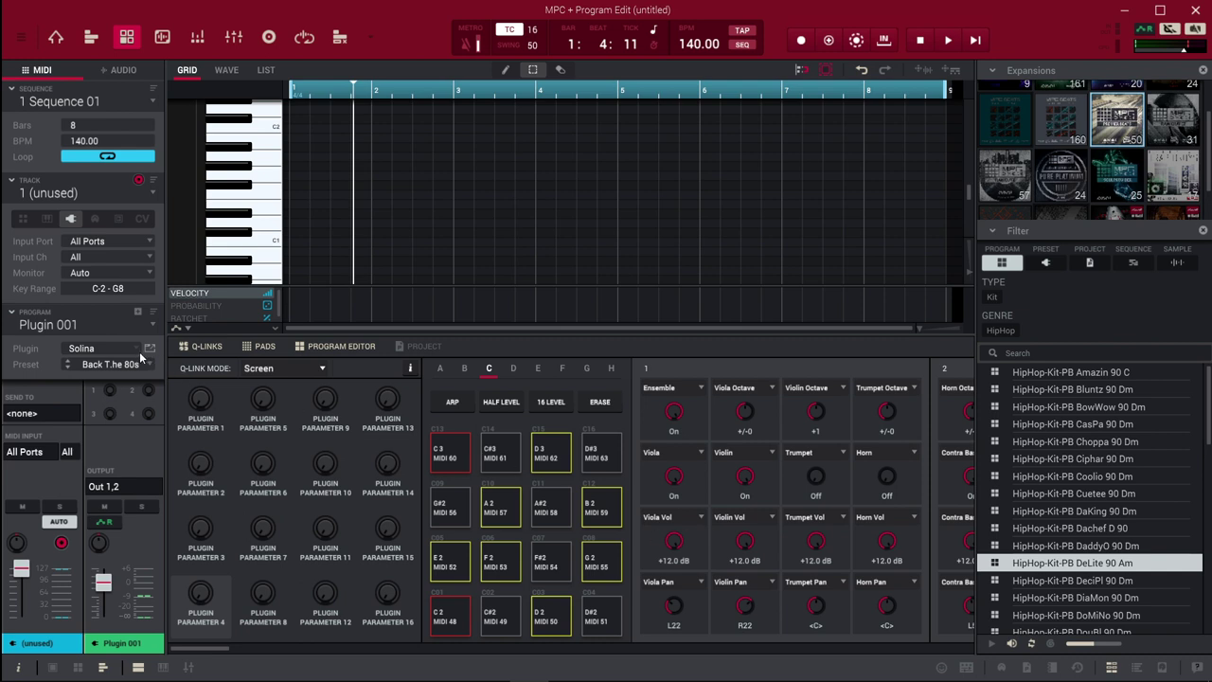
- Review the software's help, update and synth content options without choosing any
{"action": "left_click", "coordinate": [21, 39]}
{"action": "mouse_move", "coordinate": [42, 127]}
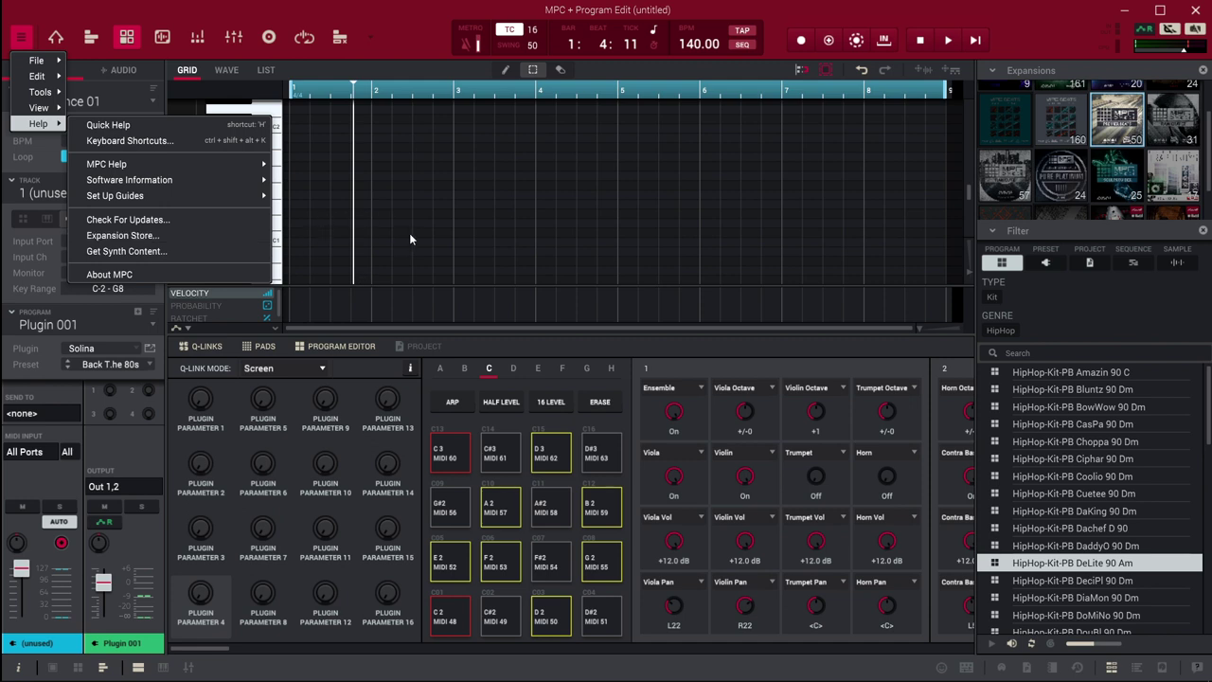
{"action": "left_click", "coordinate": [278, 56]}
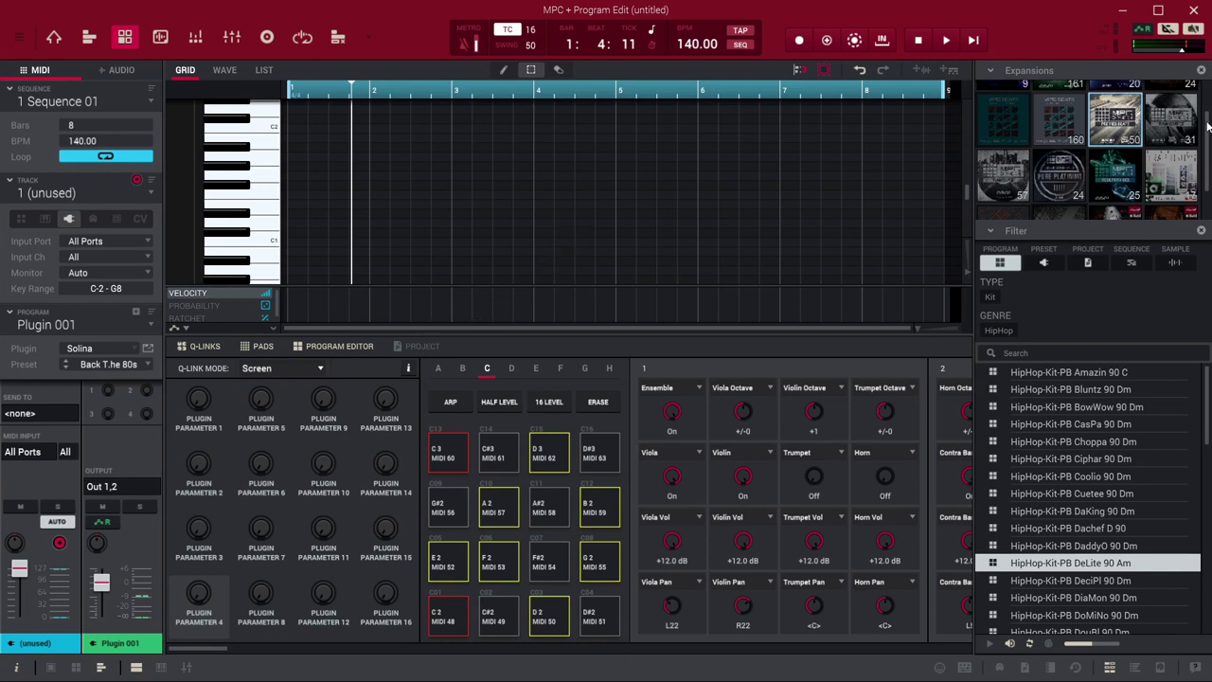
- Browse the Pure Platinum expansion and preview its HipHop kits SY Aerial 95, Aqua Falls 127 and Belgium Skyy 123
{"action": "scroll", "coordinate": [1210, 137], "scroll_direction": "down", "scroll_amount": 1}
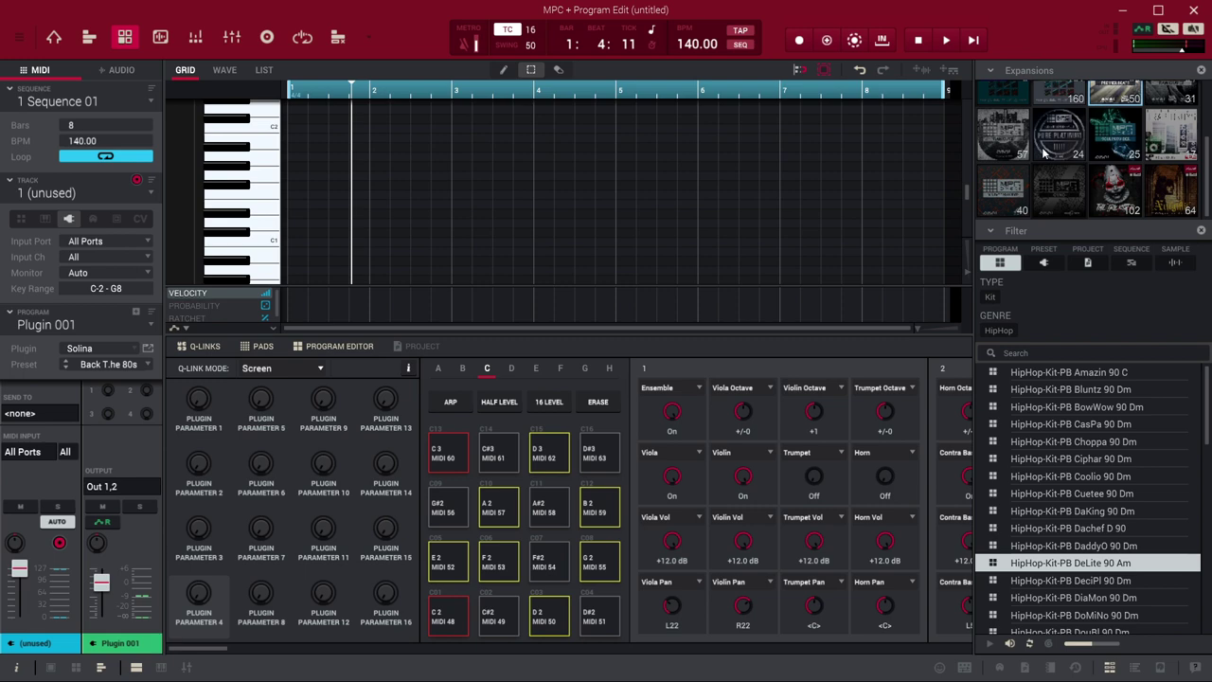
{"action": "left_click", "coordinate": [1006, 95]}
{"action": "left_click", "coordinate": [1053, 142]}
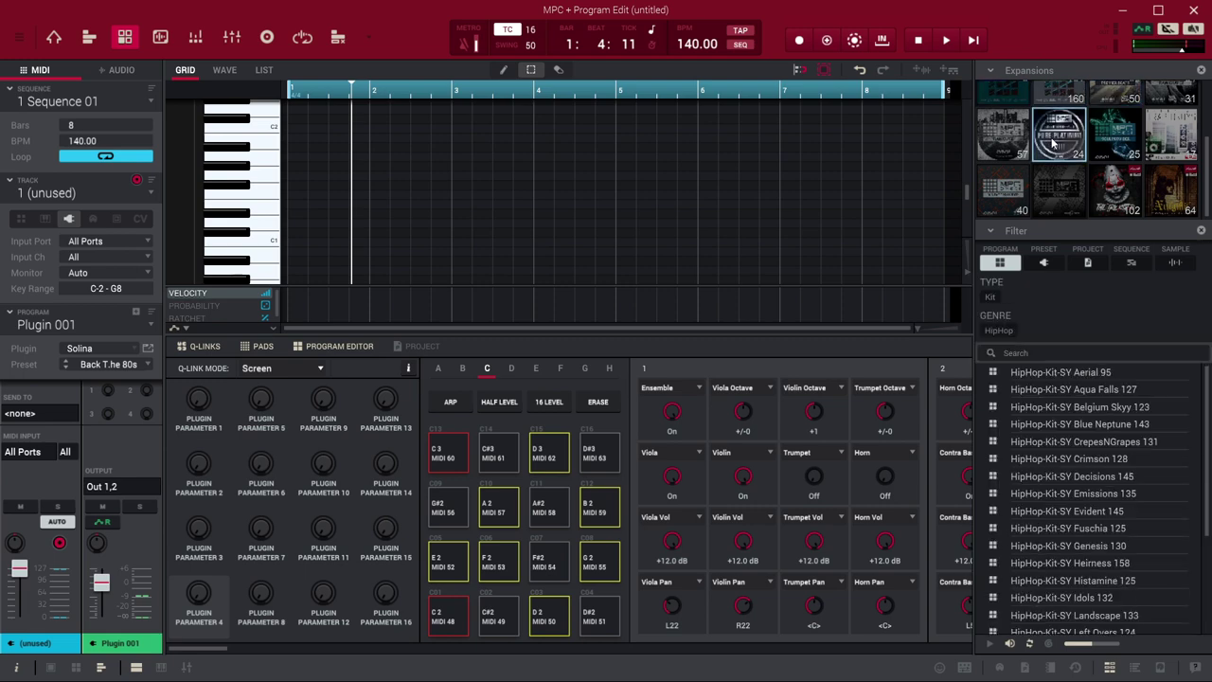
{"action": "left_click", "coordinate": [1020, 373]}
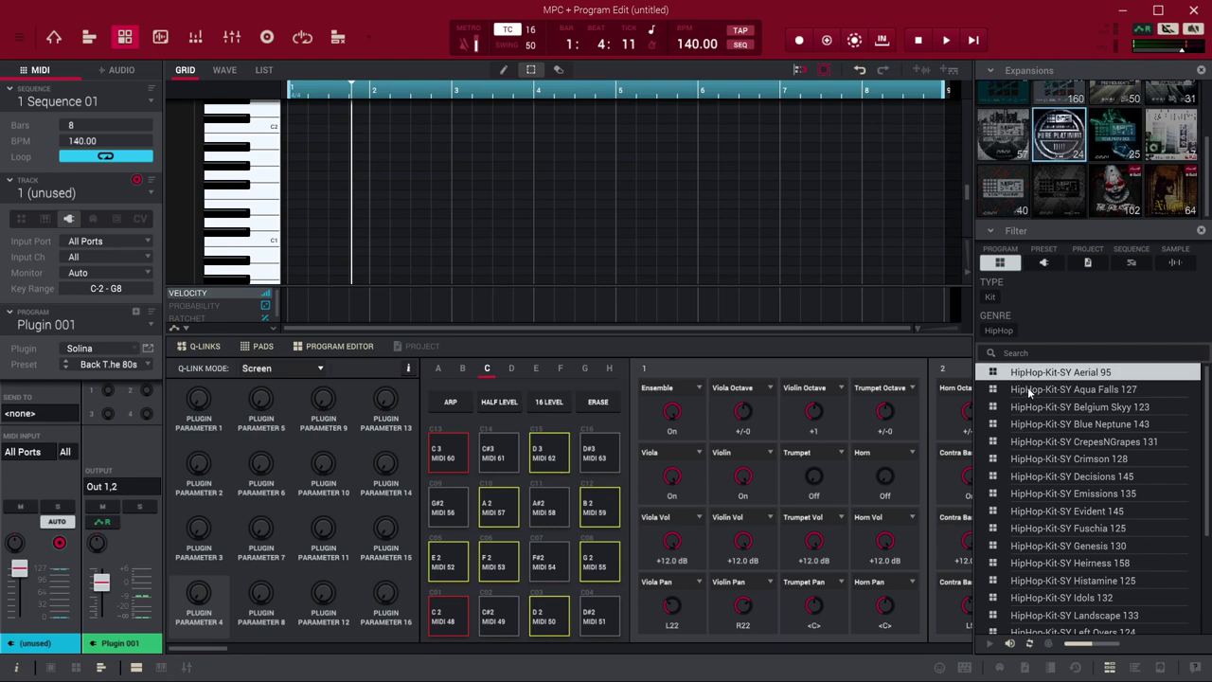
{"action": "left_click", "coordinate": [1027, 388]}
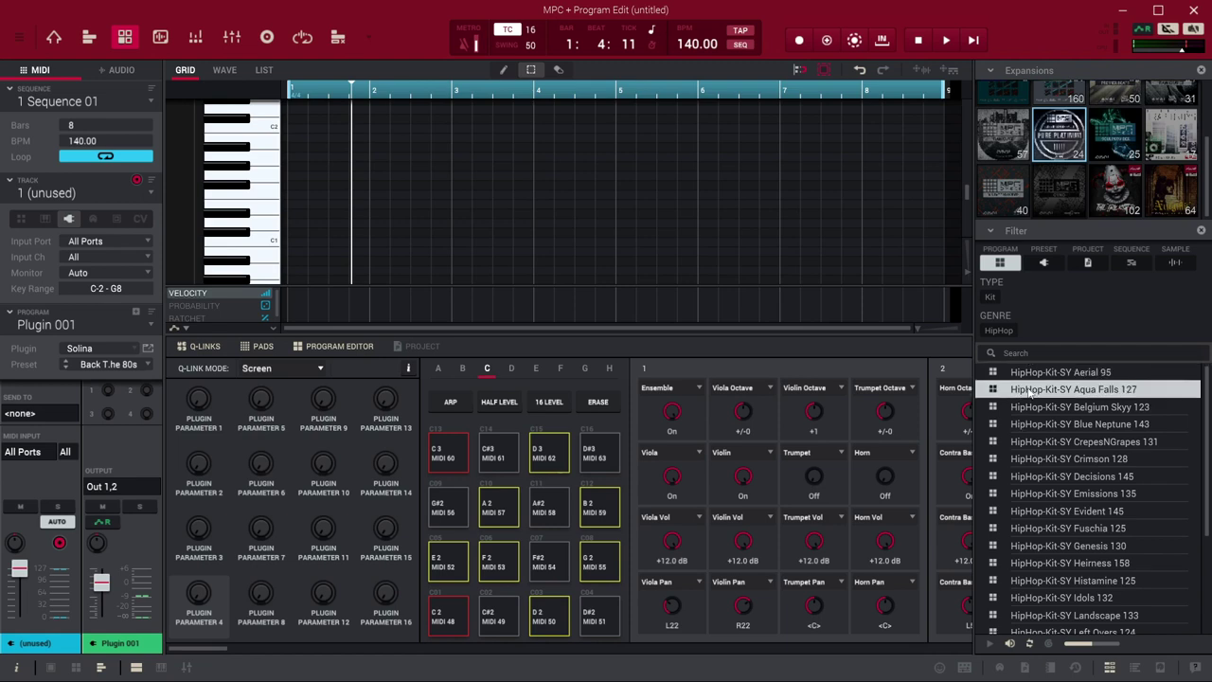
{"action": "left_click", "coordinate": [1027, 406]}
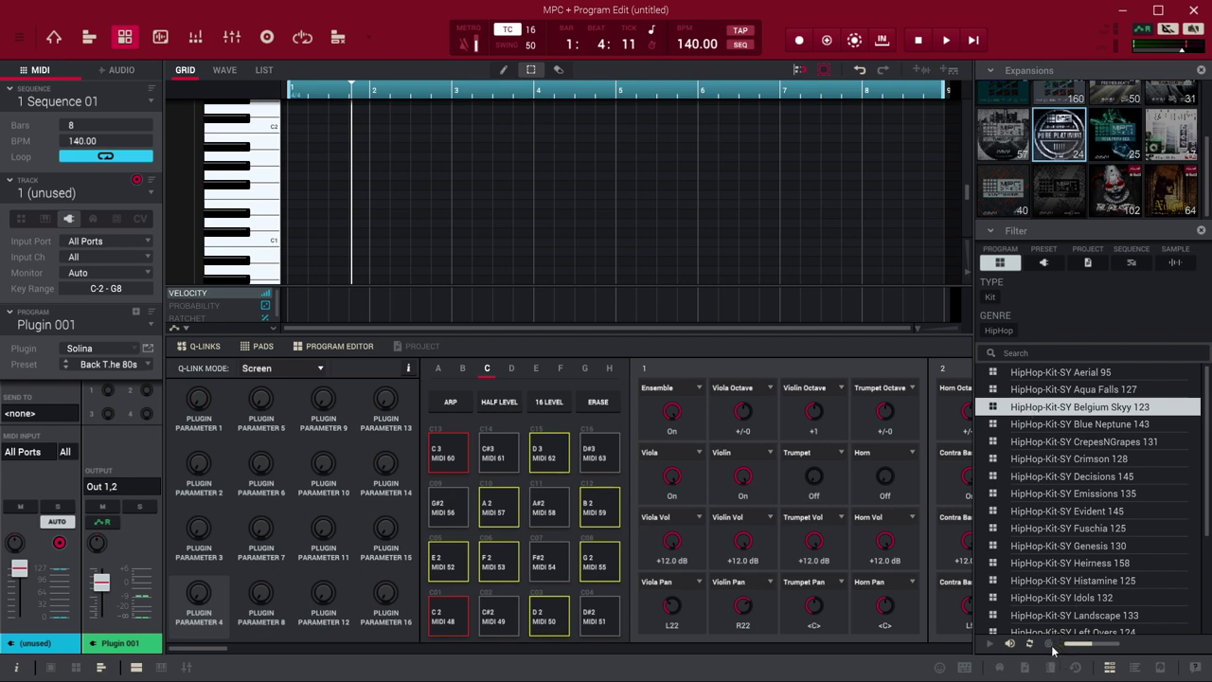
{"action": "left_click", "coordinate": [990, 646]}
{"action": "left_click", "coordinate": [1096, 645]}
- Return to Main Mode and enlarge the velocity lane below the note grid
{"action": "left_click", "coordinate": [54, 36]}
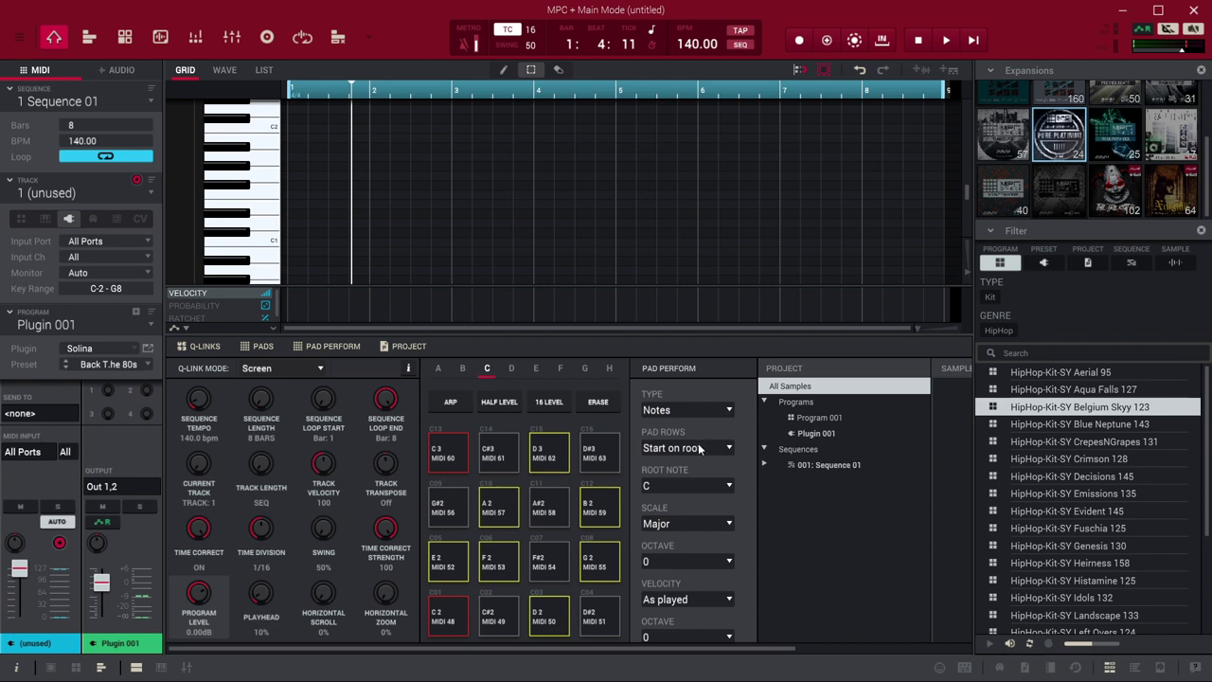
{"action": "left_click_drag", "start_coordinate": [514, 285], "coordinate": [515, 261]}
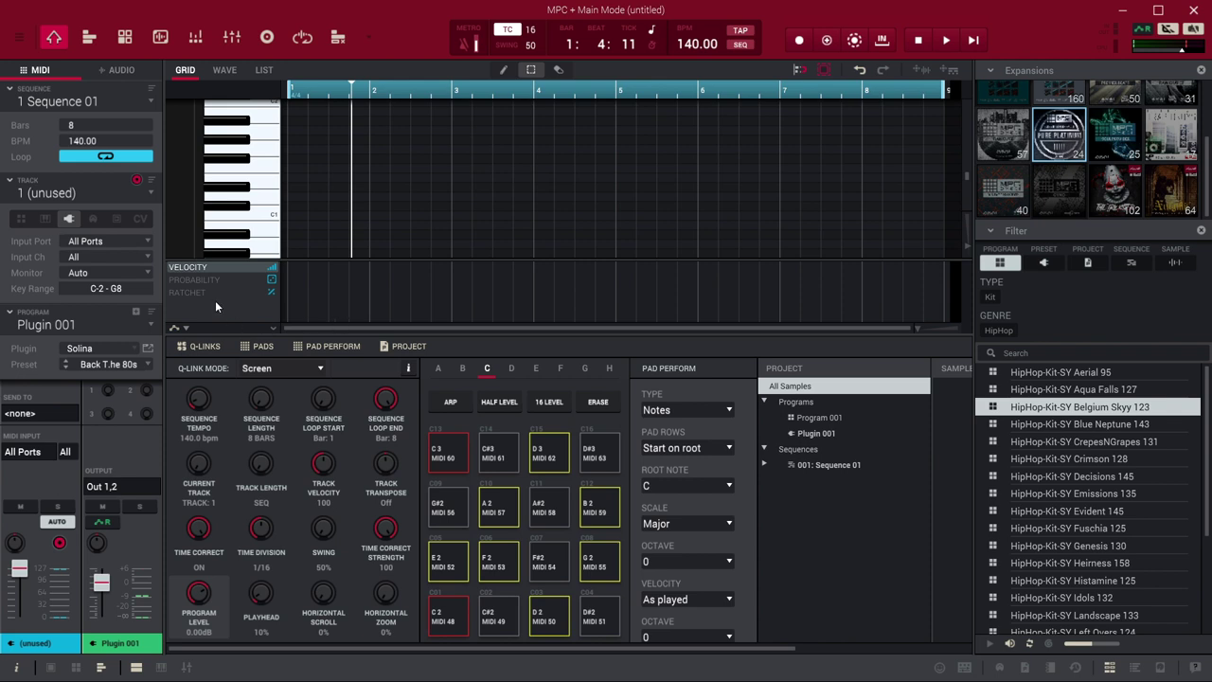
- Make track 1 a drum track and load BoomBap-Kit-MP WakeUp 87 Am from the Pad Thai expansion
{"action": "left_click", "coordinate": [24, 222]}
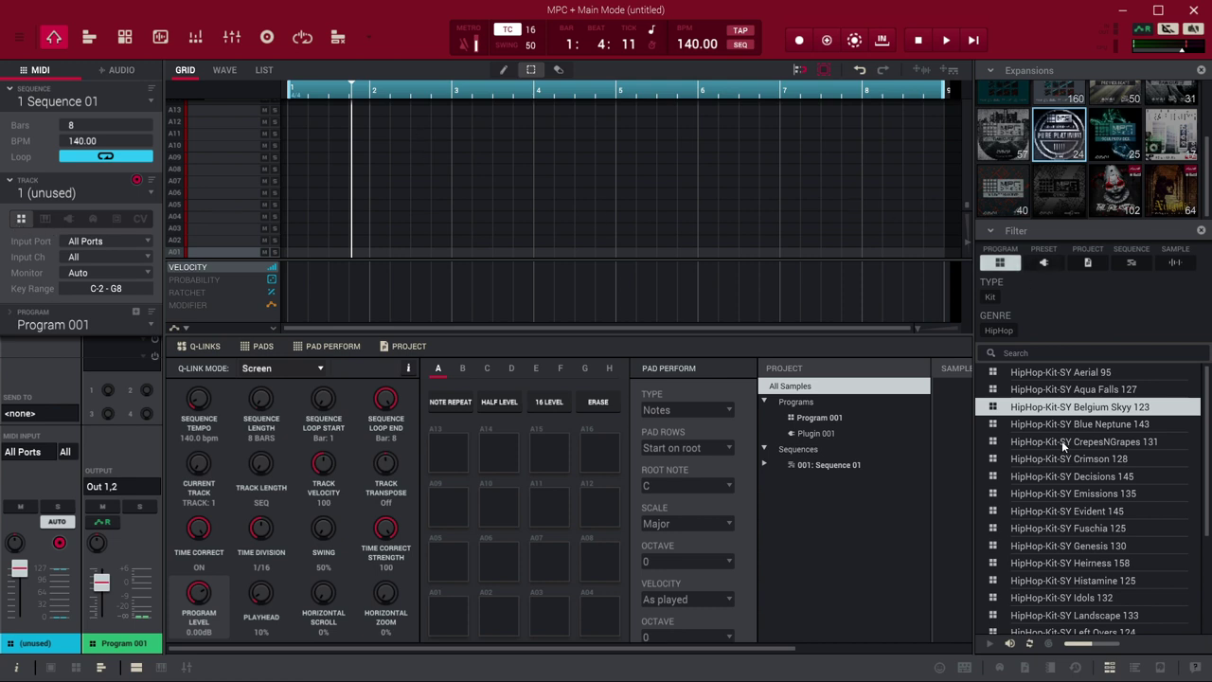
{"action": "scroll", "coordinate": [1090, 142], "scroll_direction": "up", "scroll_amount": 1}
{"action": "left_click", "coordinate": [1172, 107]}
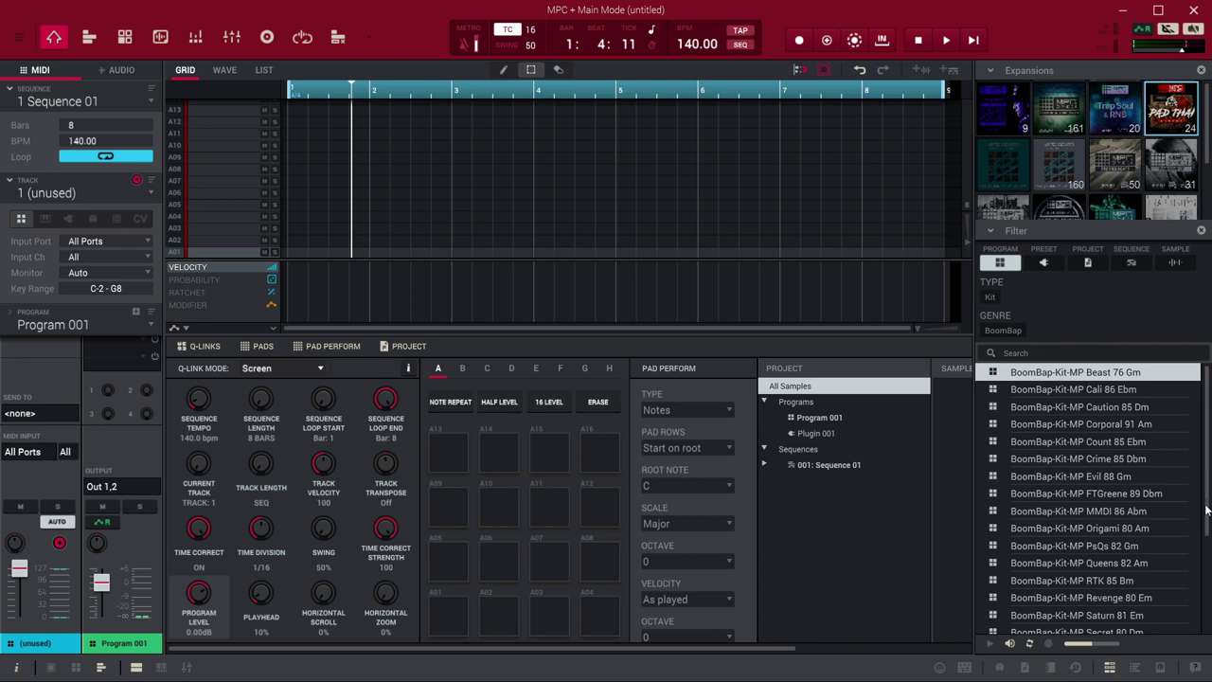
{"action": "scroll", "coordinate": [1158, 571], "scroll_direction": "down", "scroll_amount": 3}
{"action": "left_click", "coordinate": [1124, 616]}
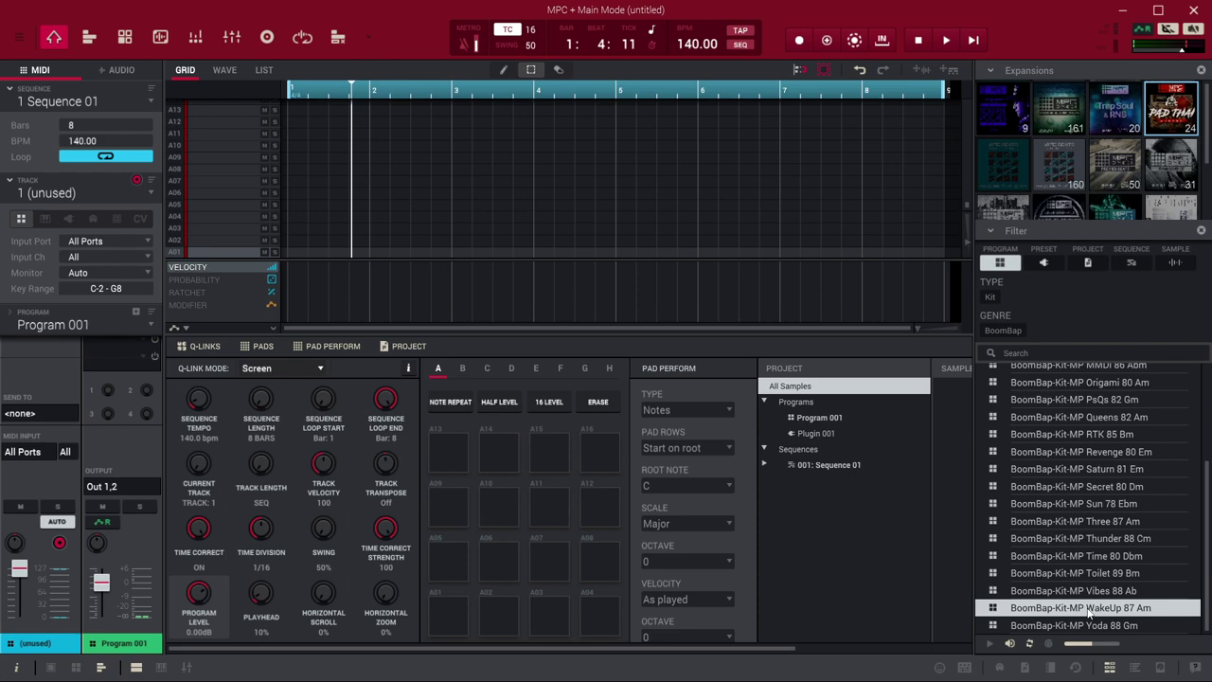
{"action": "double_click", "coordinate": [1089, 611]}
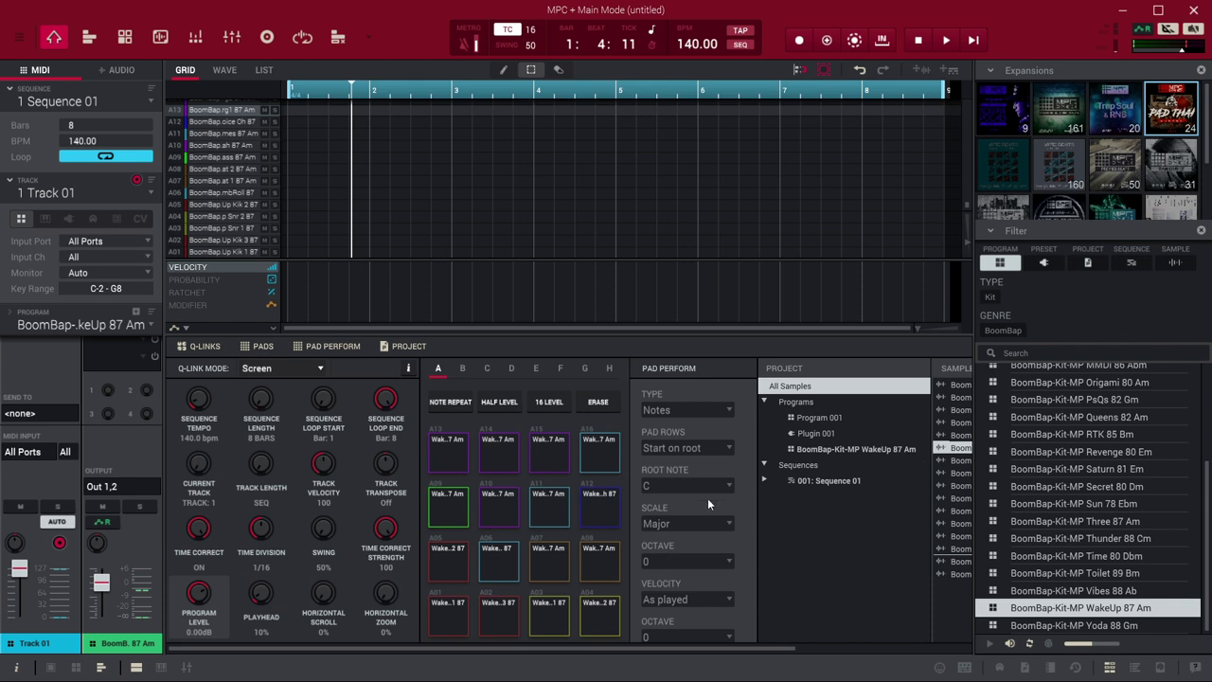
- Set the sequence tempo to 87 BPM
{"action": "left_click", "coordinate": [703, 44]}
{"action": "key", "text": "ctrl+a"}
{"action": "type", "text": "87"}
{"action": "key", "text": "Return"}
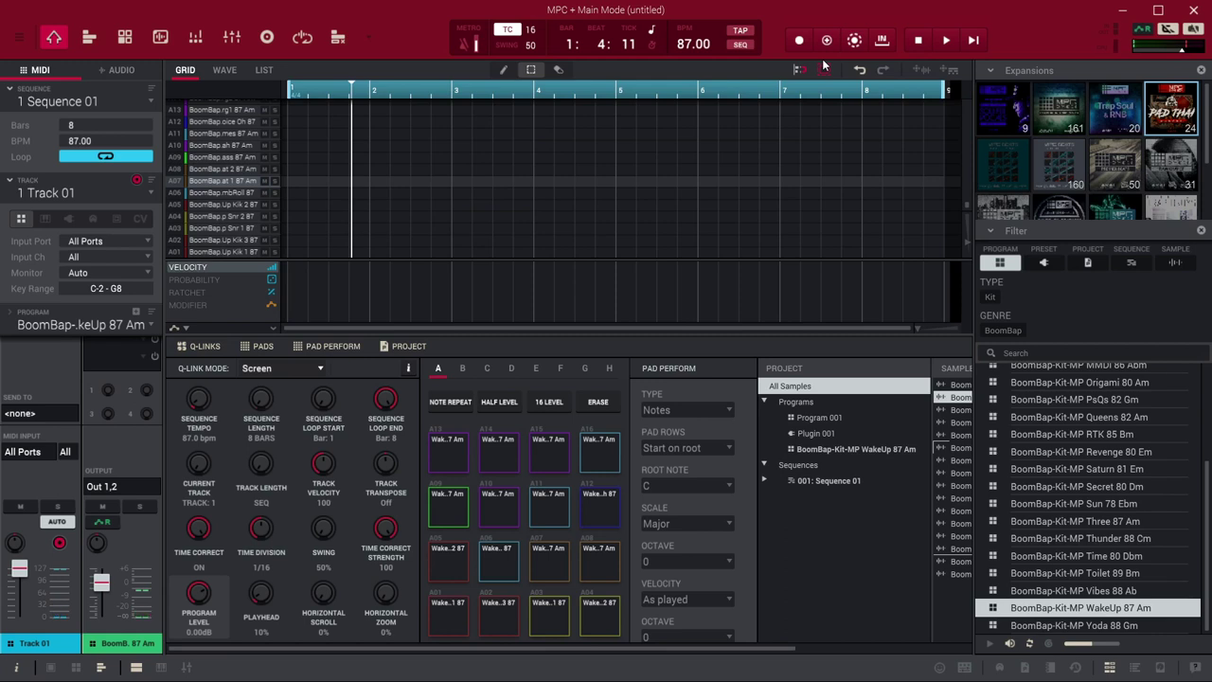
- Overdub a pattern on pad A07 across the eight-bar sequence and stop the transport
{"action": "key", "text": "space"}
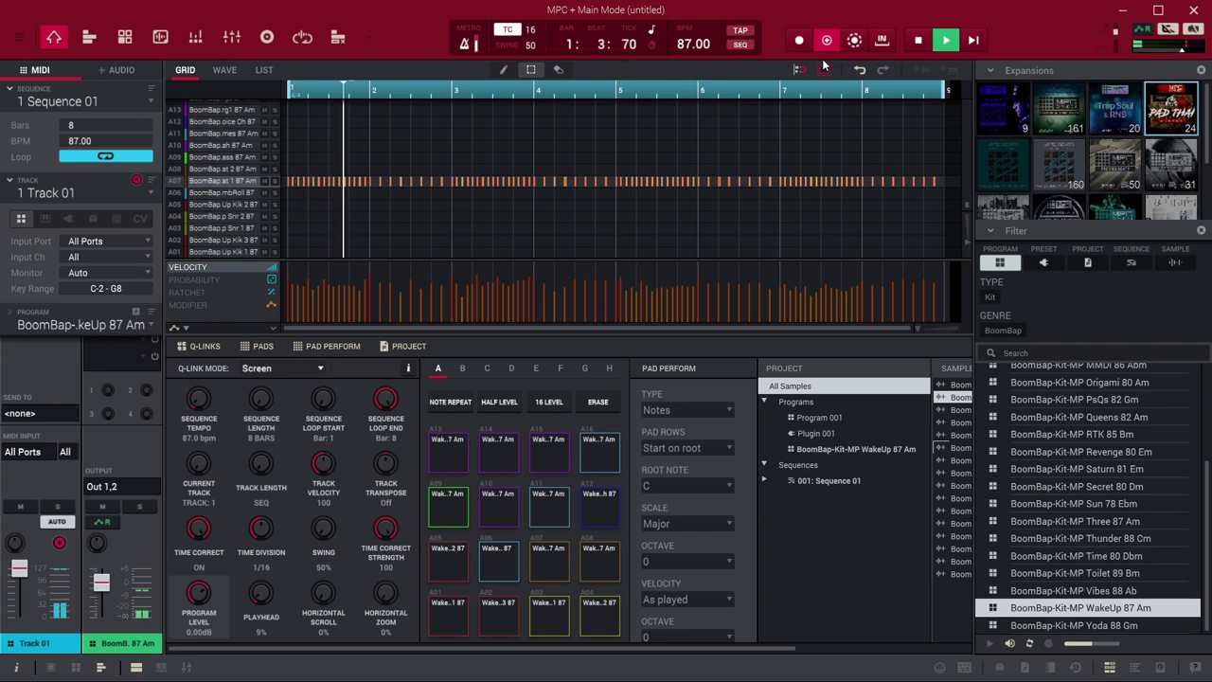
{"action": "key", "text": "space"}
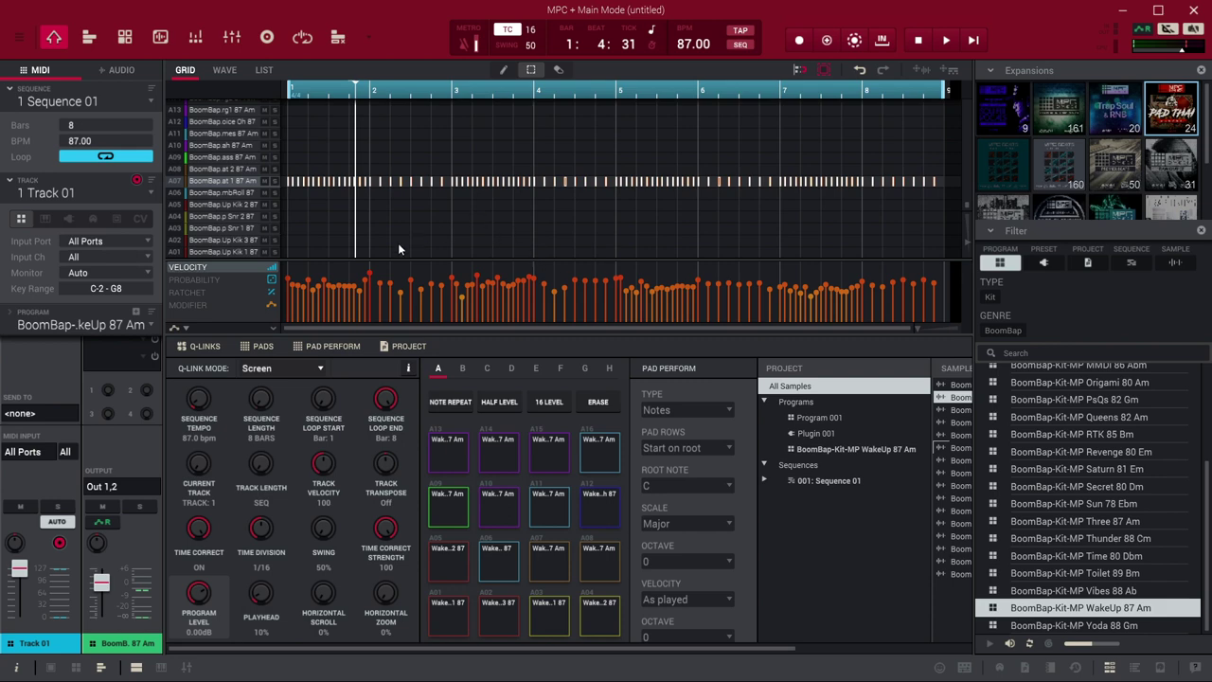
- Compare the velocity and probability lanes for the pad A07 notes, ending on the probability lane
{"action": "left_click", "coordinate": [223, 281]}
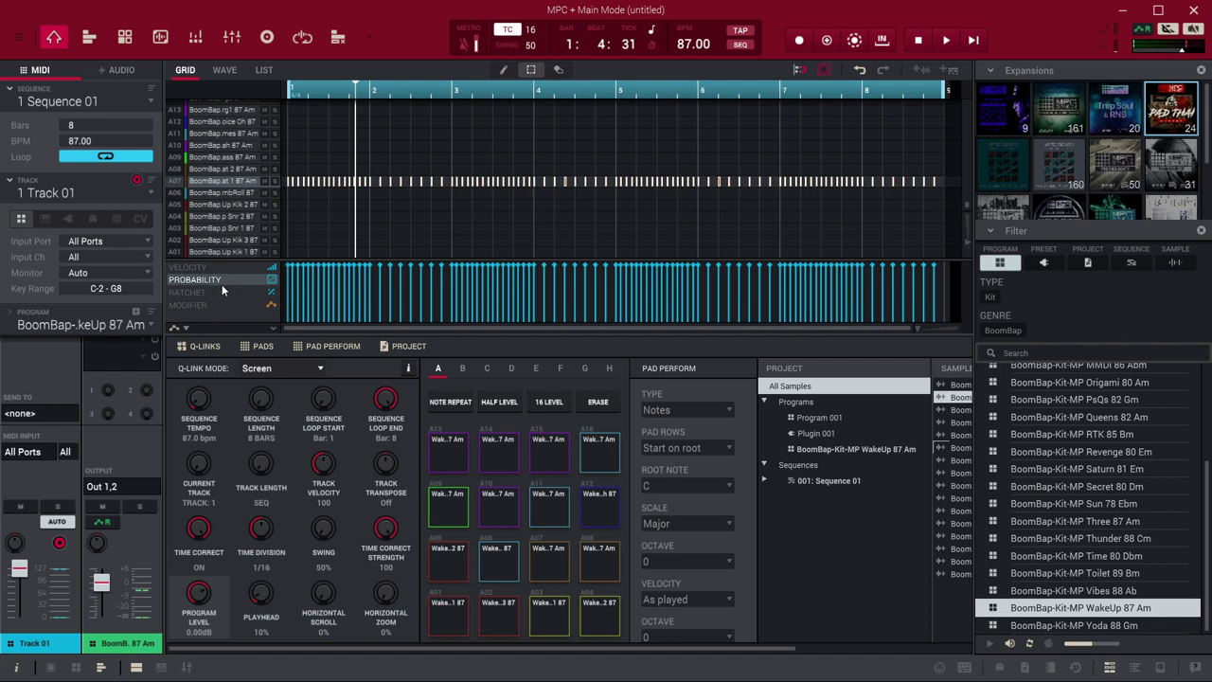
{"action": "left_click", "coordinate": [208, 267]}
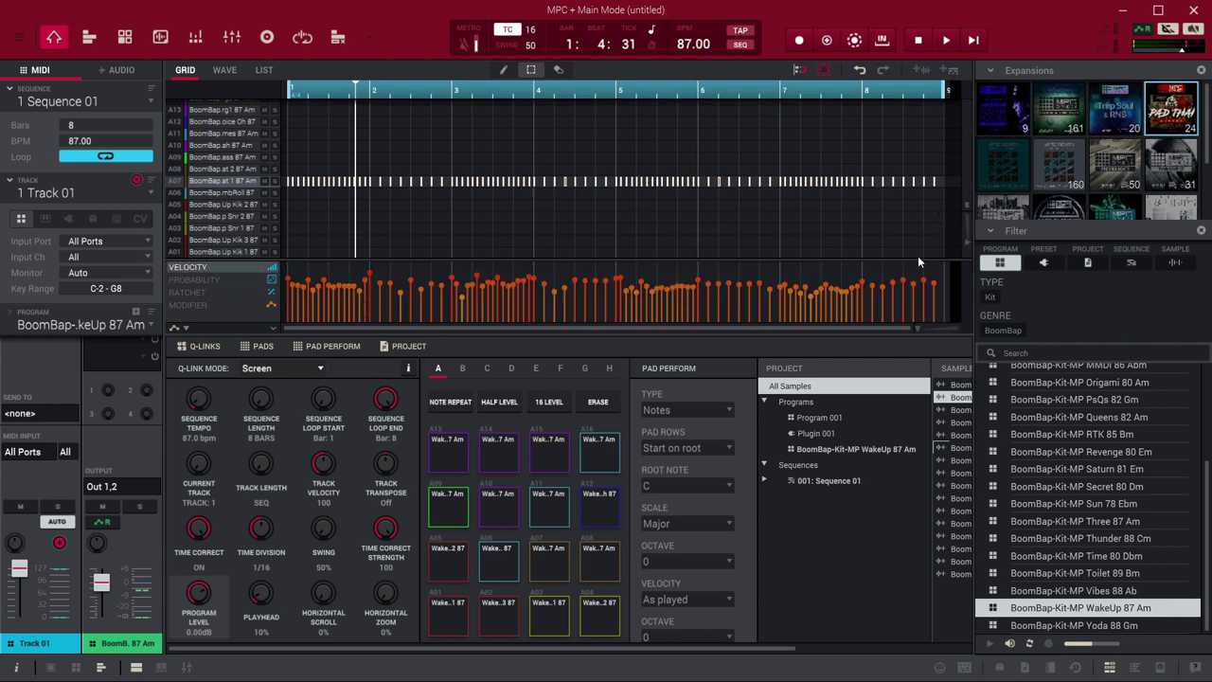
{"action": "left_click", "coordinate": [219, 279]}
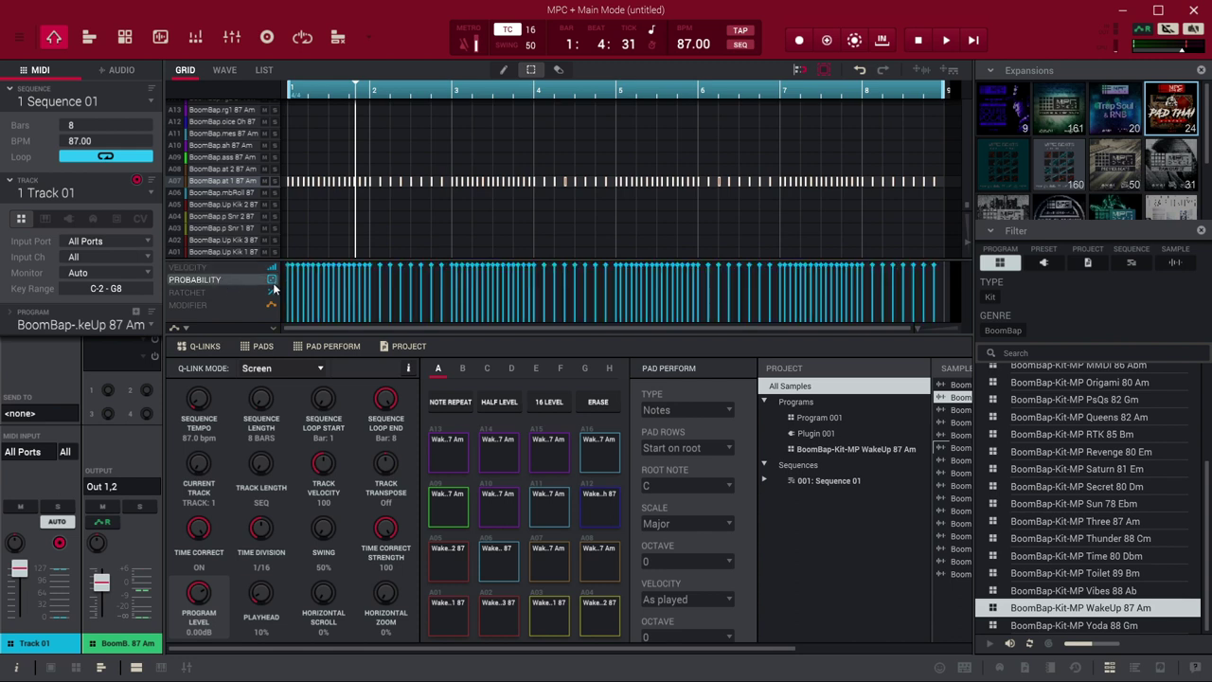
- Set the probability of all pad A07 notes together to 83% while auditioning the sequence, and stop playback
{"action": "mouse_move", "coordinate": [286, 270]}
{"action": "mouse_move", "coordinate": [284, 264]}
{"action": "left_mouse_down"}
{"action": "mouse_move", "coordinate": [331, 282]}
{"action": "mouse_move", "coordinate": [301, 269]}
{"action": "left_mouse_up"}
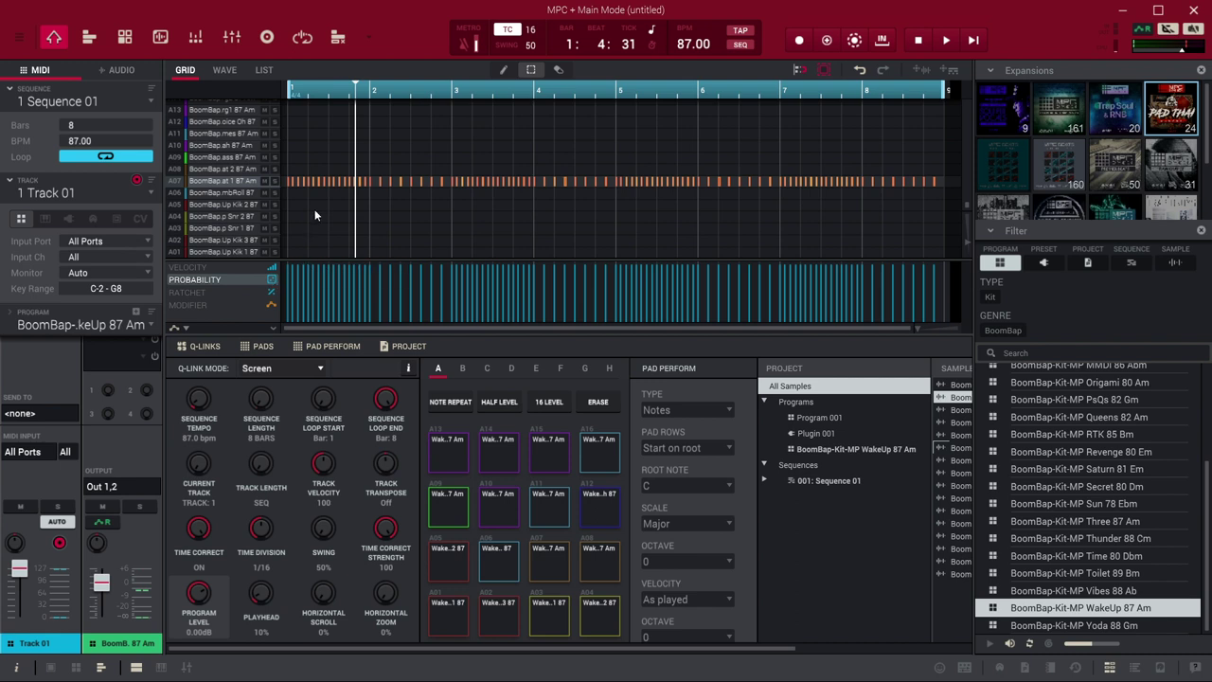
{"action": "key", "text": "ctrl+z"}
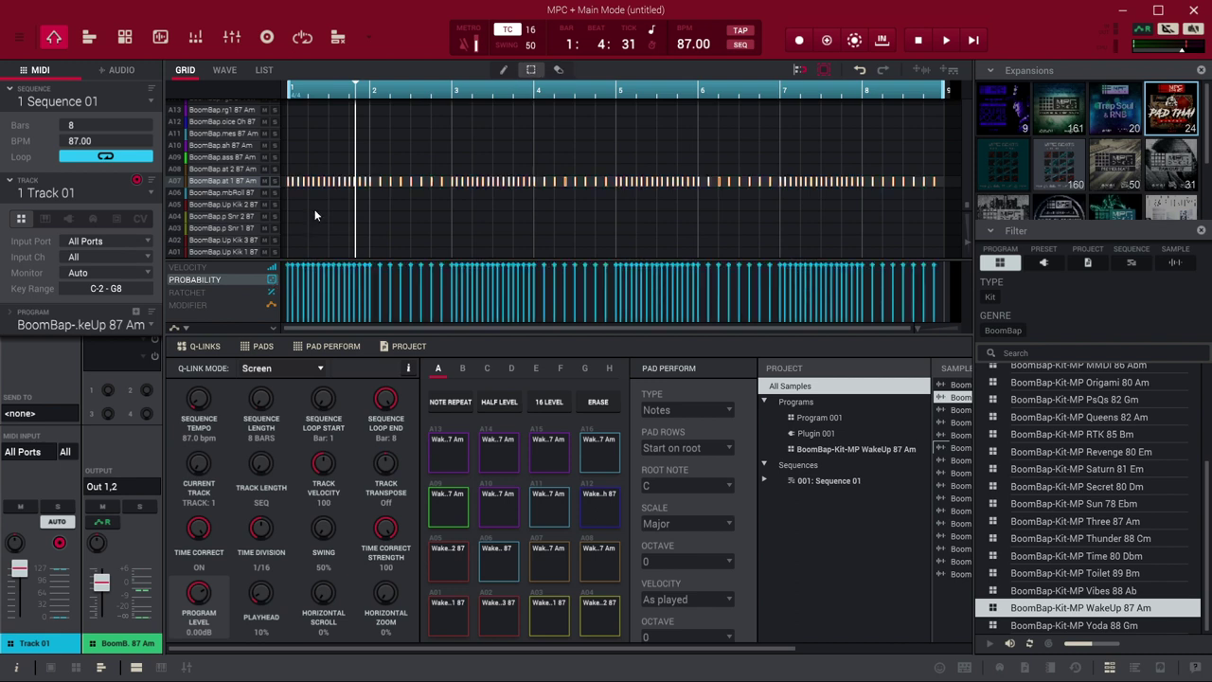
{"action": "mouse_move", "coordinate": [367, 272]}
{"action": "left_click_drag", "start_coordinate": [367, 272], "coordinate": [371, 284]}
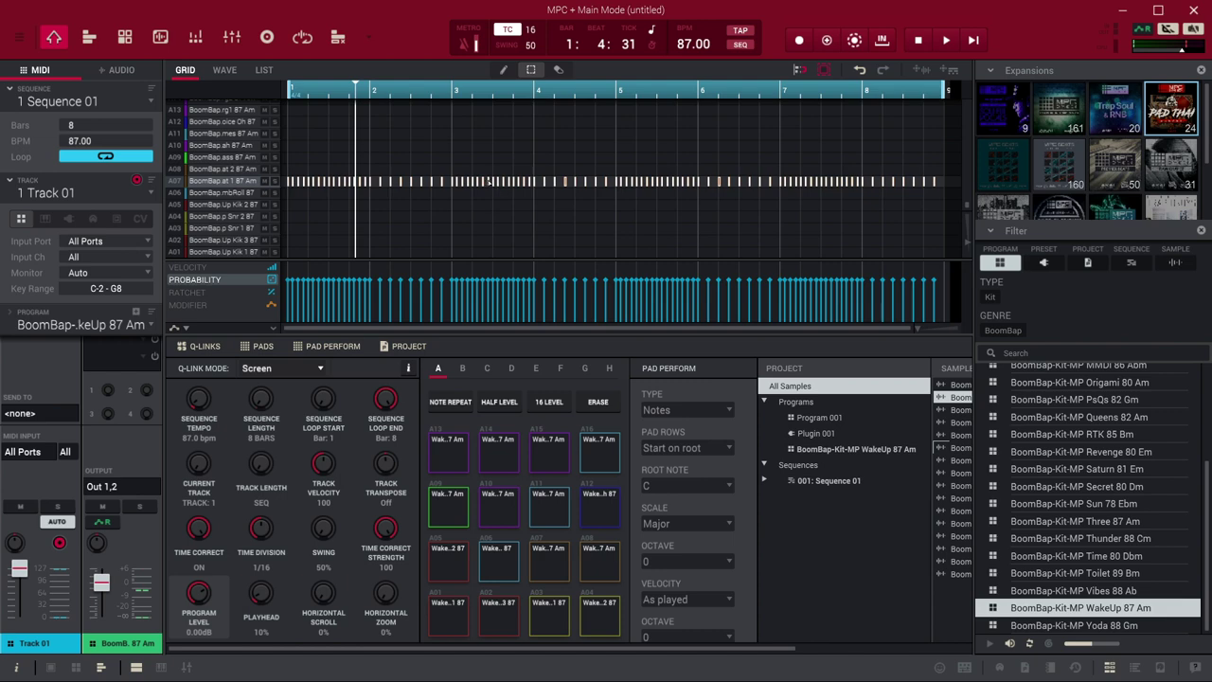
{"action": "key", "text": "space"}
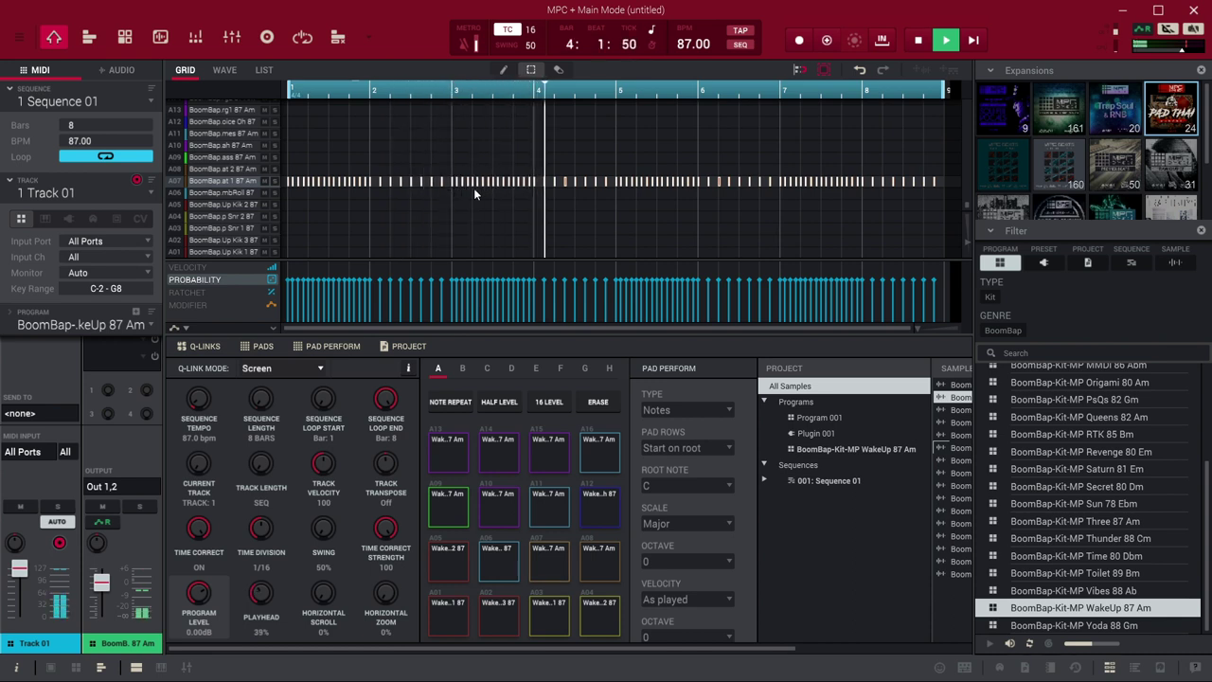
{"action": "mouse_move", "coordinate": [320, 284]}
{"action": "left_click_drag", "start_coordinate": [320, 285], "coordinate": [319, 278]}
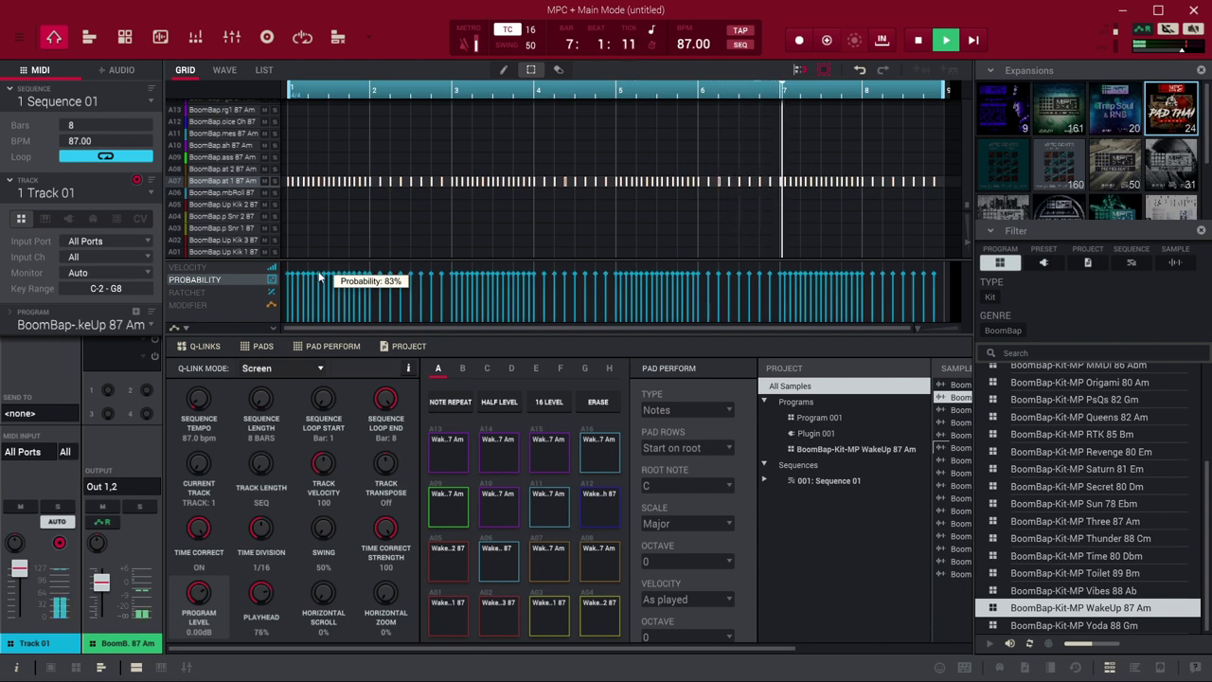
{"action": "key", "text": "space"}
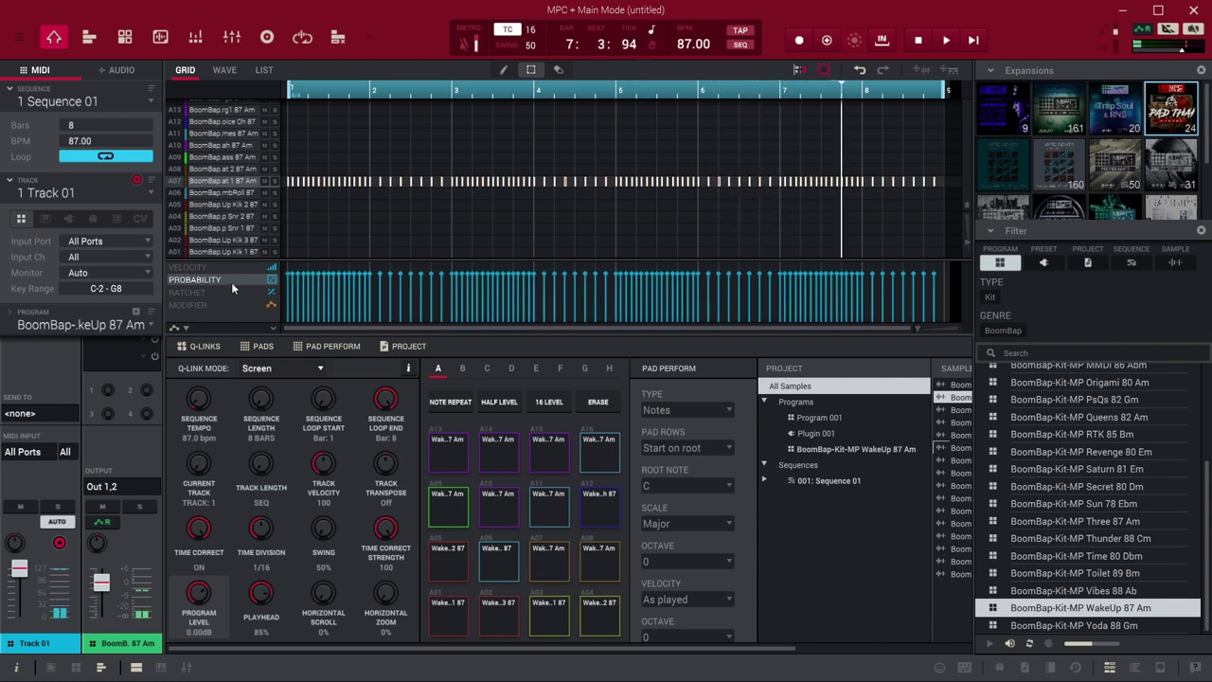
- Show the ratchet lane and lengthen the last pad A07 note of bar 2 up to the start of bar 3
{"action": "left_click", "coordinate": [234, 292]}
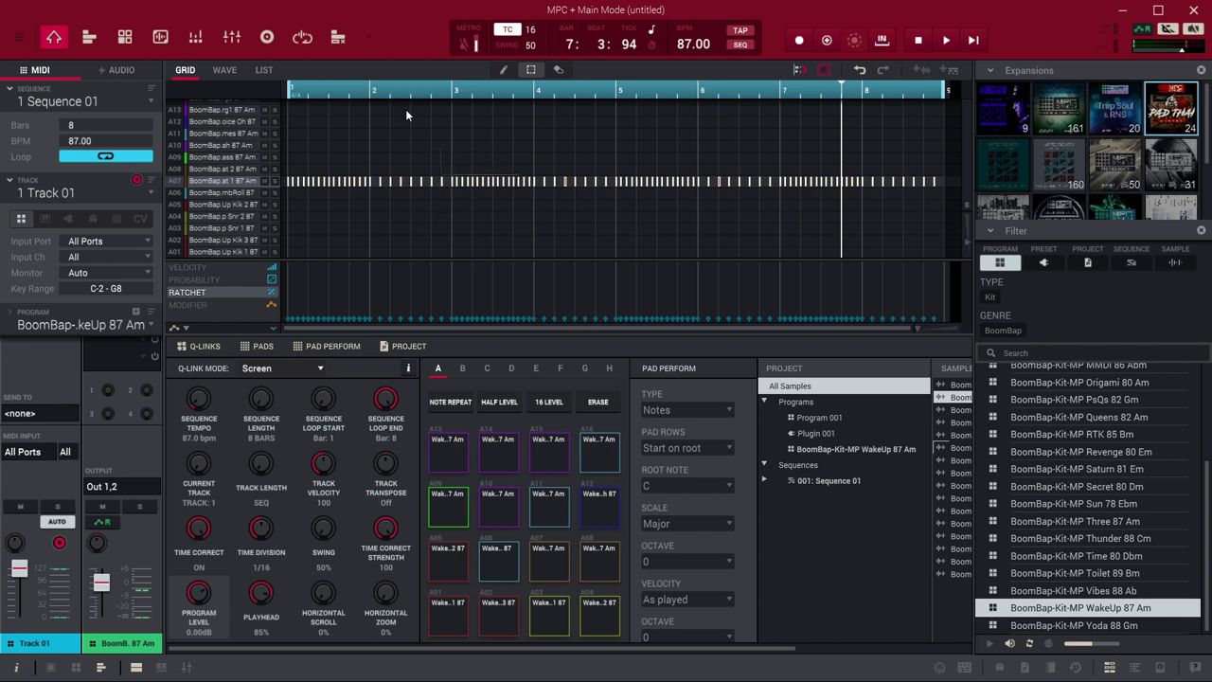
{"action": "left_click_drag", "start_coordinate": [431, 92], "coordinate": [438, 113]}
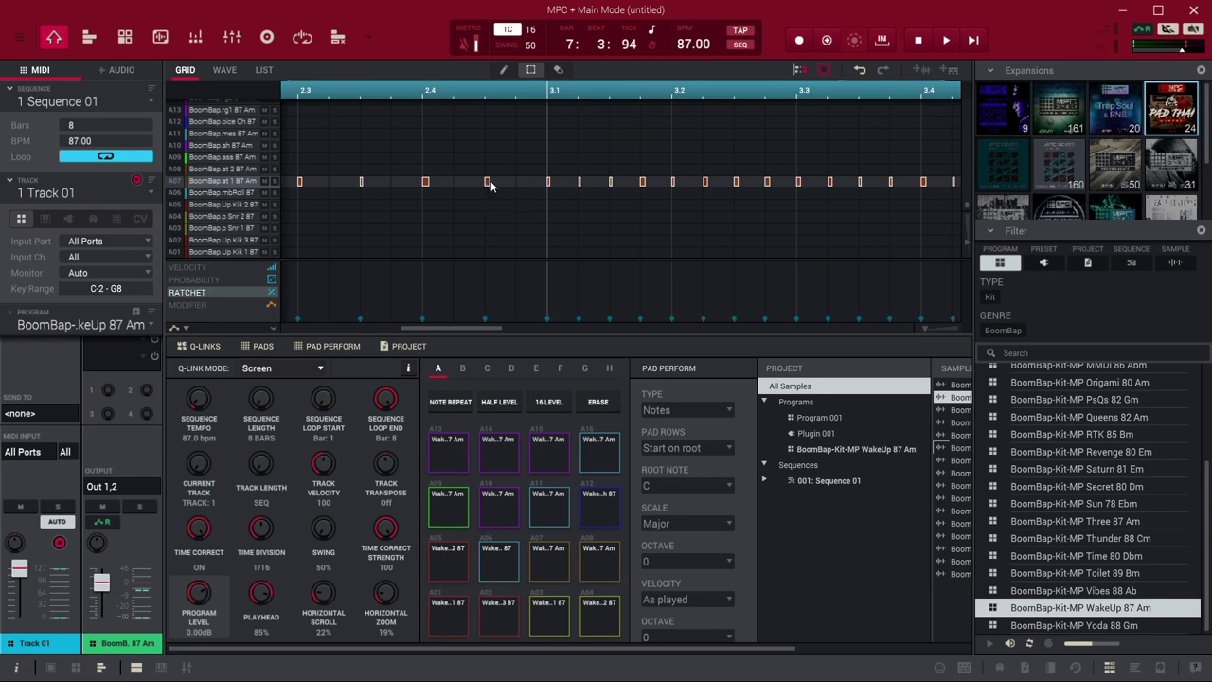
{"action": "left_click", "coordinate": [491, 181]}
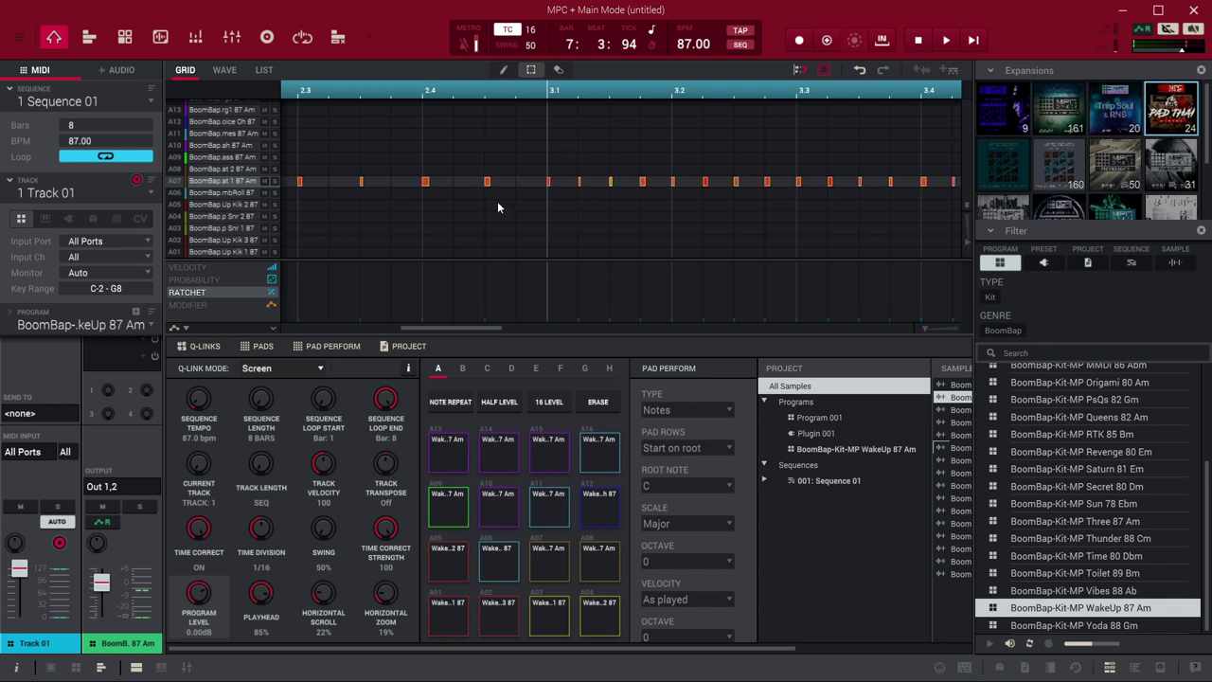
{"action": "left_click", "coordinate": [489, 182]}
{"action": "left_click_drag", "start_coordinate": [490, 184], "coordinate": [549, 181]}
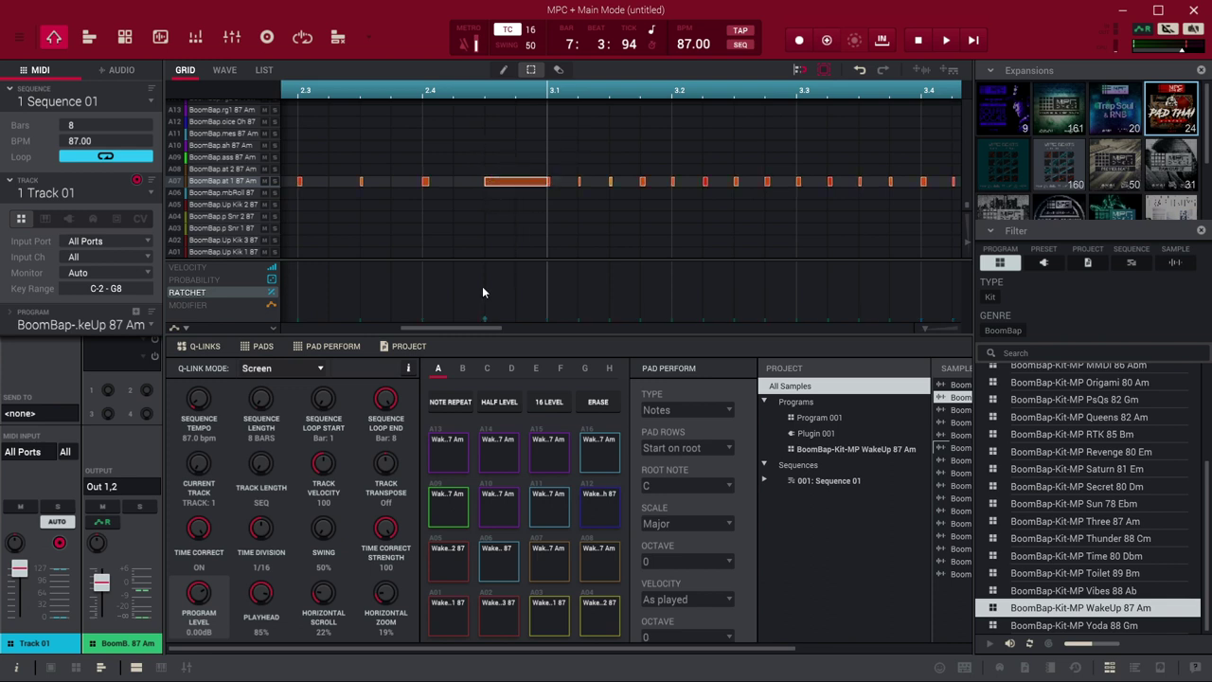
- Raise the ratchet of the lengthened pad A07 note in bar 2 to the maximum, auditioning the roll along the way
{"action": "left_click_drag", "start_coordinate": [485, 321], "coordinate": [488, 302]}
{"action": "left_click_drag", "start_coordinate": [480, 270], "coordinate": [489, 301]}
{"action": "key", "text": "space"}
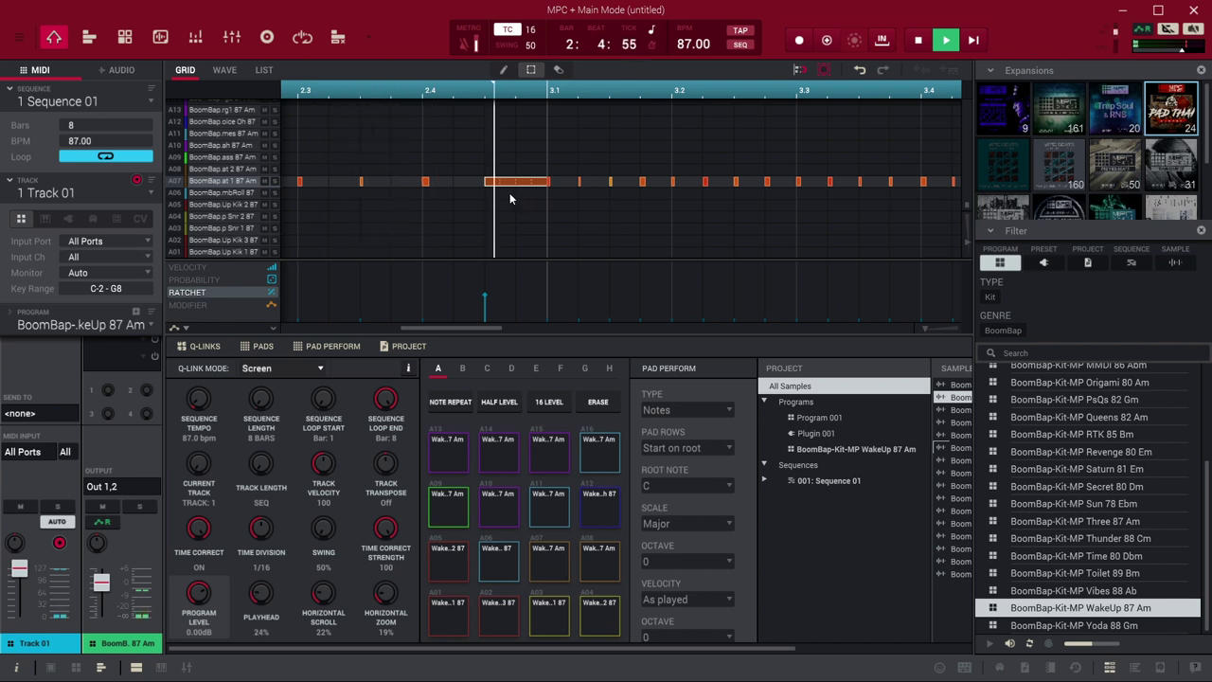
{"action": "key", "text": "space"}
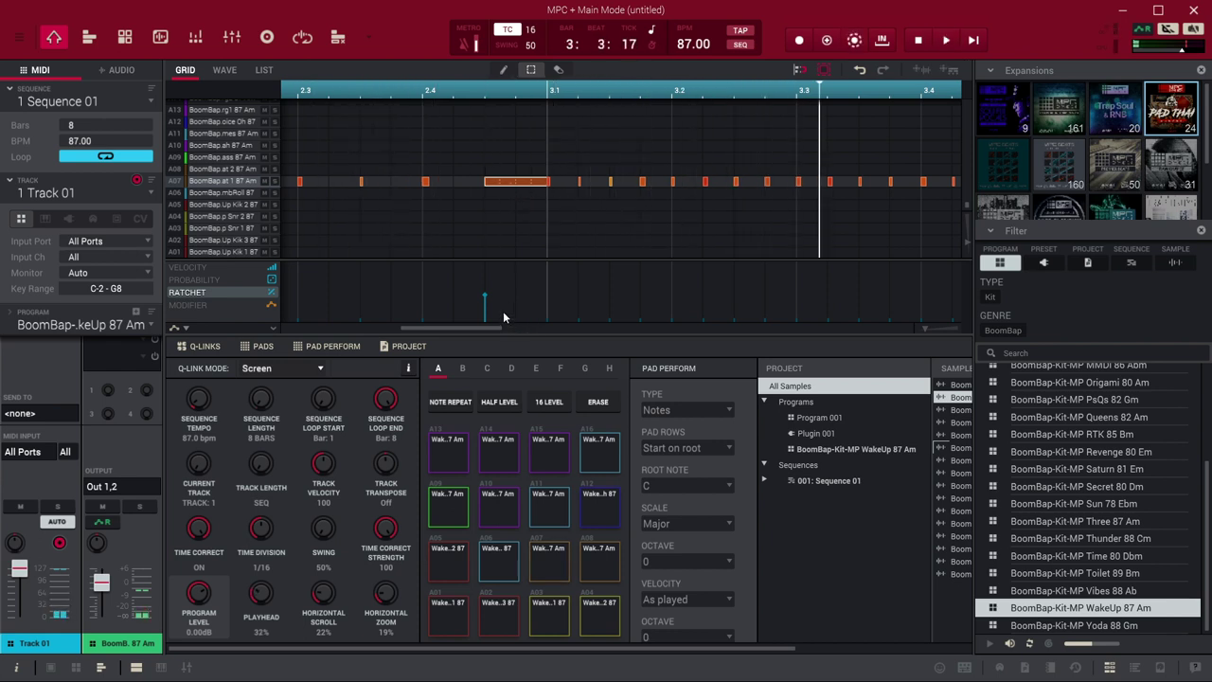
{"action": "mouse_move", "coordinate": [485, 301]}
{"action": "left_click_drag", "start_coordinate": [486, 301], "coordinate": [487, 262]}
{"action": "key", "text": "space"}
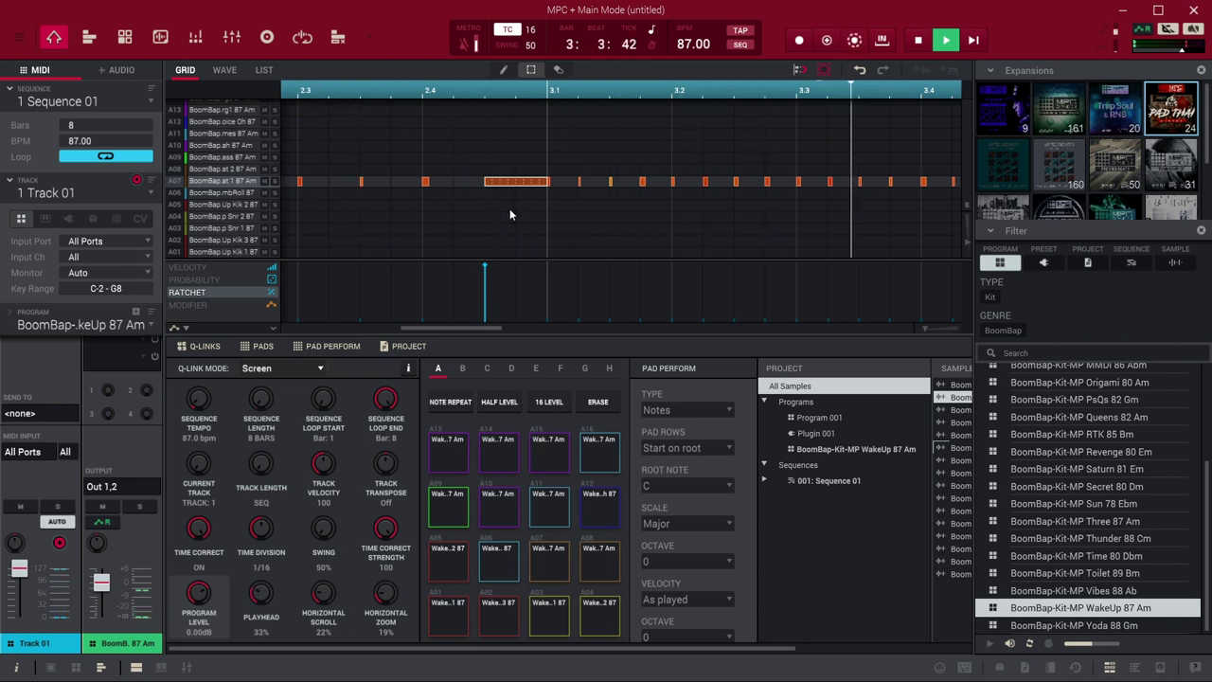
{"action": "key", "text": "space"}
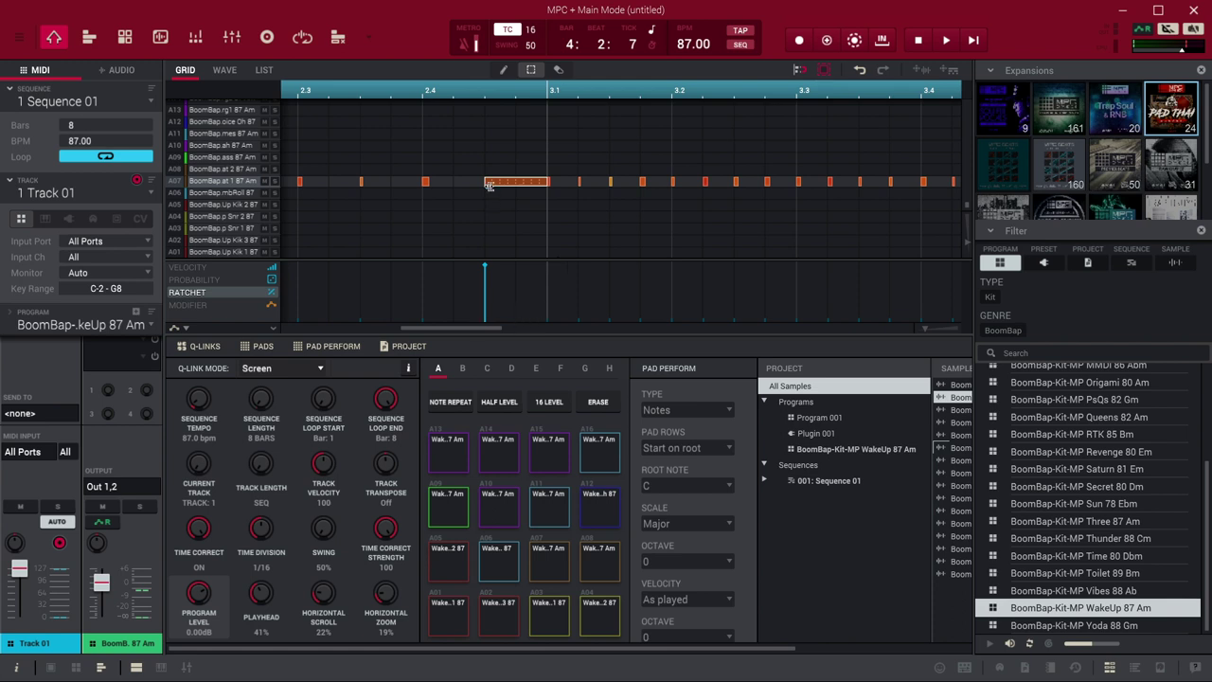
- Lengthen the last pad A07 note of bar 6 up to bar 7 and raise its ratchet to the maximum
{"action": "left_click_drag", "start_coordinate": [488, 327], "coordinate": [540, 336]}
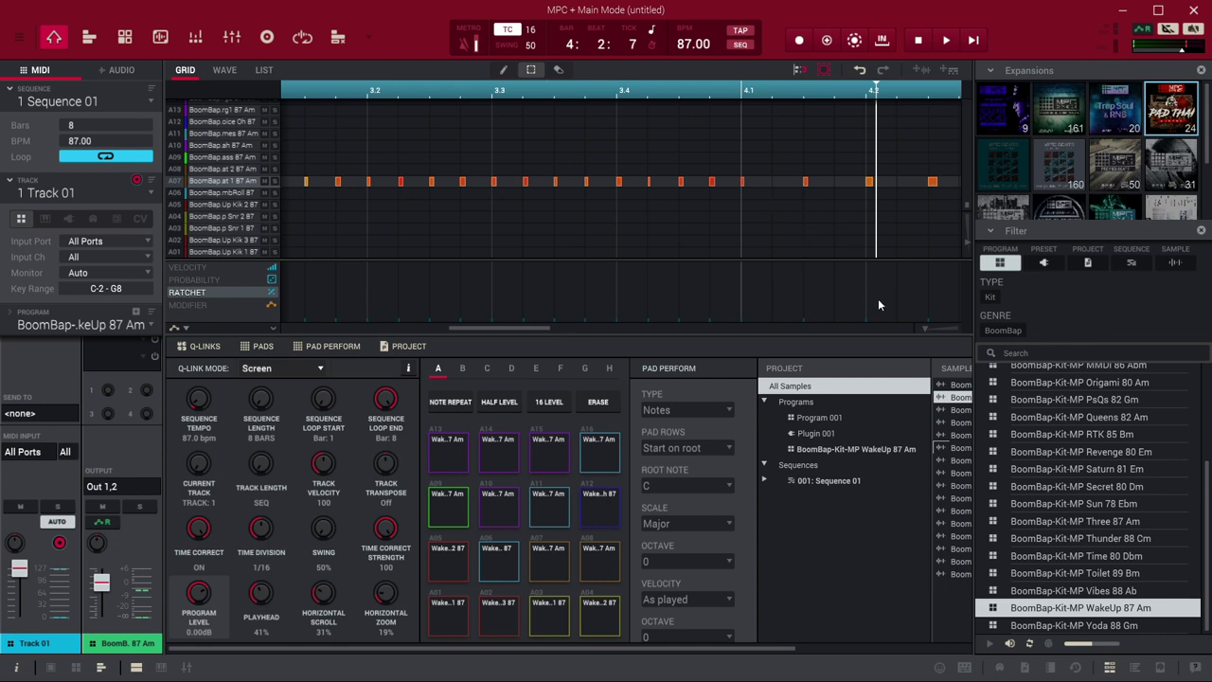
{"action": "double_click", "coordinate": [920, 322]}
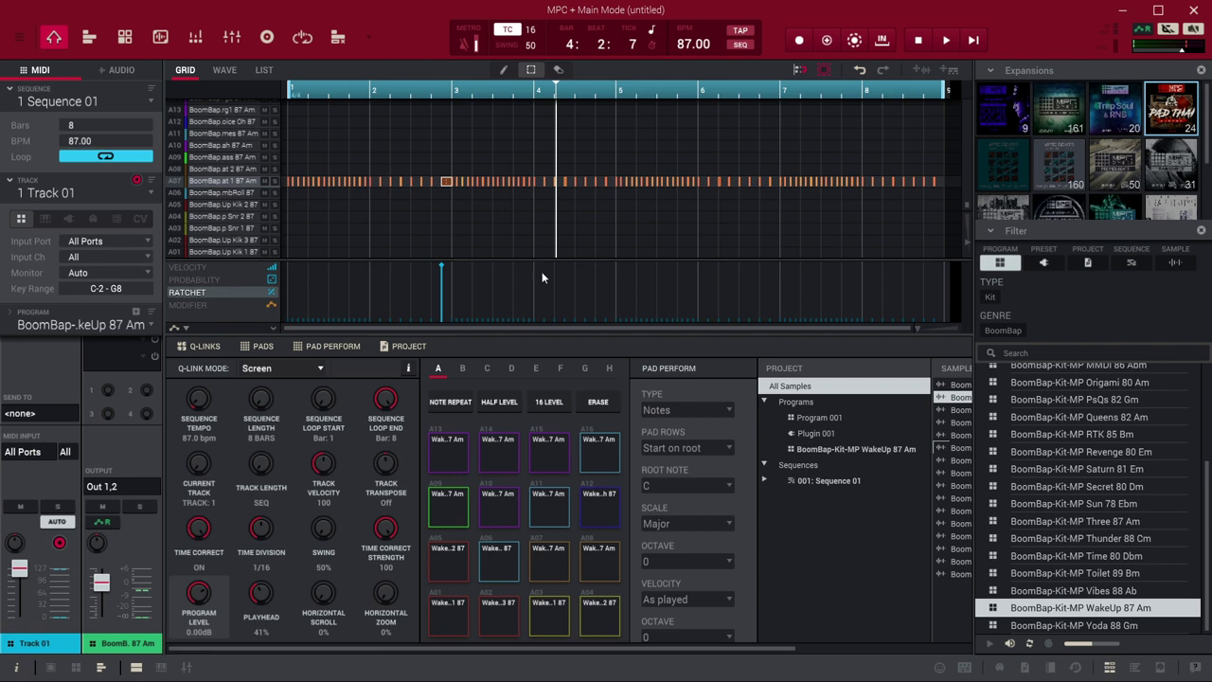
{"action": "left_click", "coordinate": [771, 182]}
{"action": "mouse_move", "coordinate": [768, 88]}
{"action": "left_mouse_down"}
{"action": "mouse_move", "coordinate": [800, 172]}
{"action": "mouse_move", "coordinate": [865, 182]}
{"action": "left_mouse_up"}
{"action": "left_click_drag", "start_coordinate": [796, 320], "coordinate": [789, 233]}
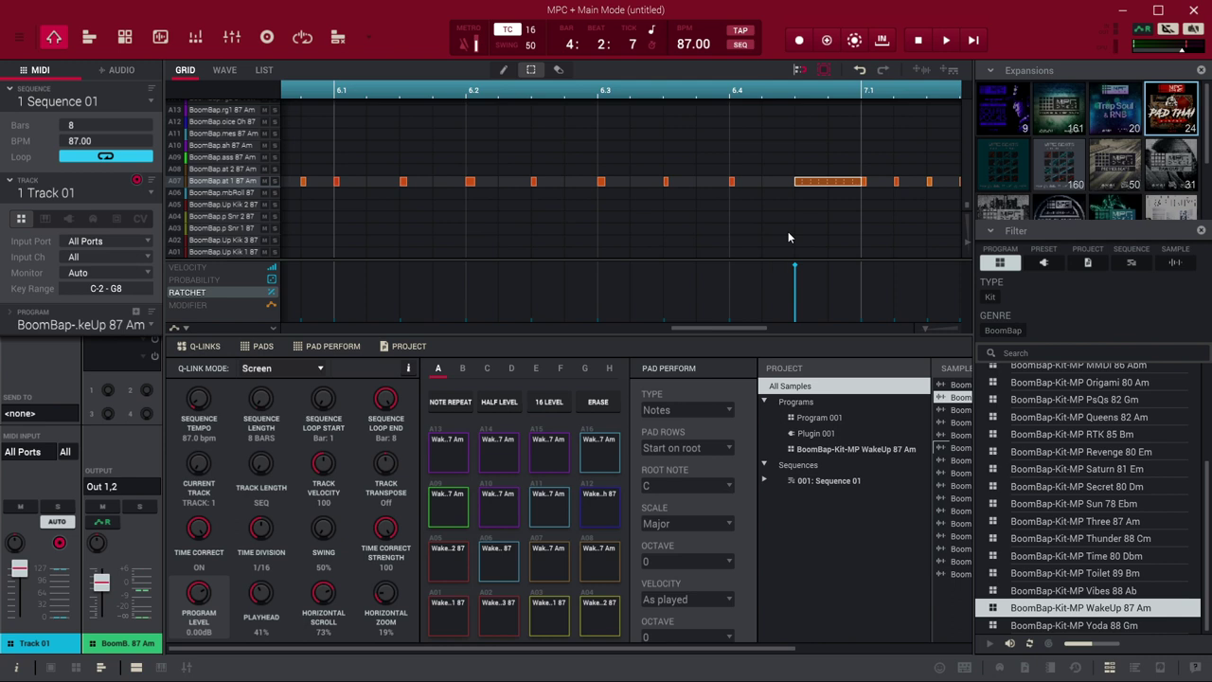
- Run the full sequence, add kick hits on pad A01 and snare hits on pad A03, and stop the transport
{"action": "key", "text": "space"}
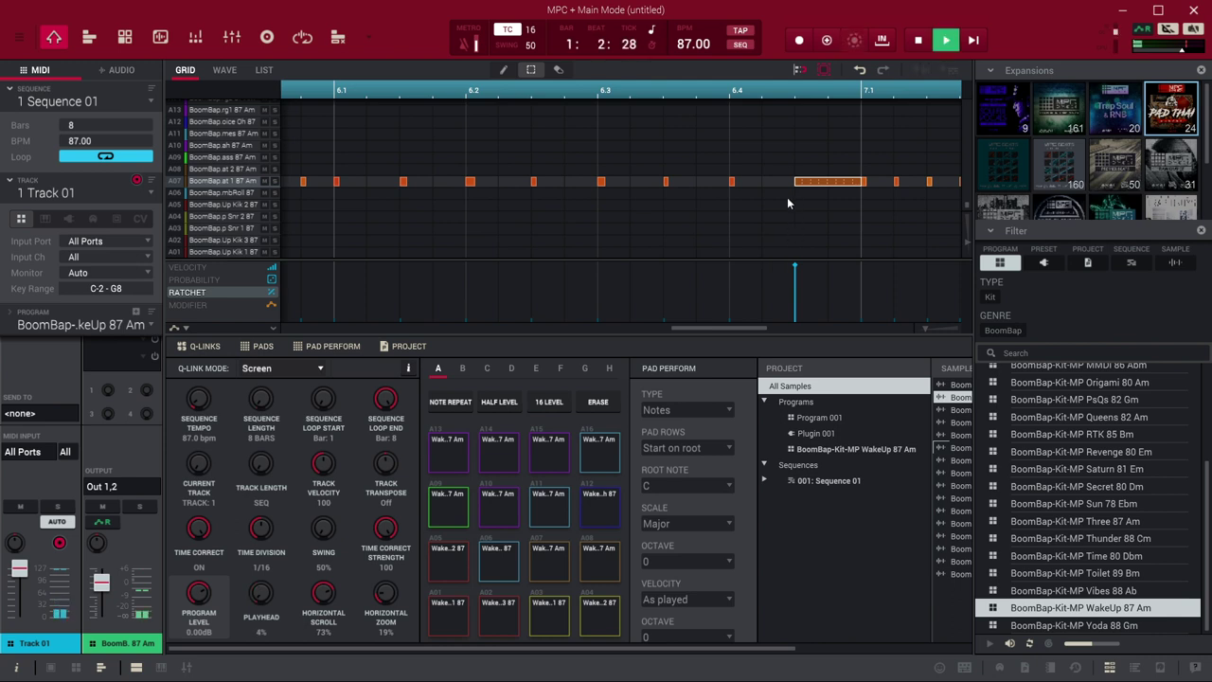
{"action": "scroll", "coordinate": [837, 117], "scroll_direction": "down", "scroll_amount": 6}
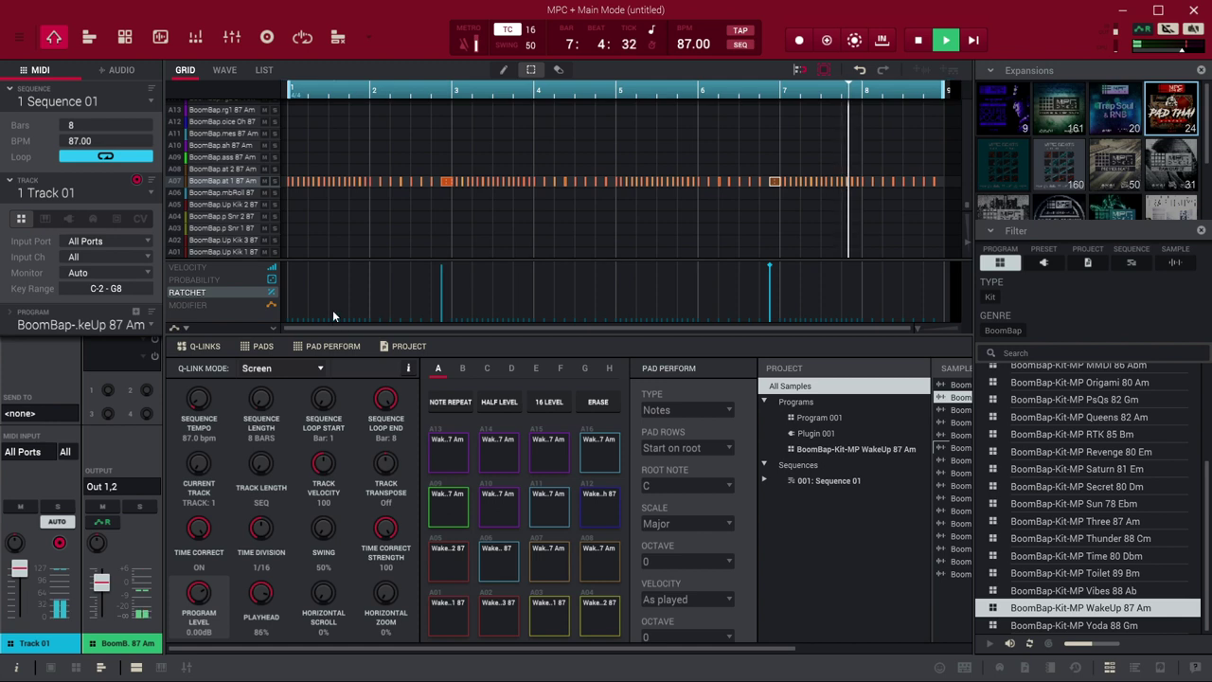
{"action": "key", "text": "space"}
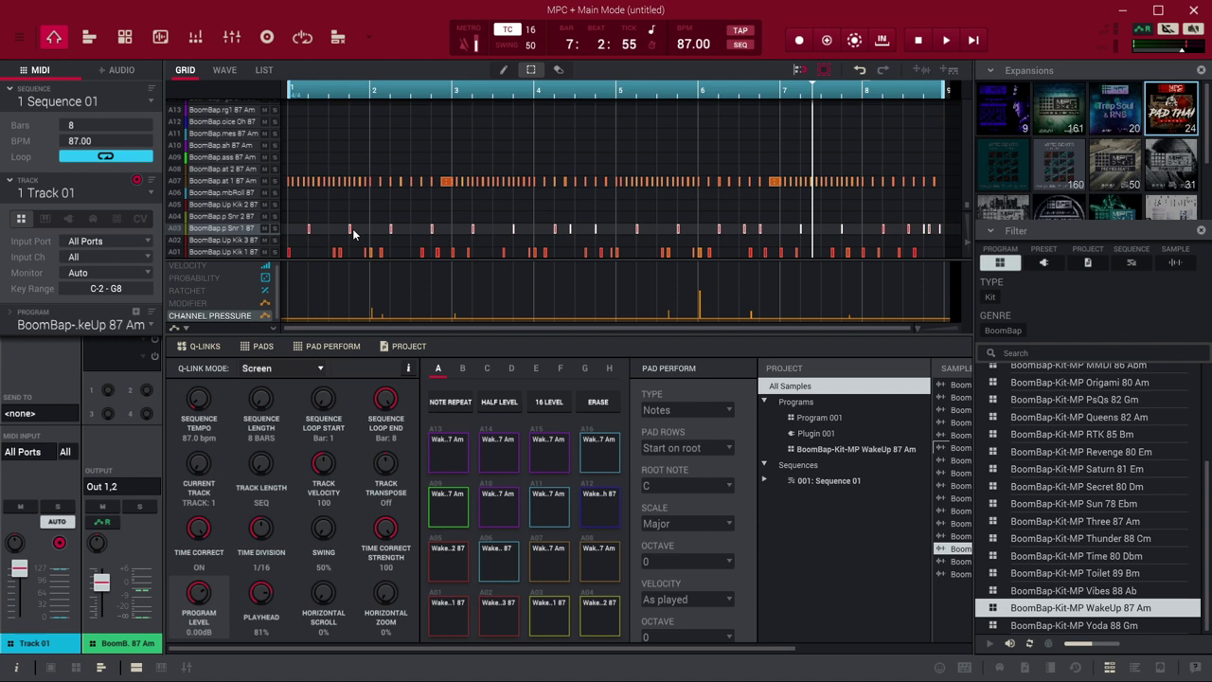
- Show the ratchet lane and lengthen all pad A03 snare notes to about half a beat
{"action": "left_click_drag", "start_coordinate": [370, 88], "coordinate": [376, 104]}
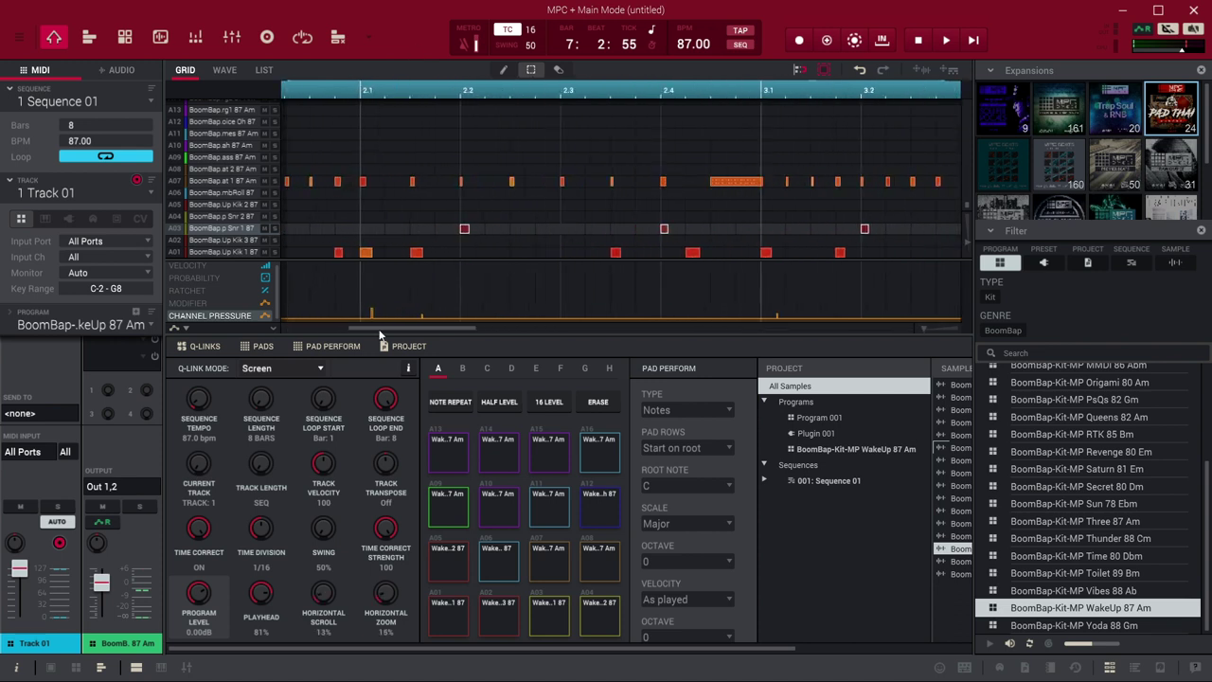
{"action": "left_click_drag", "start_coordinate": [376, 329], "coordinate": [344, 326]}
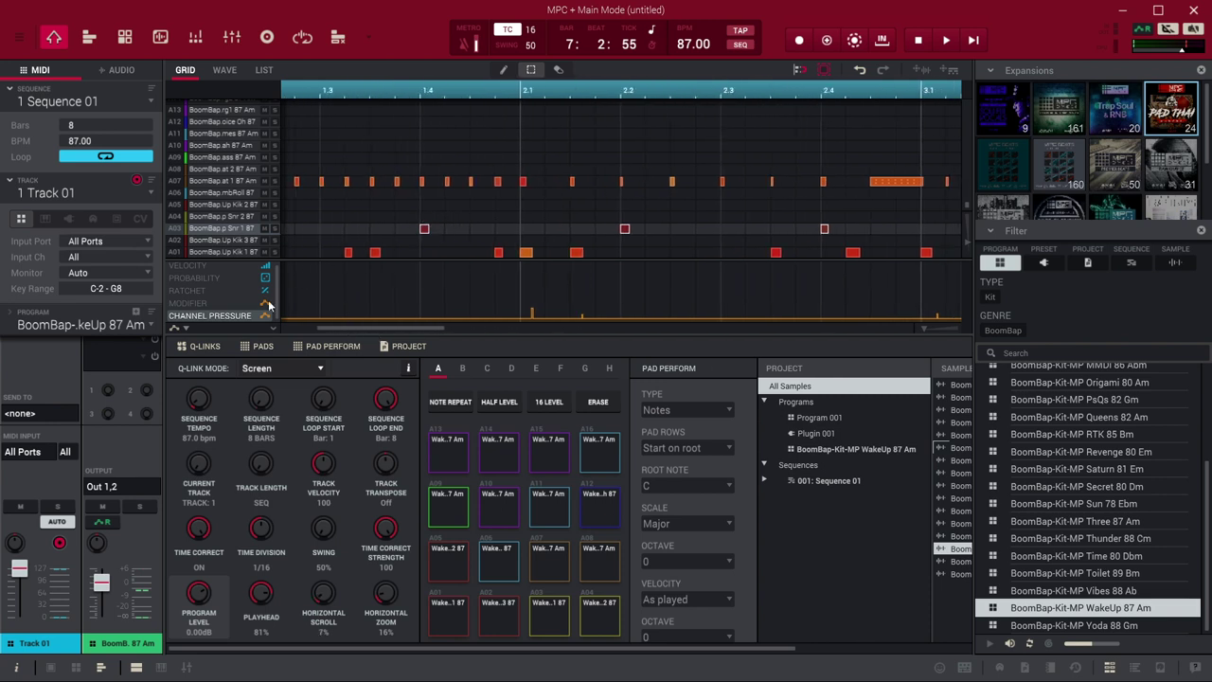
{"action": "left_click", "coordinate": [193, 290]}
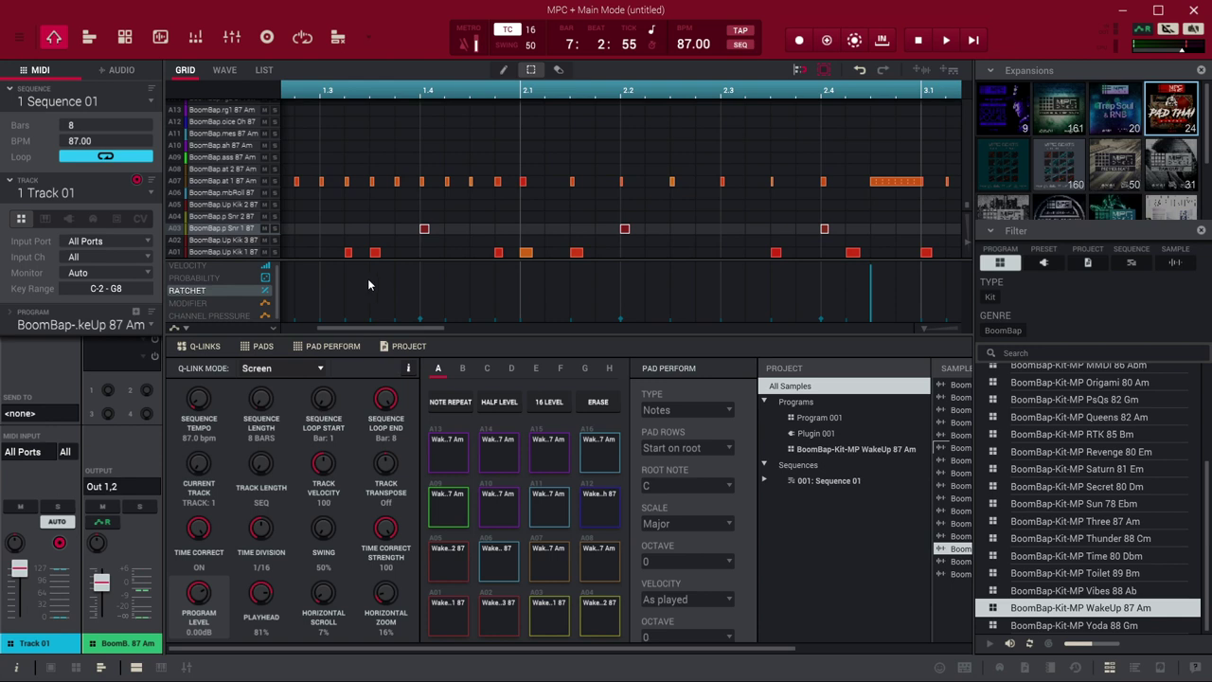
{"action": "left_click_drag", "start_coordinate": [430, 232], "coordinate": [471, 231]}
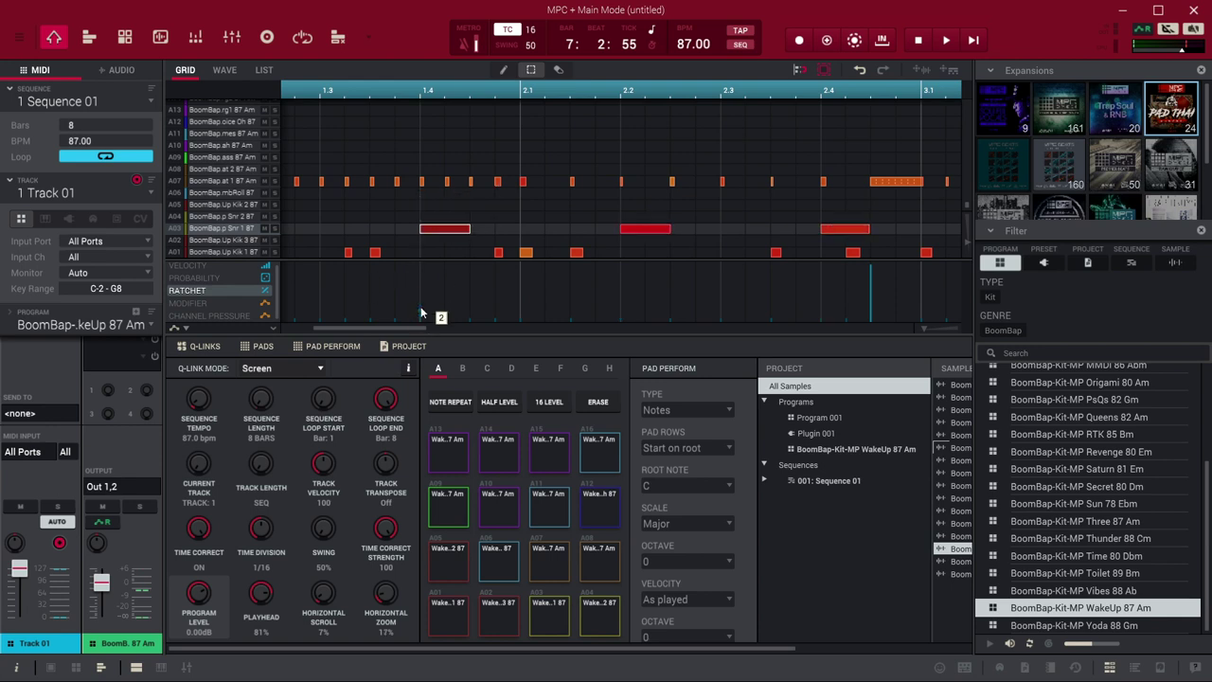
- Try a ratchet on the pad A03 snare note at beat 1.4 and audition it
{"action": "left_click_drag", "start_coordinate": [423, 292], "coordinate": [424, 302]}
{"action": "key", "text": "space"}
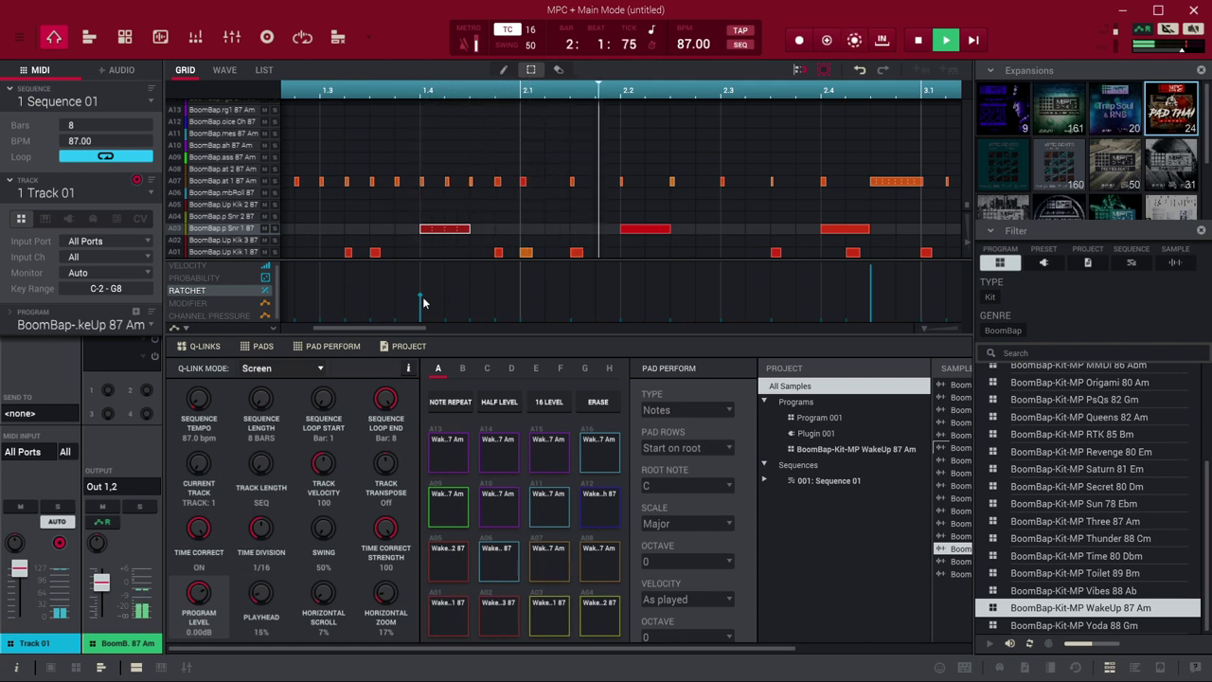
{"action": "key", "text": "space"}
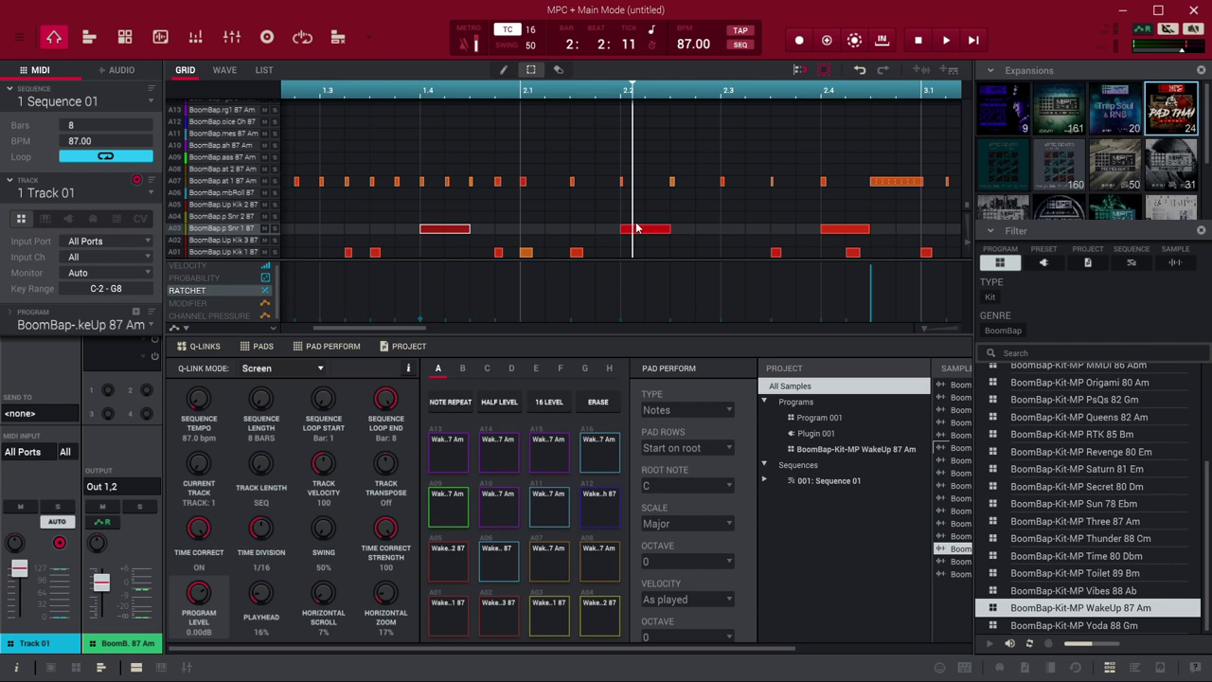
- Apply a ratchet to the pad A03 snare note at beat 2.4 and adjust it while auditioning the sequence
{"action": "left_click", "coordinate": [839, 232]}
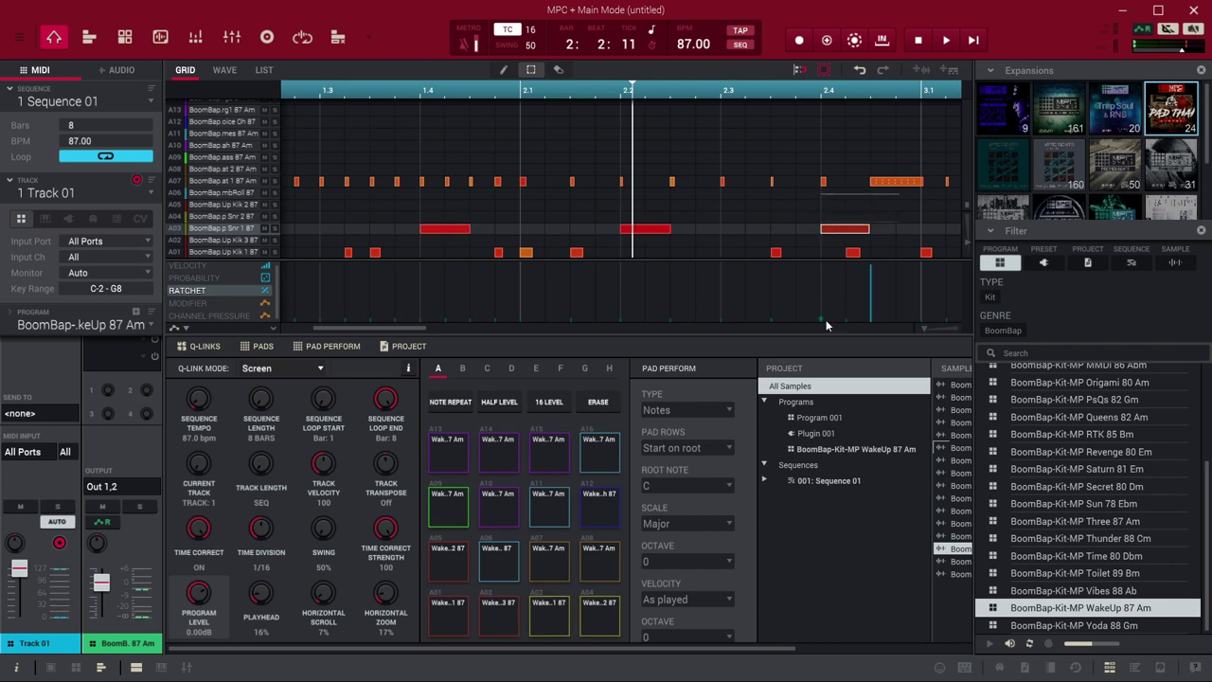
{"action": "mouse_move", "coordinate": [822, 325]}
{"action": "left_mouse_down"}
{"action": "mouse_move", "coordinate": [822, 286]}
{"action": "mouse_move", "coordinate": [823, 303]}
{"action": "left_mouse_up"}
{"action": "key", "text": "space"}
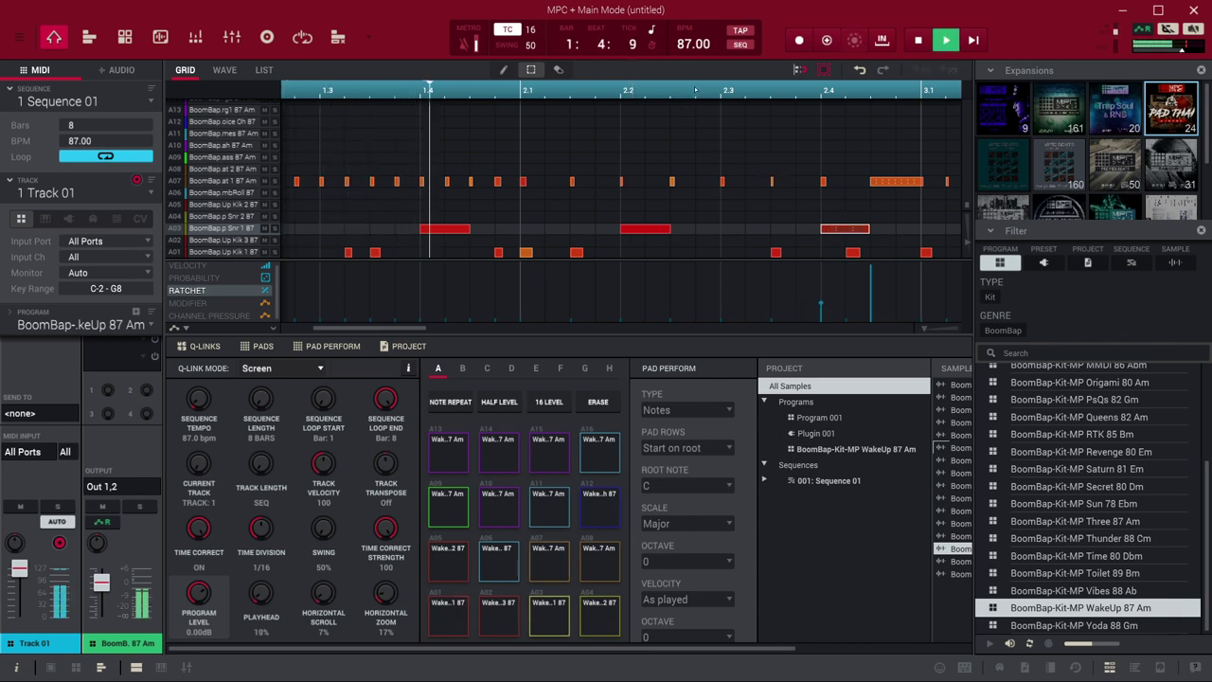
{"action": "scroll", "coordinate": [696, 89], "scroll_direction": "down", "scroll_amount": 5}
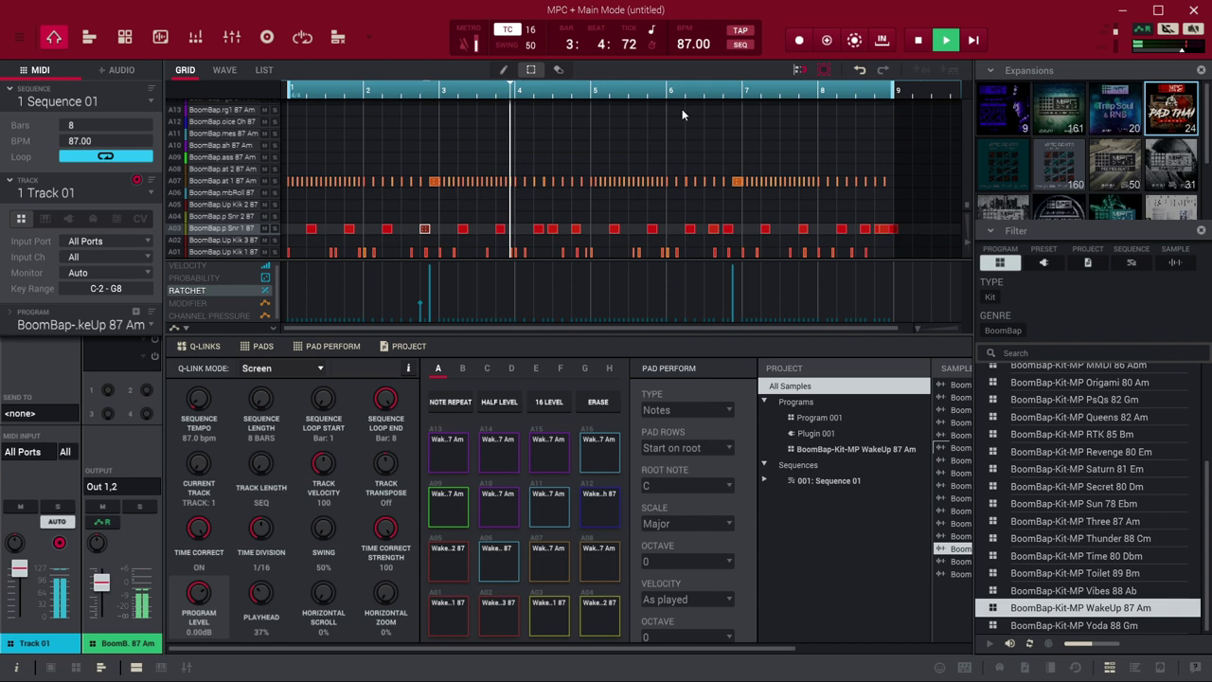
{"action": "key", "text": "space"}
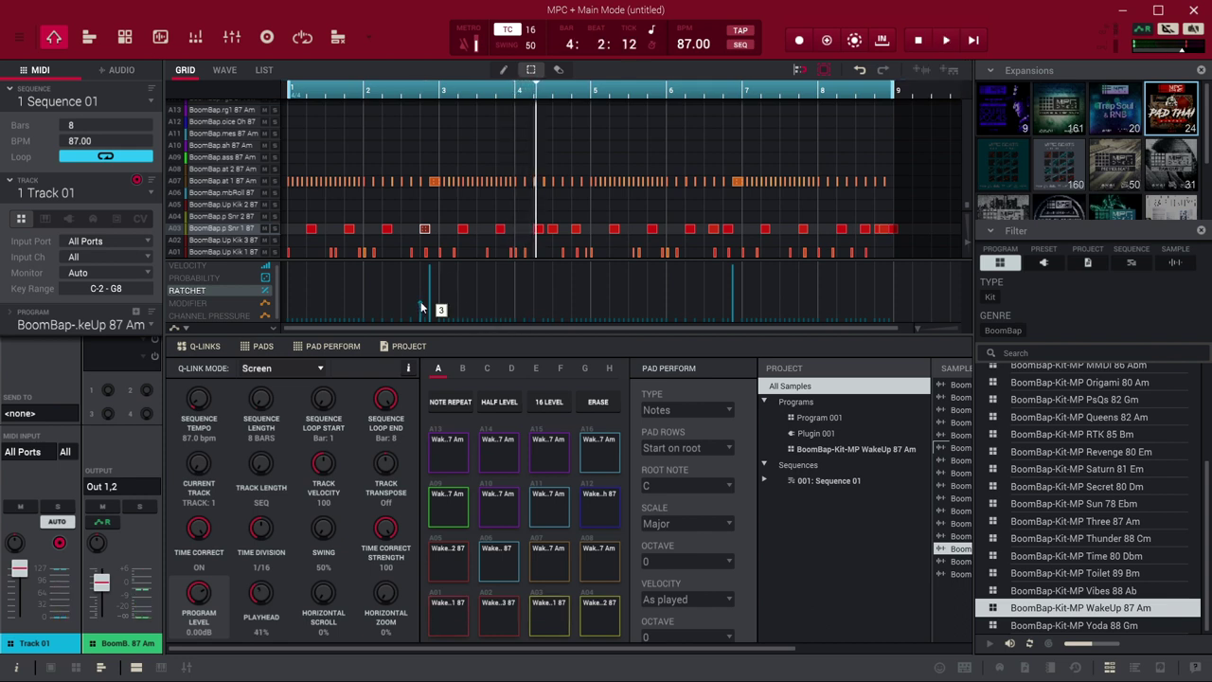
{"action": "key", "text": "space"}
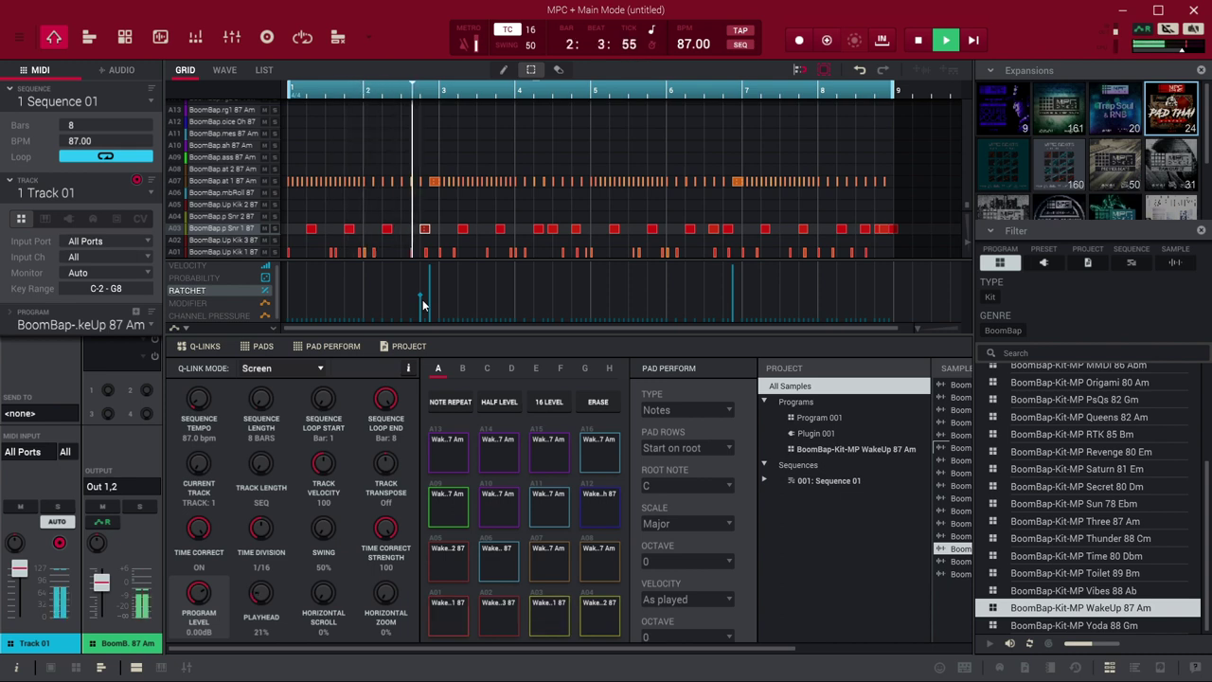
{"action": "key", "text": "space"}
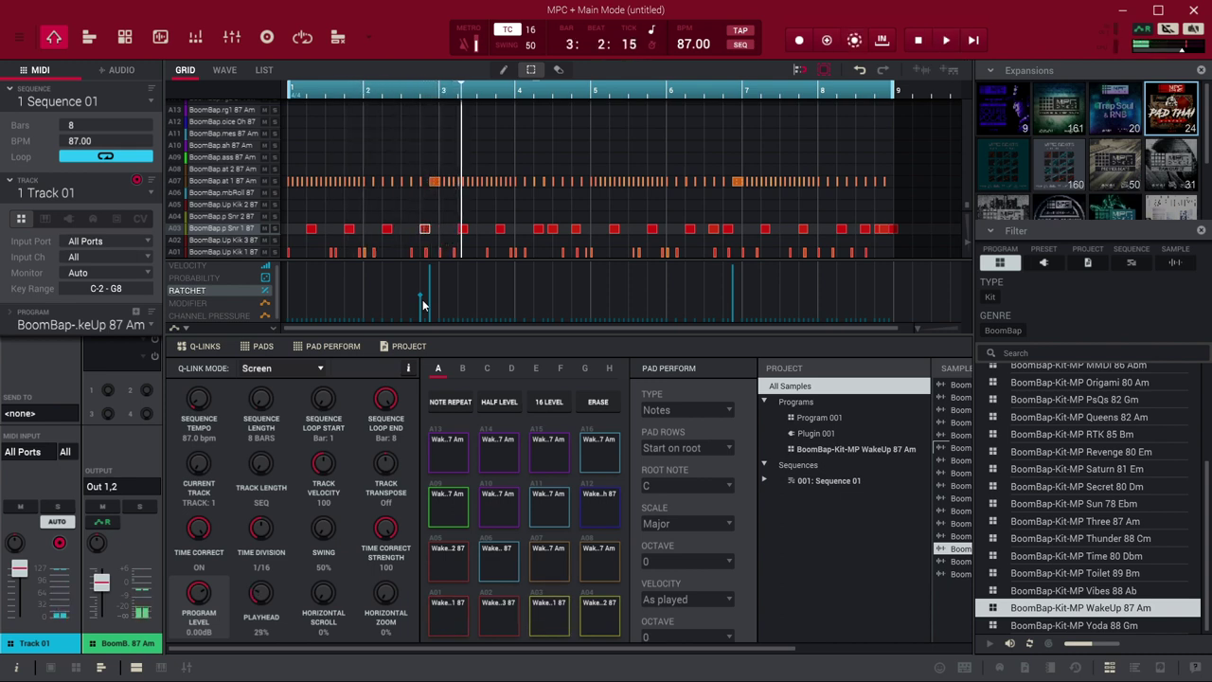
- Clear the ratchet on the pad A03 snare at beat 2.4 and try ratchets of 7 and 3 at beat 4.2 while auditioning
{"action": "left_click_drag", "start_coordinate": [418, 305], "coordinate": [423, 318]}
{"action": "left_click", "coordinate": [538, 230]}
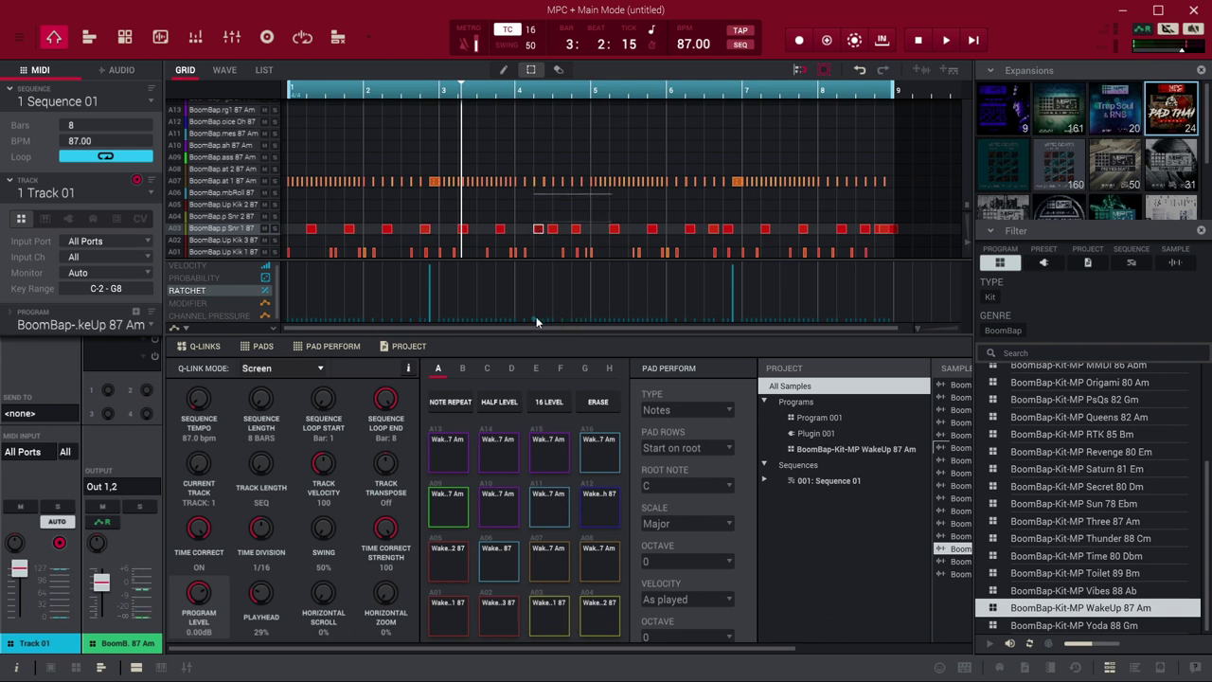
{"action": "left_click", "coordinate": [533, 273]}
{"action": "key", "text": "space"}
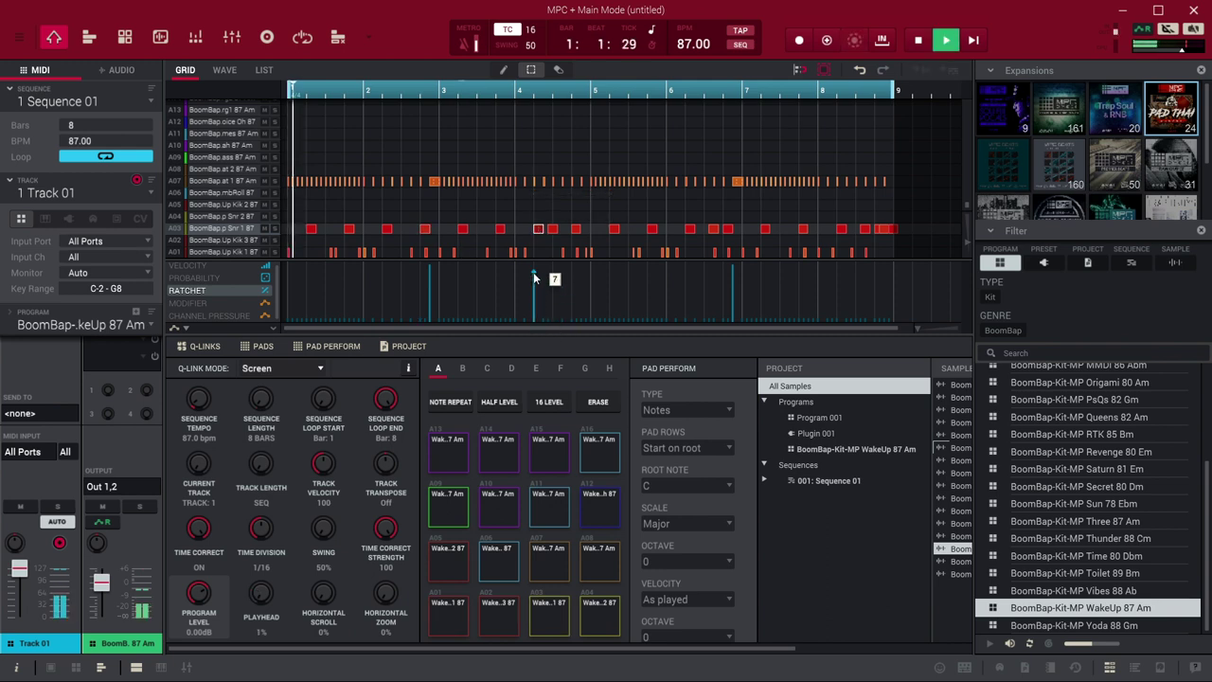
{"action": "left_click_drag", "start_coordinate": [533, 275], "coordinate": [535, 308]}
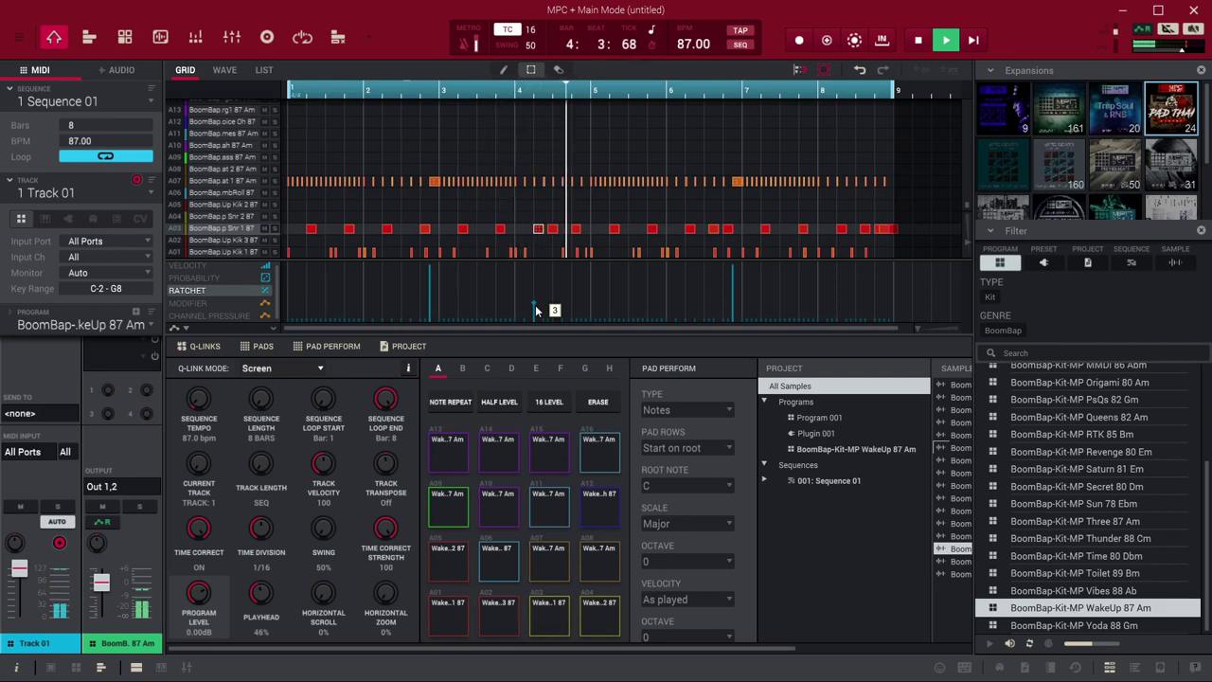
{"action": "key", "text": "space"}
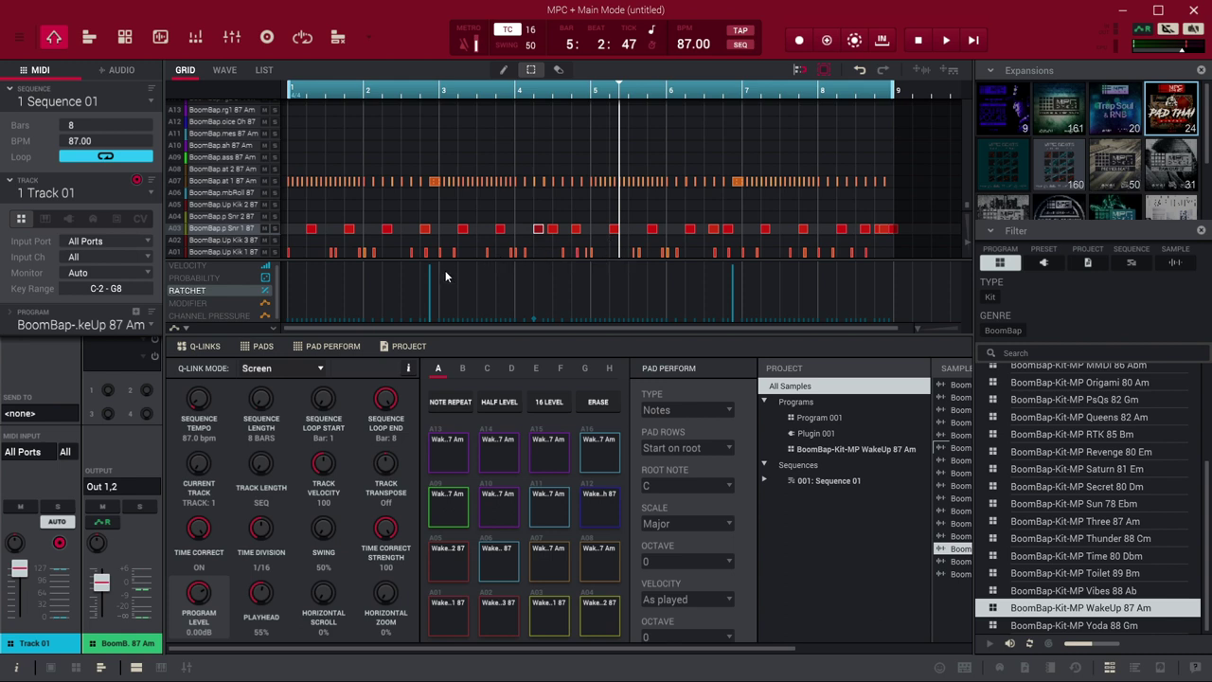
- Lengthen the pad A01 kick note midway between beats 4.3 and 4.4, apply a ratchet to it, and audition the sequence
{"action": "left_click", "coordinate": [563, 254]}
{"action": "scroll", "coordinate": [561, 249], "scroll_direction": "up", "scroll_amount": 3}
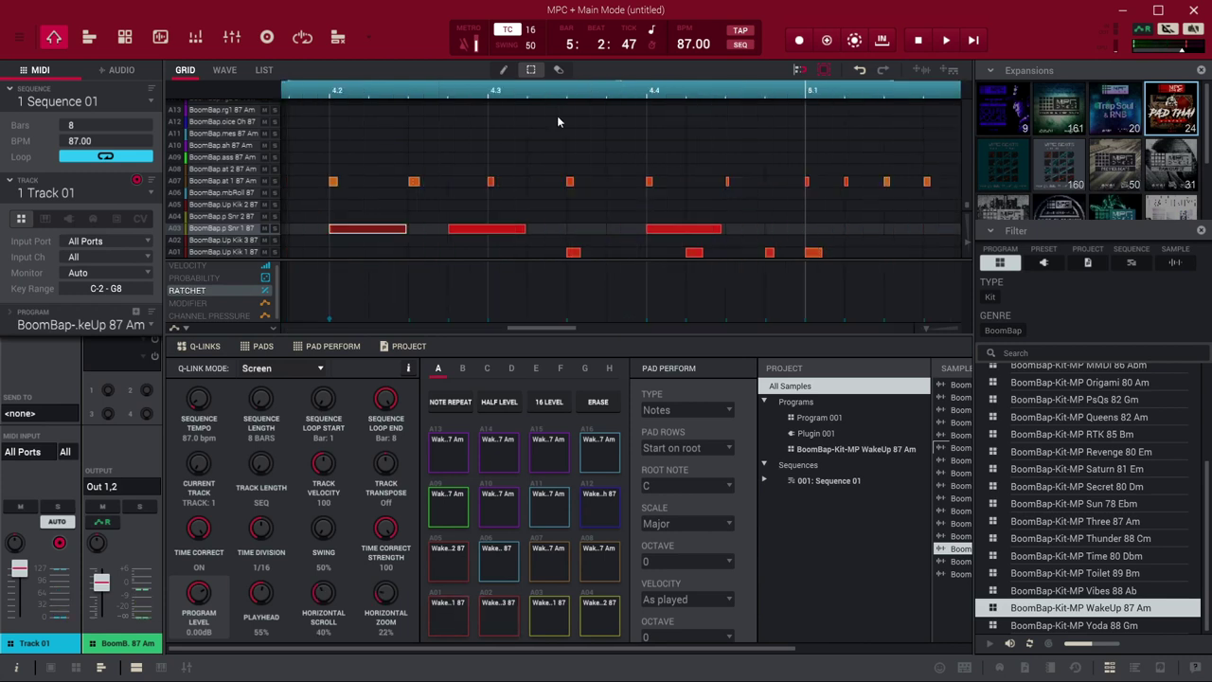
{"action": "mouse_move", "coordinate": [582, 253]}
{"action": "left_mouse_down"}
{"action": "mouse_move", "coordinate": [606, 253]}
{"action": "mouse_move", "coordinate": [594, 251]}
{"action": "left_mouse_up"}
{"action": "left_click", "coordinate": [564, 286]}
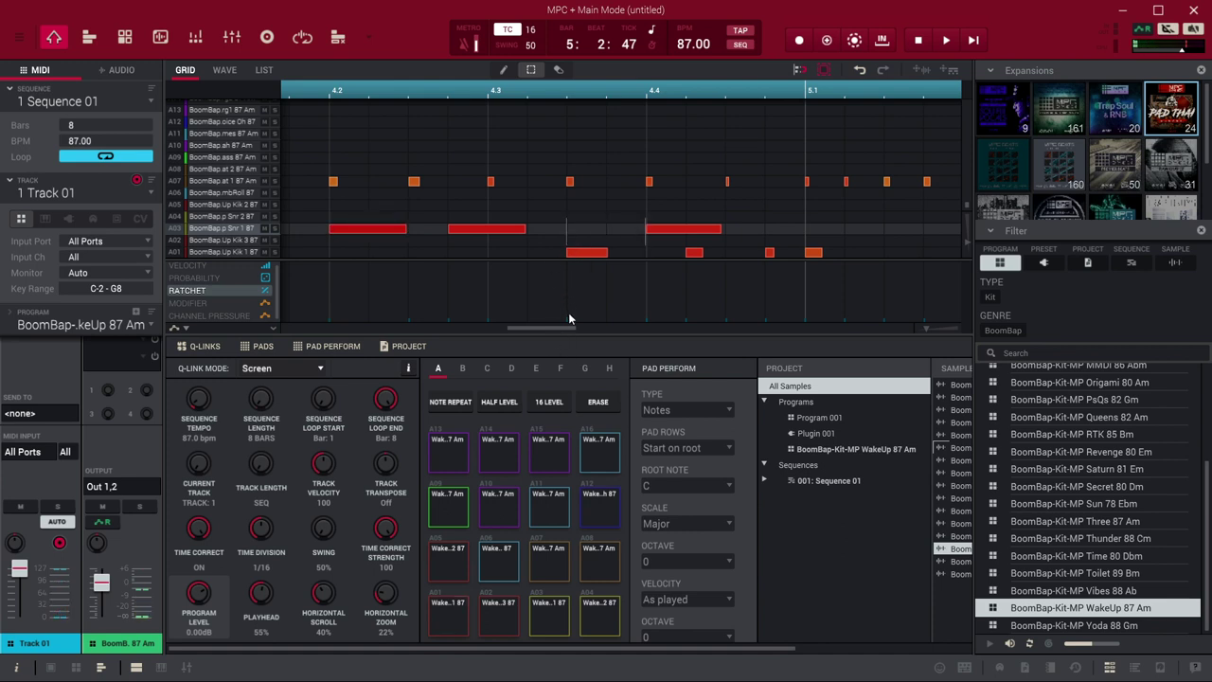
{"action": "left_click", "coordinate": [587, 256]}
{"action": "left_click_drag", "start_coordinate": [577, 322], "coordinate": [570, 310]}
{"action": "key", "text": "space"}
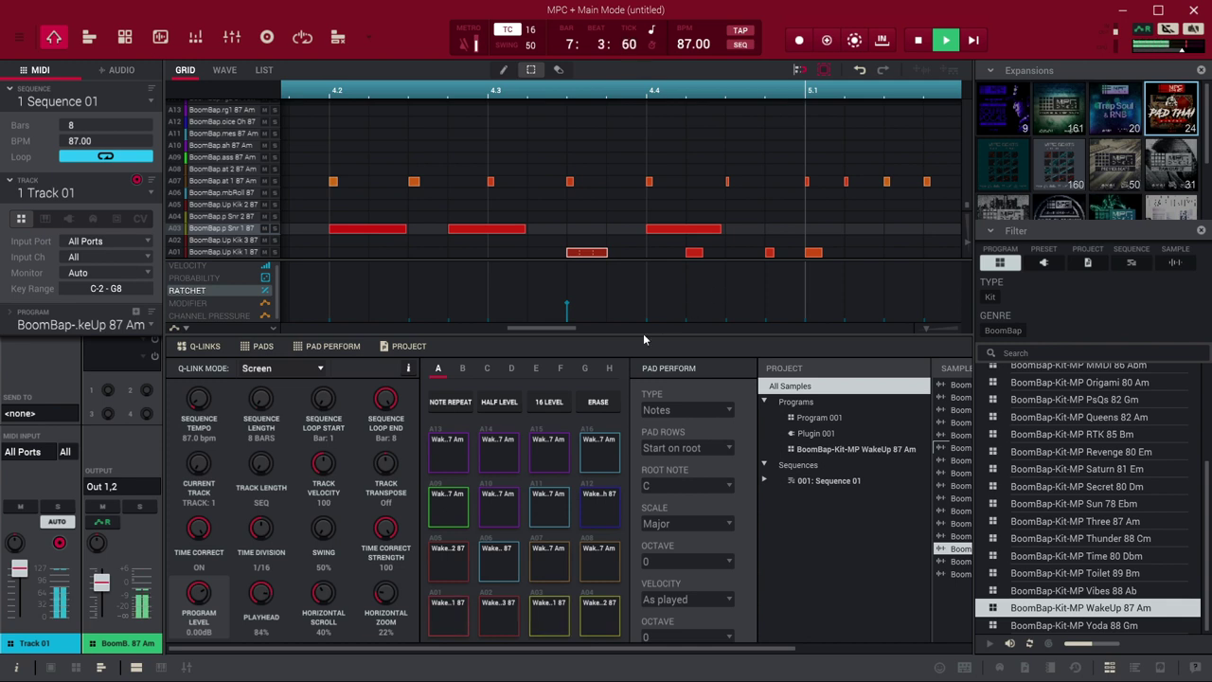
{"action": "key", "text": "space"}
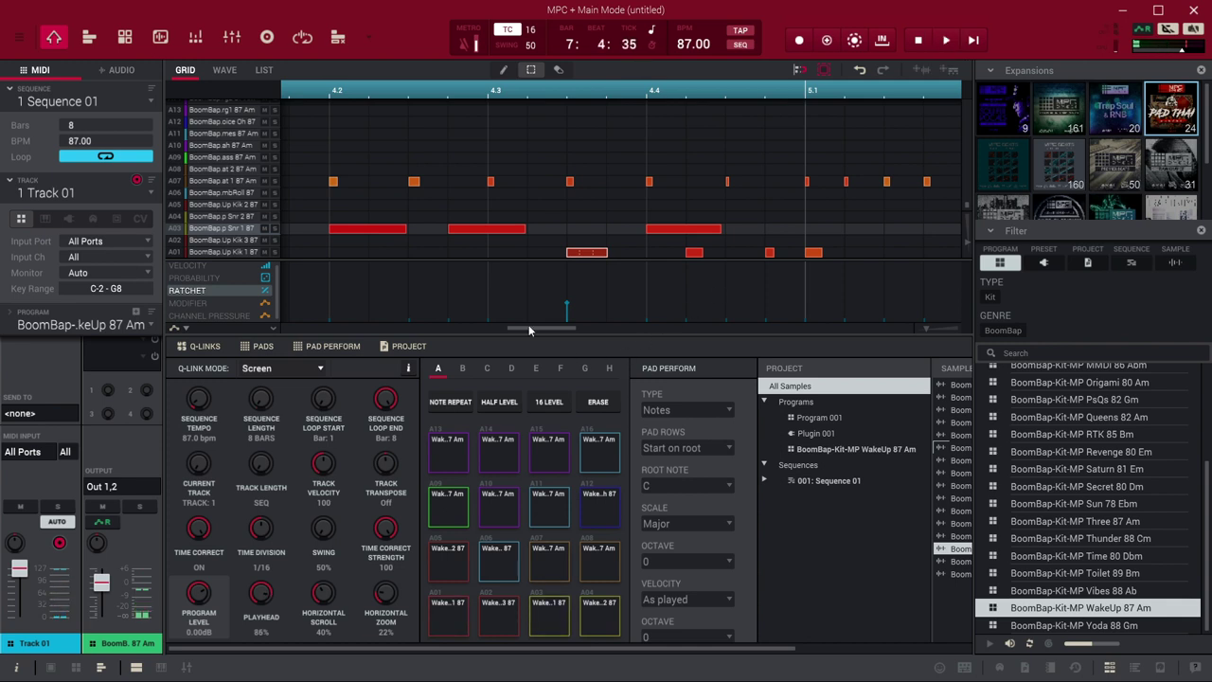
- Show the probability lane for the drum pattern and audition the sequence
{"action": "left_click", "coordinate": [240, 277]}
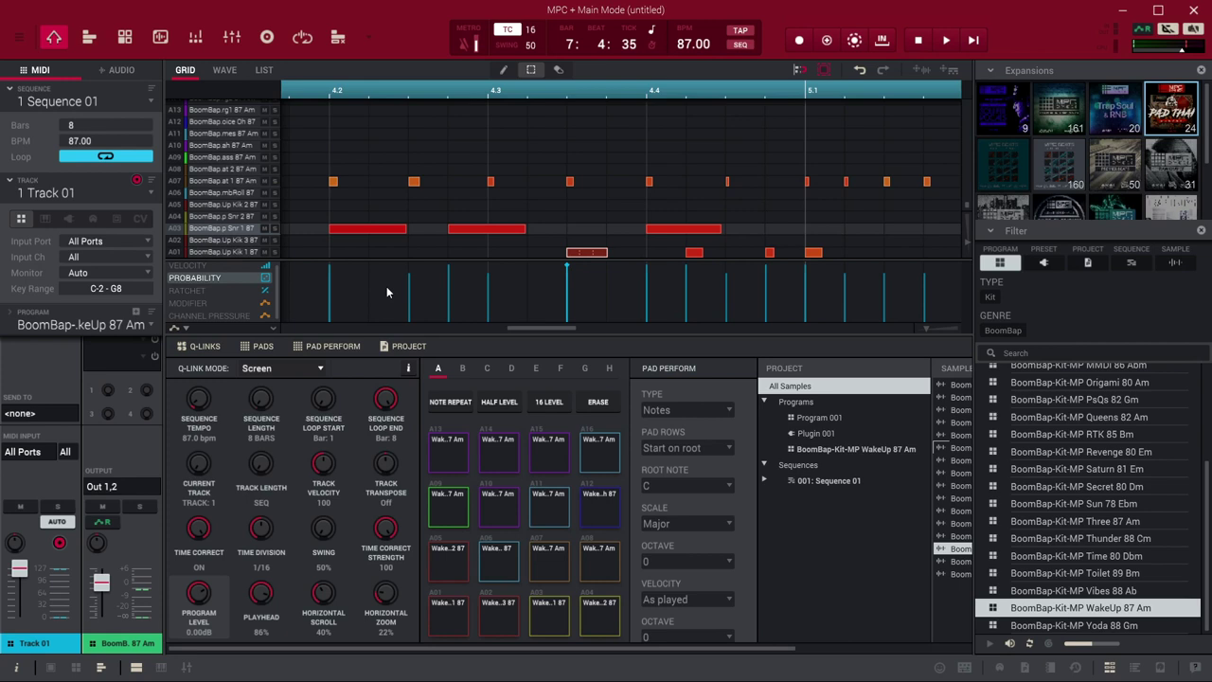
{"action": "left_click", "coordinate": [489, 180]}
{"action": "left_click", "coordinate": [485, 89]}
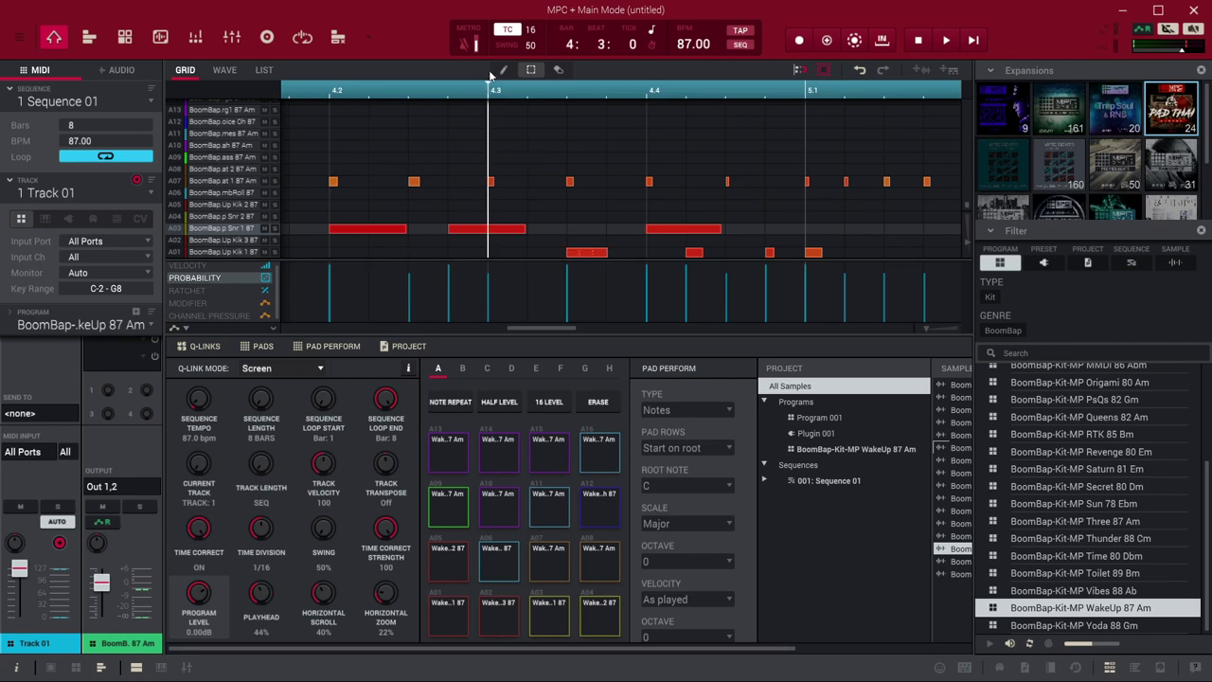
{"action": "scroll", "coordinate": [483, 89], "scroll_direction": "down", "scroll_amount": 5}
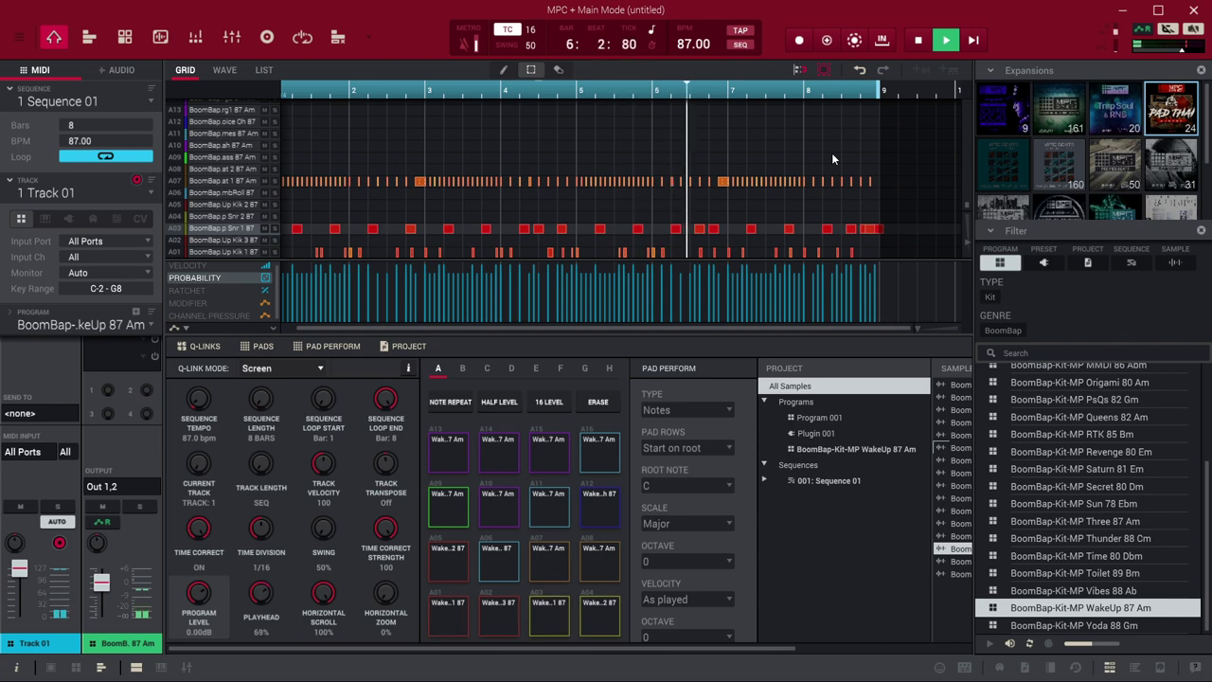
{"action": "key", "text": "space"}
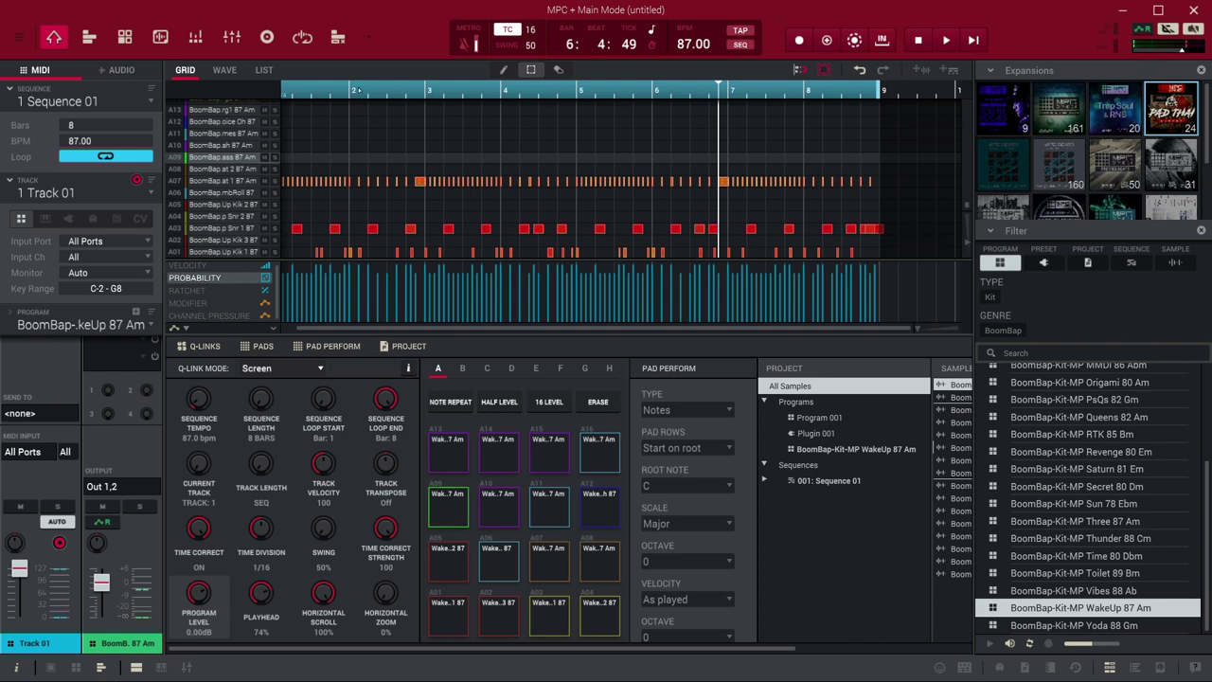
- Convert the pad A09 bass sample to a keygroup program on Track 02 and return to Track 01
{"action": "left_click", "coordinate": [19, 39]}
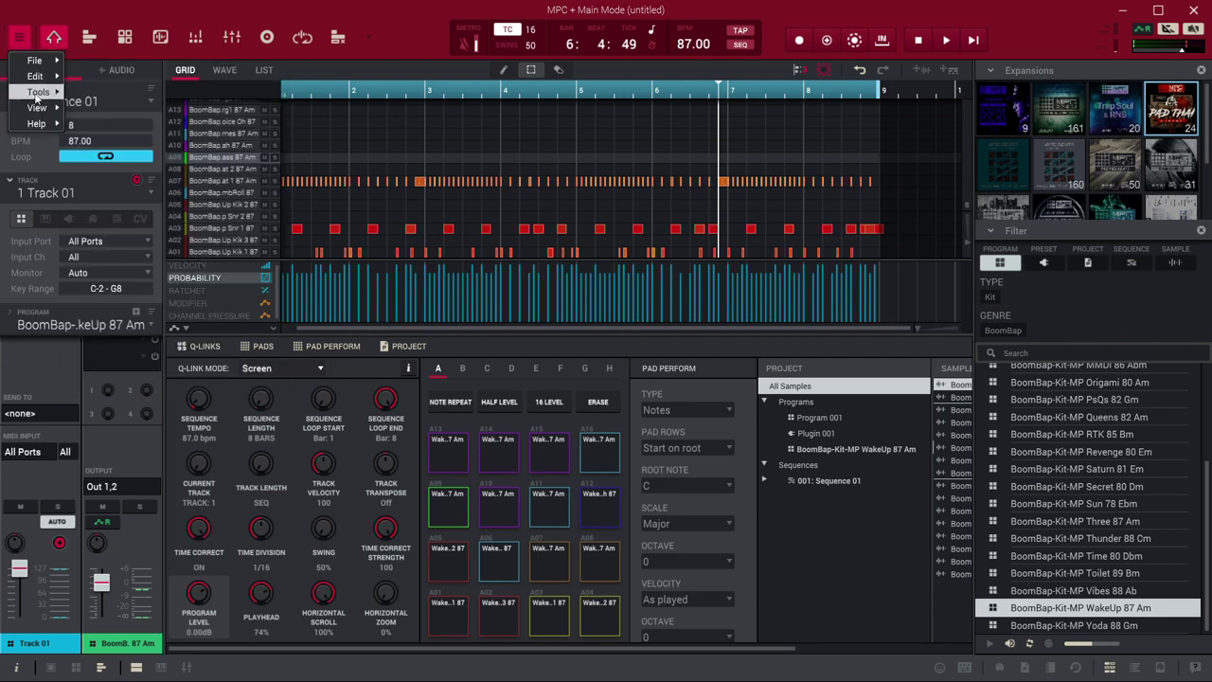
{"action": "mouse_move", "coordinate": [36, 92]}
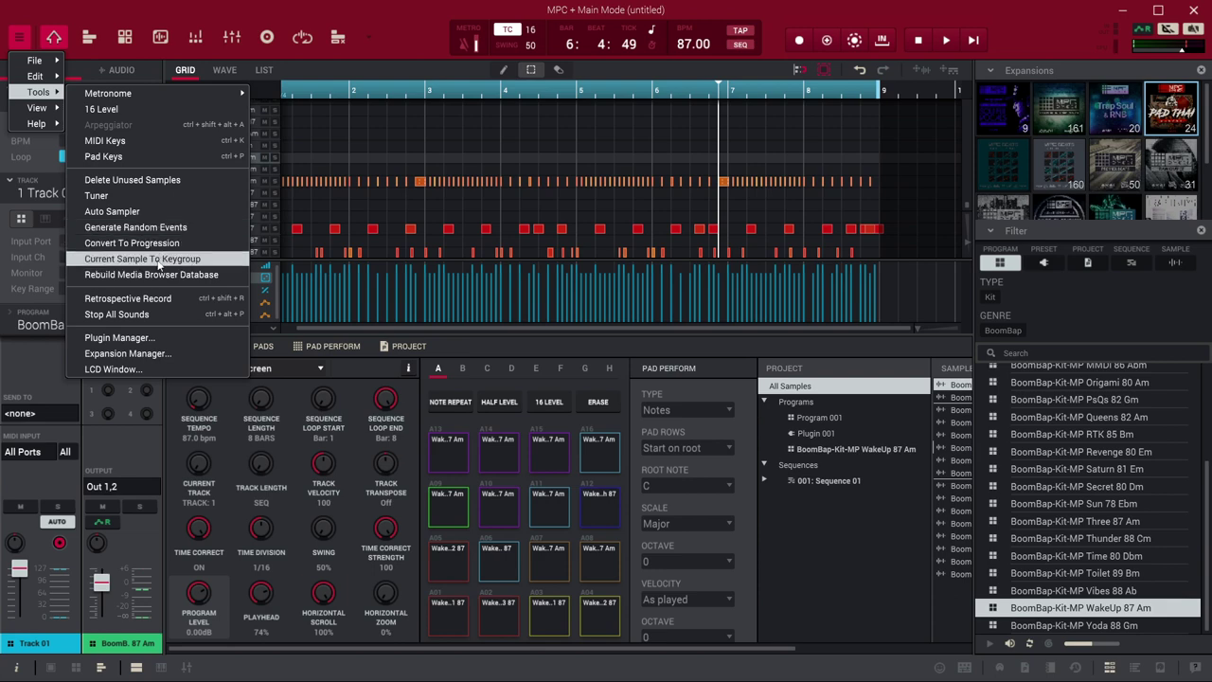
{"action": "left_click", "coordinate": [167, 259]}
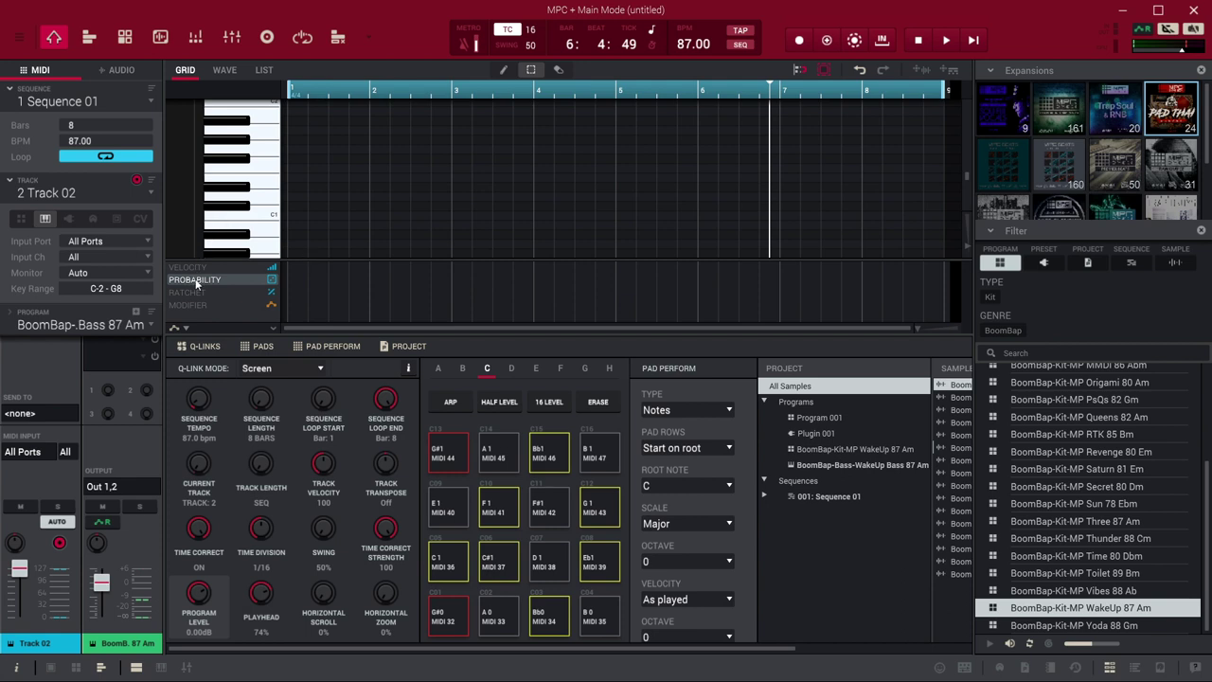
{"action": "left_click", "coordinate": [150, 192]}
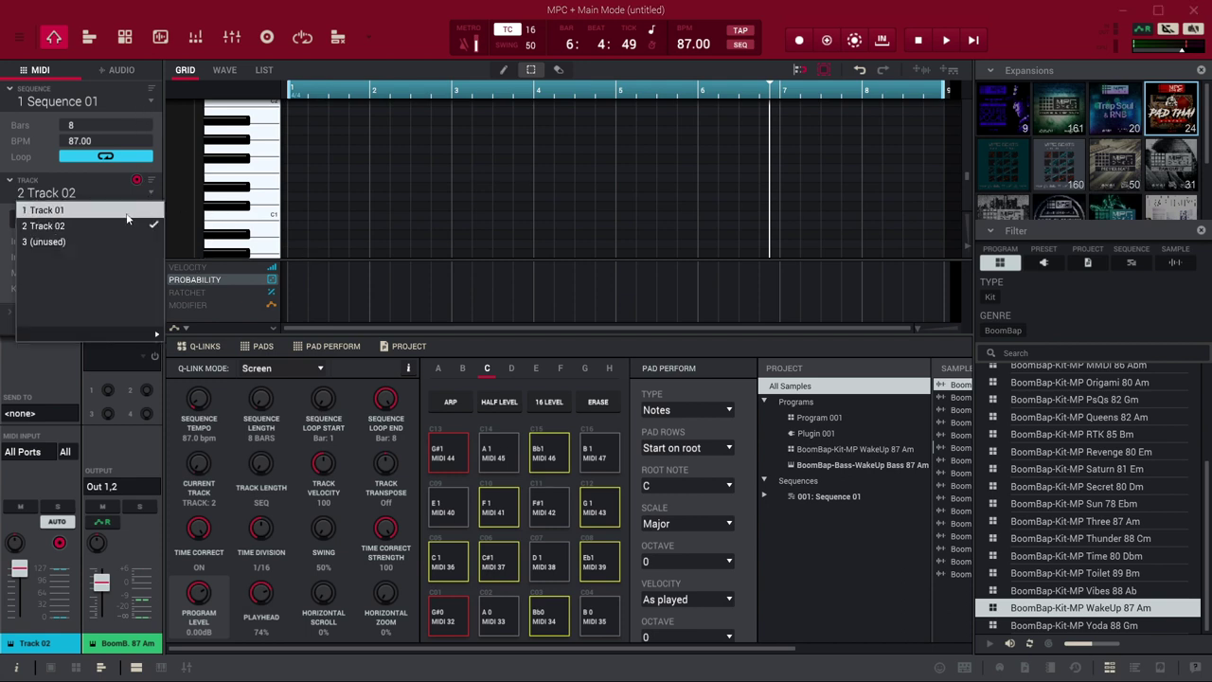
{"action": "left_click", "coordinate": [128, 210]}
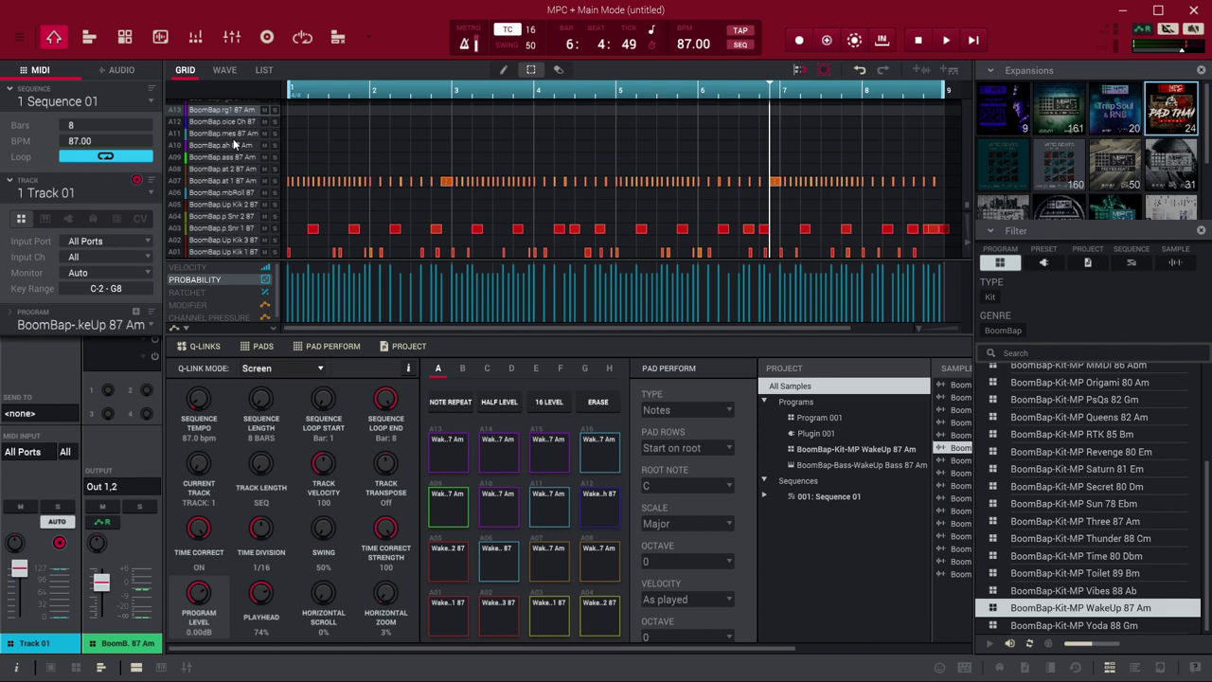
- Record repeated hits on pad A13 across the 8-bar sequence and switch to Track 02
{"action": "key", "text": "space"}
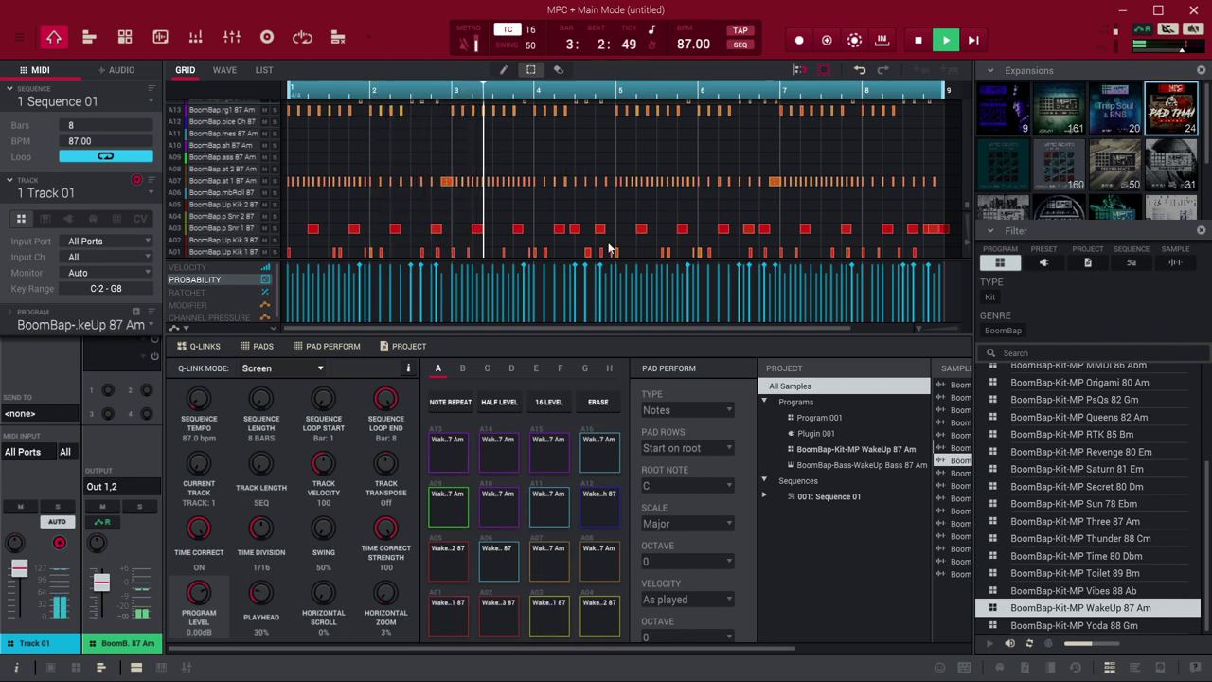
{"action": "left_click", "coordinate": [152, 194]}
{"action": "left_click", "coordinate": [129, 226]}
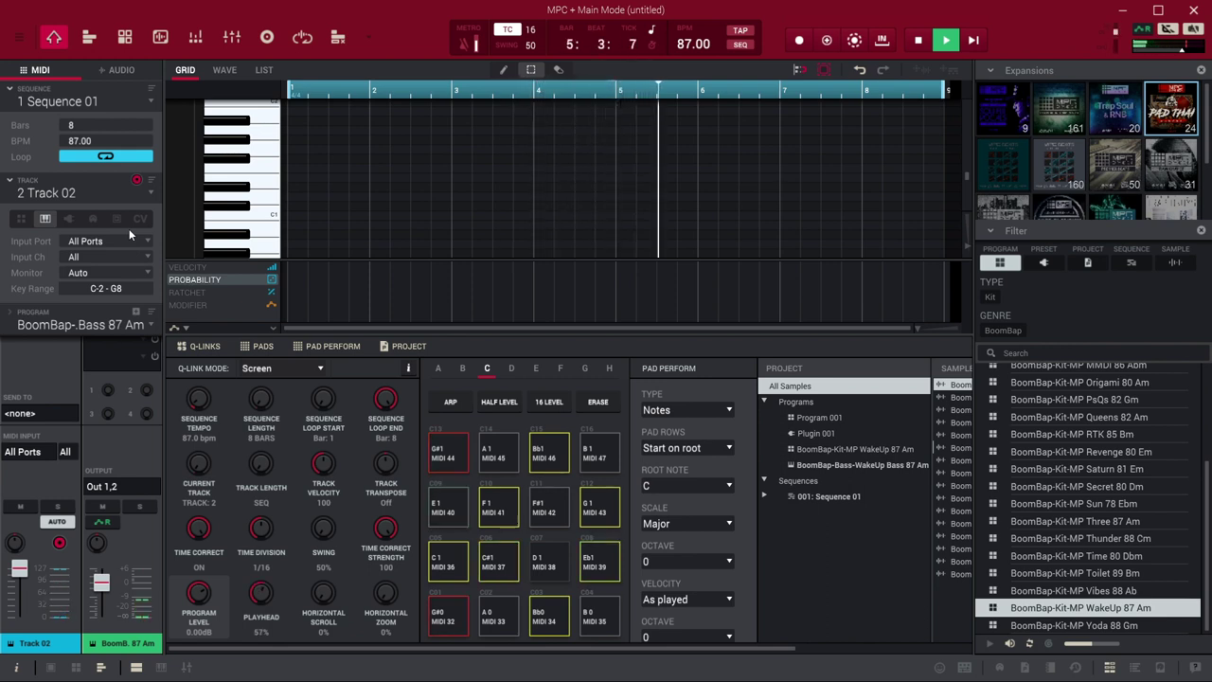
{"action": "key", "text": "space"}
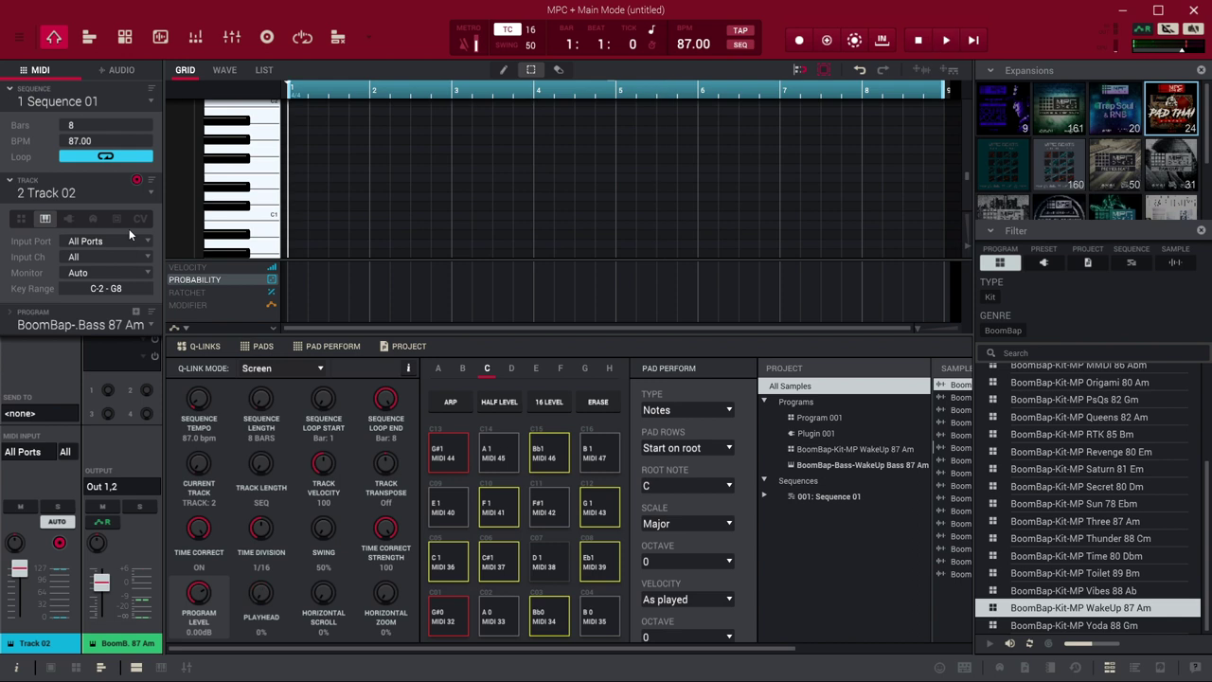
- Record a bass line over the 8 bars on Track 02 and play back its notes around C3
{"action": "key", "text": "r"}
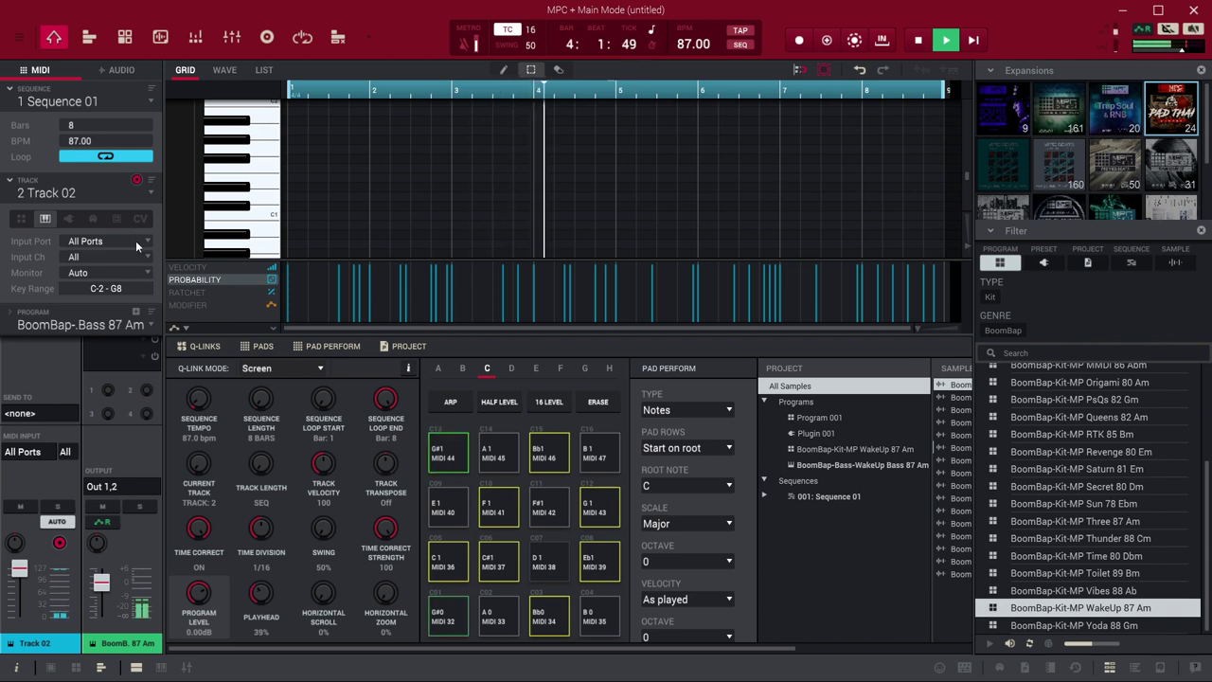
{"action": "scroll", "coordinate": [670, 143], "scroll_direction": "down", "scroll_amount": 1}
{"action": "scroll", "coordinate": [670, 143], "scroll_direction": "down", "scroll_amount": 5}
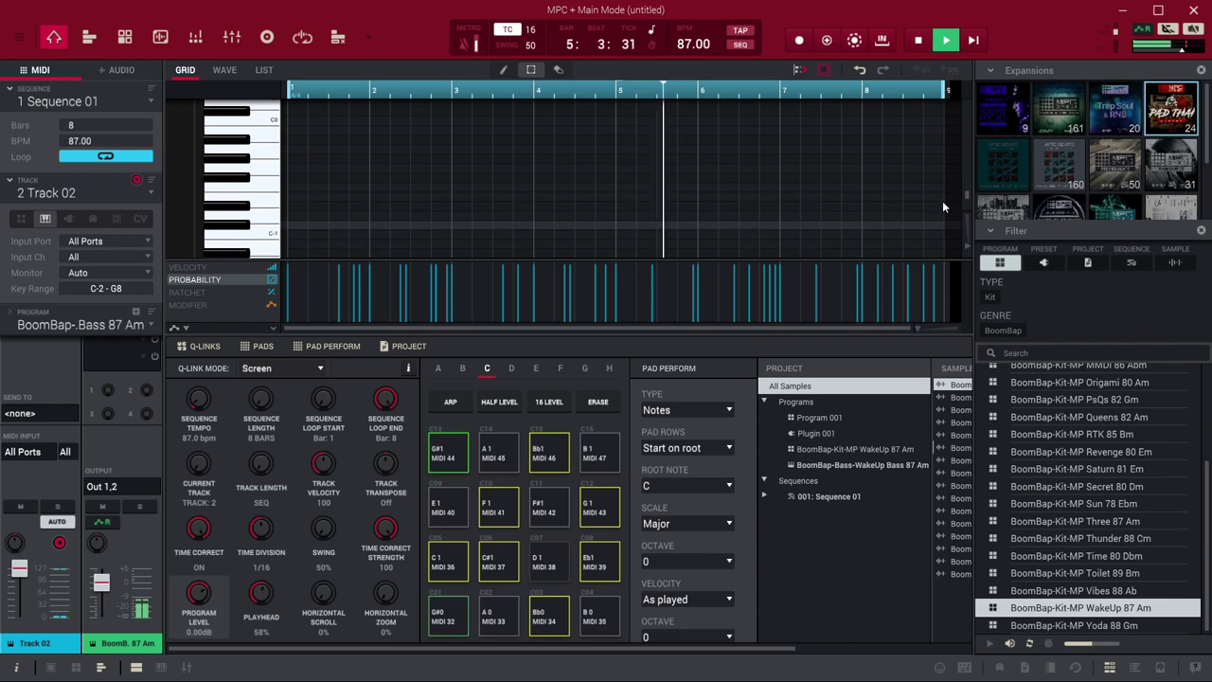
{"action": "left_click_drag", "start_coordinate": [966, 197], "coordinate": [966, 161]}
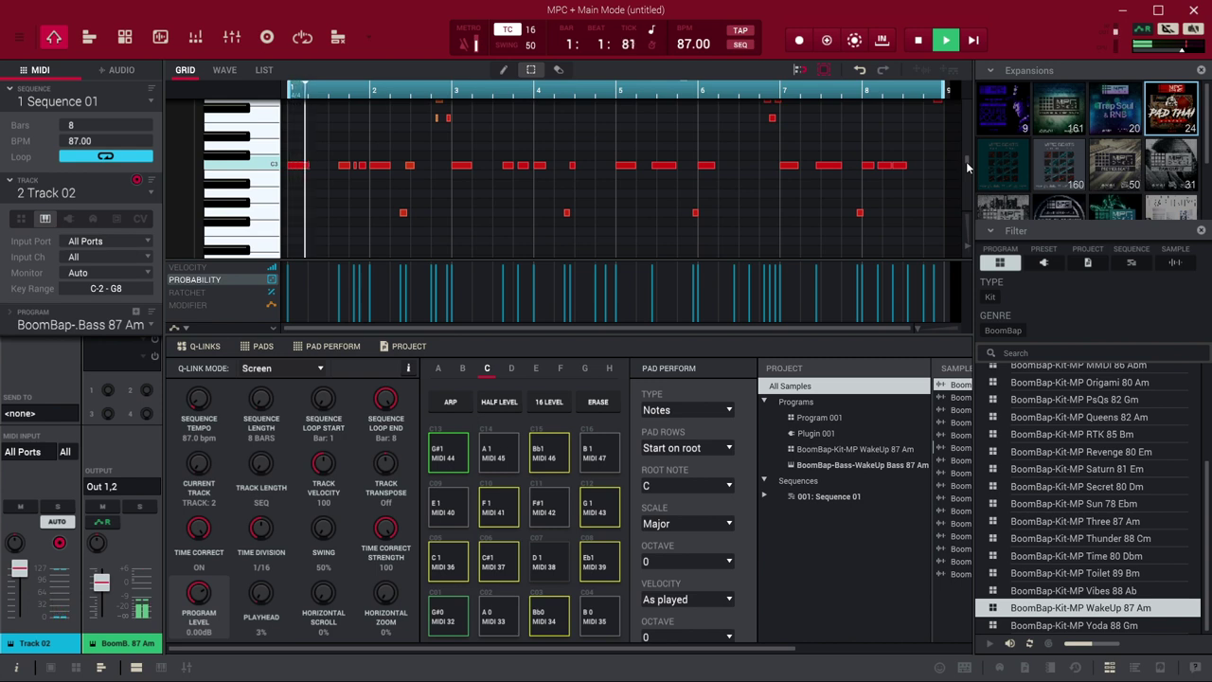
{"action": "key", "text": "space"}
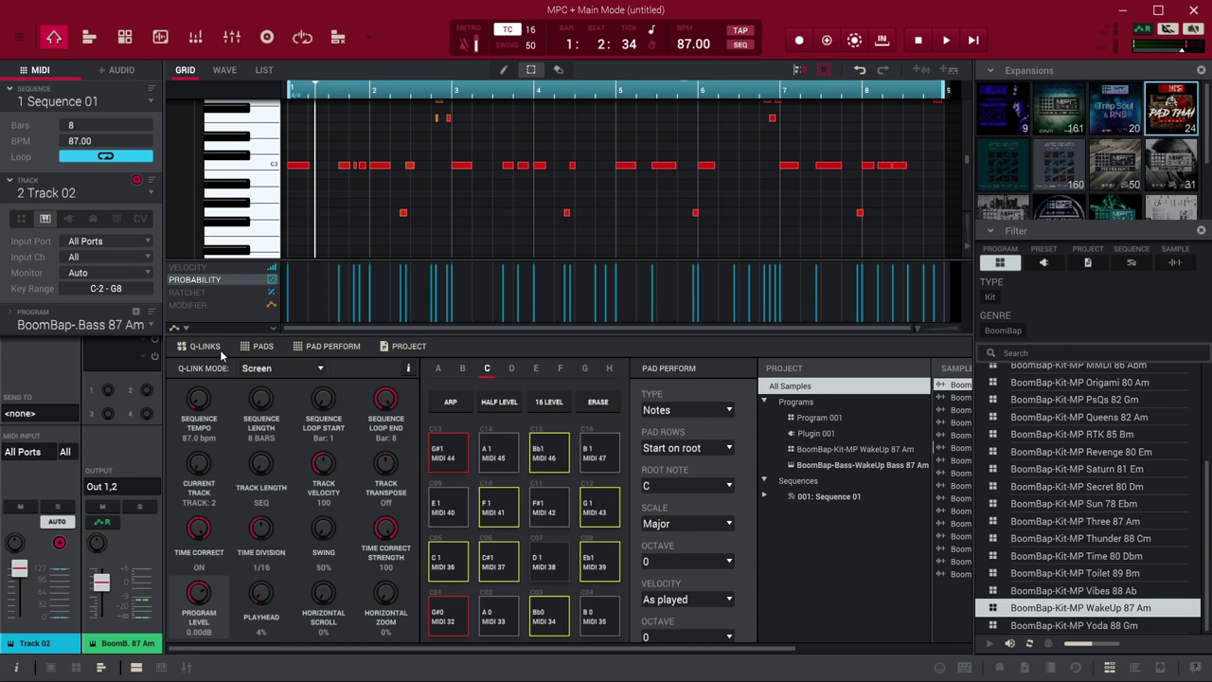
- Show the pad mixer for Track 01 and briefly solo the pad A01 kick during playback
{"action": "left_click", "coordinate": [196, 38]}
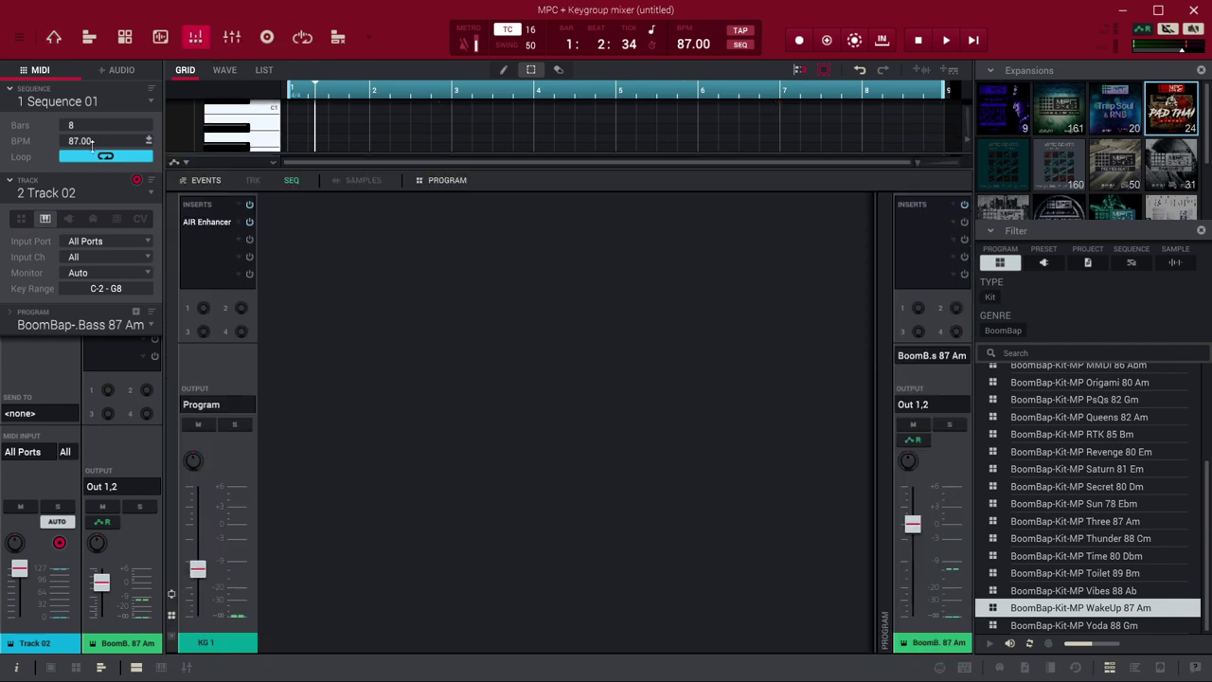
{"action": "left_click", "coordinate": [99, 194]}
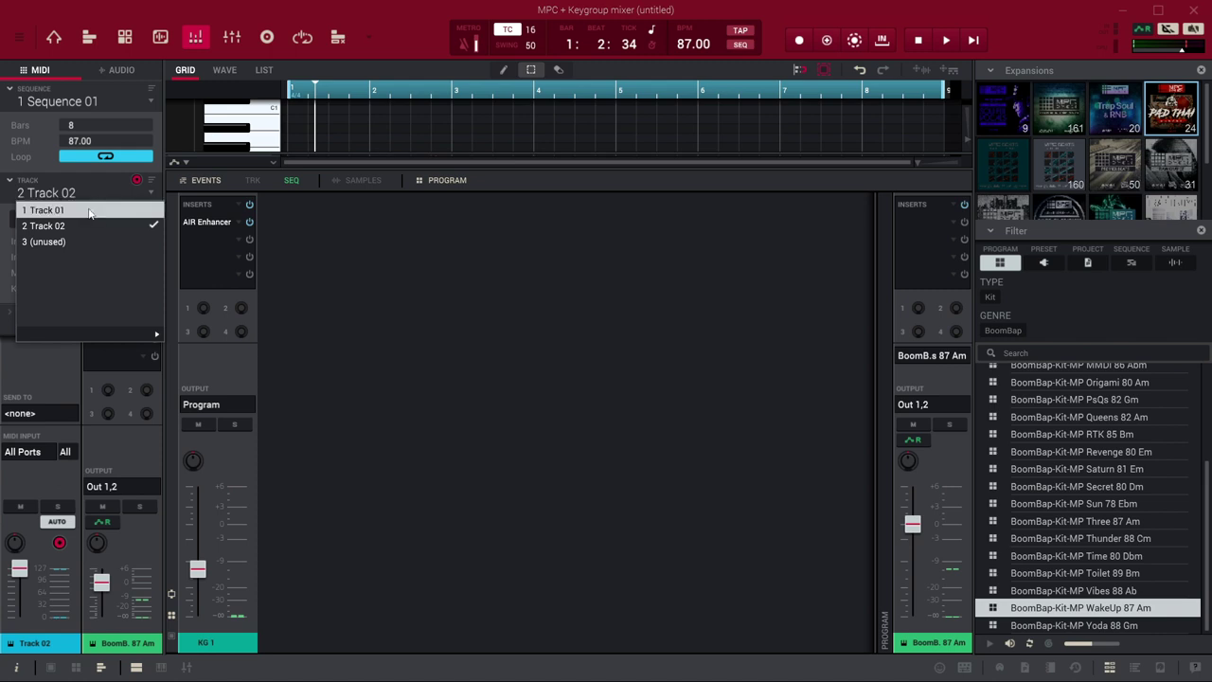
{"action": "left_click", "coordinate": [88, 208]}
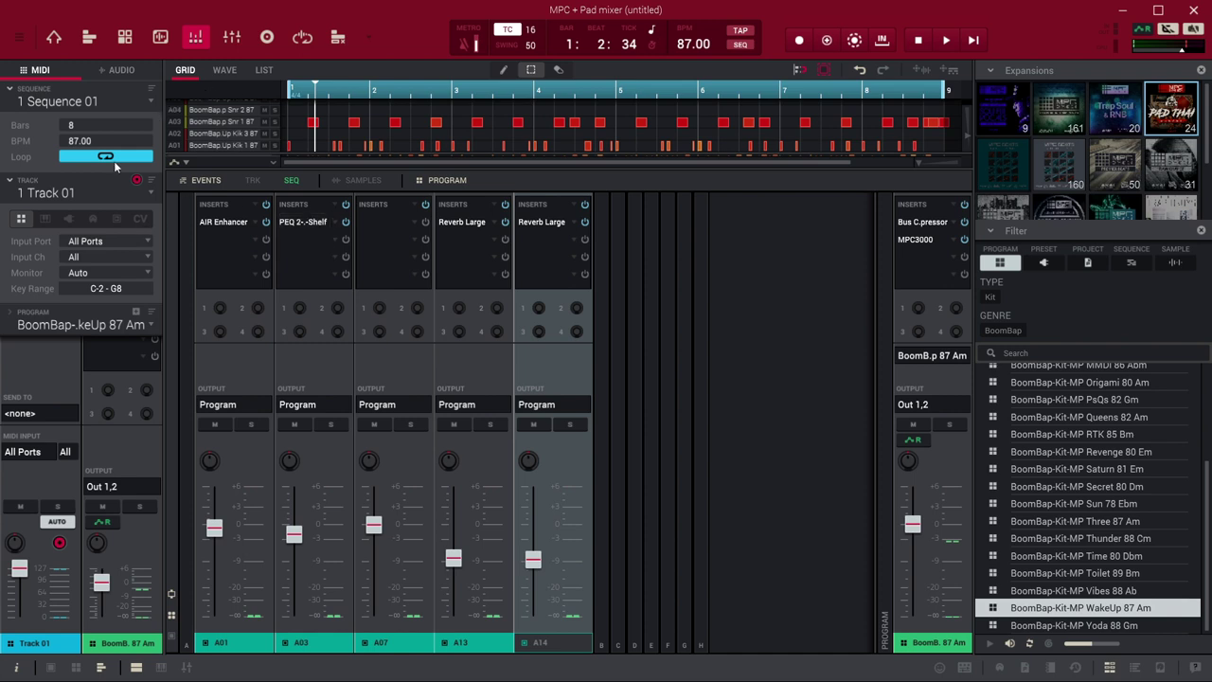
{"action": "key", "text": "space"}
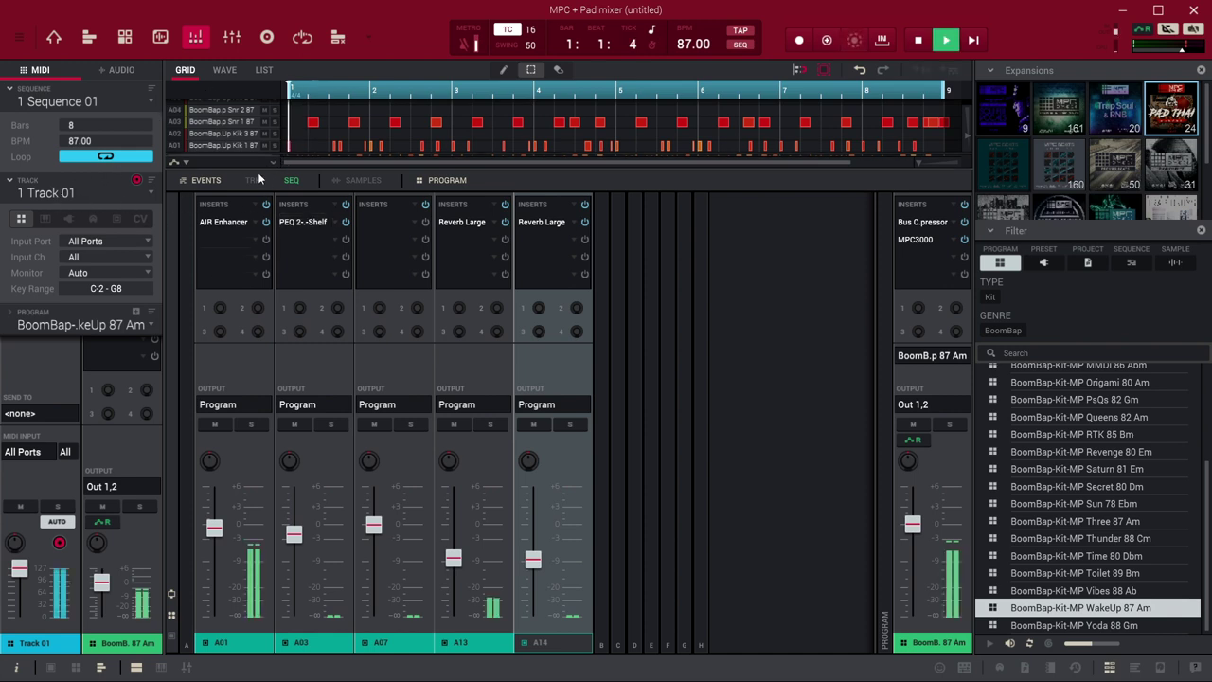
{"action": "left_click", "coordinate": [254, 424]}
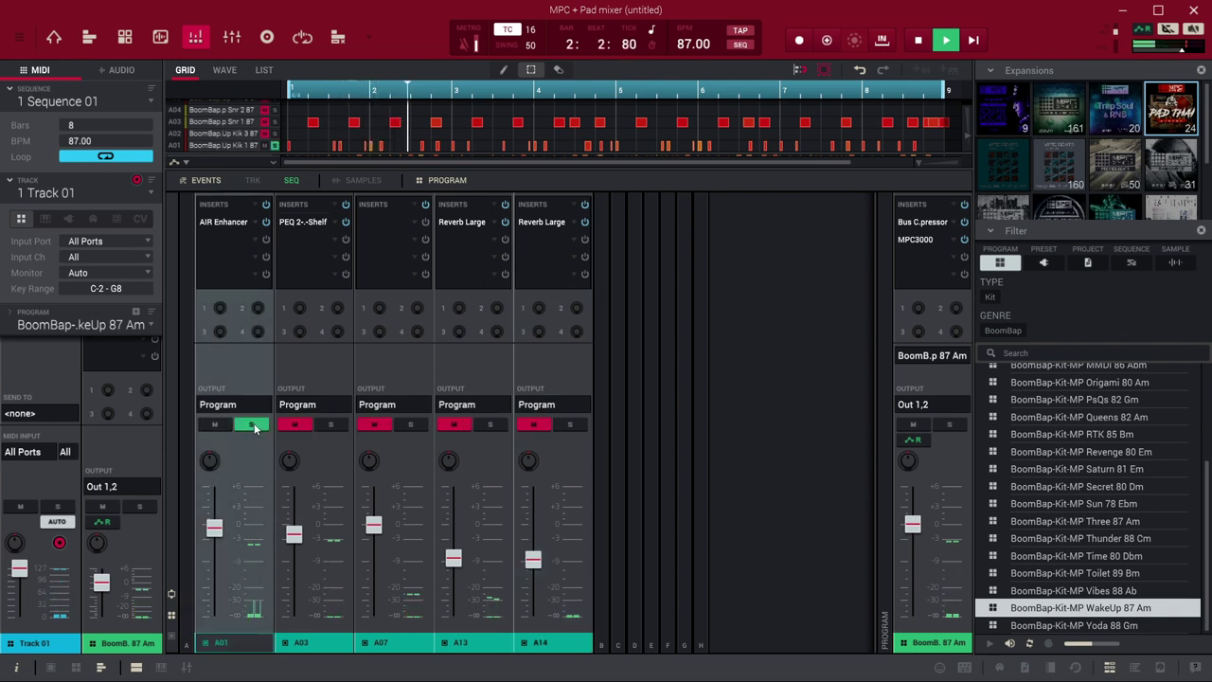
{"action": "key", "text": "space"}
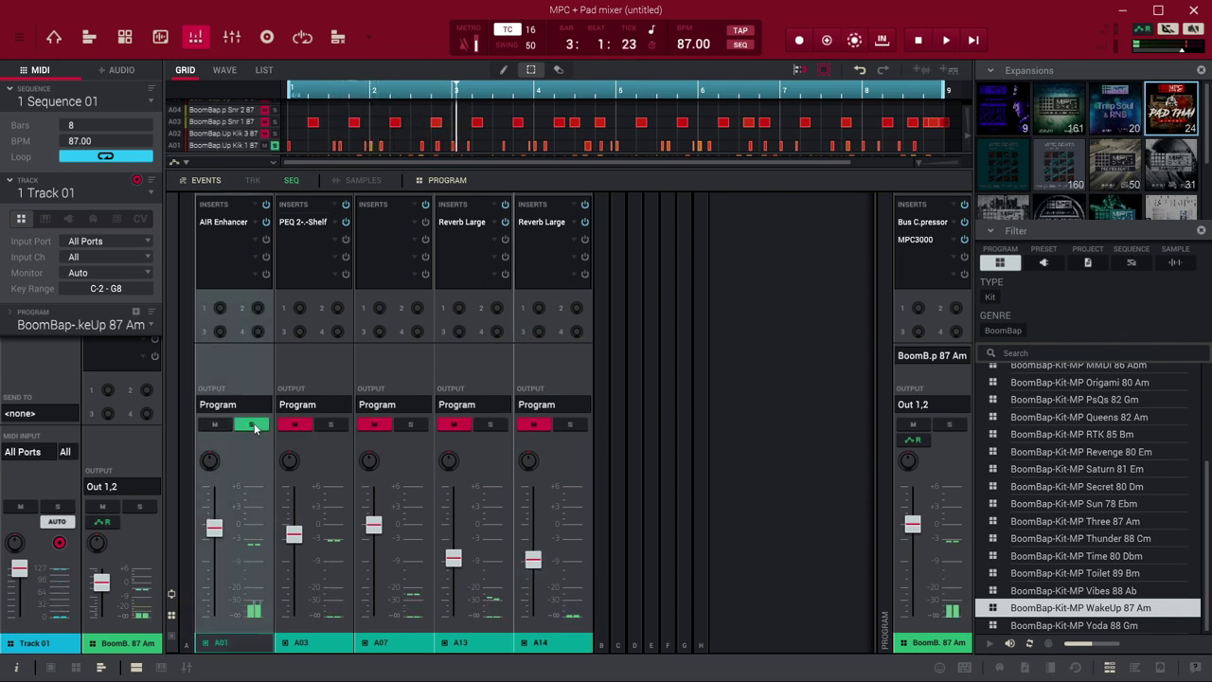
{"action": "left_click", "coordinate": [254, 424]}
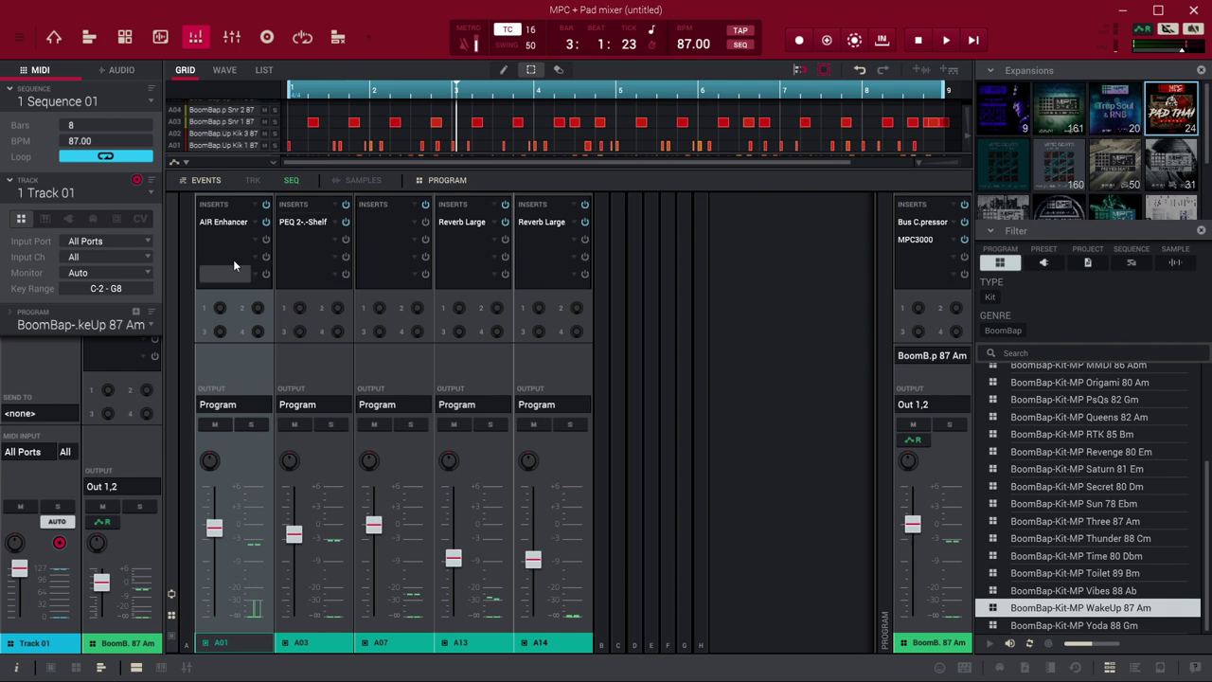
- Load Mother Ducker Input from the Akai Professional dynamics effects into pad A01's second insert slot and show its settings
{"action": "left_click", "coordinate": [254, 240]}
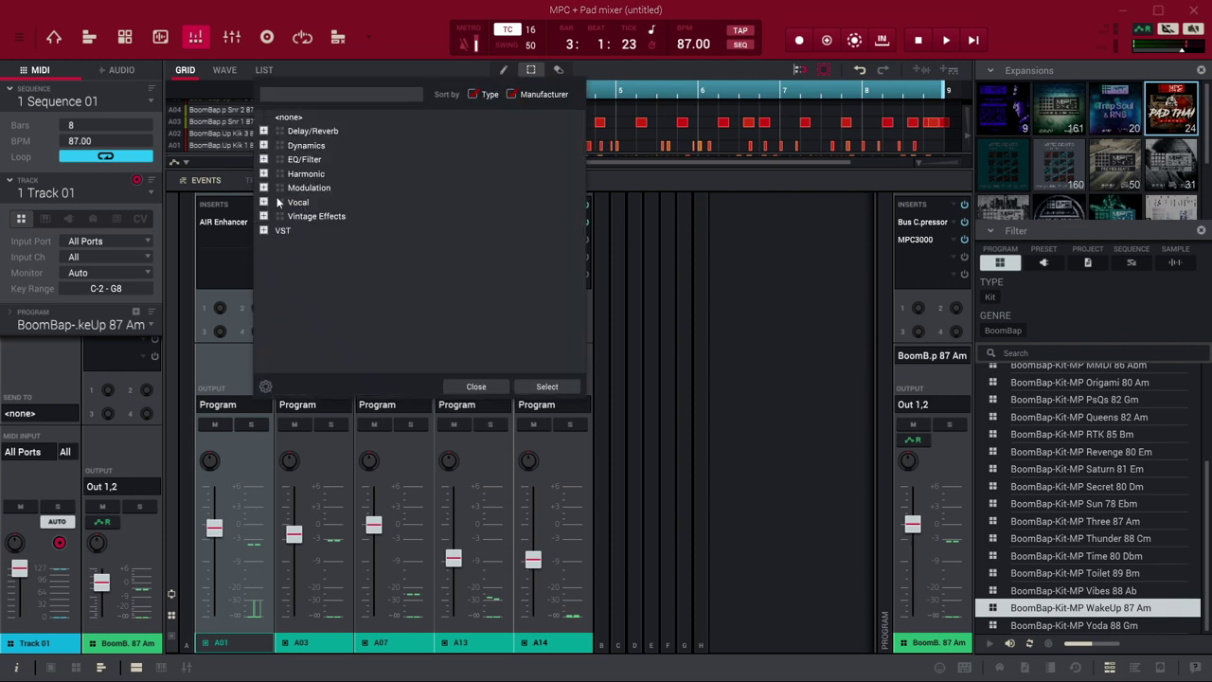
{"action": "left_click", "coordinate": [264, 146]}
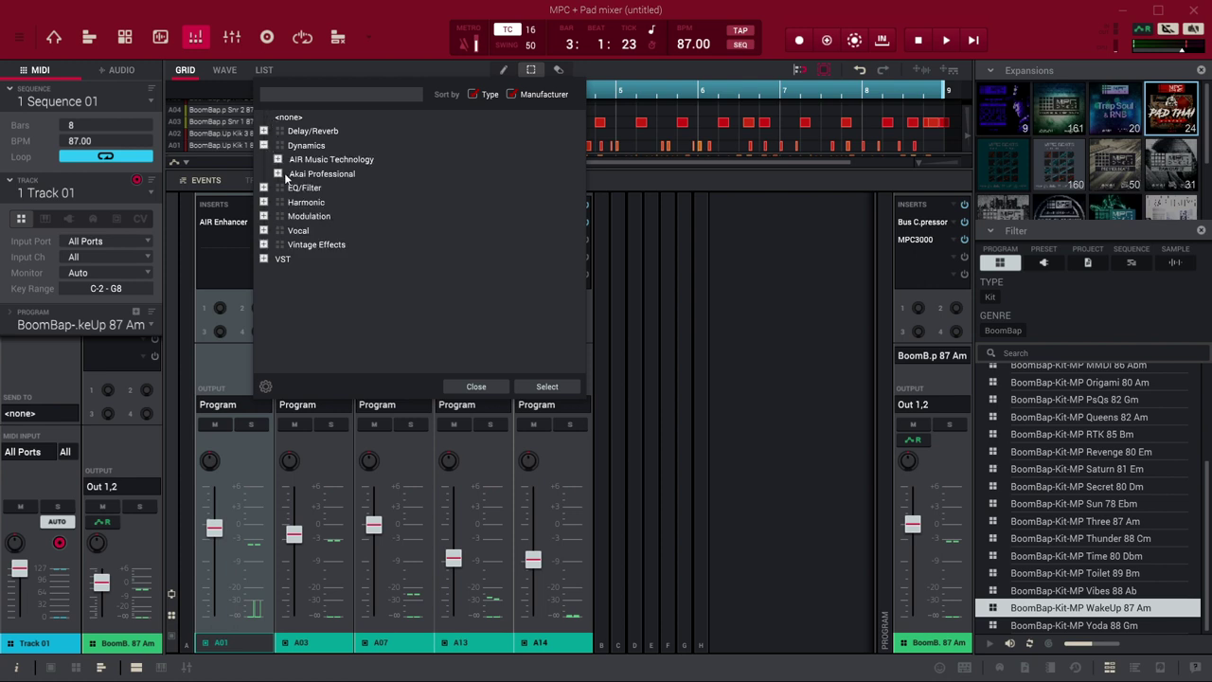
{"action": "left_click", "coordinate": [279, 174]}
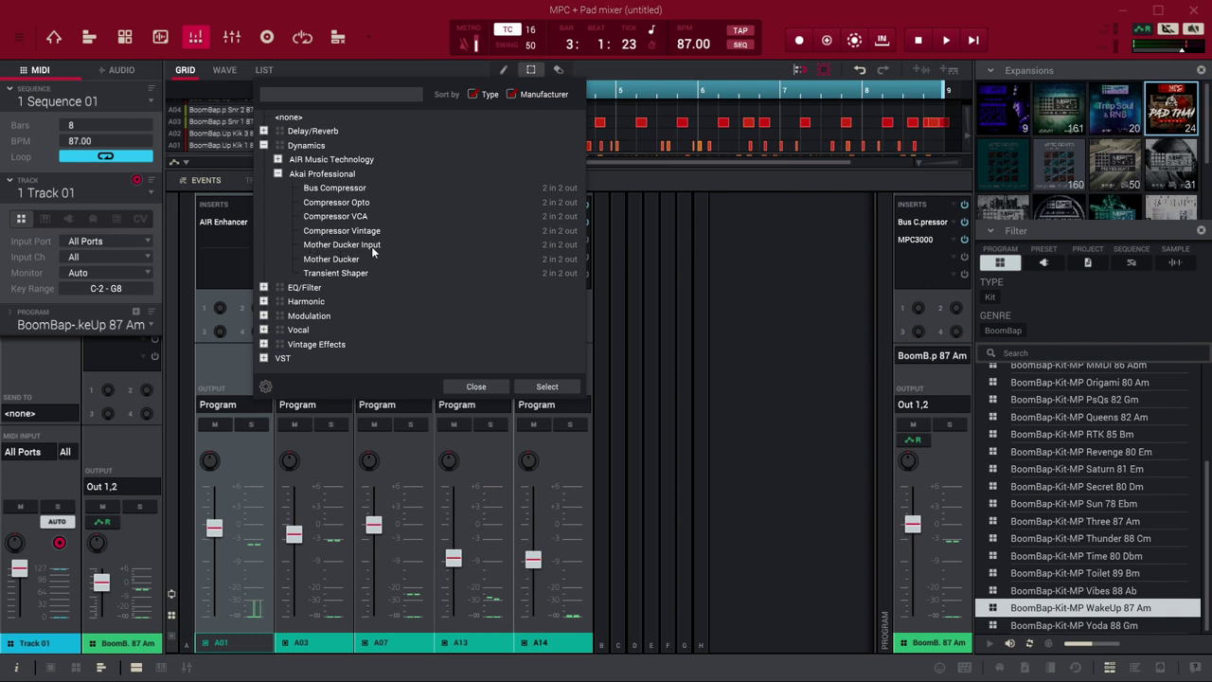
{"action": "left_click", "coordinate": [317, 249]}
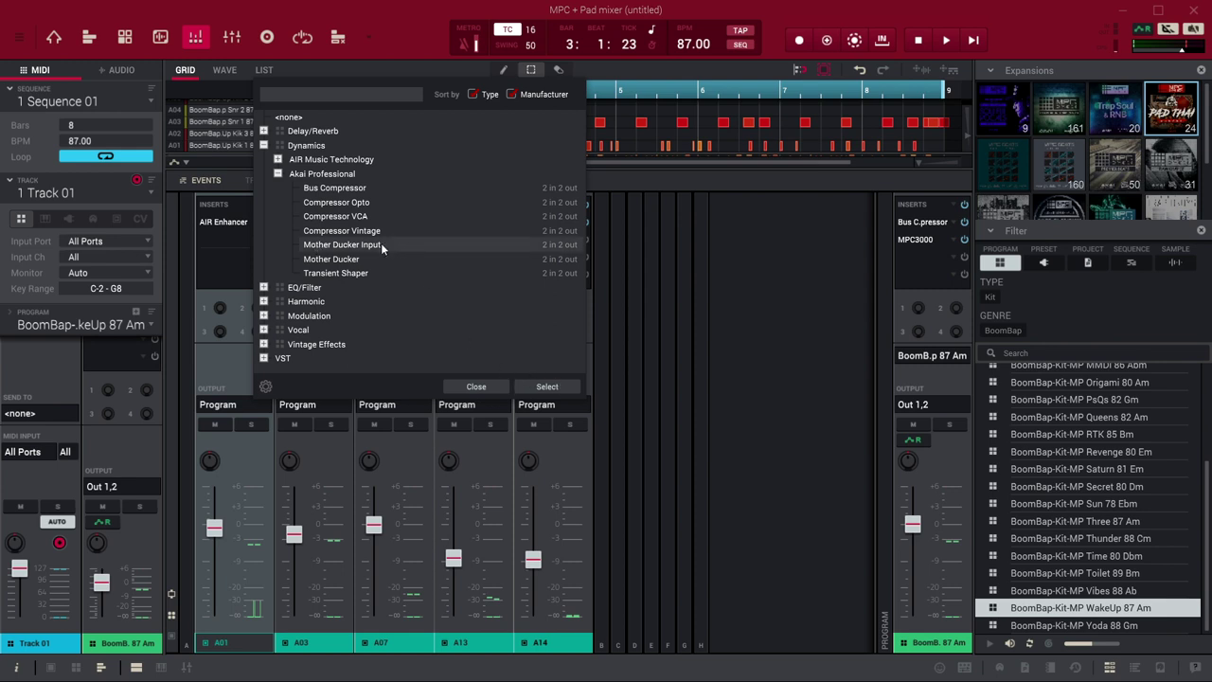
{"action": "double_click", "coordinate": [361, 246]}
{"action": "double_click", "coordinate": [239, 240]}
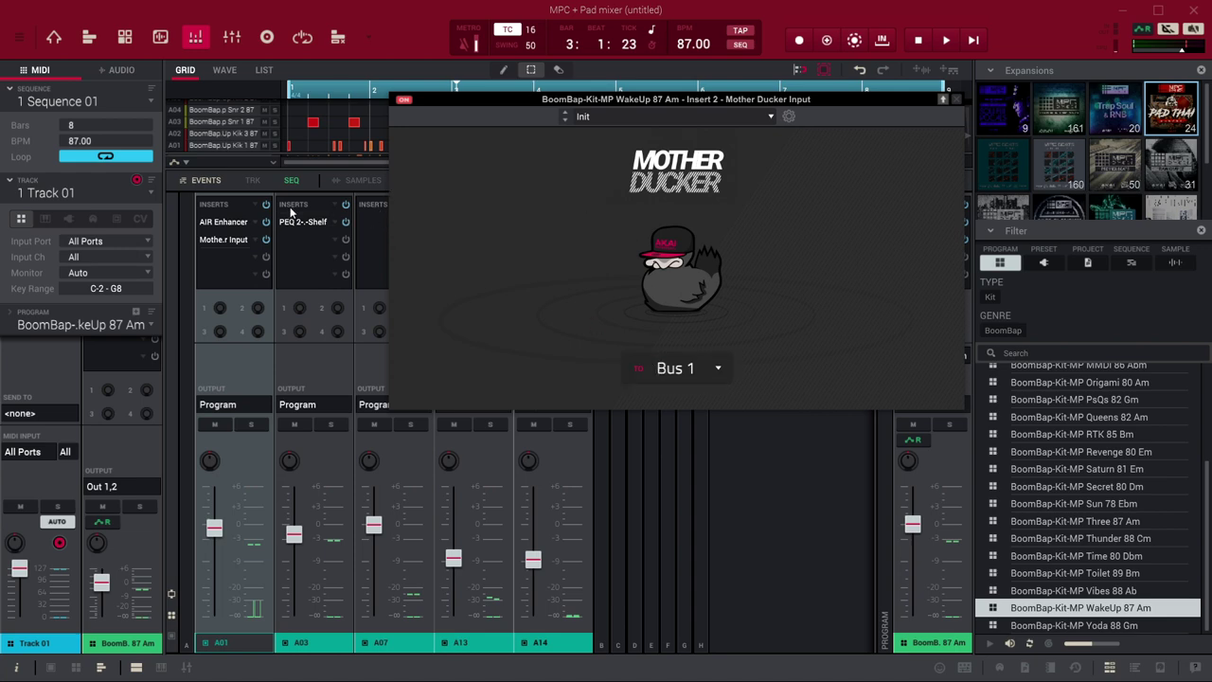
- Reorder pad A01's inserts so Mother Ducker Input comes before AIR Enhancer, check both effects' settings and close their windows
{"action": "left_click_drag", "start_coordinate": [244, 221], "coordinate": [239, 257]}
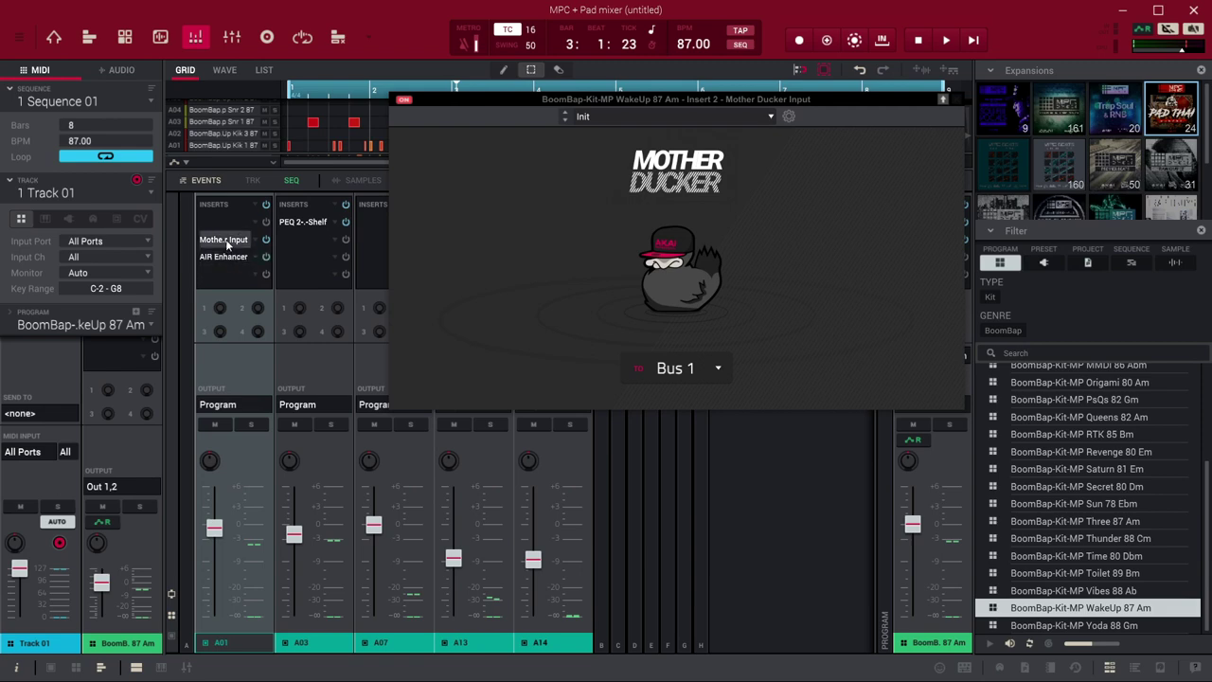
{"action": "left_click", "coordinate": [222, 226]}
{"action": "left_click_drag", "start_coordinate": [224, 263], "coordinate": [227, 240]}
{"action": "double_click", "coordinate": [224, 222]}
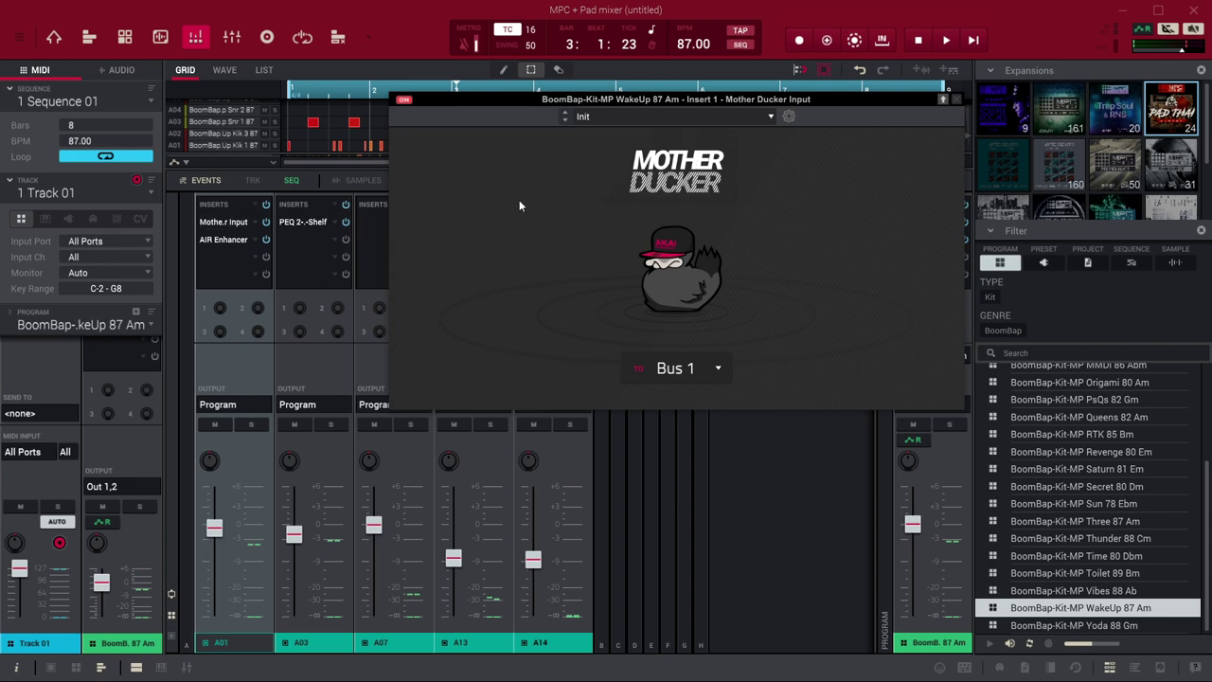
{"action": "double_click", "coordinate": [230, 241]}
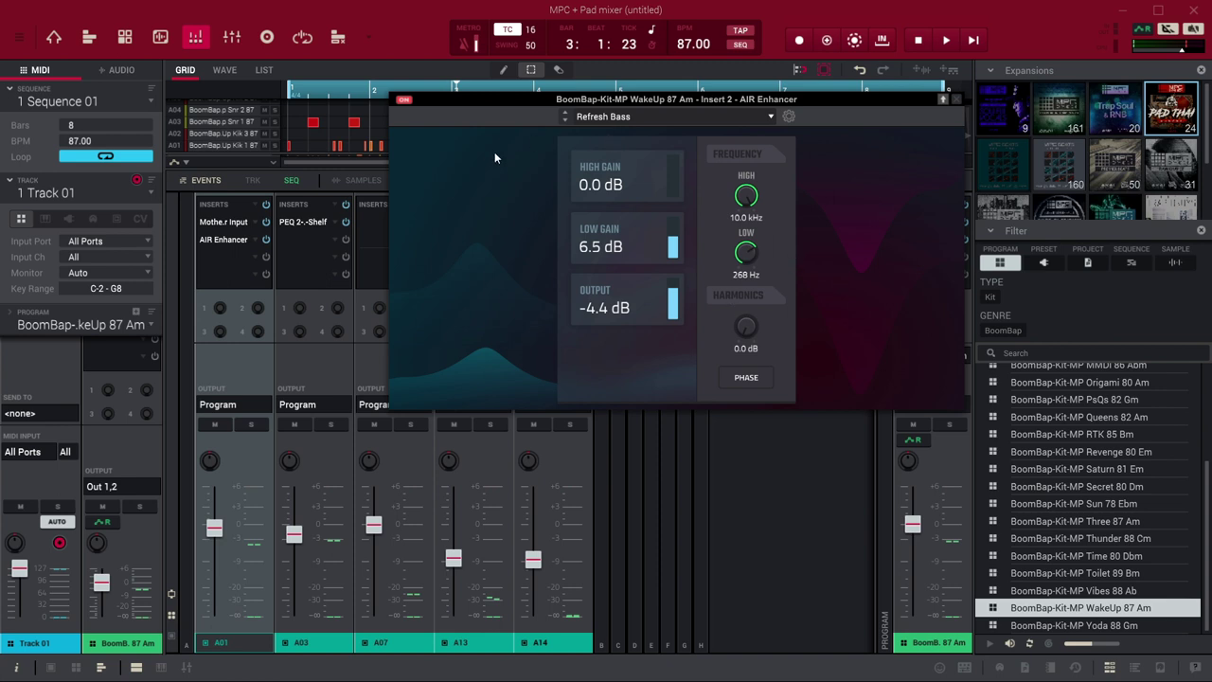
{"action": "left_click", "coordinate": [958, 100]}
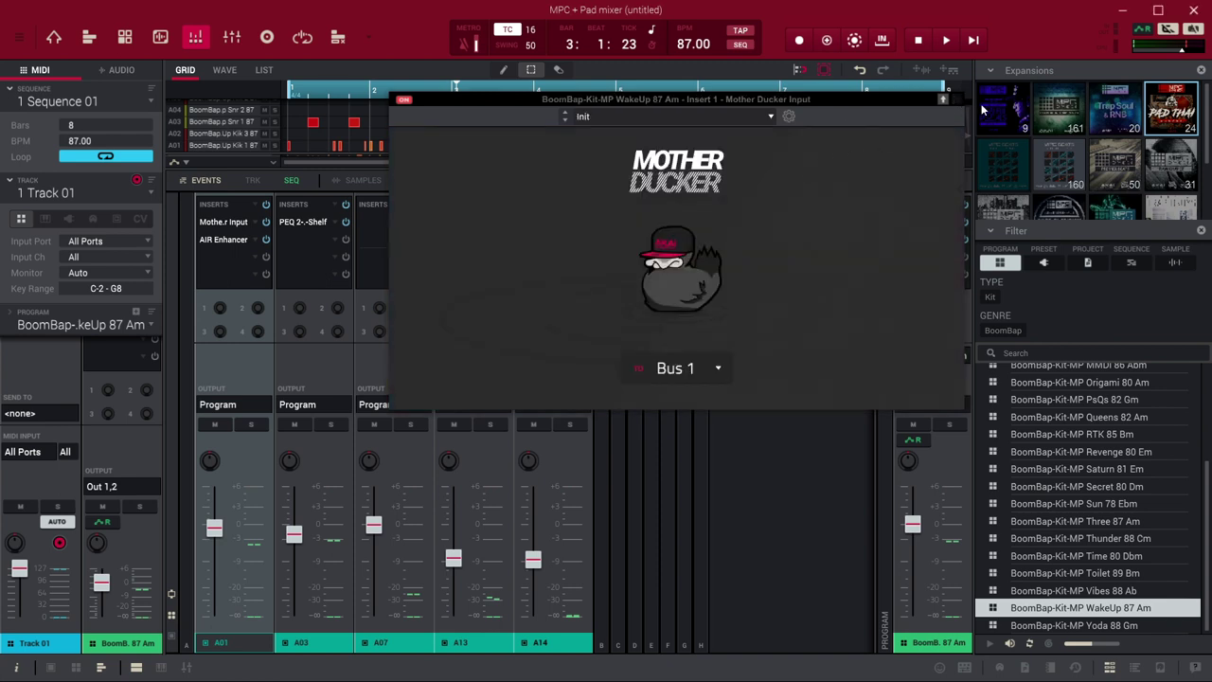
{"action": "left_click", "coordinate": [960, 101]}
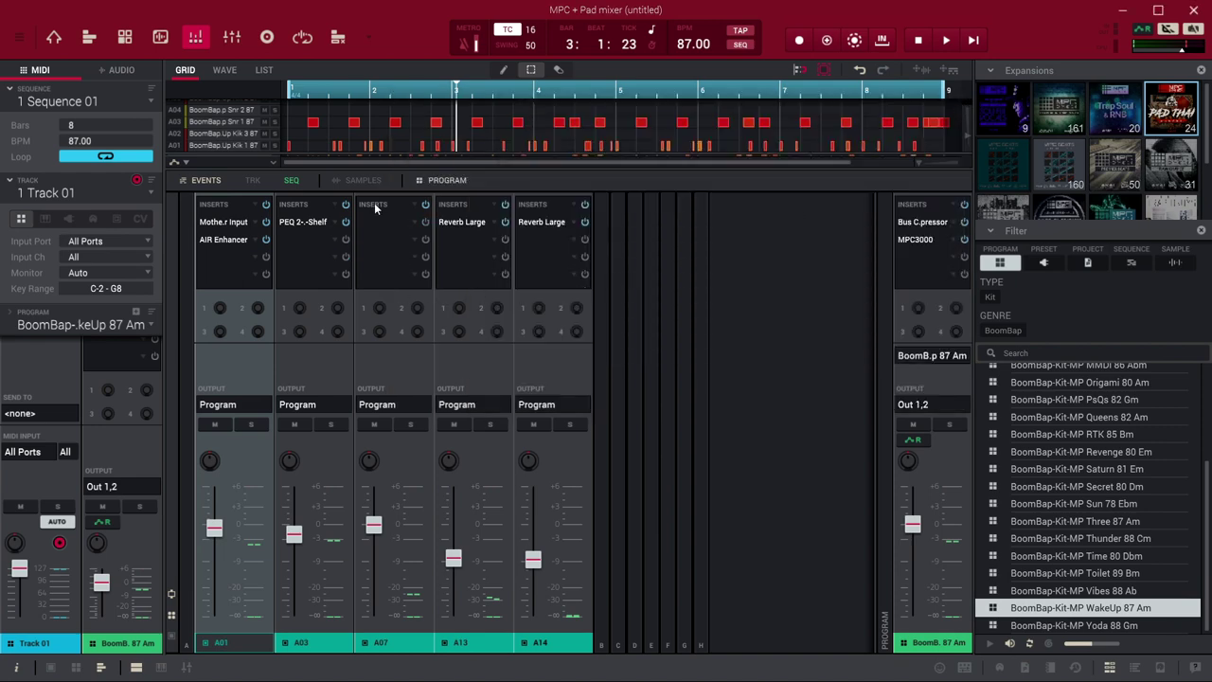
- Show the program channels in the channel mixer and briefly solo the drum and bass programs in turn during playback
{"action": "left_click", "coordinate": [232, 38]}
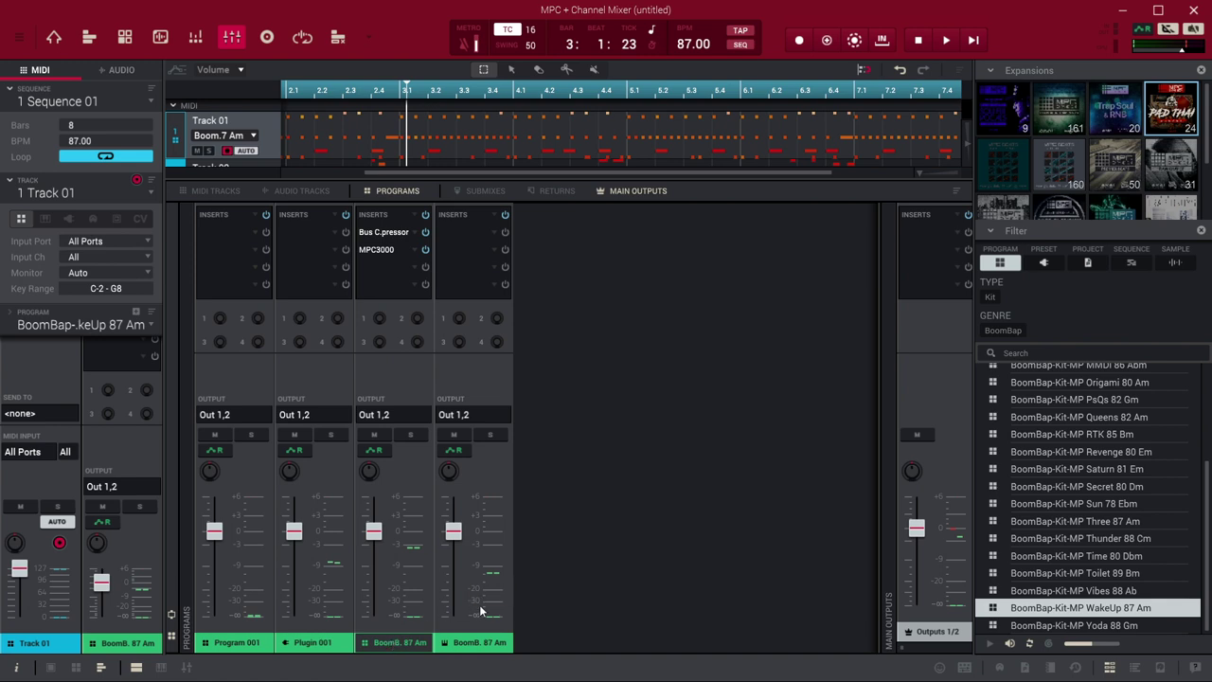
{"action": "mouse_move", "coordinate": [457, 596]}
{"action": "key", "text": "space"}
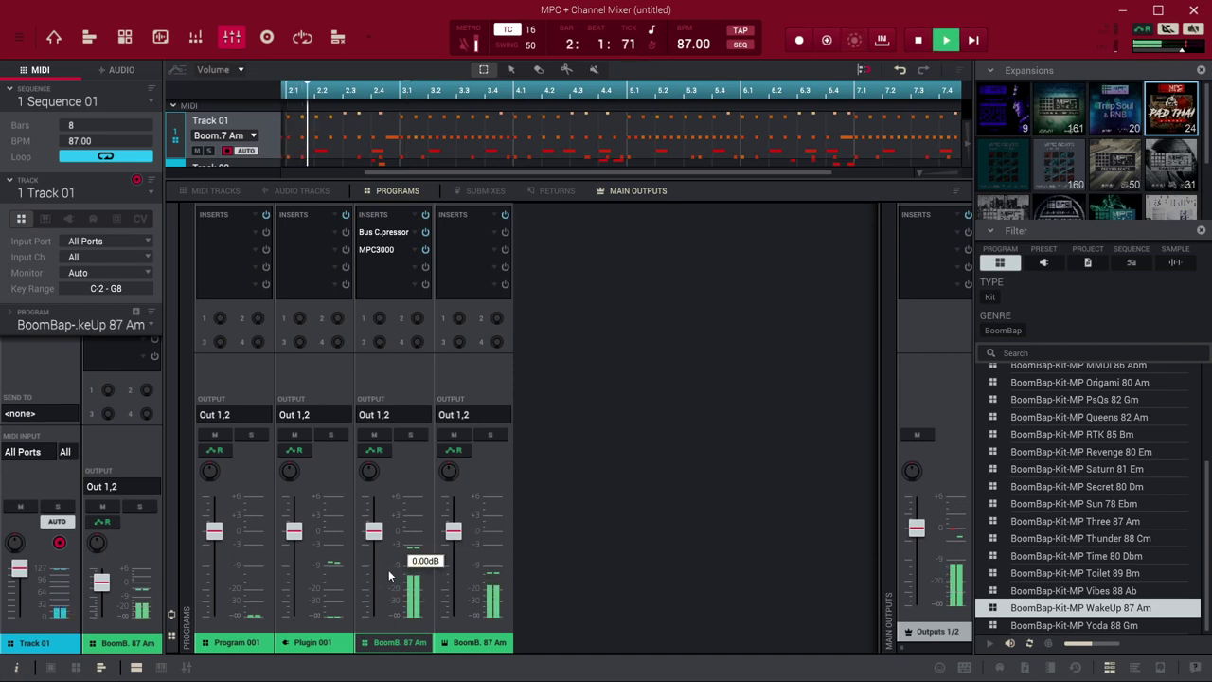
{"action": "left_click", "coordinate": [410, 435]}
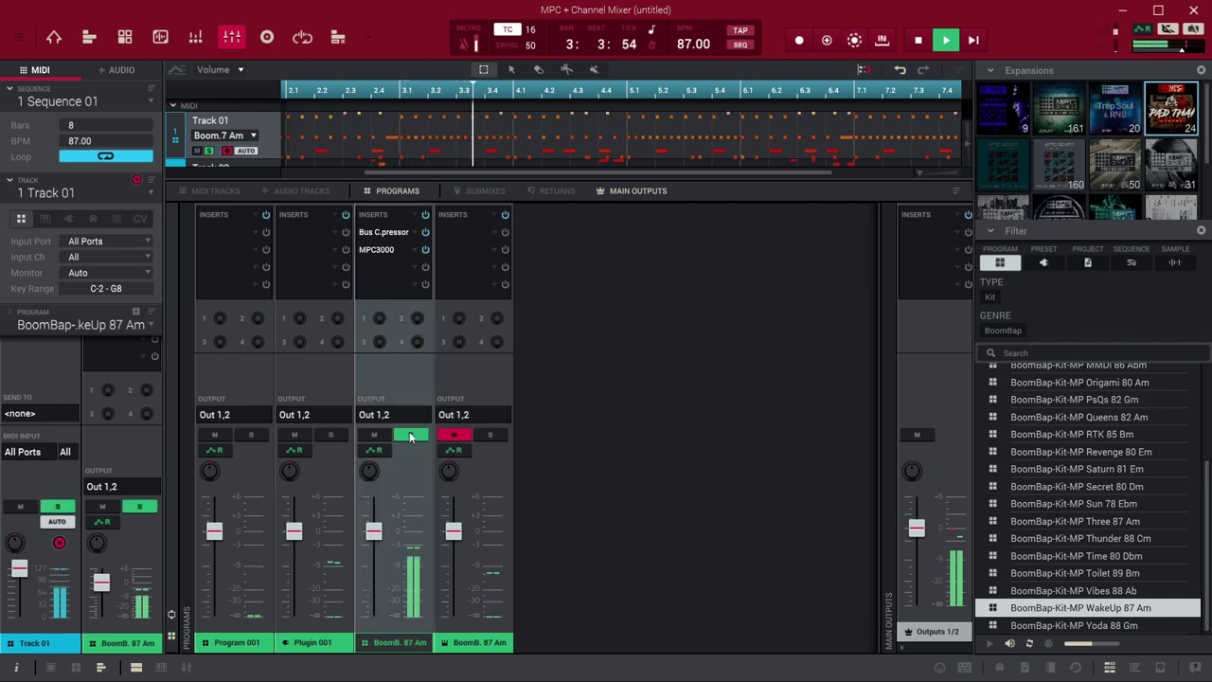
{"action": "left_click", "coordinate": [500, 434]}
{"action": "left_click", "coordinate": [500, 431]}
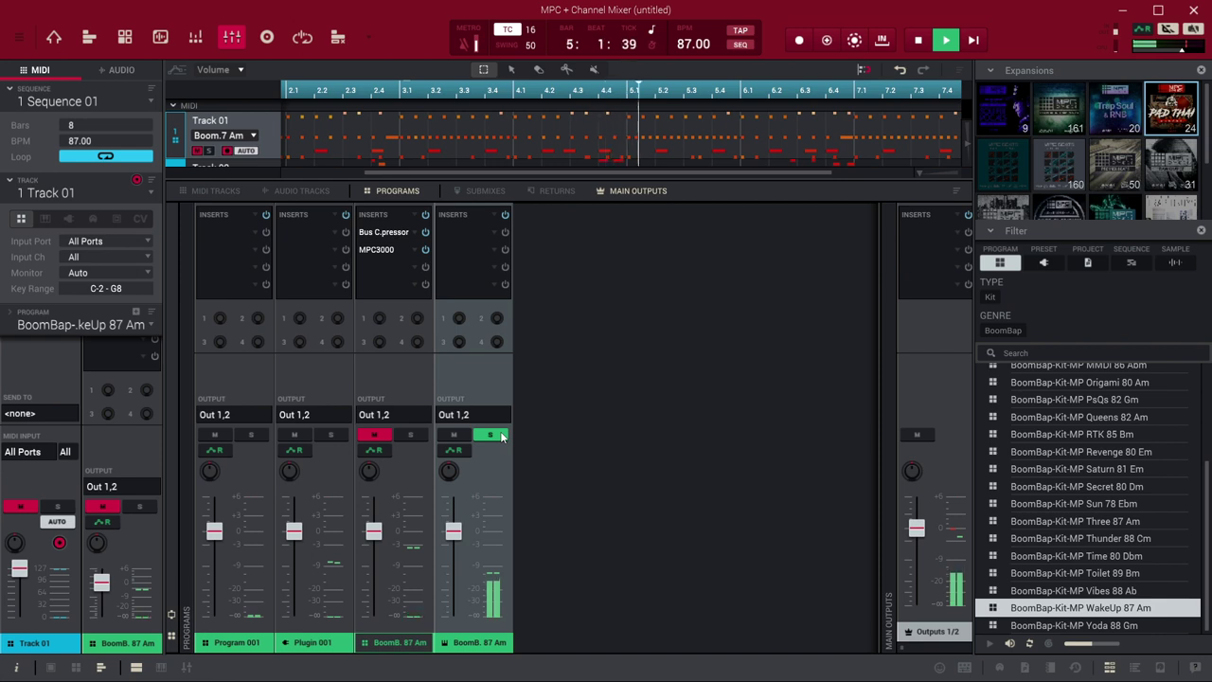
{"action": "left_click", "coordinate": [500, 434]}
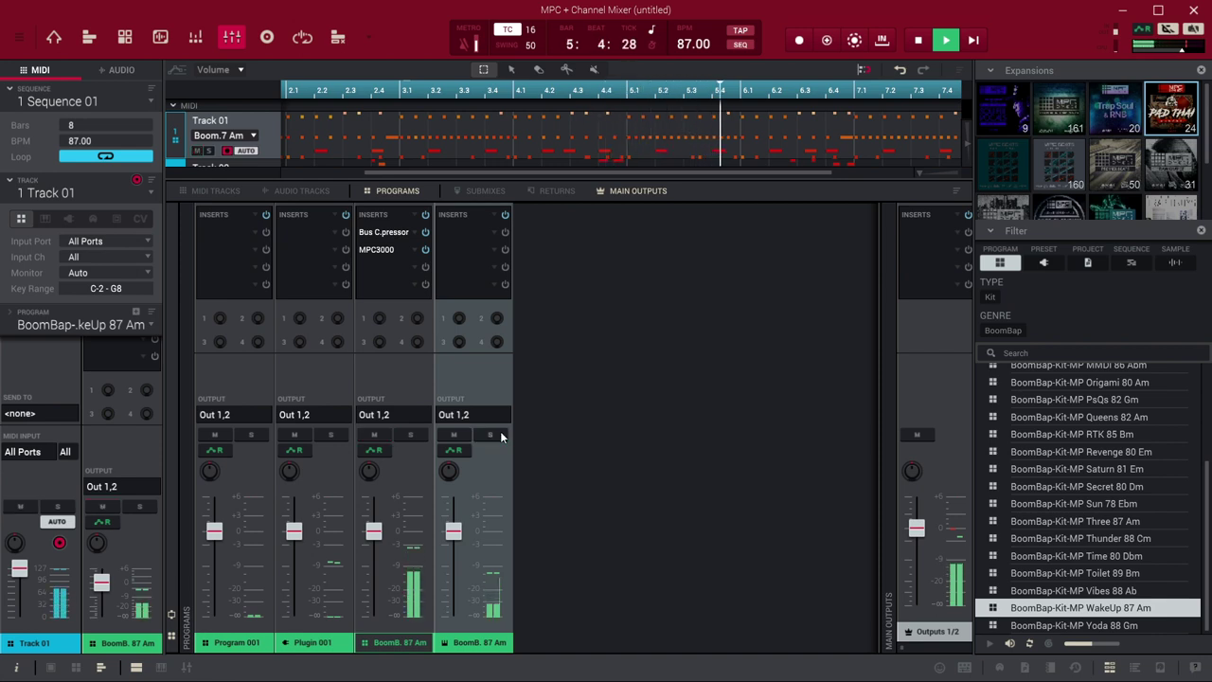
- Load Mother Ducker from the Akai Professional dynamics effects into the bass program's first insert slot and show its settings
{"action": "double_click", "coordinate": [494, 232]}
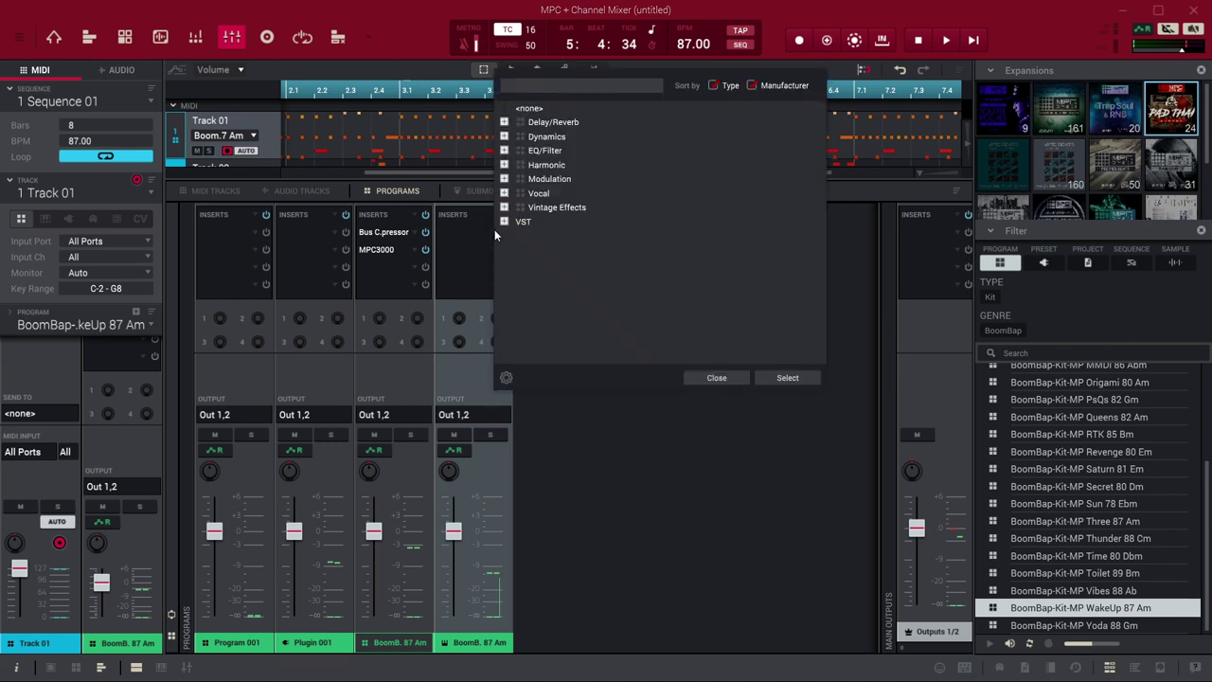
{"action": "left_click", "coordinate": [505, 136]}
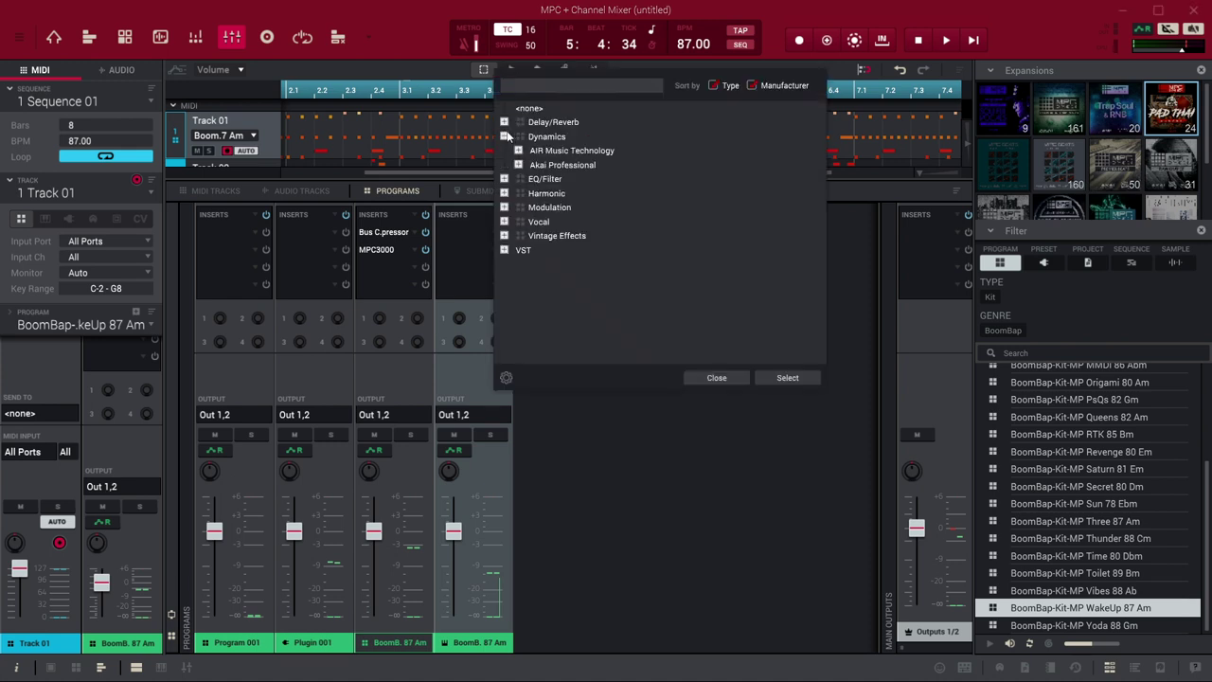
{"action": "left_click", "coordinate": [519, 165]}
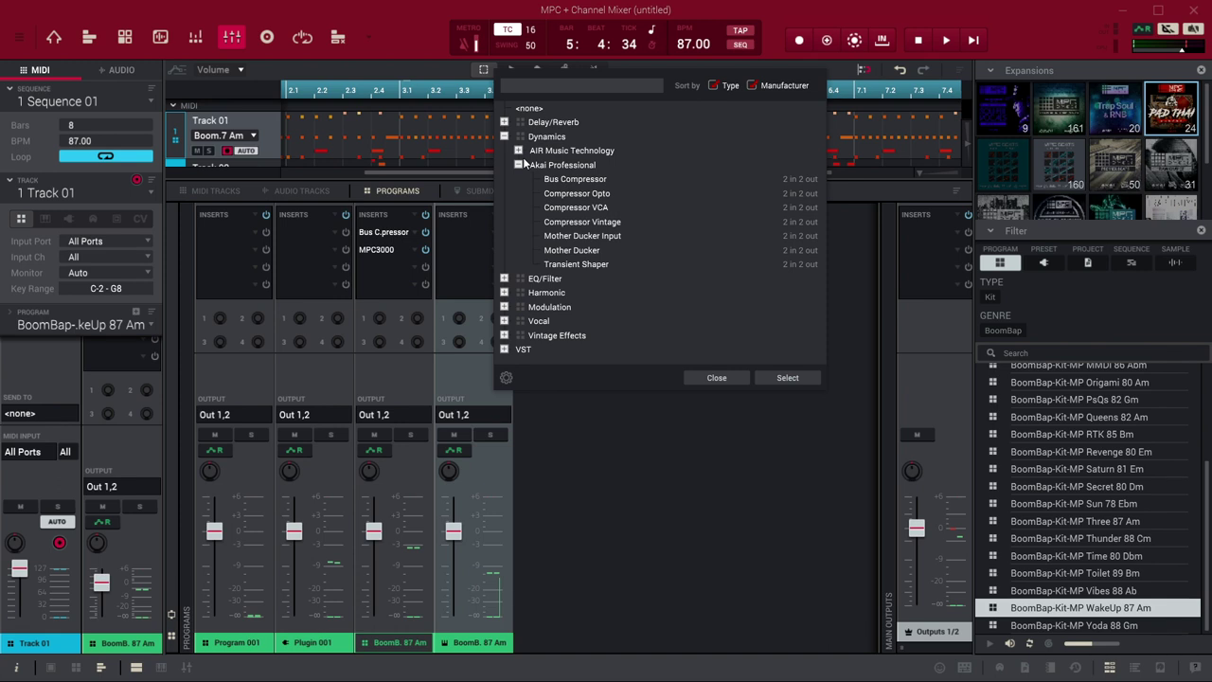
{"action": "left_click", "coordinate": [561, 252]}
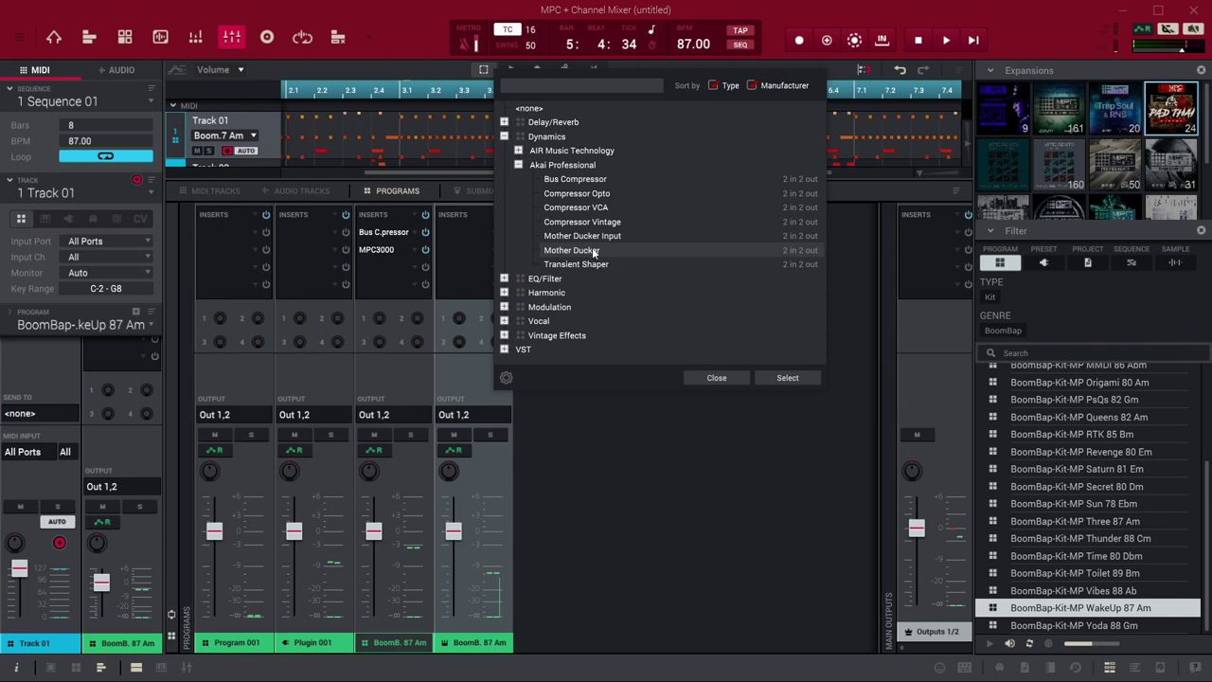
{"action": "double_click", "coordinate": [572, 250]}
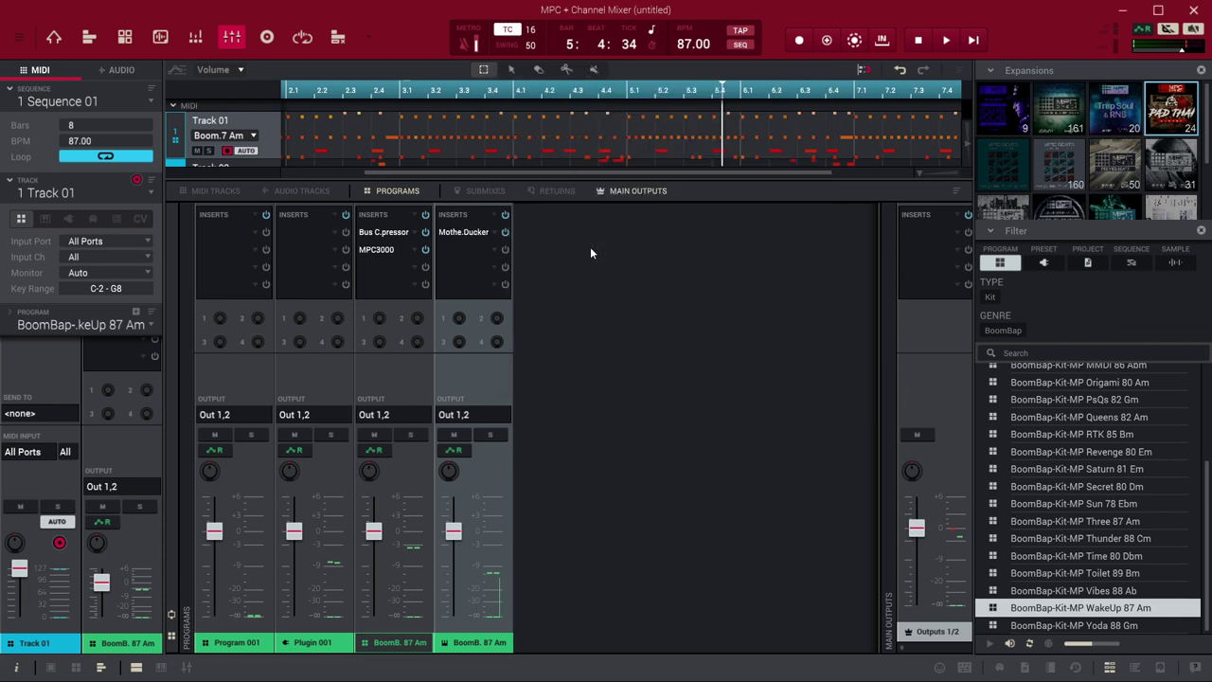
{"action": "left_click", "coordinate": [483, 234]}
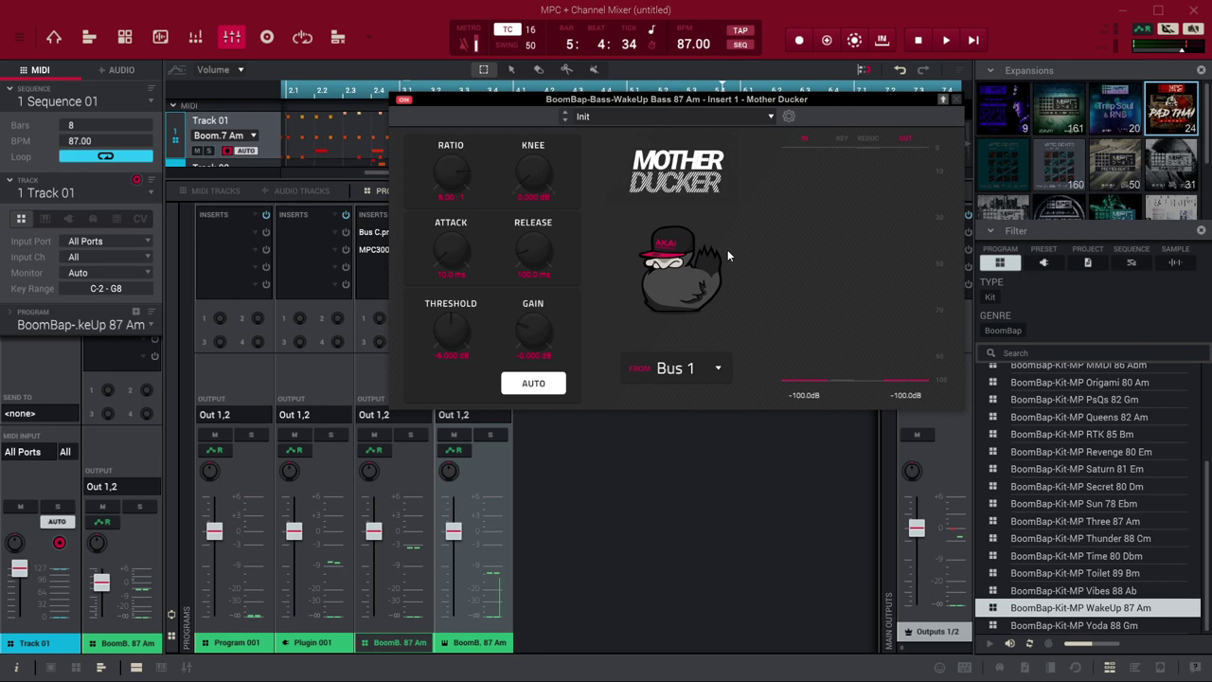
- During playback, set the bass's Mother Ducker to a ratio of about 25:1, attack 1.0 ms, release about 48 ms and threshold about -6 dB
{"action": "key", "text": "space"}
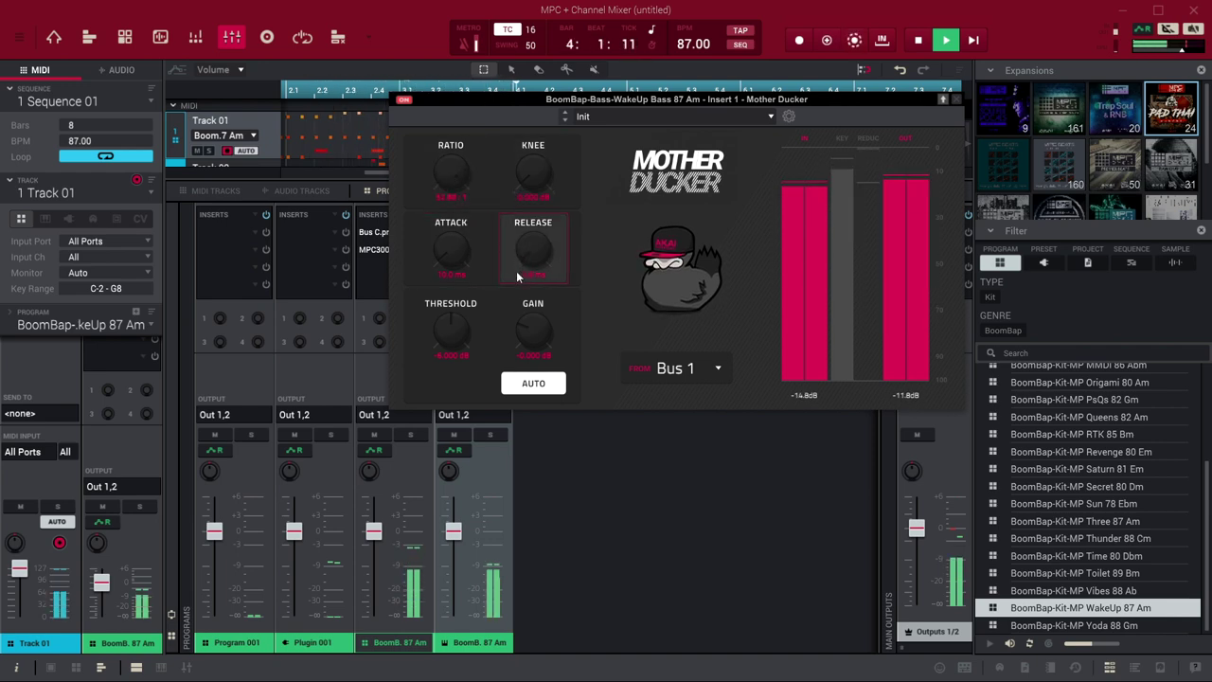
{"action": "left_click_drag", "start_coordinate": [445, 326], "coordinate": [444, 343]}
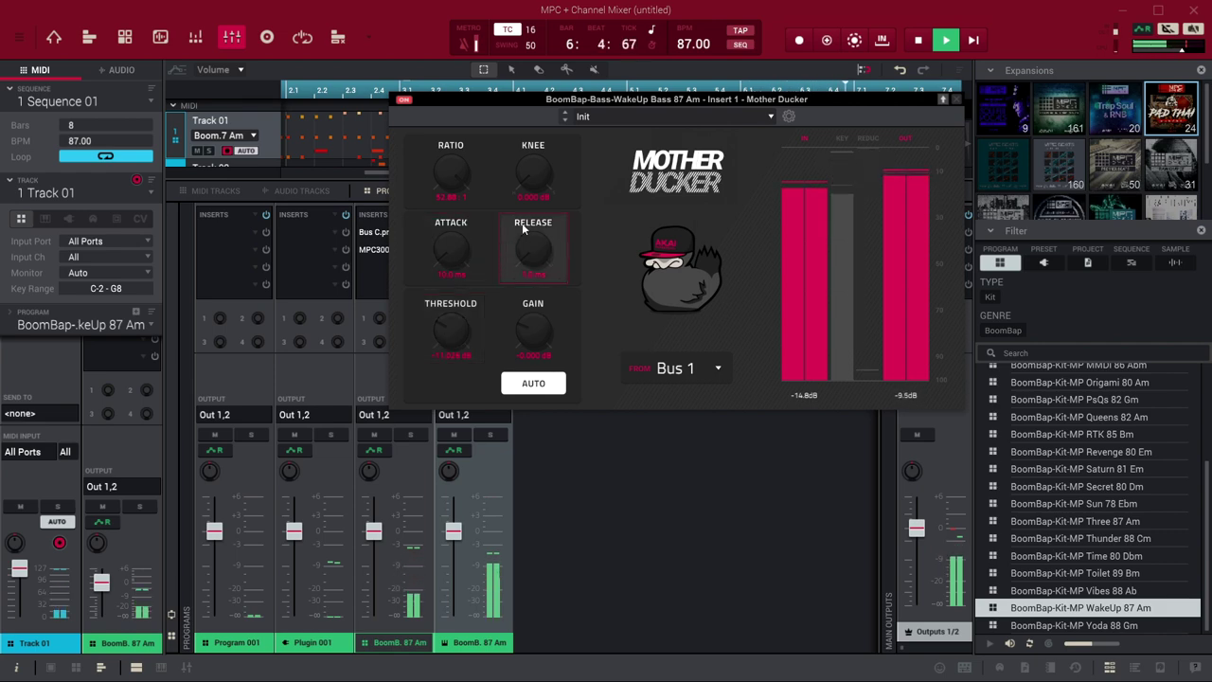
{"action": "mouse_move", "coordinate": [456, 171]}
{"action": "left_mouse_down"}
{"action": "mouse_move", "coordinate": [451, 194]}
{"action": "mouse_move", "coordinate": [450, 175]}
{"action": "left_mouse_up"}
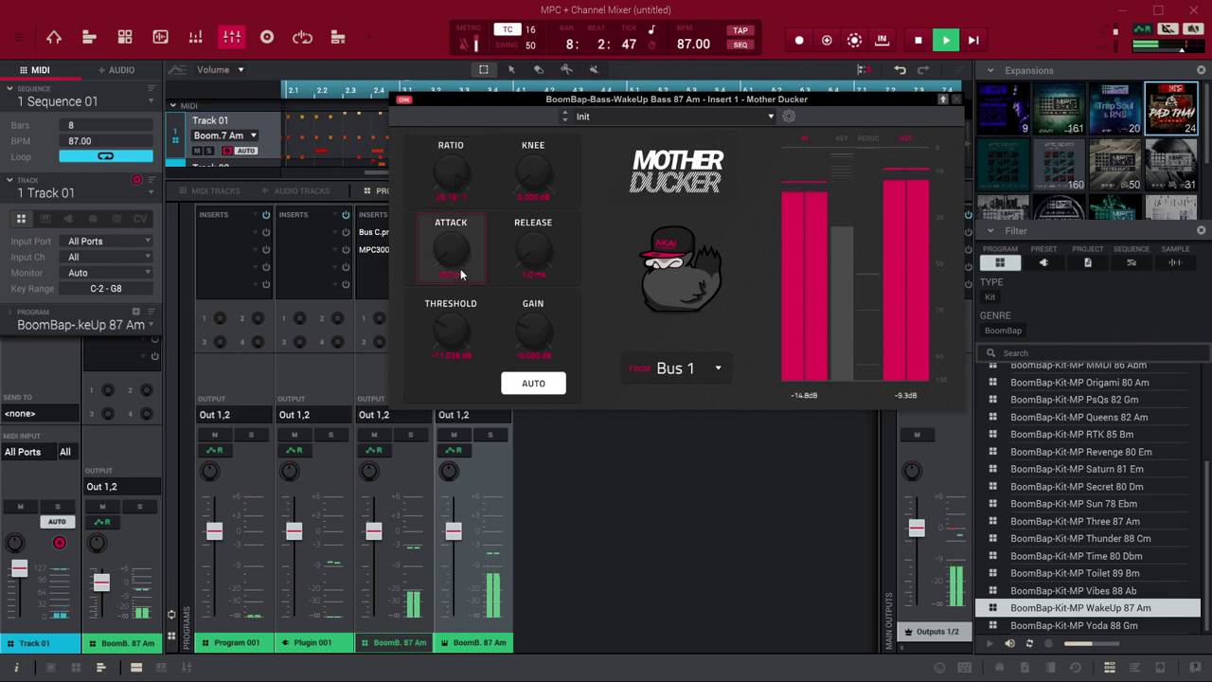
{"action": "left_click_drag", "start_coordinate": [530, 254], "coordinate": [535, 256]}
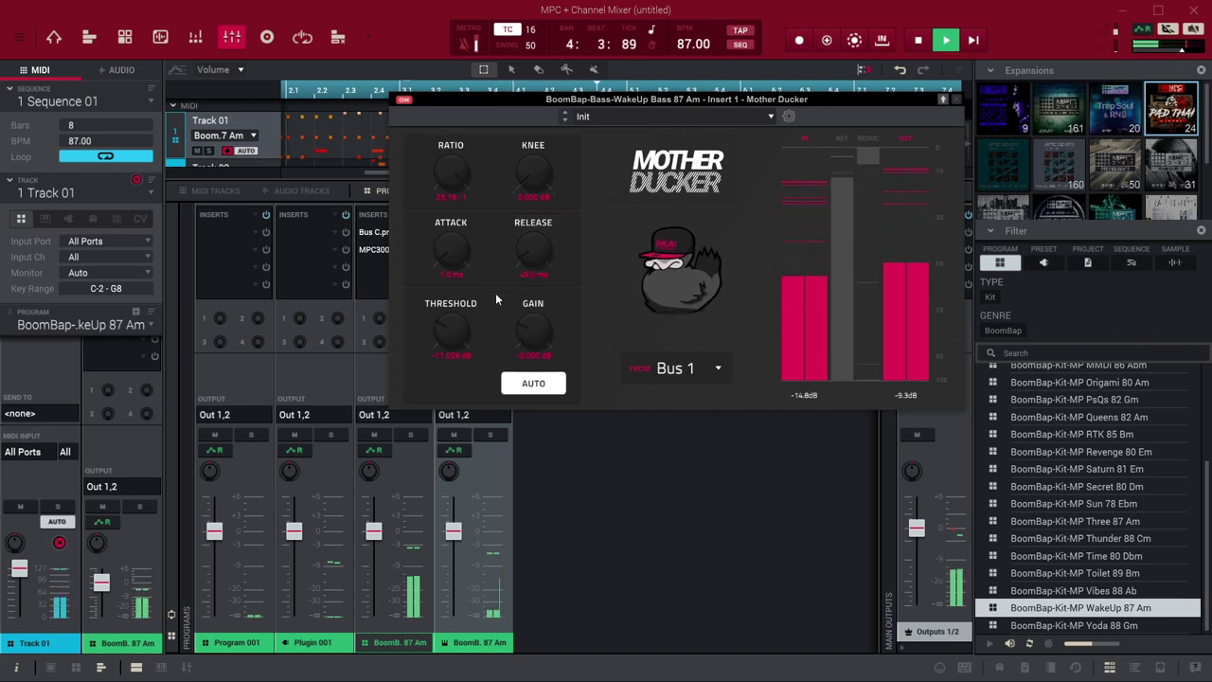
{"action": "left_click_drag", "start_coordinate": [454, 327], "coordinate": [452, 312]}
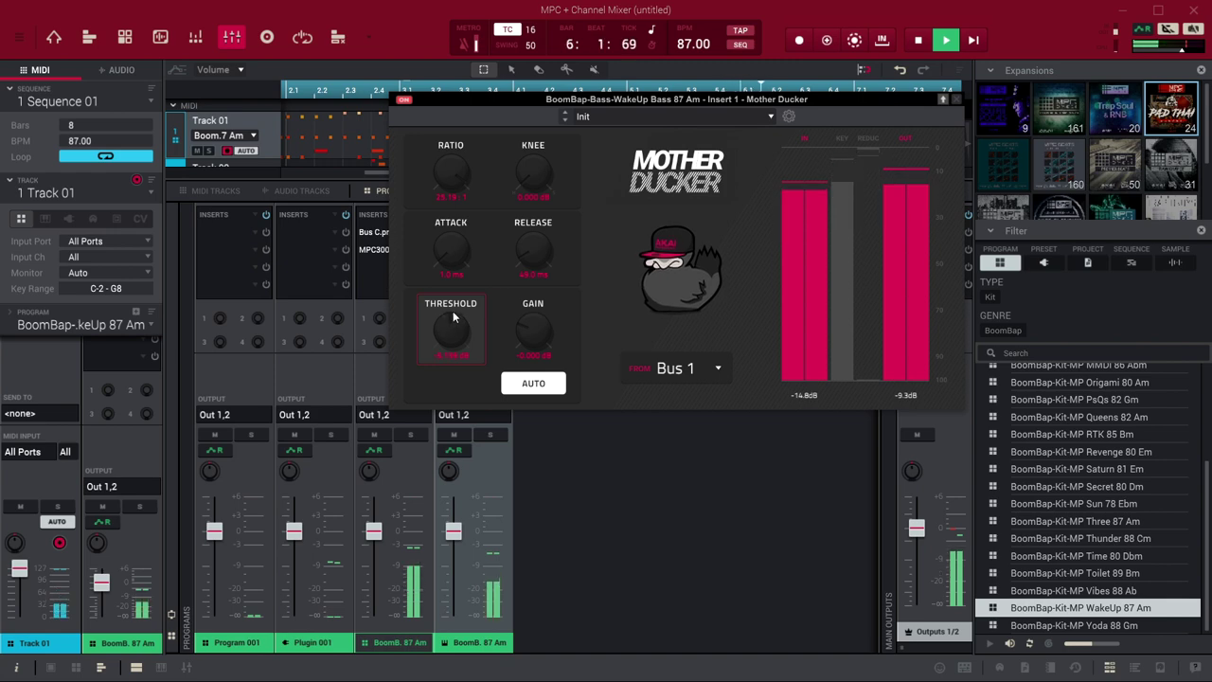
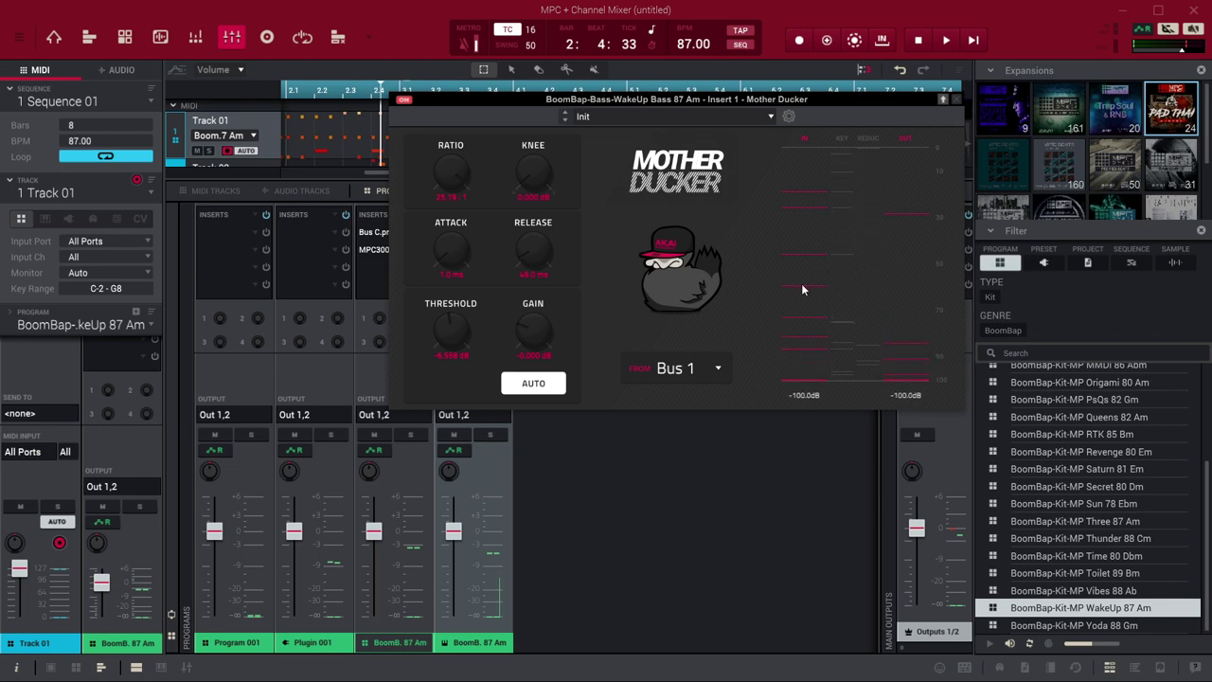
- Play the beat briefly to check the ducking on the bass's Mother Ducker meters, and close the effect window
{"action": "key", "text": "space"}
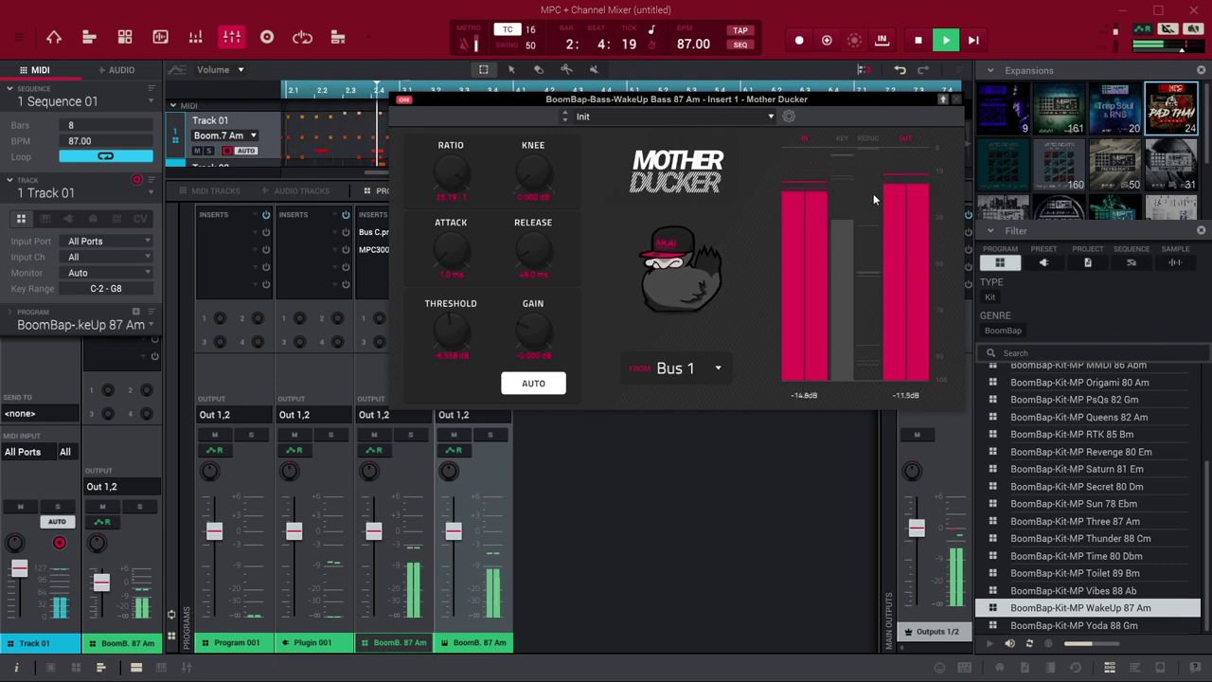
{"action": "key", "text": "space"}
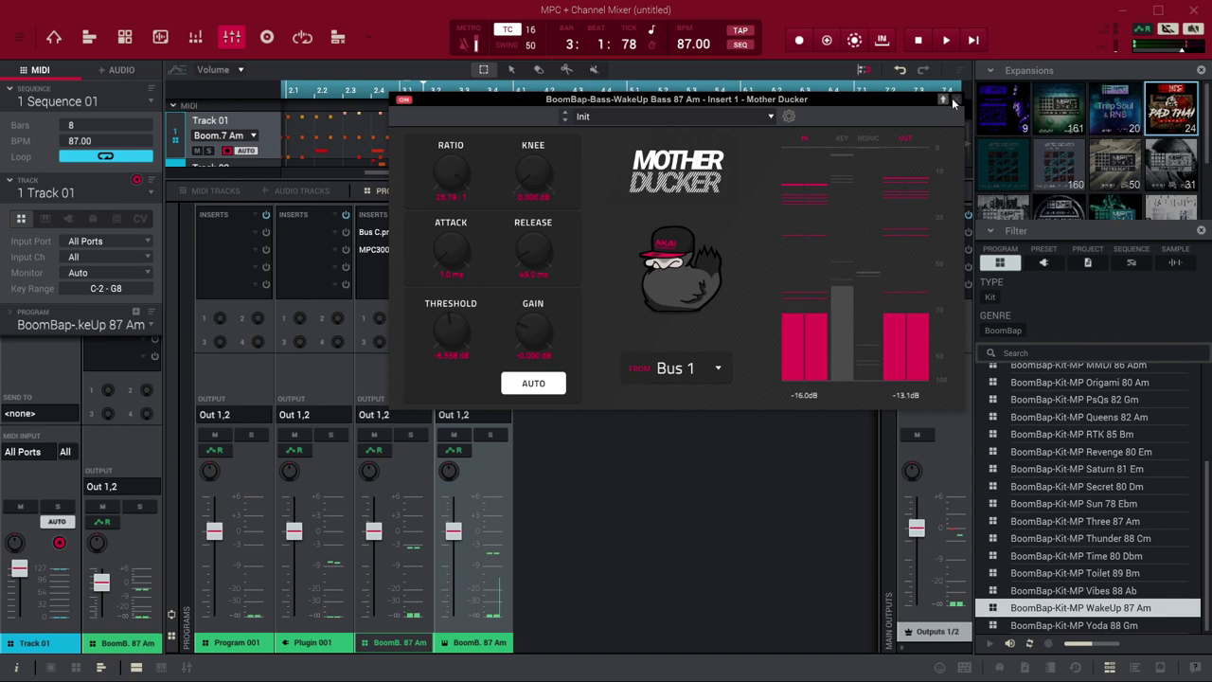
{"action": "left_click", "coordinate": [951, 97]}
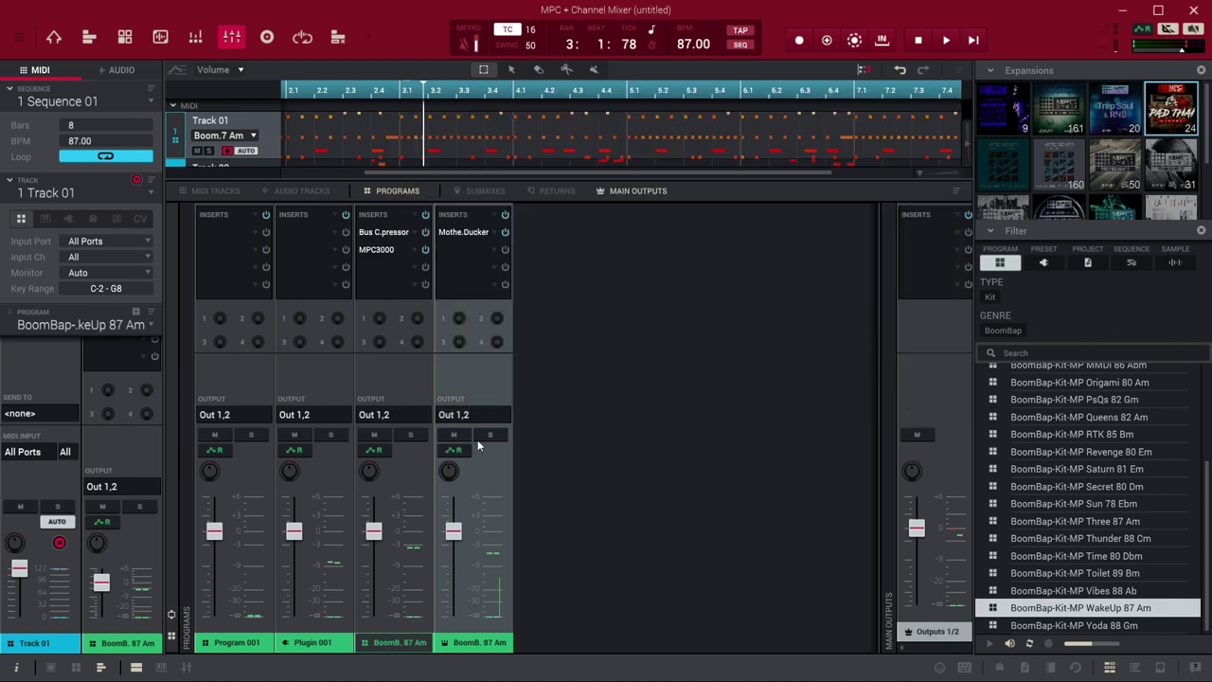
- Load AIR Amp Sim from the AIR Music Technology harmonic effects into the bass program's second insert slot and show its settings
{"action": "left_click", "coordinate": [491, 250]}
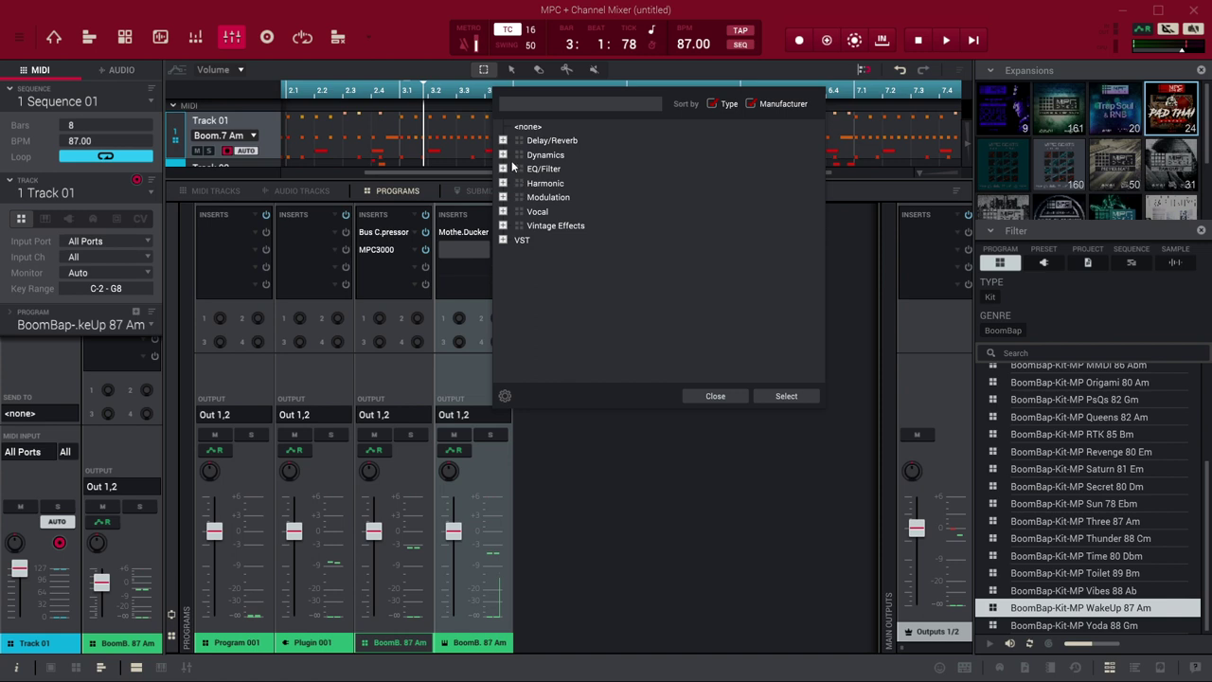
{"action": "left_click", "coordinate": [503, 183]}
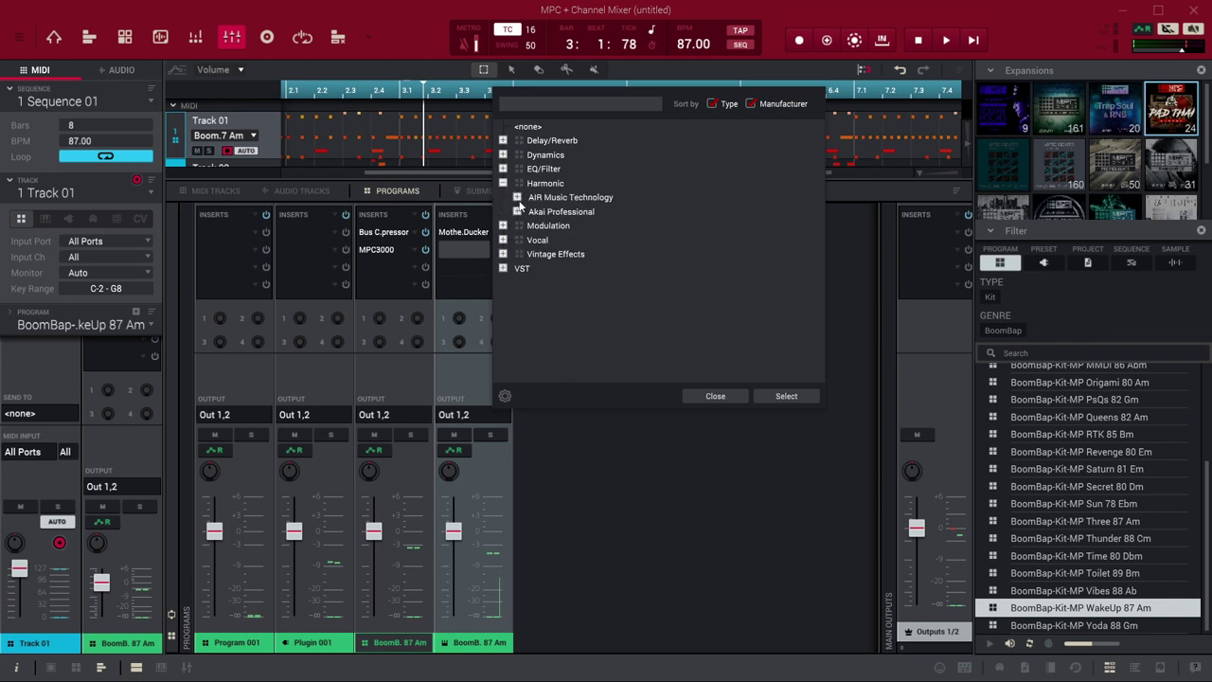
{"action": "left_click", "coordinate": [518, 197]}
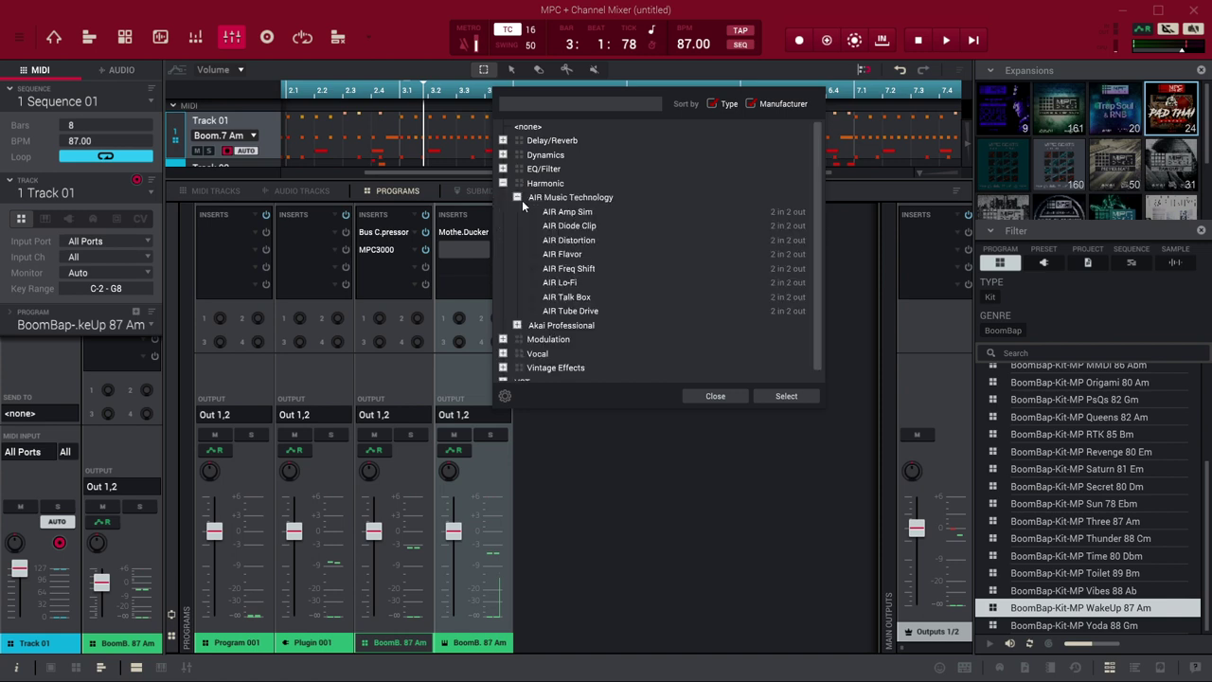
{"action": "double_click", "coordinate": [573, 213]}
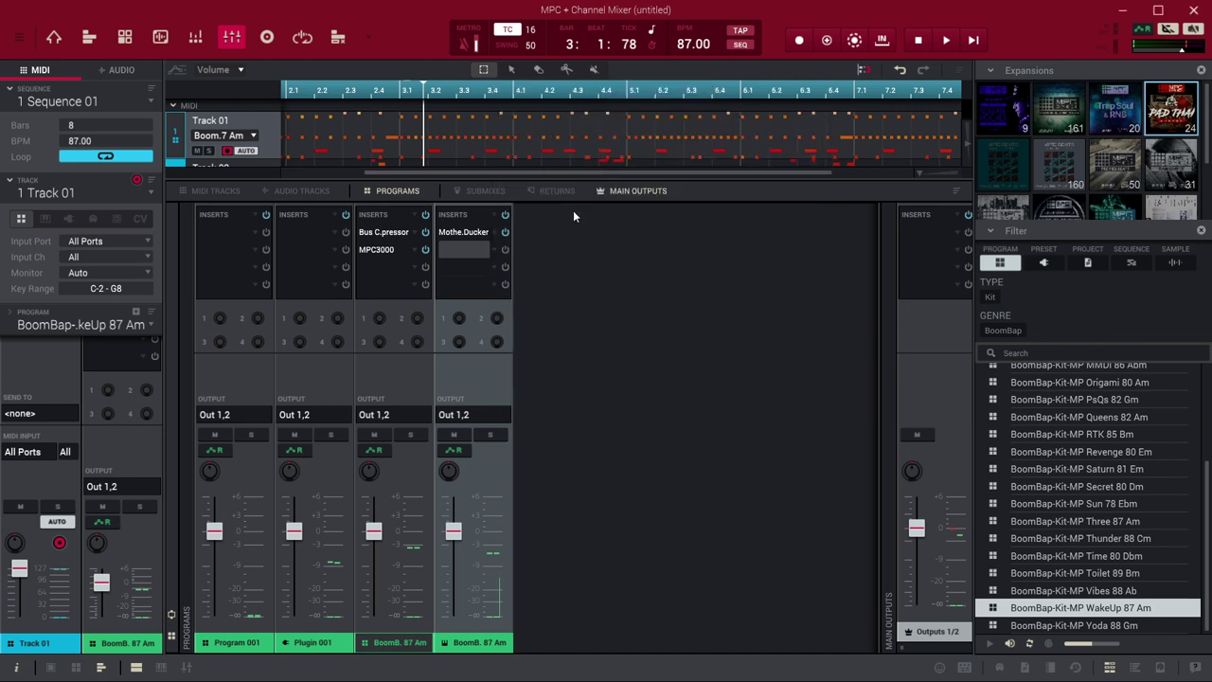
{"action": "left_click", "coordinate": [470, 251]}
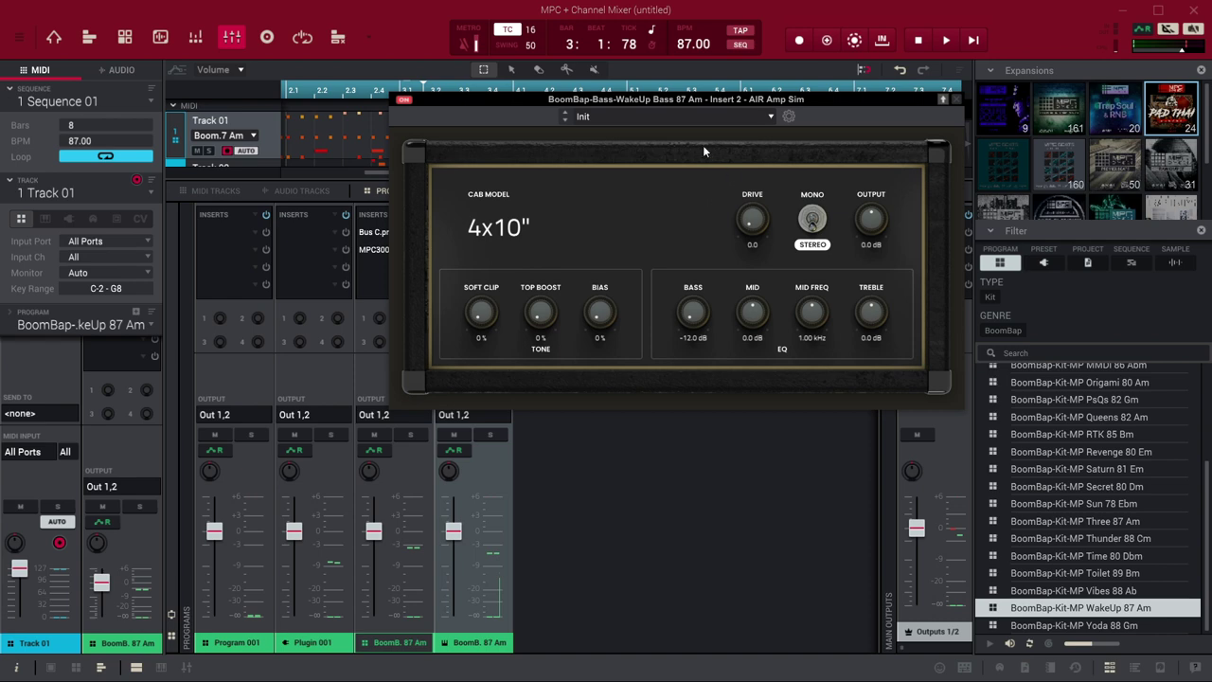
- Load the Bright DI preset in the bass's AIR Amp Sim and step through the following presets to Combo Rhythm
{"action": "left_click", "coordinate": [772, 117]}
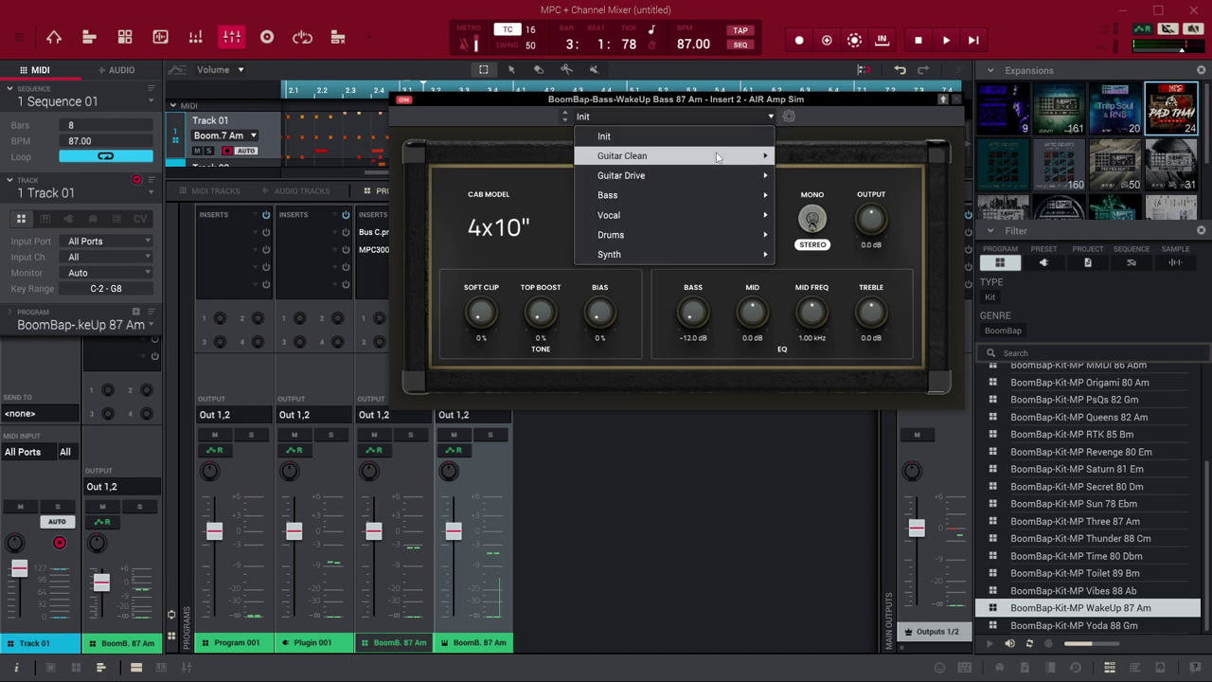
{"action": "mouse_move", "coordinate": [718, 158]}
{"action": "left_click", "coordinate": [817, 159]}
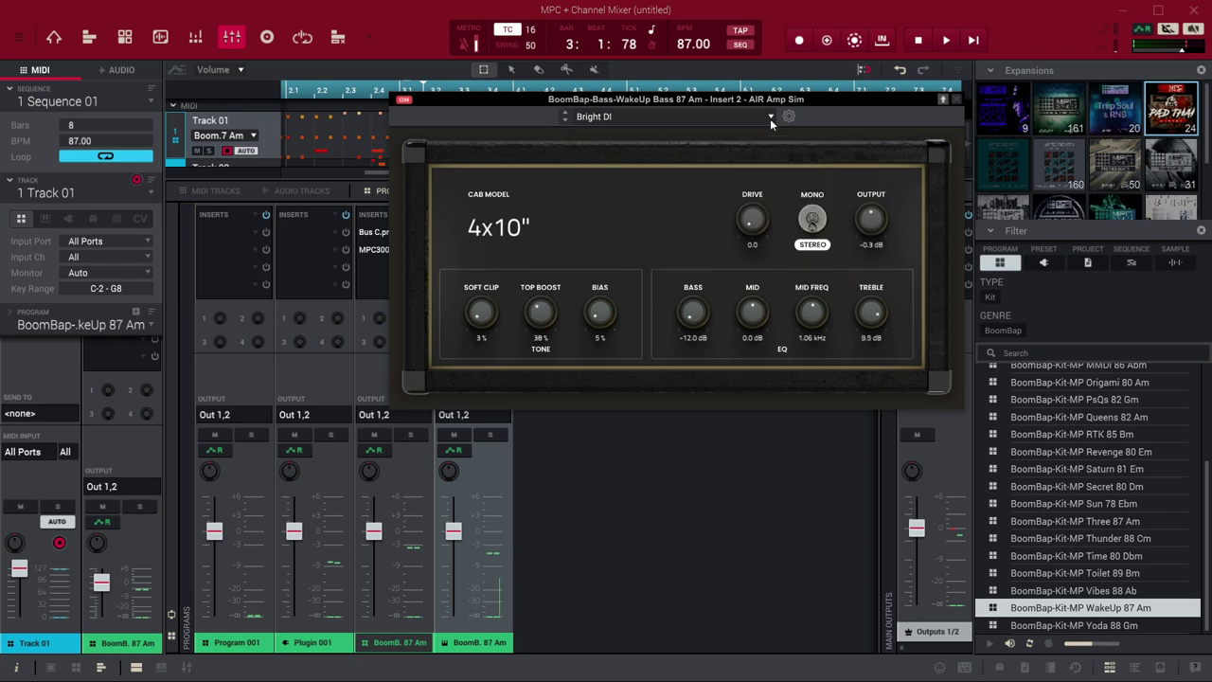
{"action": "left_click", "coordinate": [565, 120]}
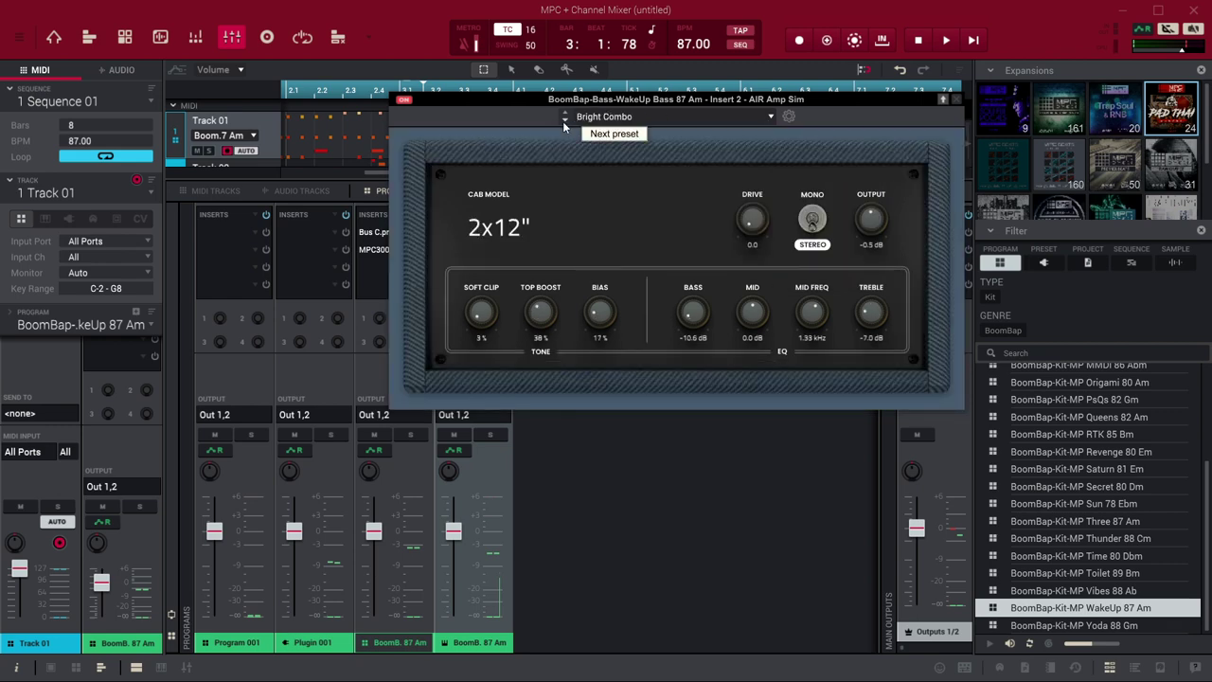
{"action": "left_click", "coordinate": [563, 122]}
{"action": "left_click", "coordinate": [564, 121]}
{"action": "left_click", "coordinate": [563, 122]}
{"action": "left_click", "coordinate": [564, 121]}
{"action": "left_click", "coordinate": [564, 121]}
{"action": "left_click", "coordinate": [563, 122]}
{"action": "left_click", "coordinate": [563, 121]}
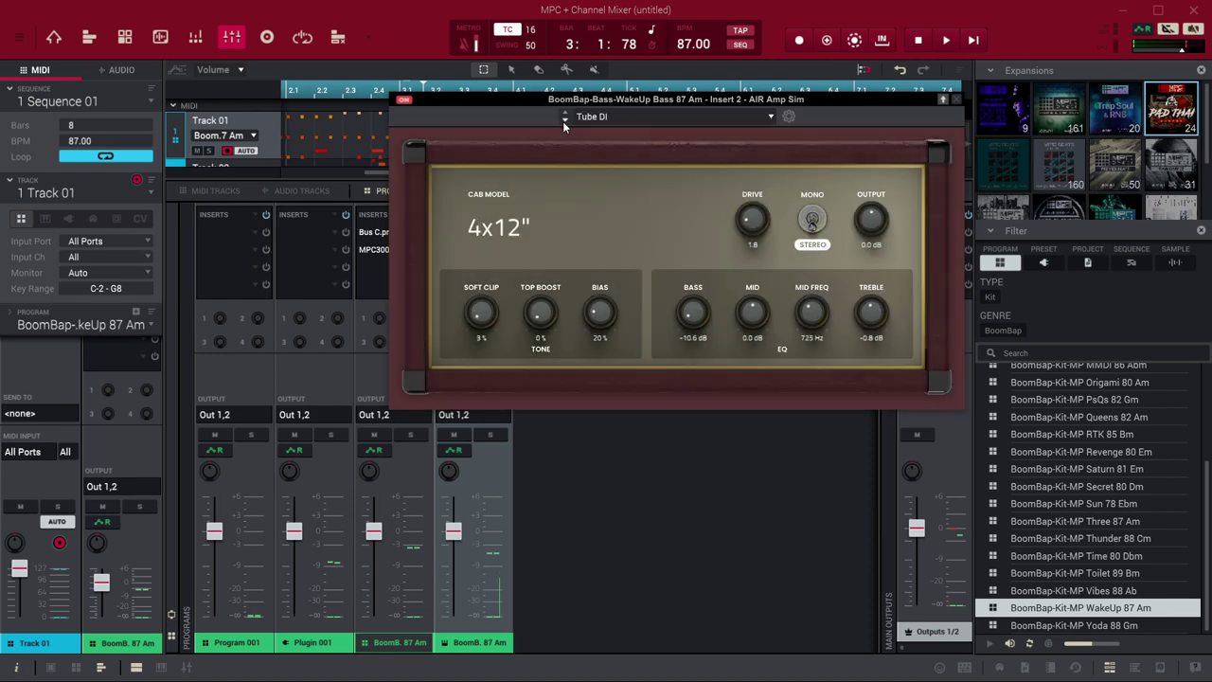
{"action": "left_click", "coordinate": [563, 121]}
{"action": "left_click", "coordinate": [564, 121]}
{"action": "left_click", "coordinate": [564, 122]}
- During playback, set the Amp Sim to drive 5.8, mono, soft clip 30% and top boost 34%
{"action": "key", "text": "space"}
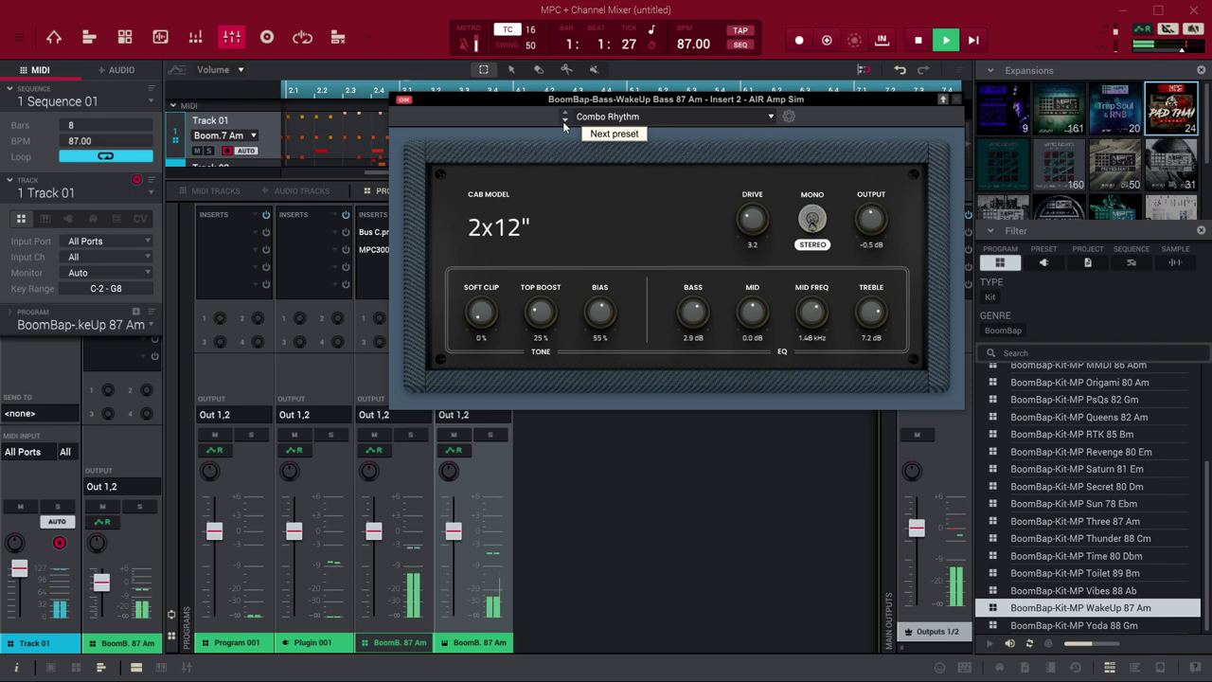
{"action": "left_click_drag", "start_coordinate": [745, 237], "coordinate": [764, 220]}
{"action": "left_click", "coordinate": [813, 219]}
{"action": "left_click", "coordinate": [812, 219]}
{"action": "left_click", "coordinate": [817, 217]}
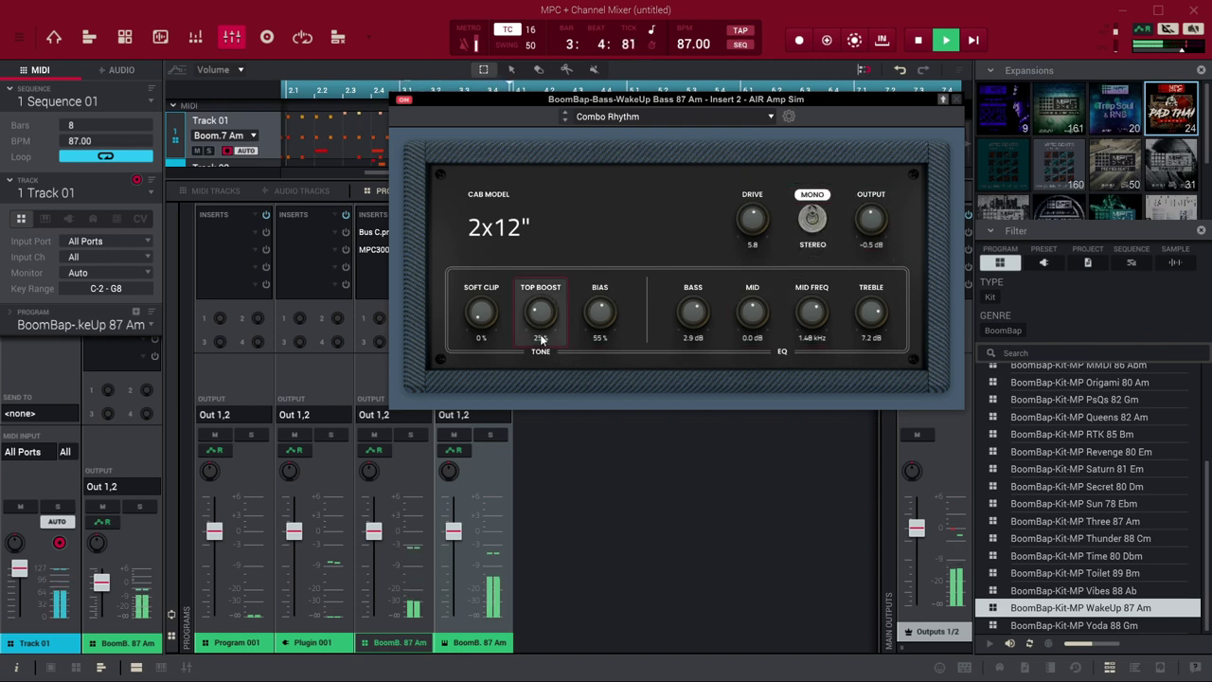
{"action": "mouse_move", "coordinate": [481, 317]}
{"action": "left_mouse_down"}
{"action": "mouse_move", "coordinate": [467, 290]}
{"action": "mouse_move", "coordinate": [467, 305]}
{"action": "left_mouse_up"}
{"action": "left_click_drag", "start_coordinate": [537, 322], "coordinate": [539, 311]}
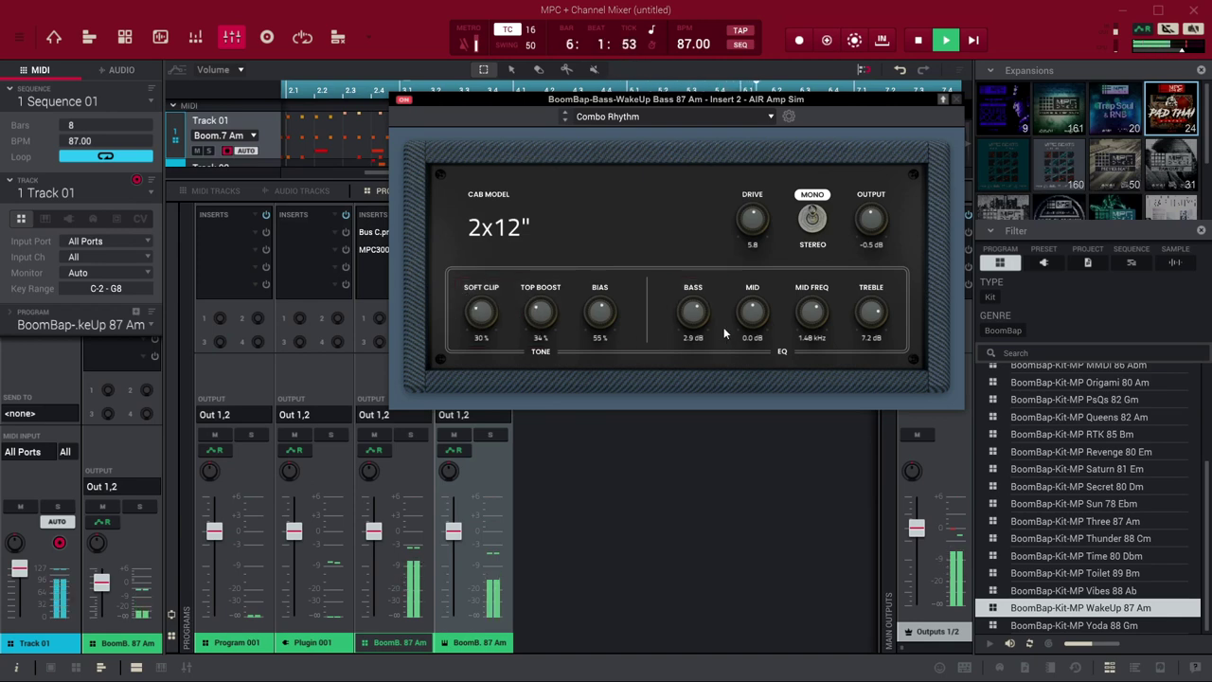
- Set the Amp Sim's mid to -6.6 dB at 669 Hz, treble -2.1 dB, bass 4.2 dB and top boost 46%, then stop playback and close it
{"action": "left_click_drag", "start_coordinate": [752, 320], "coordinate": [853, 347]}
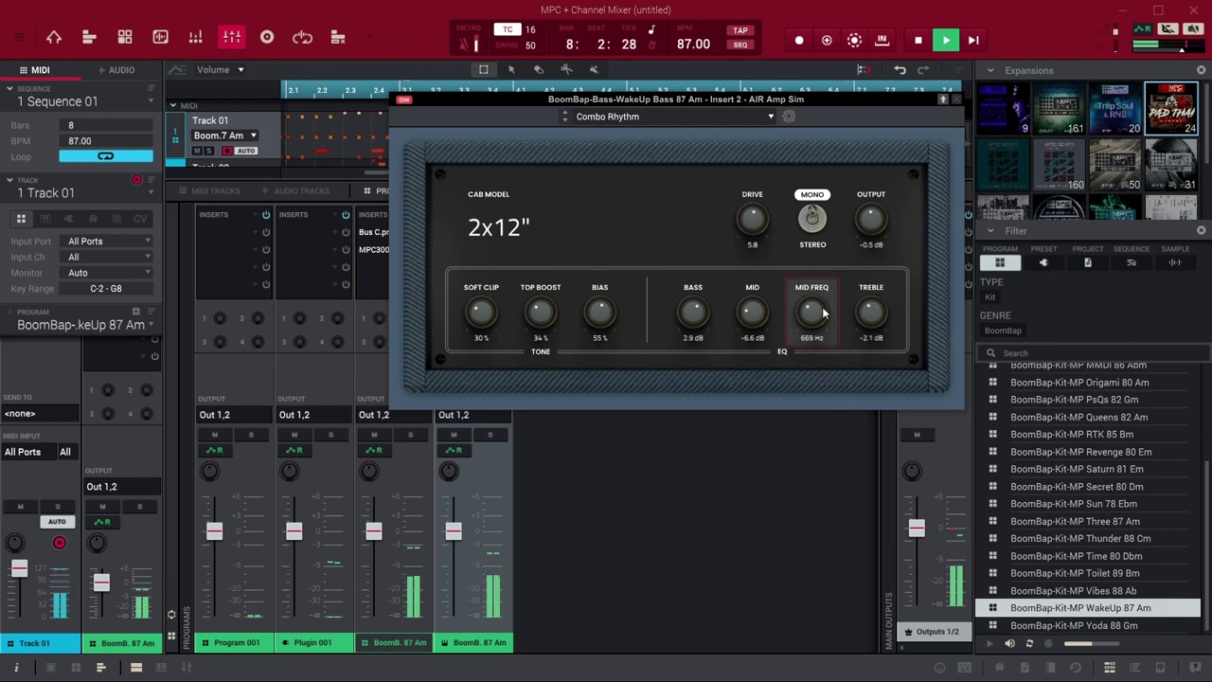
{"action": "left_click_drag", "start_coordinate": [701, 324], "coordinate": [691, 317]}
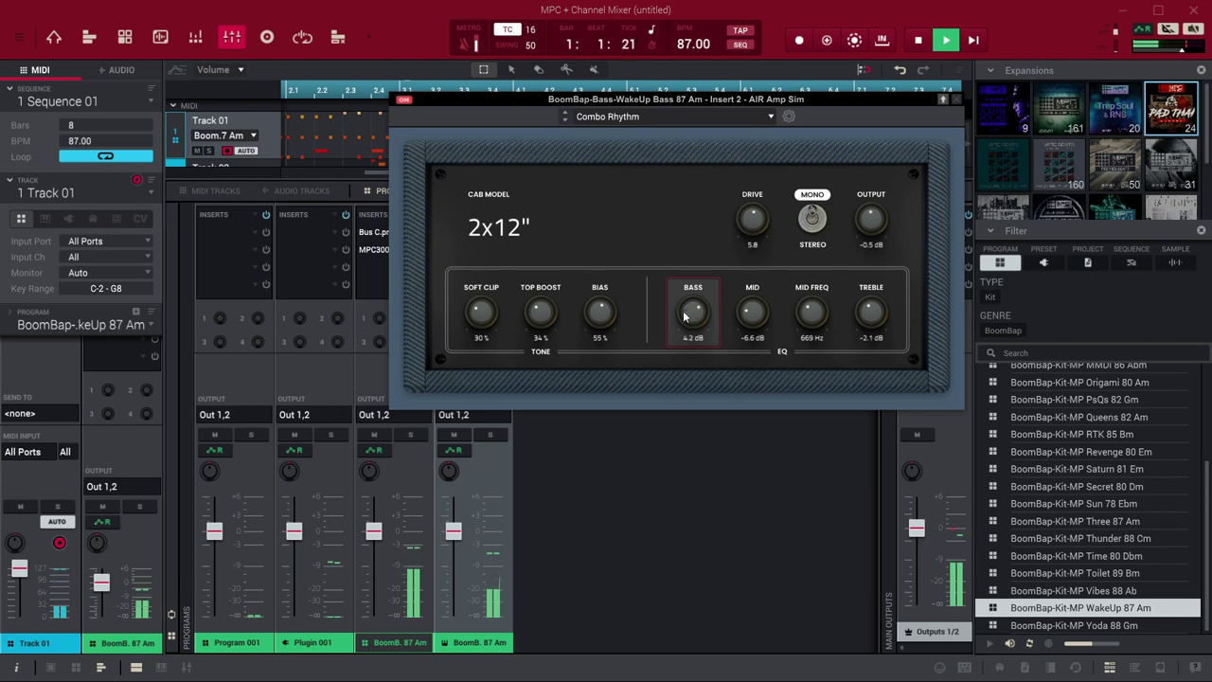
{"action": "mouse_move", "coordinate": [540, 315]}
{"action": "left_mouse_down"}
{"action": "mouse_move", "coordinate": [547, 328]}
{"action": "mouse_move", "coordinate": [545, 306]}
{"action": "left_mouse_up"}
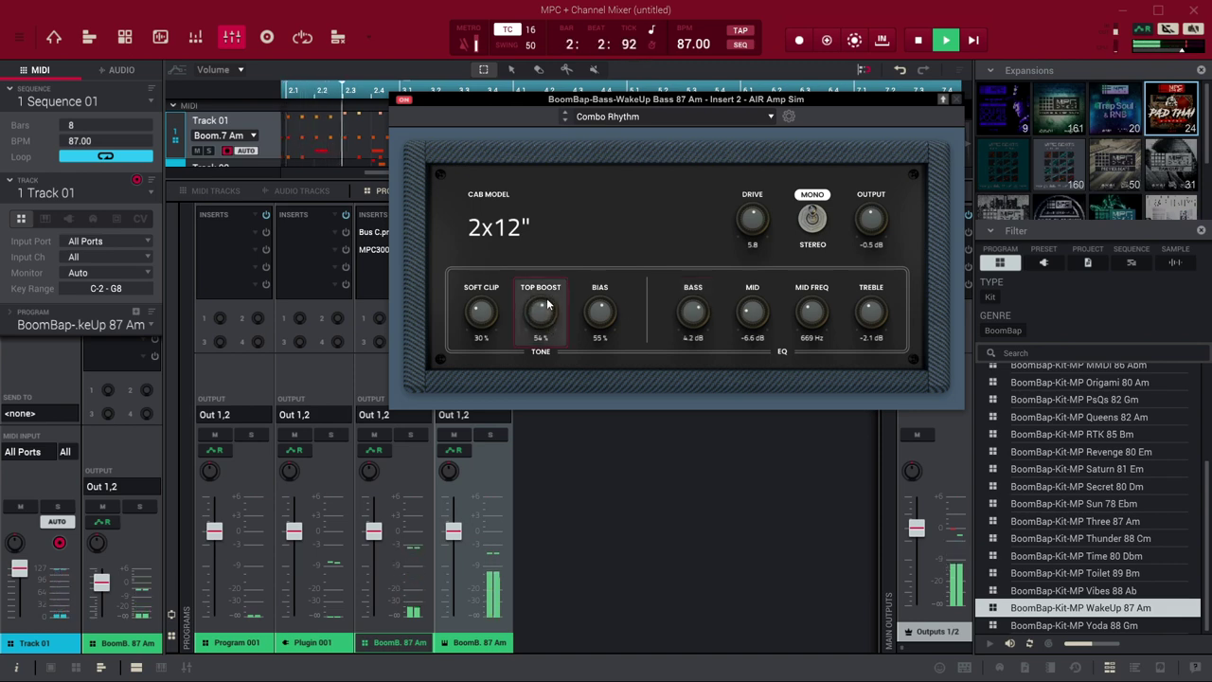
{"action": "left_click", "coordinate": [485, 311]}
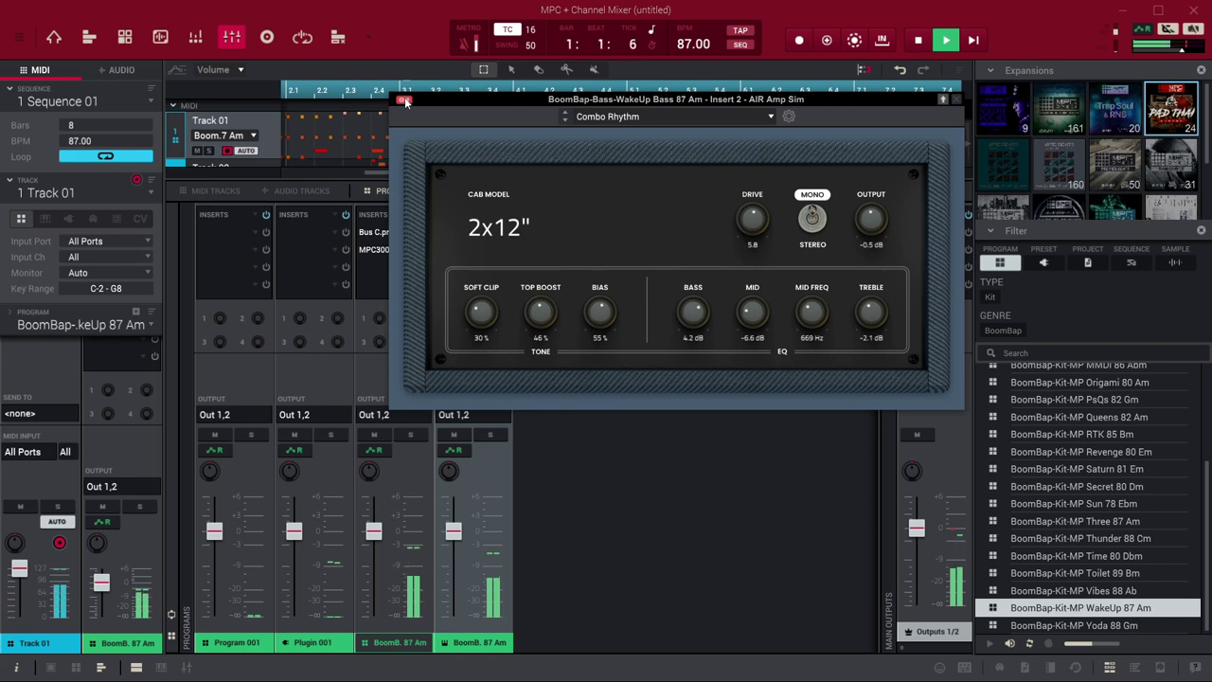
{"action": "left_click", "coordinate": [918, 40]}
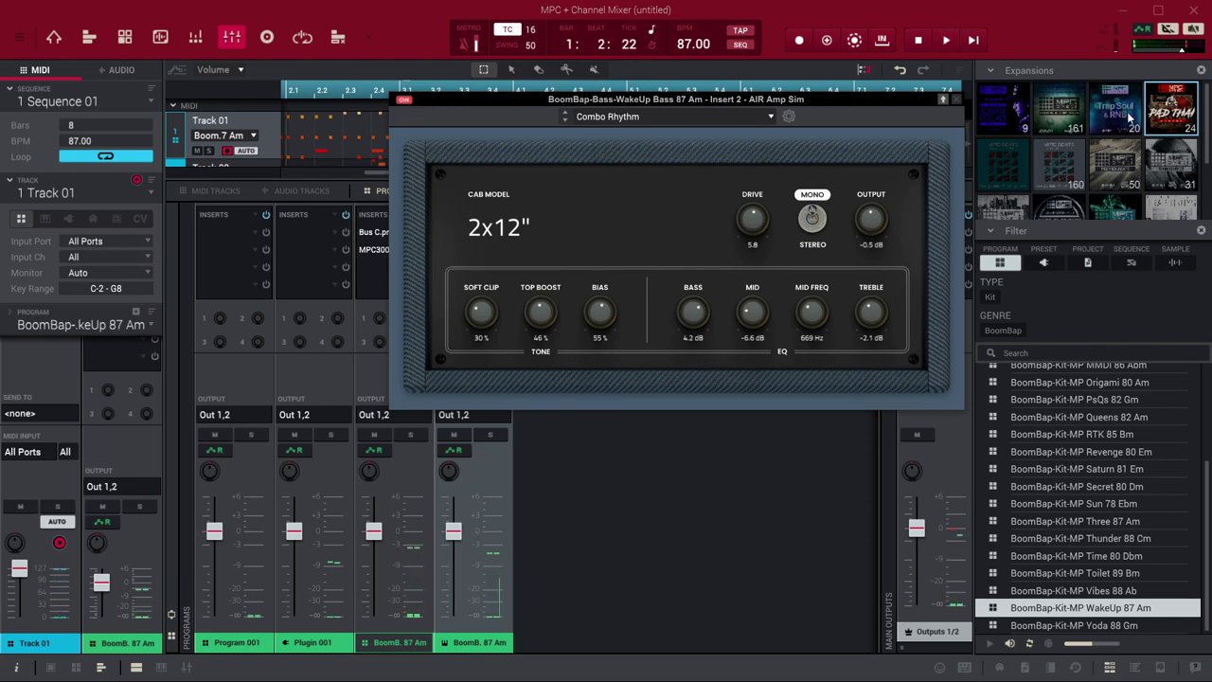
{"action": "left_click", "coordinate": [956, 99]}
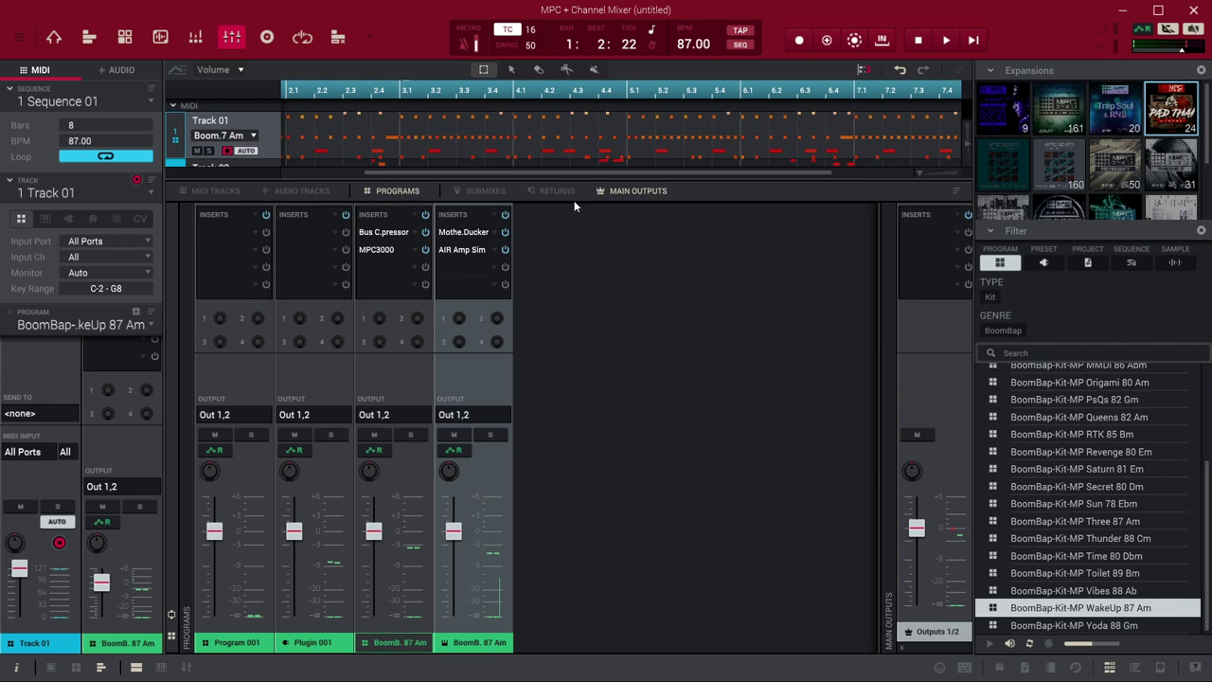
- Replace AIR Amp Sim in the bass program's second insert slot with Plugin Alliance's Noveltech Character VST and show its settings
{"action": "left_click", "coordinate": [493, 249]}
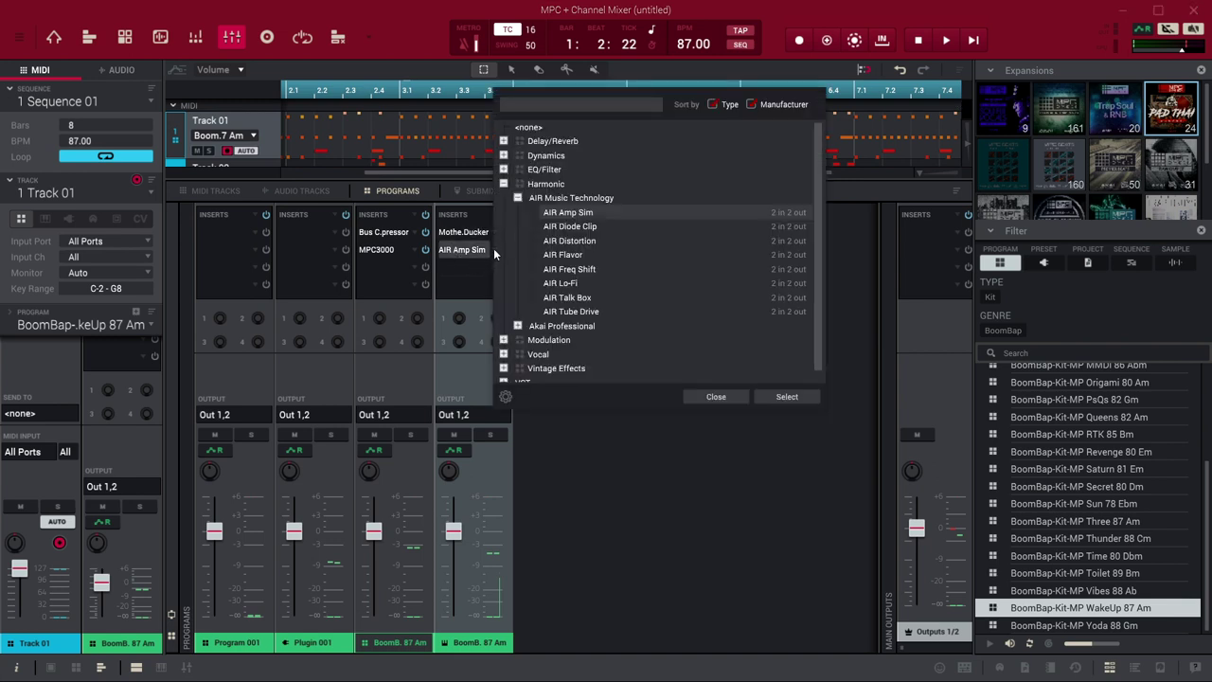
{"action": "left_click", "coordinate": [504, 184]}
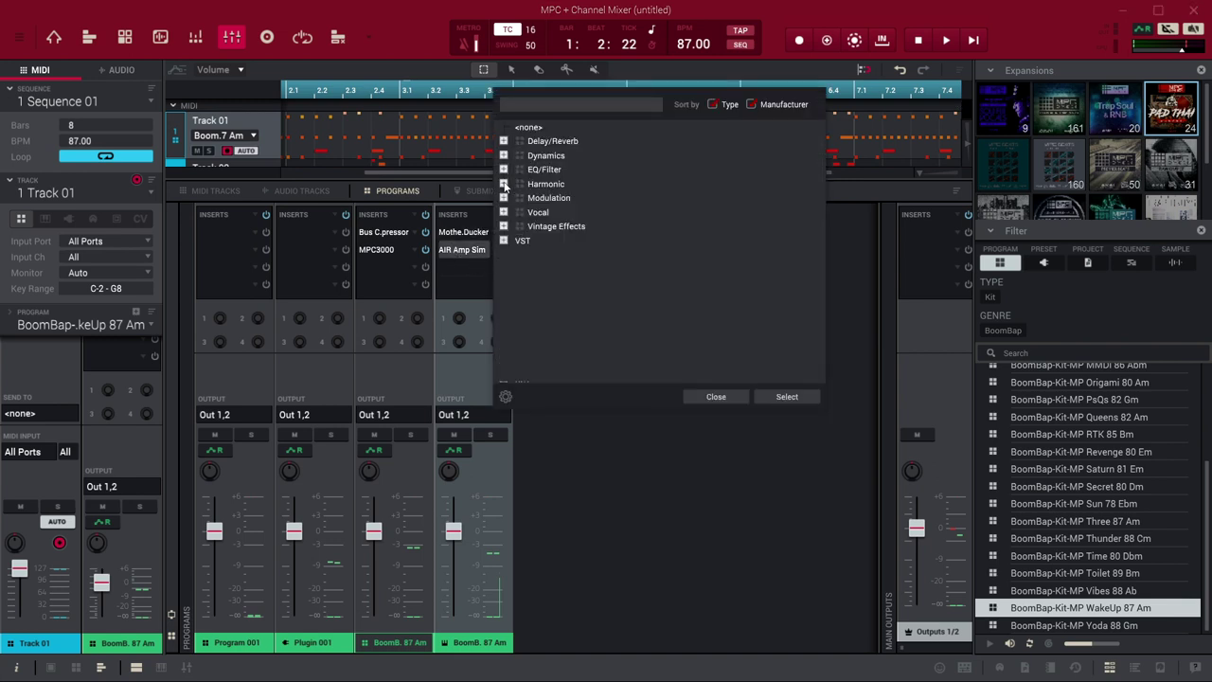
{"action": "left_click", "coordinate": [504, 240]}
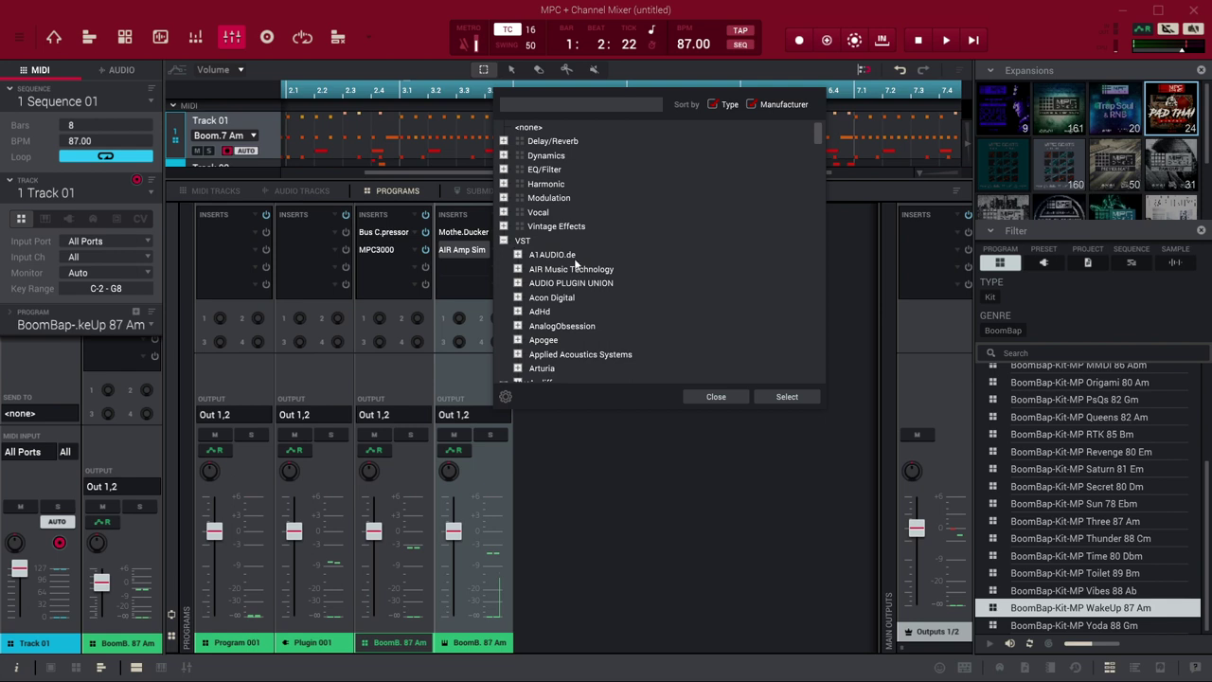
{"action": "scroll", "coordinate": [576, 258], "scroll_direction": "down", "scroll_amount": 6}
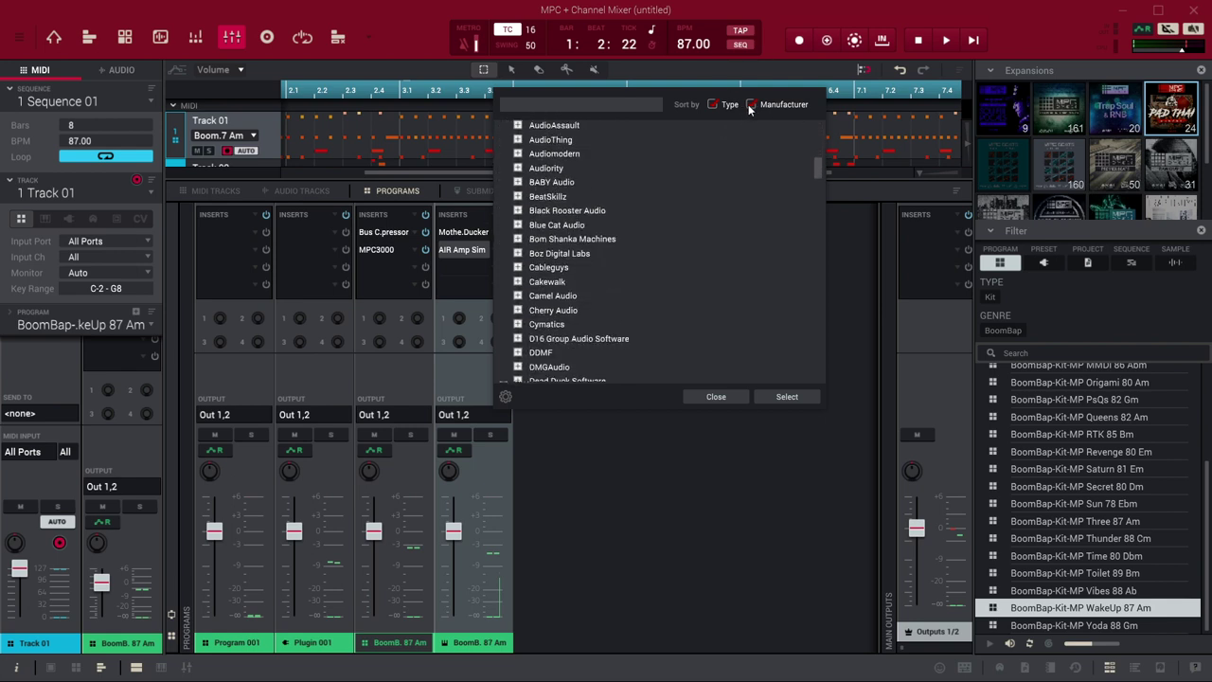
{"action": "scroll", "coordinate": [558, 170], "scroll_direction": "down", "scroll_amount": 10}
{"action": "scroll", "coordinate": [557, 168], "scroll_direction": "down", "scroll_amount": 7}
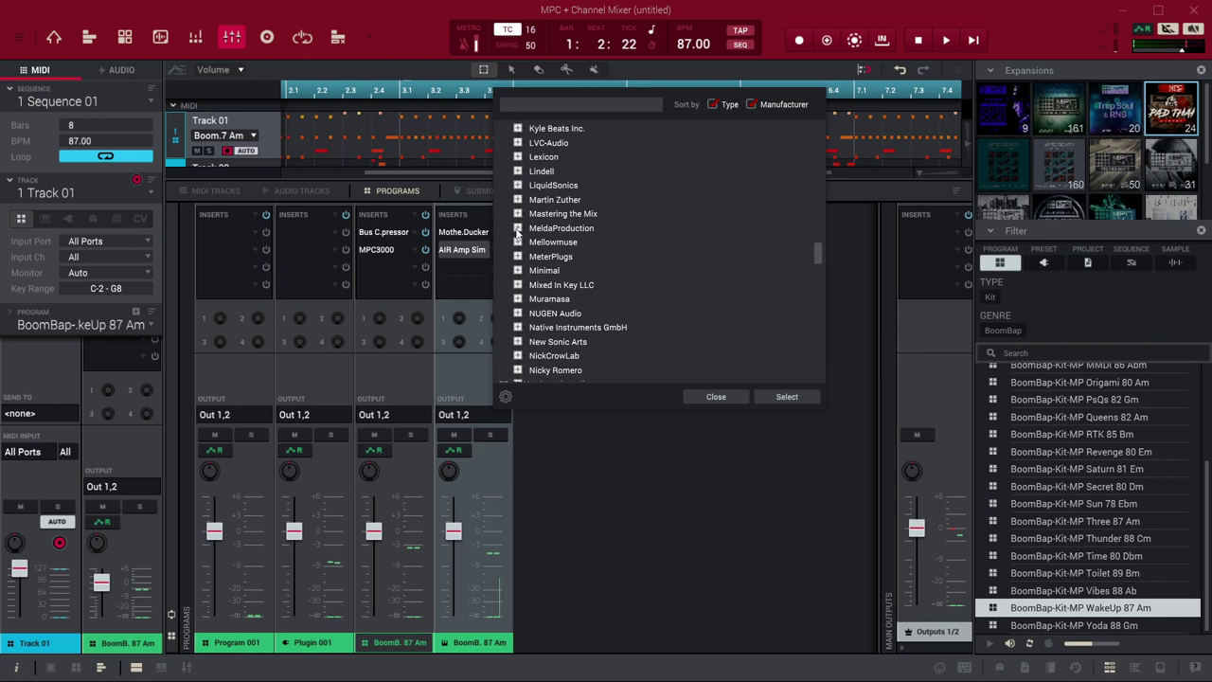
{"action": "scroll", "coordinate": [549, 260], "scroll_direction": "down", "scroll_amount": 5}
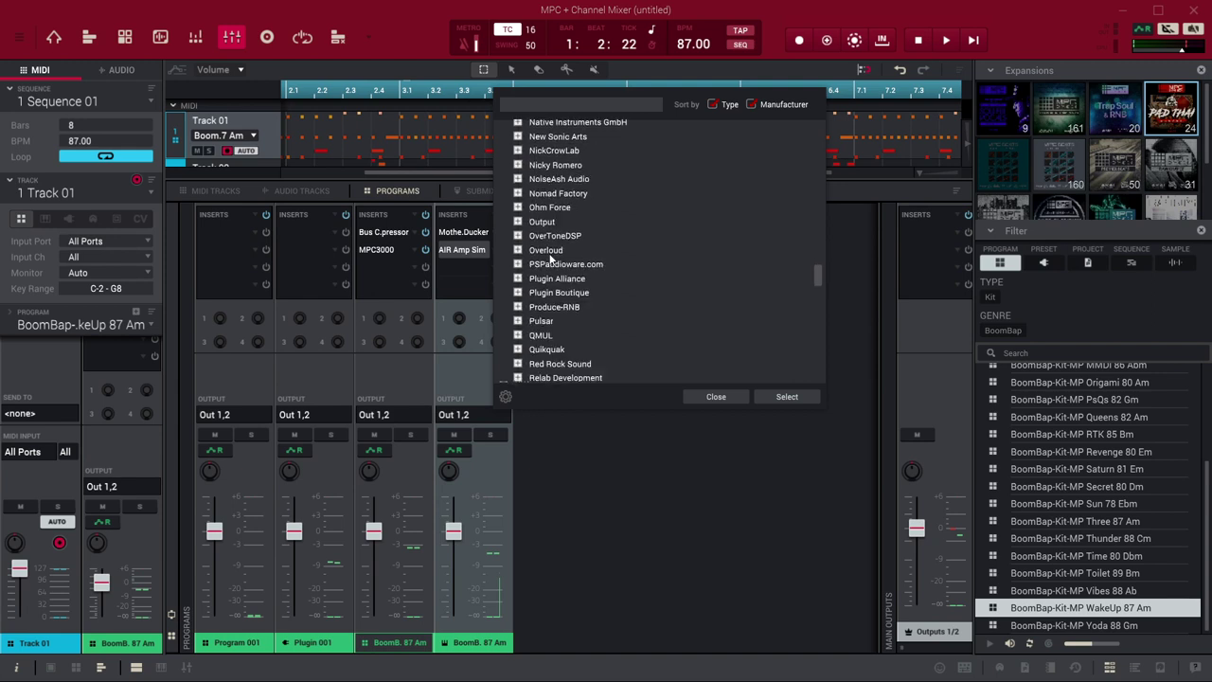
{"action": "left_click", "coordinate": [518, 279]}
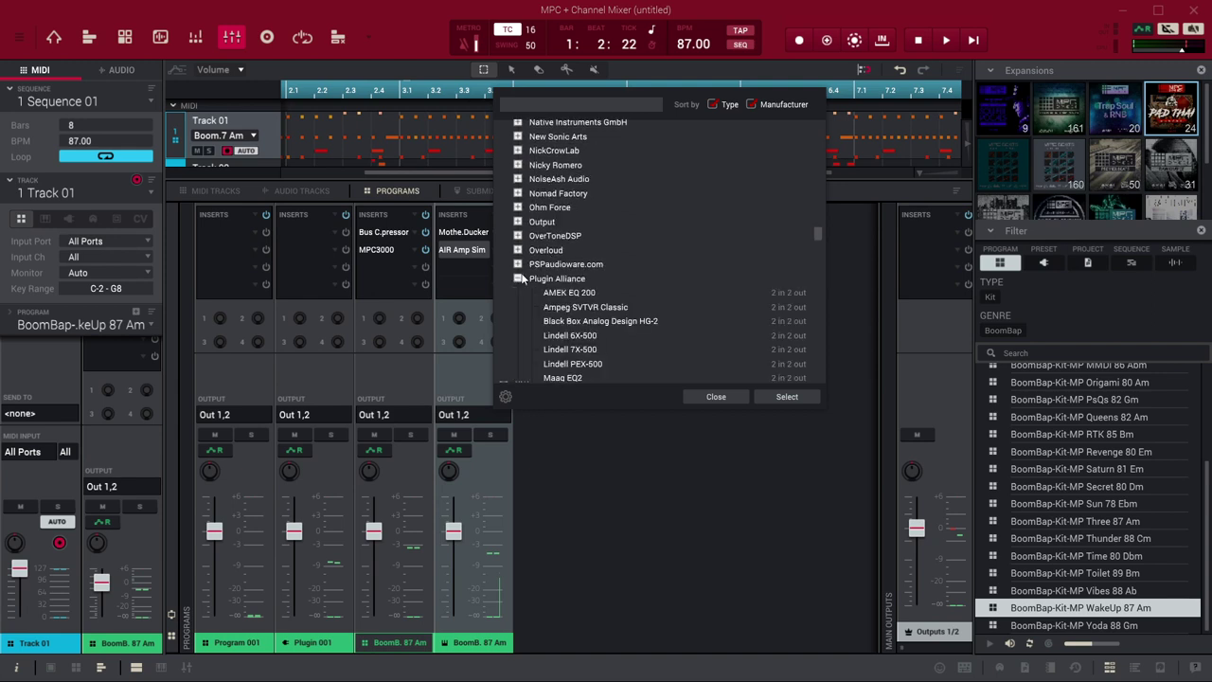
{"action": "scroll", "coordinate": [583, 259], "scroll_direction": "down", "scroll_amount": 8}
{"action": "scroll", "coordinate": [584, 259], "scroll_direction": "down", "scroll_amount": 3}
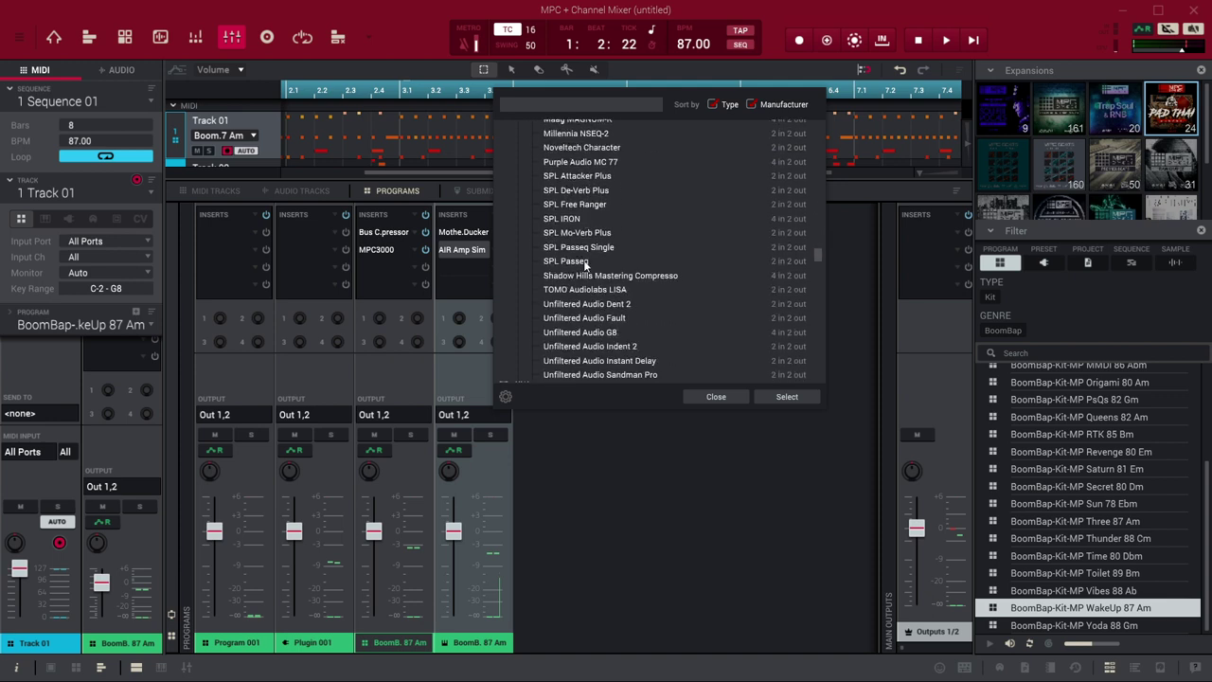
{"action": "scroll", "coordinate": [585, 265], "scroll_direction": "up", "scroll_amount": 3}
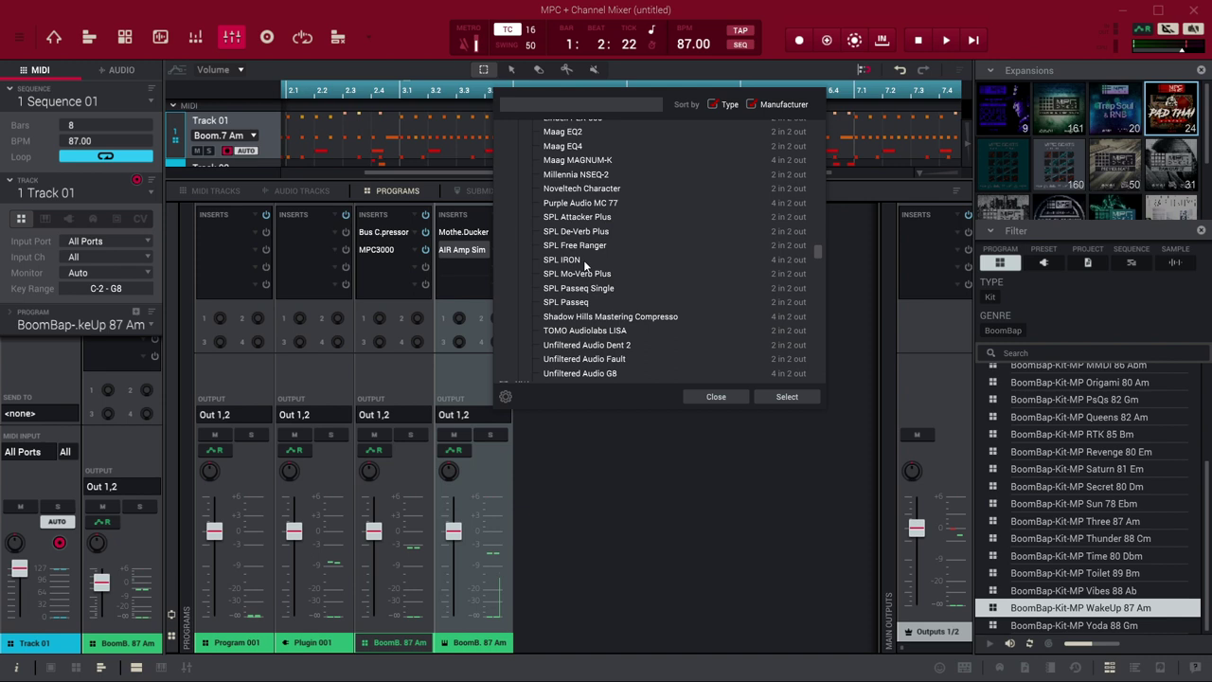
{"action": "double_click", "coordinate": [561, 188]}
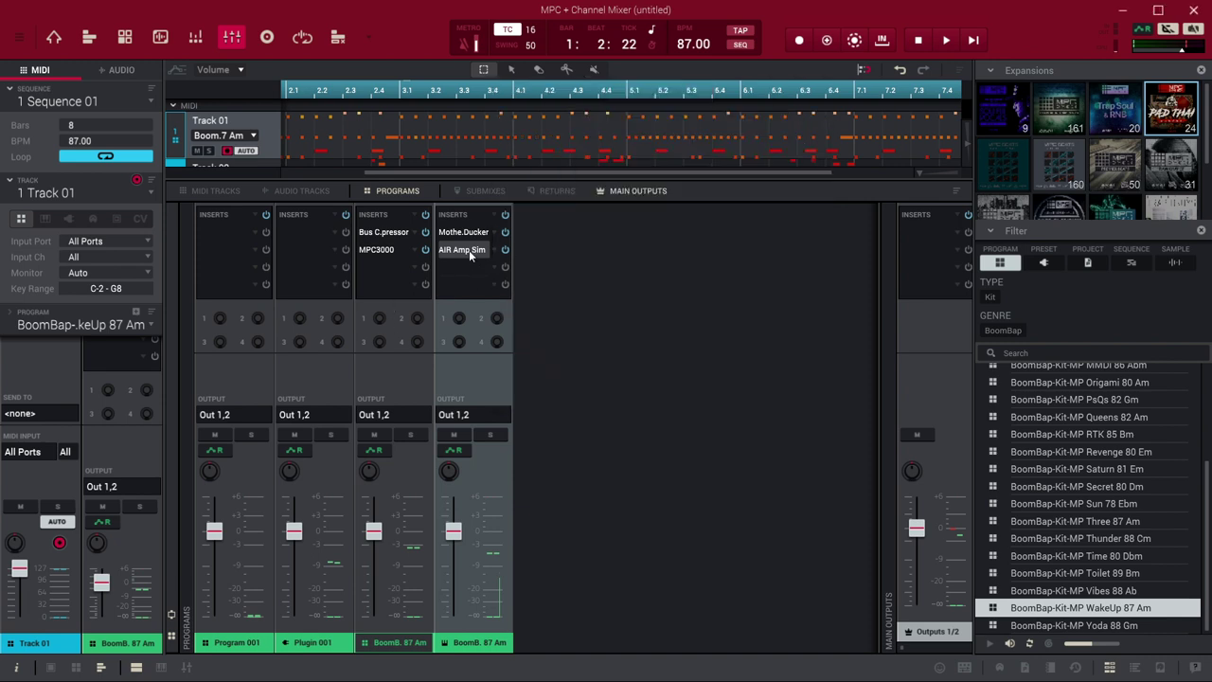
{"action": "left_click", "coordinate": [467, 250]}
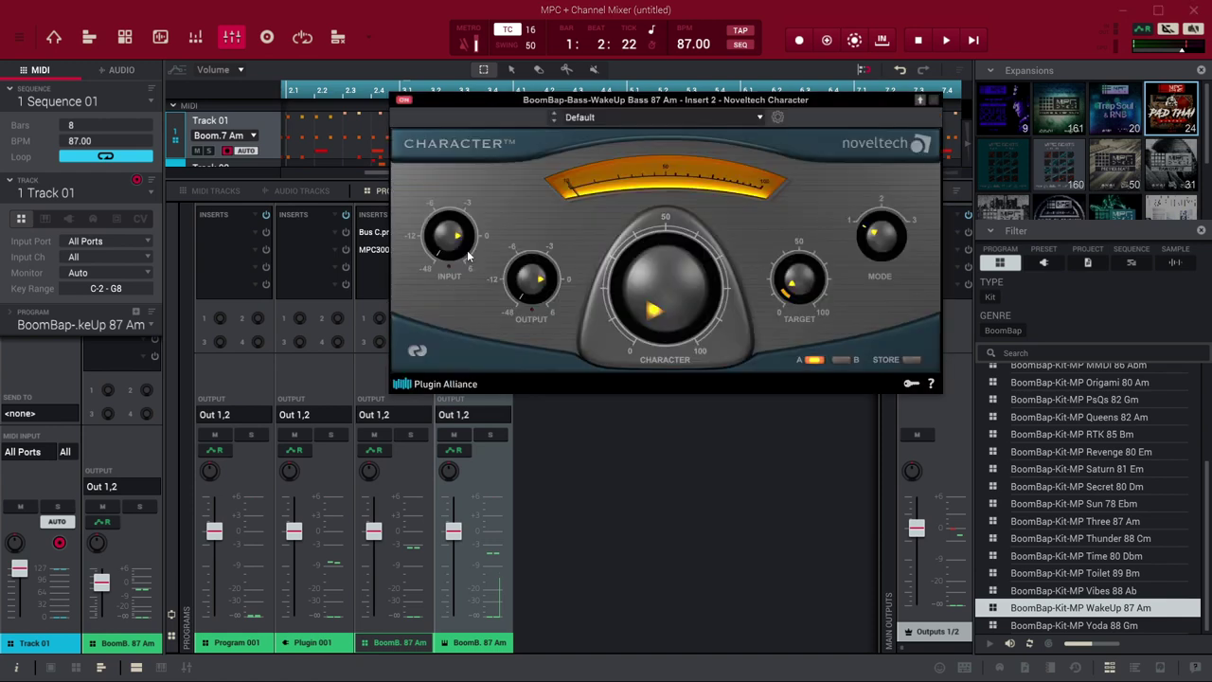
- During playback, set Noveltech Character to mode 3 and raise its Character and Target amounts, then close the effect window
{"action": "mouse_move", "coordinate": [459, 547]}
{"action": "key", "text": "space"}
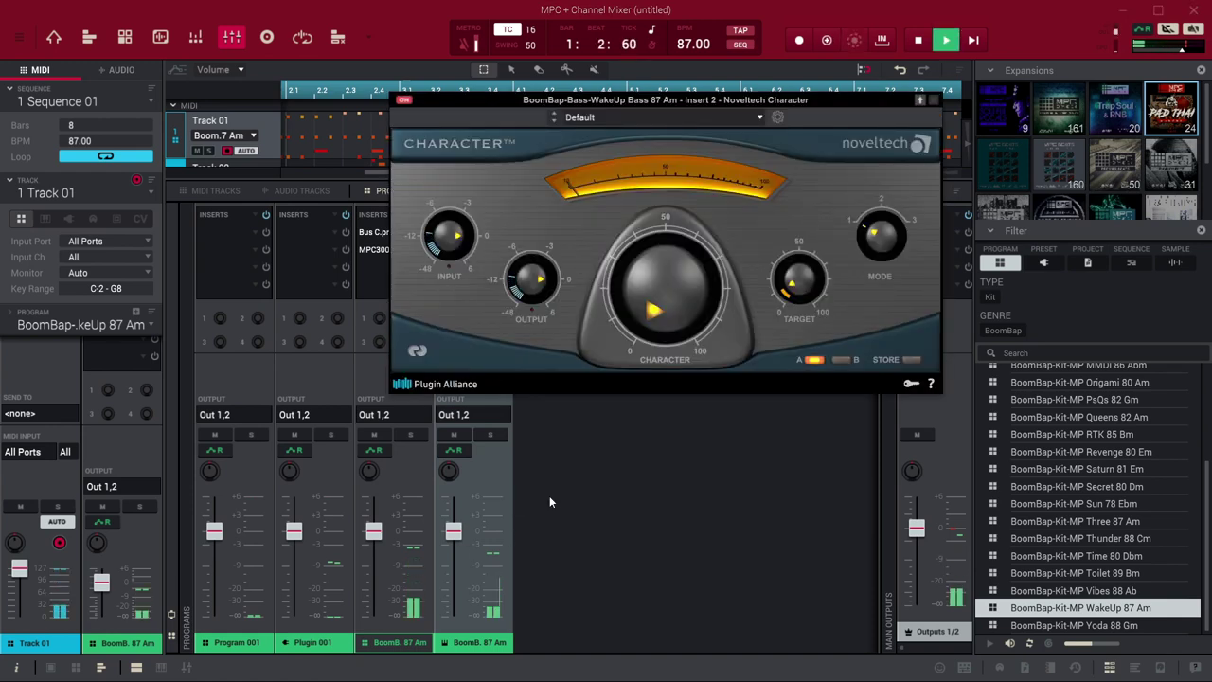
{"action": "left_click", "coordinate": [881, 237]}
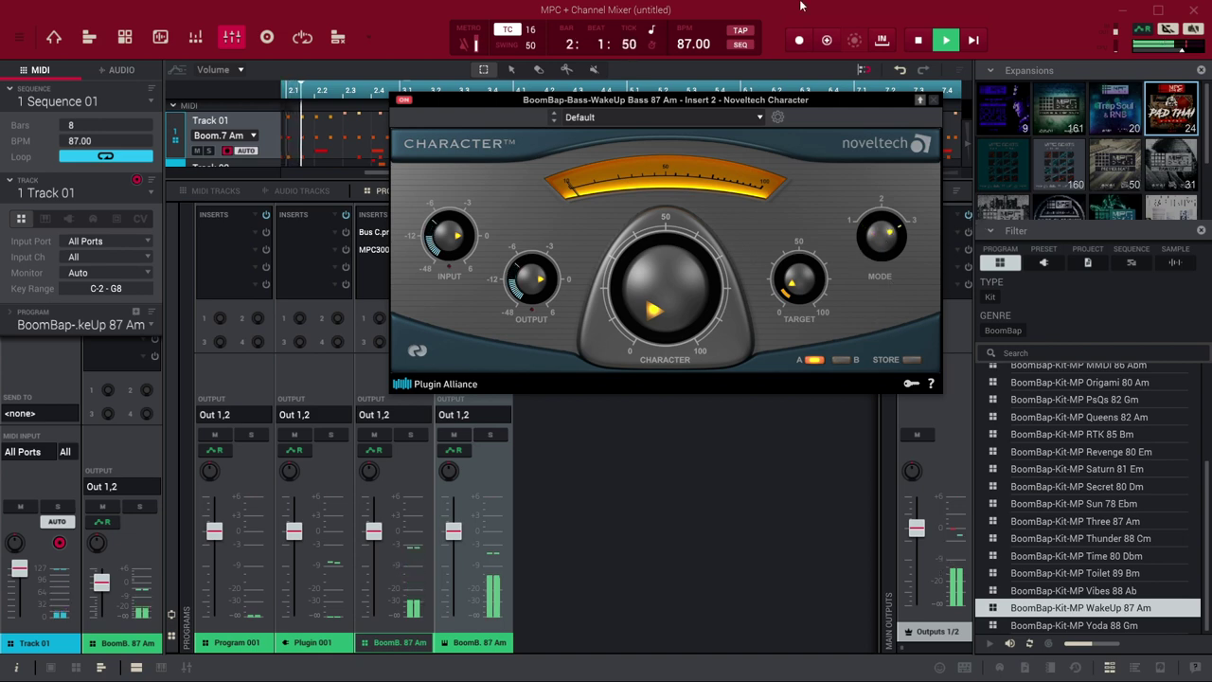
{"action": "left_click_drag", "start_coordinate": [679, 292], "coordinate": [673, 247]}
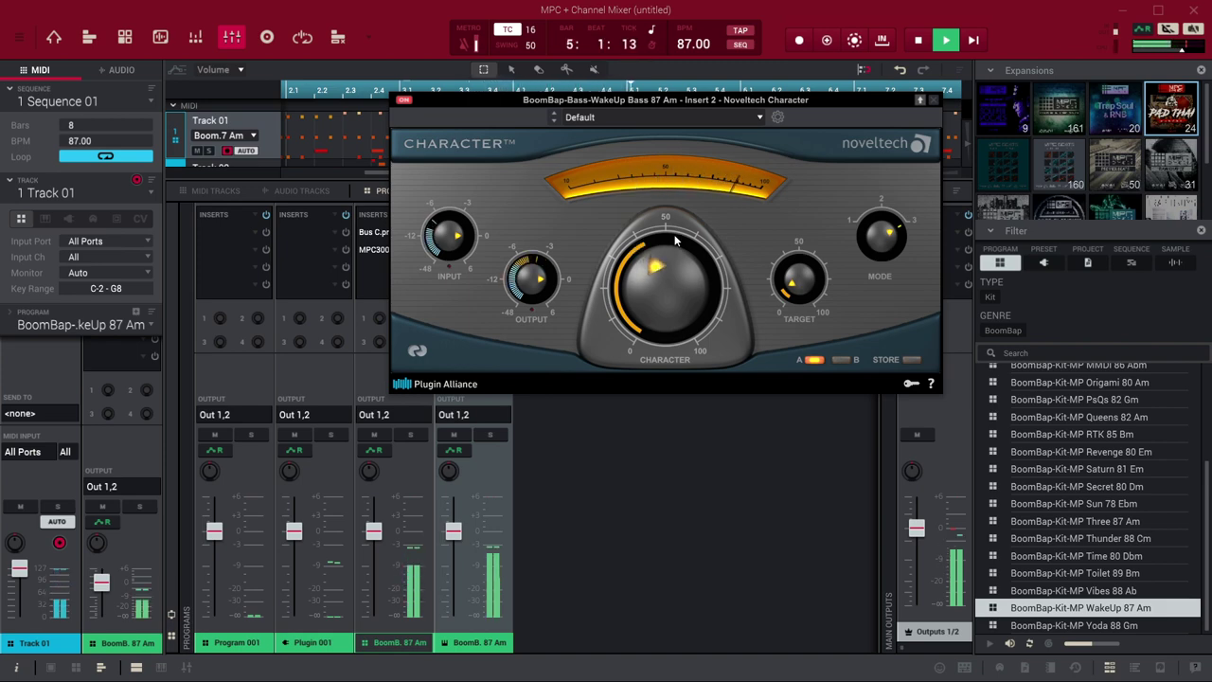
{"action": "mouse_move", "coordinate": [799, 279]}
{"action": "left_mouse_down"}
{"action": "mouse_move", "coordinate": [817, 254]}
{"action": "mouse_move", "coordinate": [809, 276]}
{"action": "left_mouse_up"}
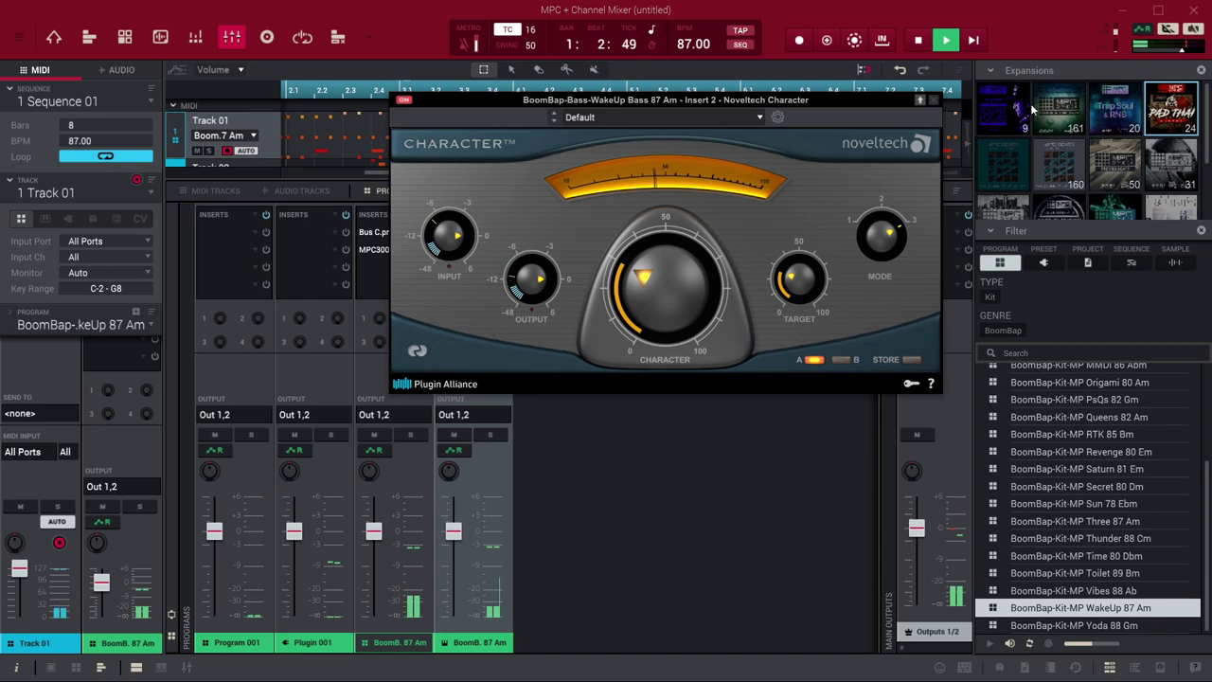
{"action": "left_click", "coordinate": [933, 100]}
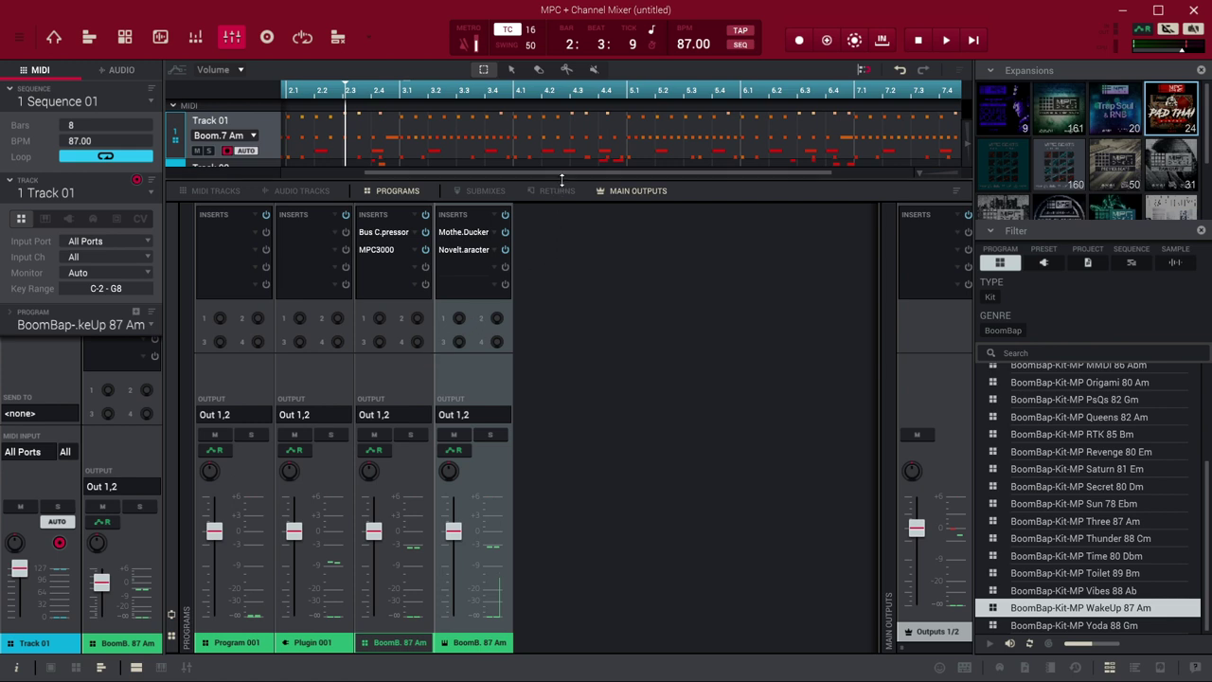
- Enlarge the track view above the mixer, select unused track 3 and make it a plugin track
{"action": "left_click_drag", "start_coordinate": [562, 180], "coordinate": [547, 294]}
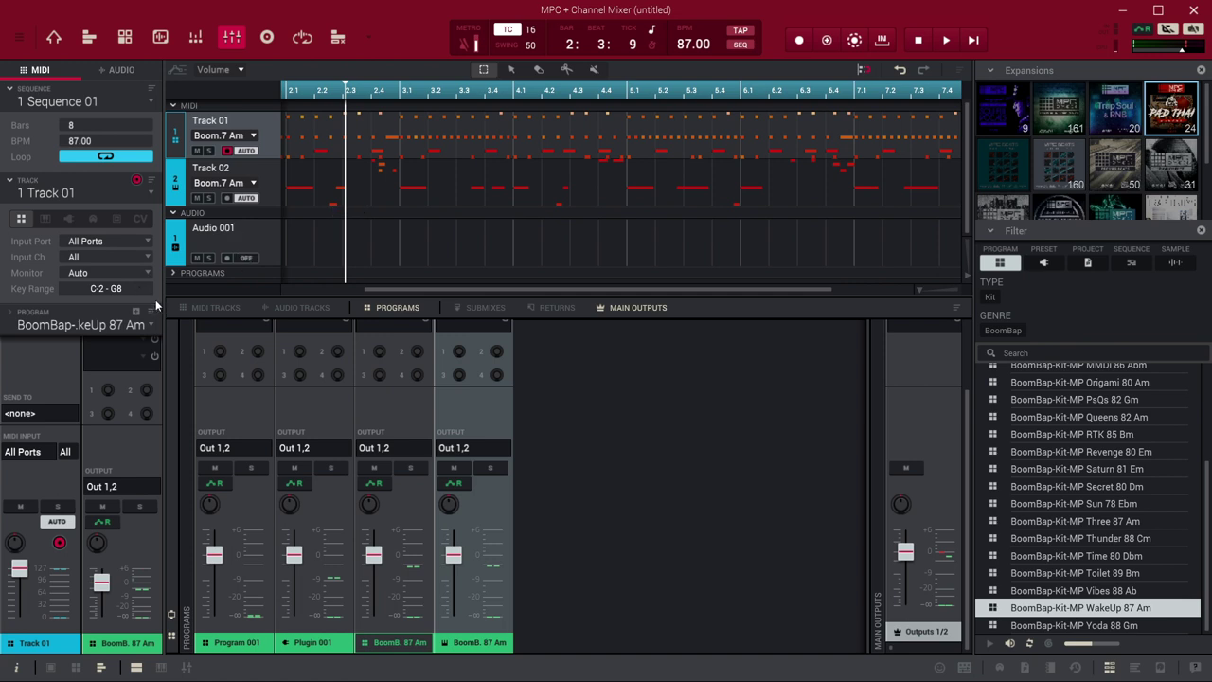
{"action": "left_click", "coordinate": [152, 192]}
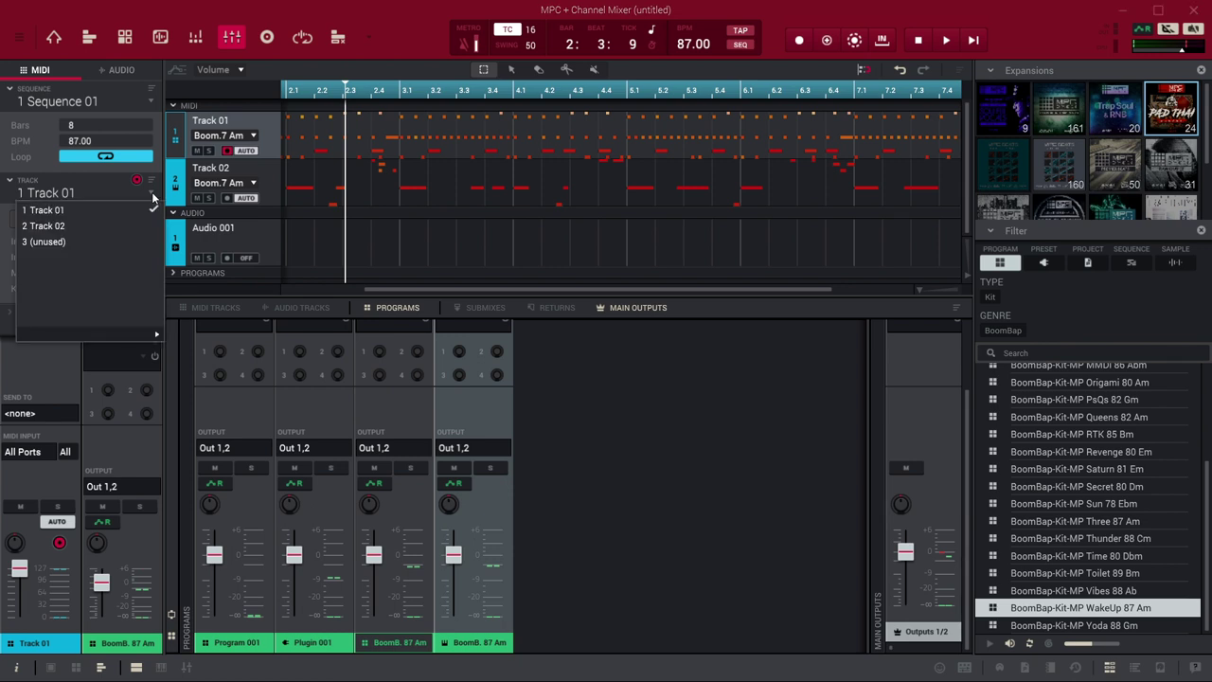
{"action": "left_click", "coordinate": [131, 245]}
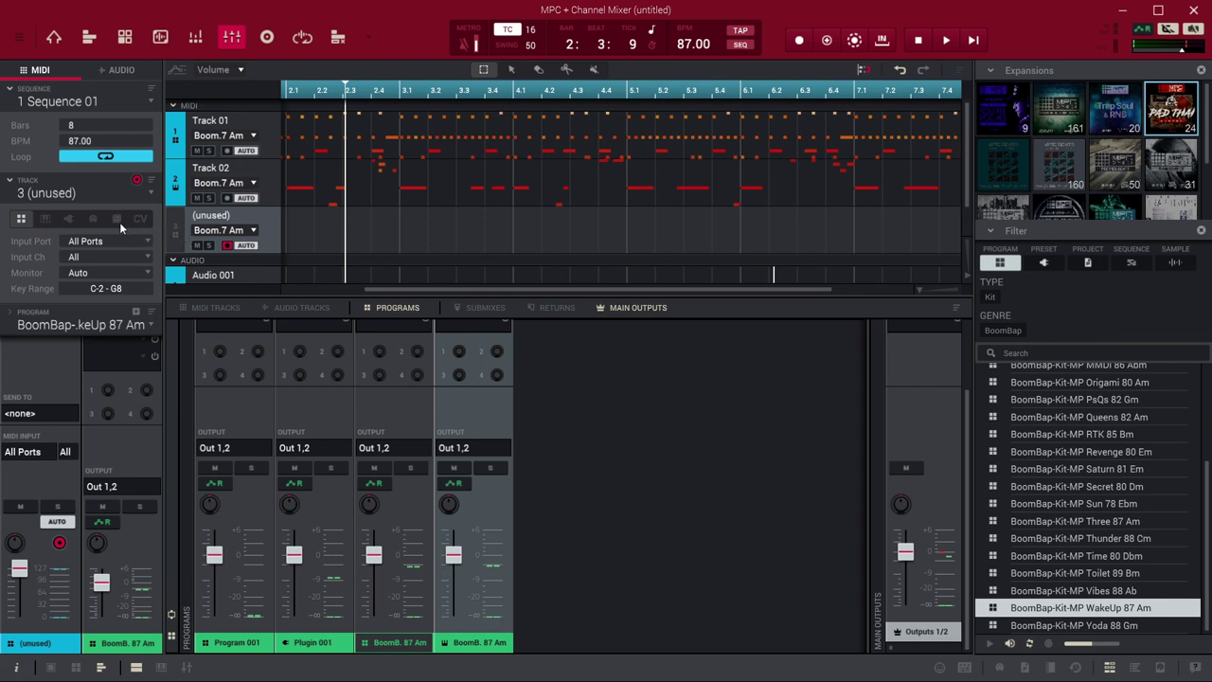
{"action": "left_click", "coordinate": [68, 220]}
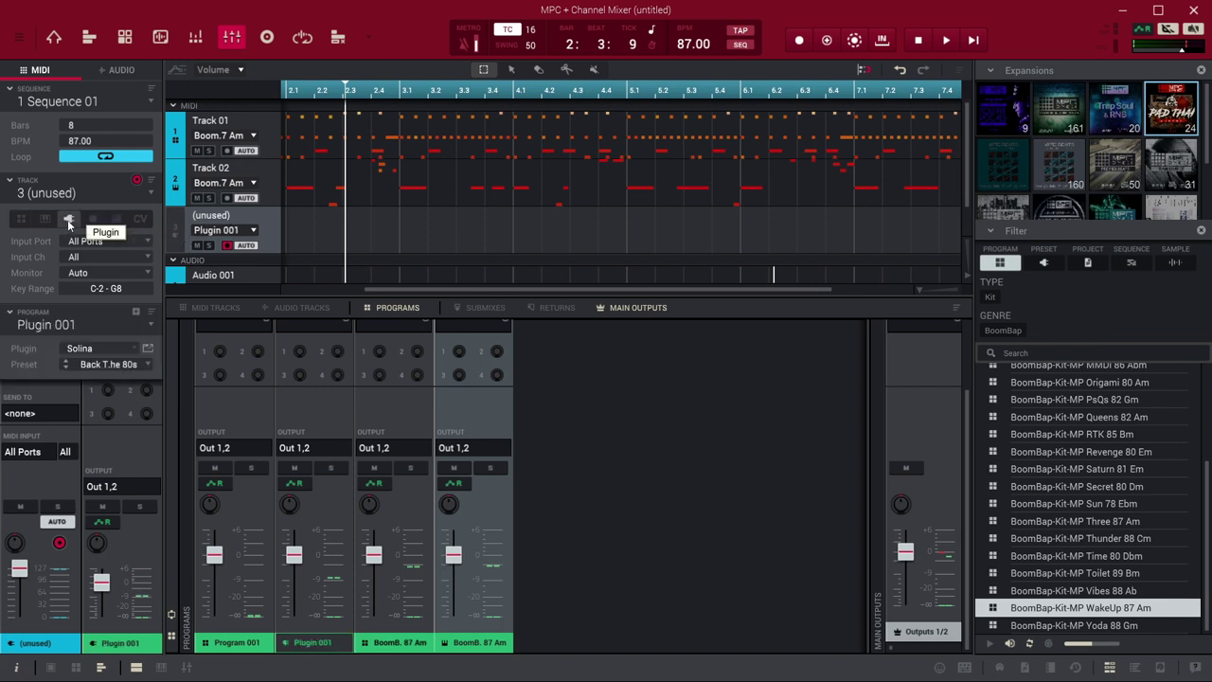
- Replace Solina in the Plugin 001 program with Akai Professional's THE BANK instrument from the MPC Plugins
{"action": "left_click", "coordinate": [133, 352]}
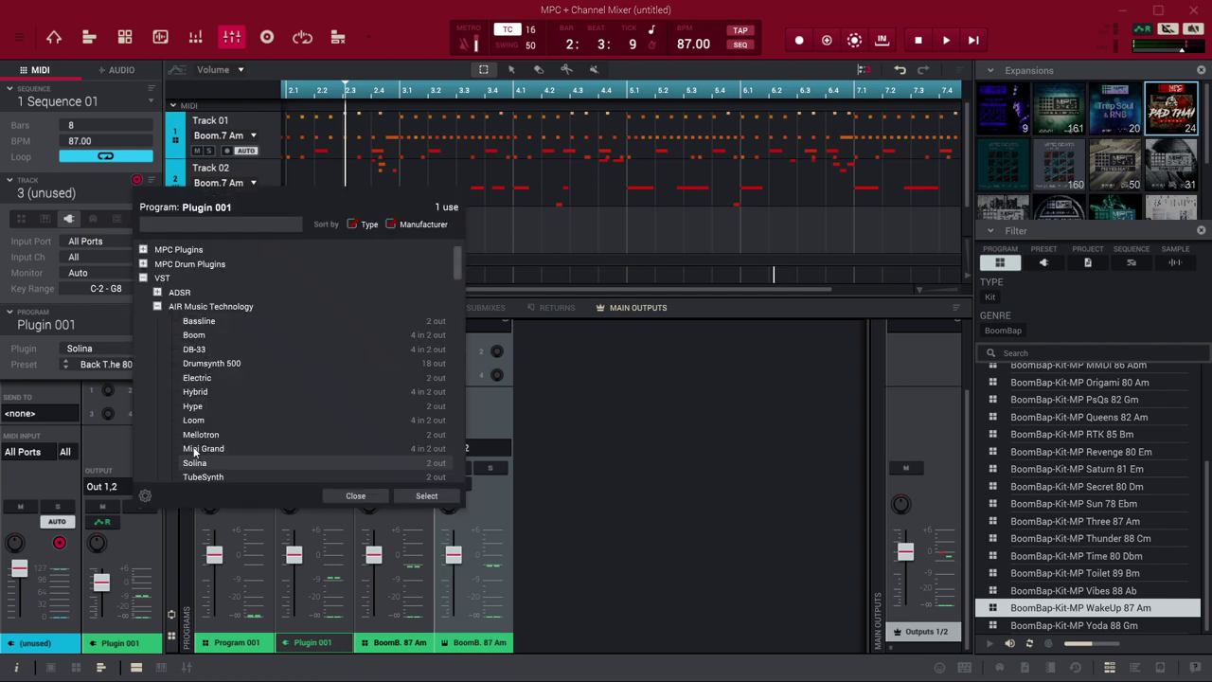
{"action": "left_click", "coordinate": [143, 278]}
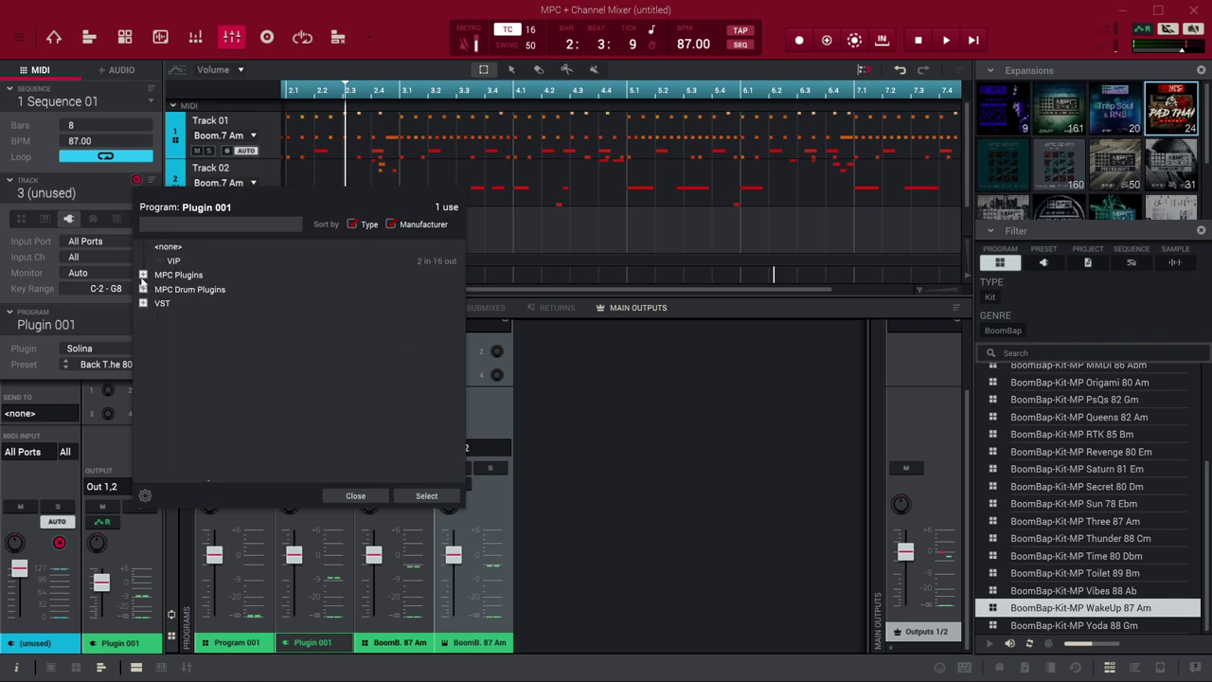
{"action": "left_click", "coordinate": [143, 274]}
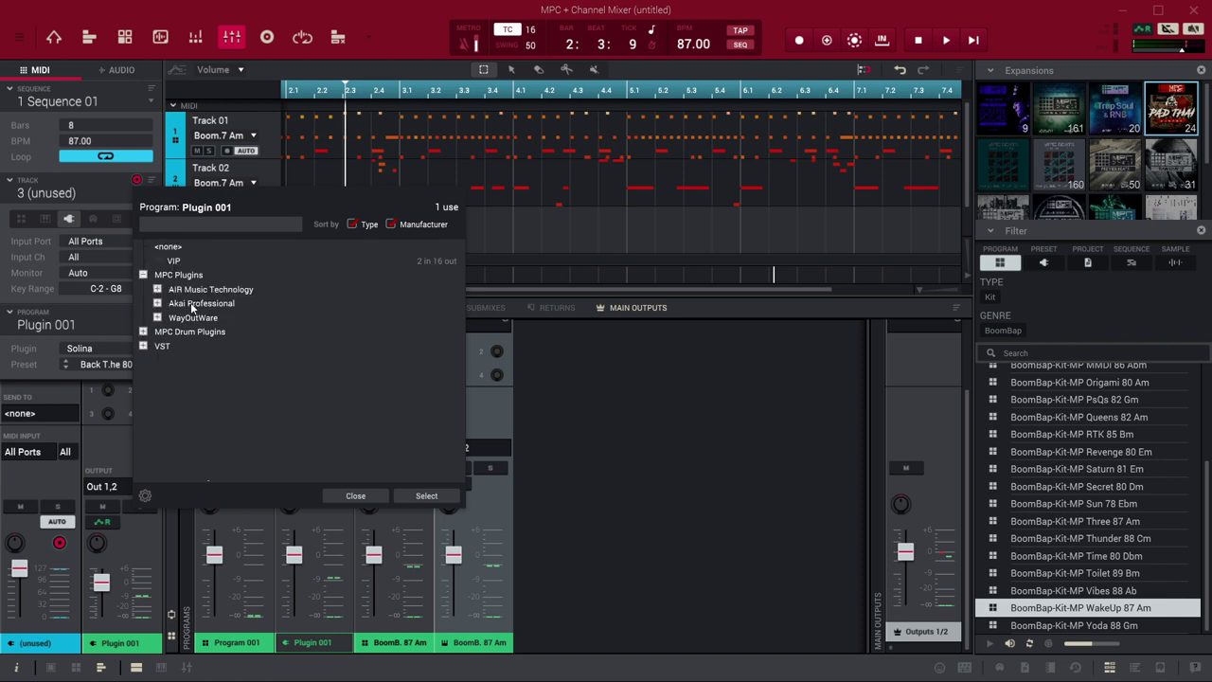
{"action": "left_click", "coordinate": [157, 305]}
{"action": "double_click", "coordinate": [210, 332]}
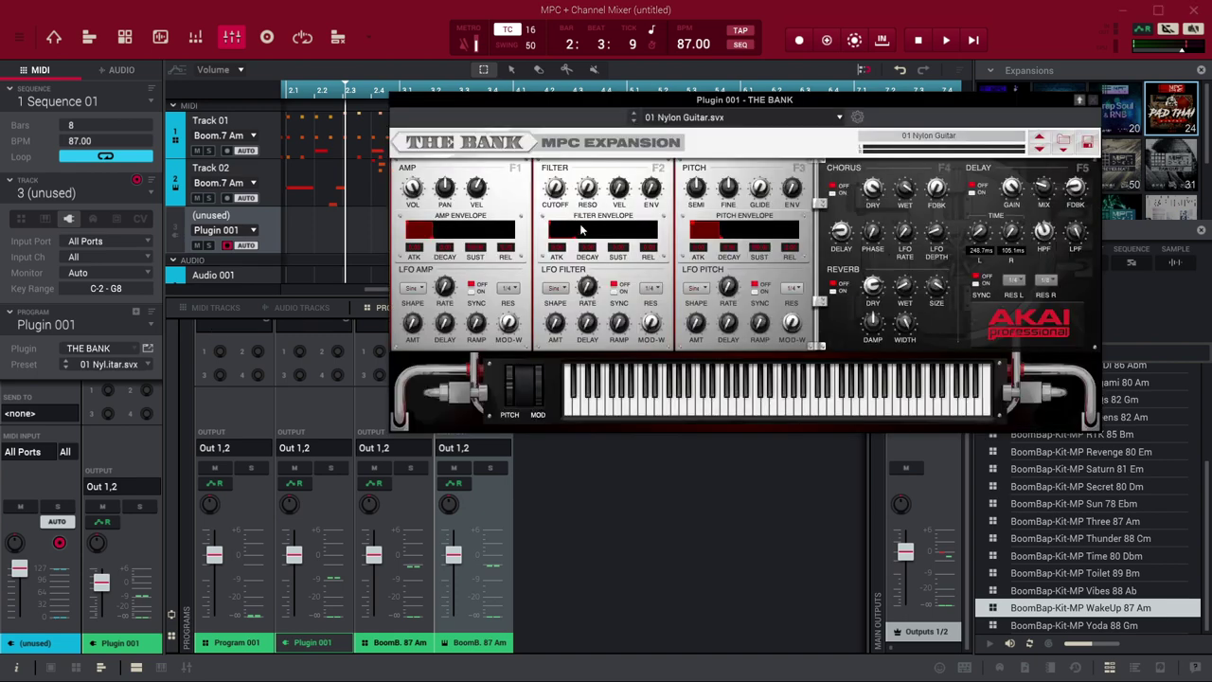
- Load the 05 Staccato Strings preset in THE BANK and close its window
{"action": "left_click", "coordinate": [768, 118]}
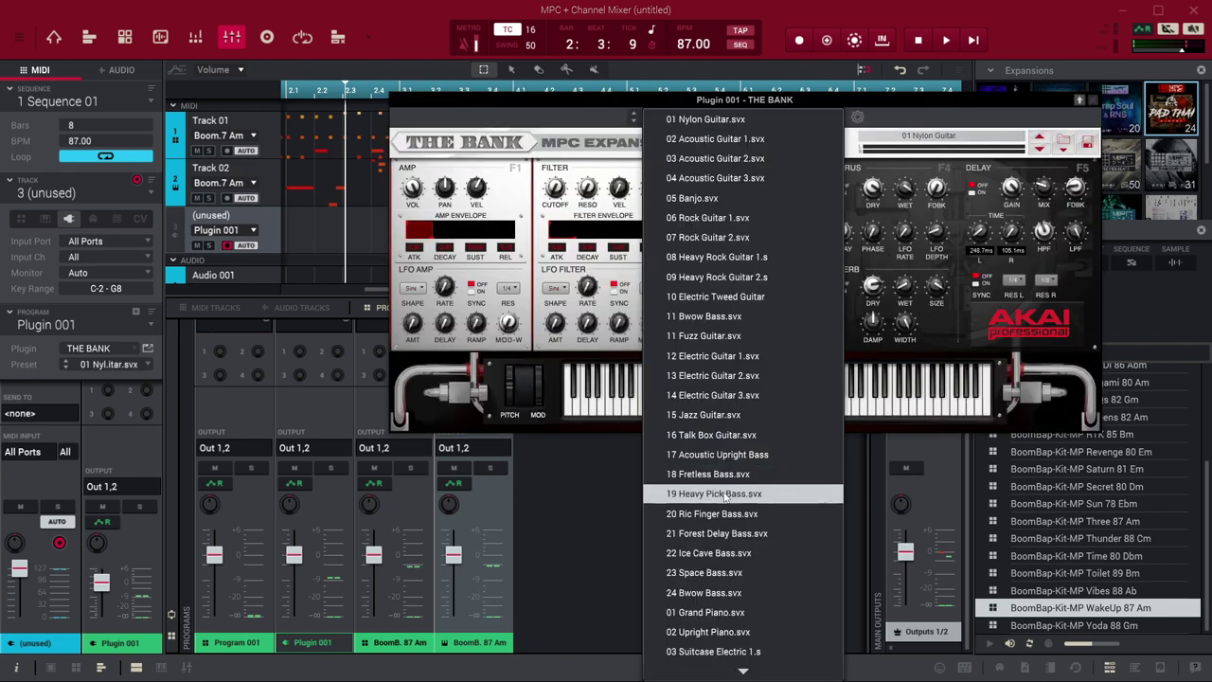
{"action": "scroll", "coordinate": [722, 379], "scroll_direction": "down", "scroll_amount": 5}
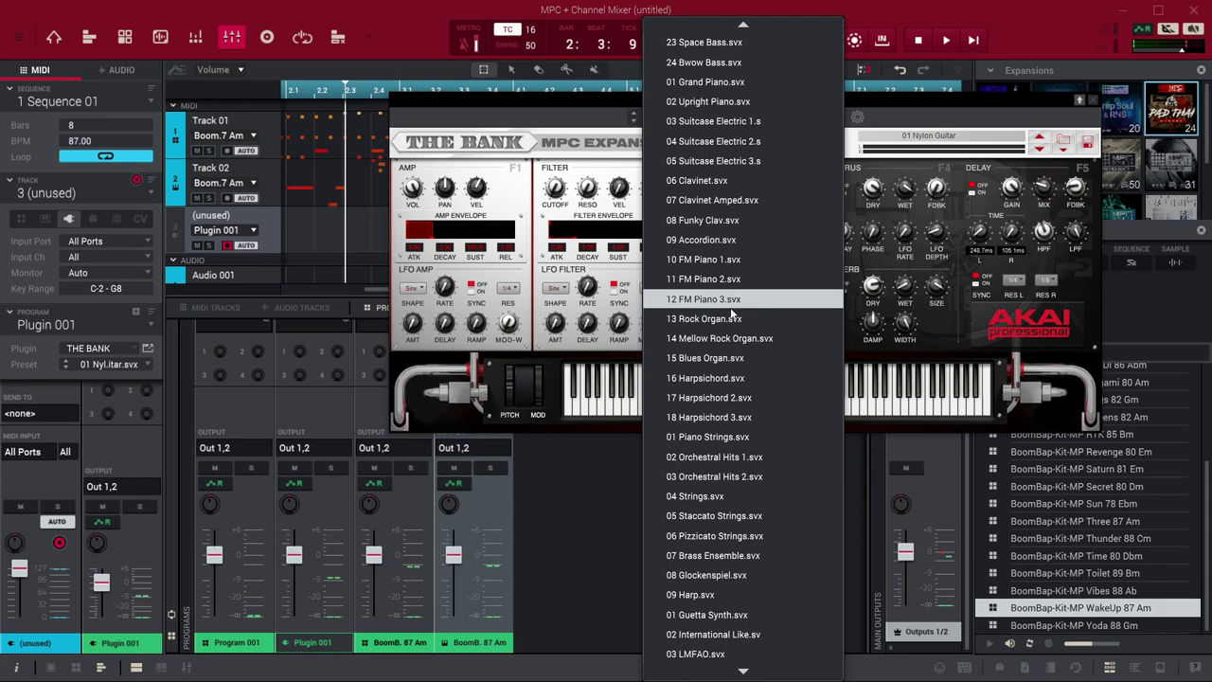
{"action": "left_click", "coordinate": [714, 515]}
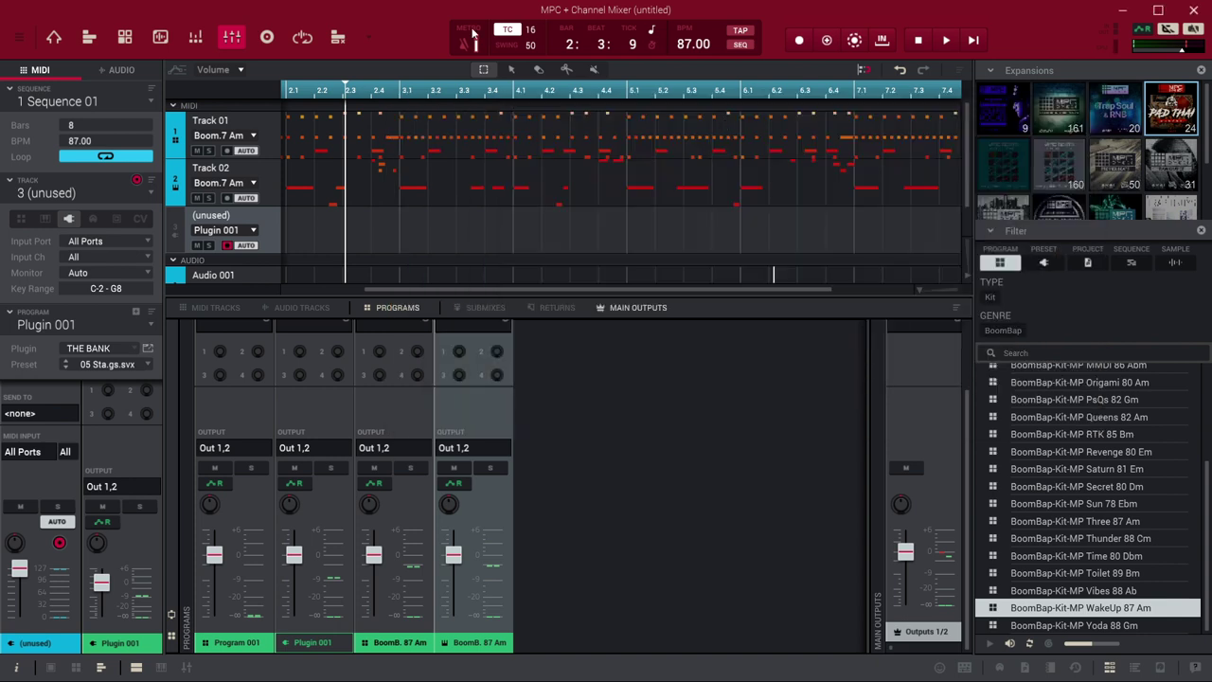
- In Main Mode, set Pad Perform to Chords in A Natural Minor, with octave -1 and scale chord 1-3-5
{"action": "left_click", "coordinate": [53, 40]}
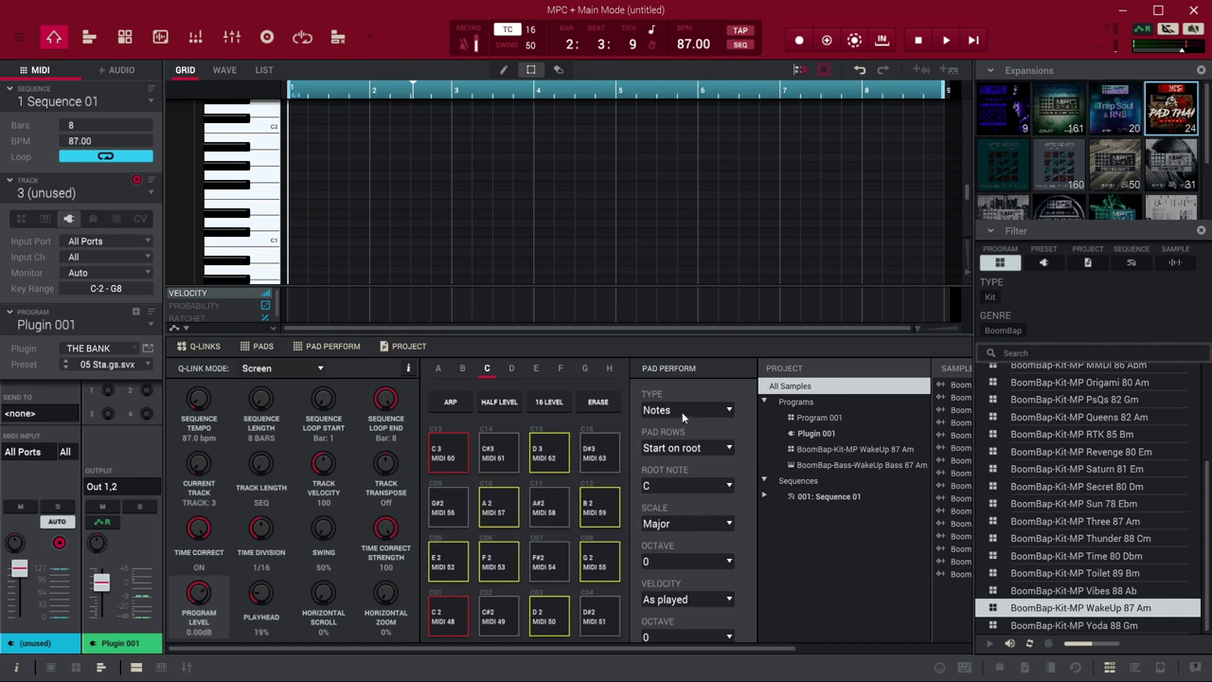
{"action": "left_click", "coordinate": [688, 485]}
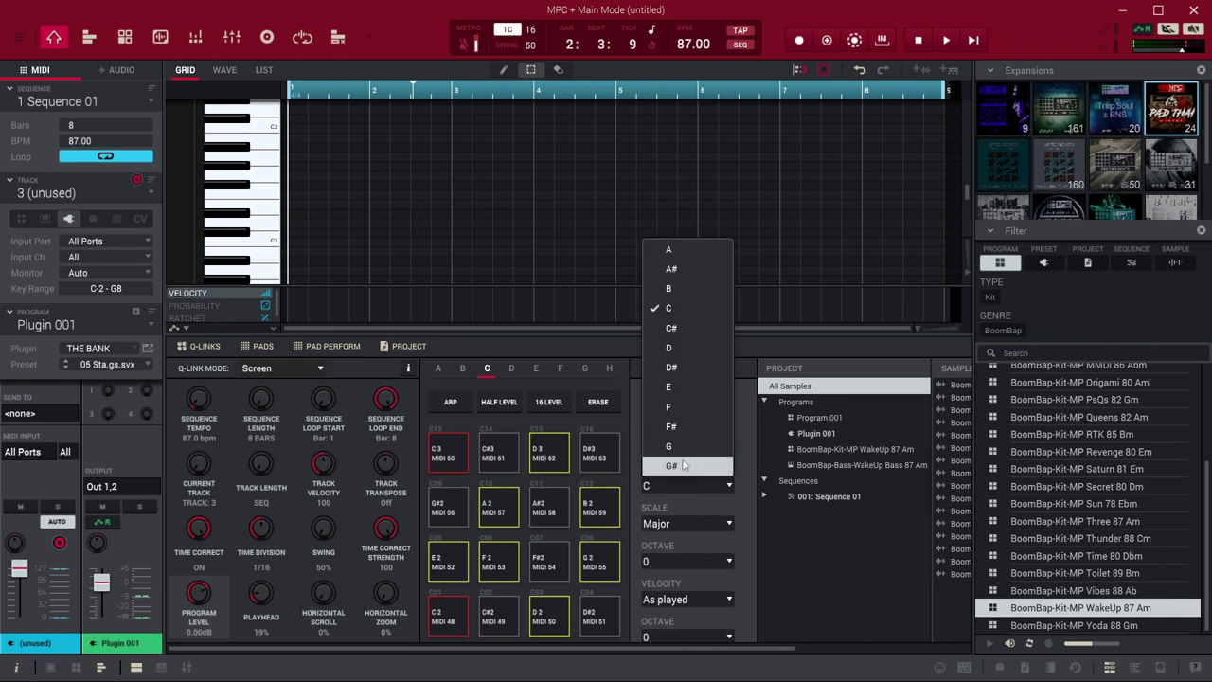
{"action": "left_click", "coordinate": [790, 594]}
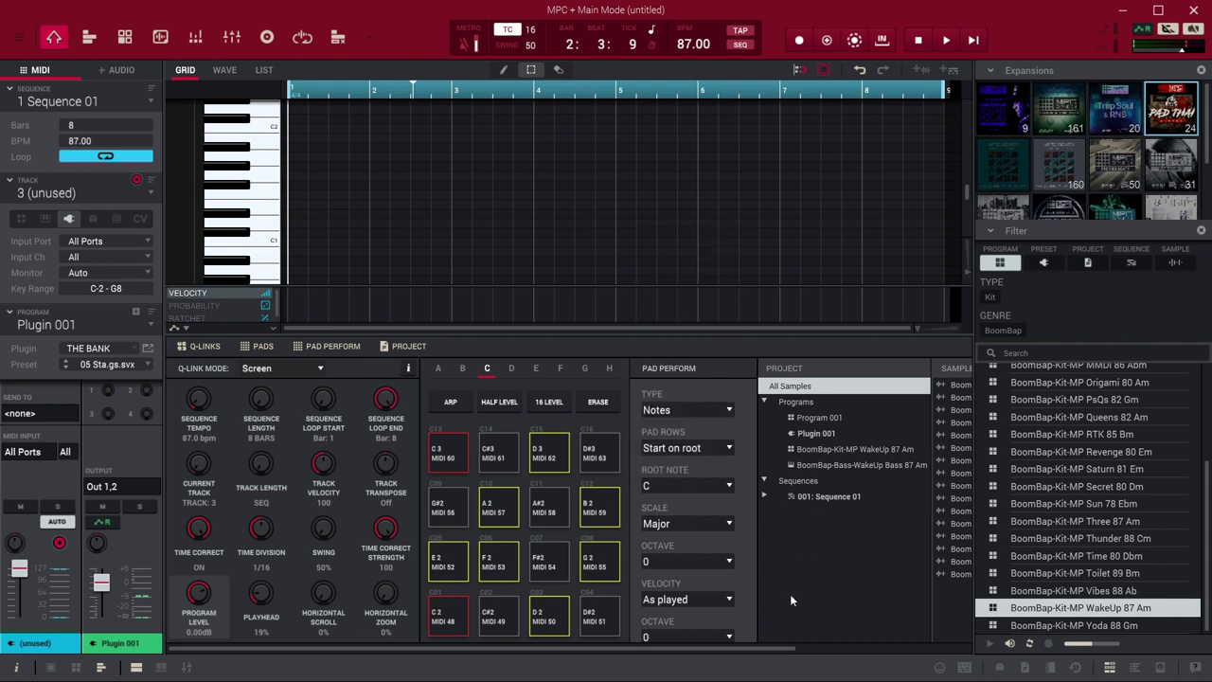
{"action": "left_click", "coordinate": [692, 488]}
{"action": "left_click", "coordinate": [663, 252]}
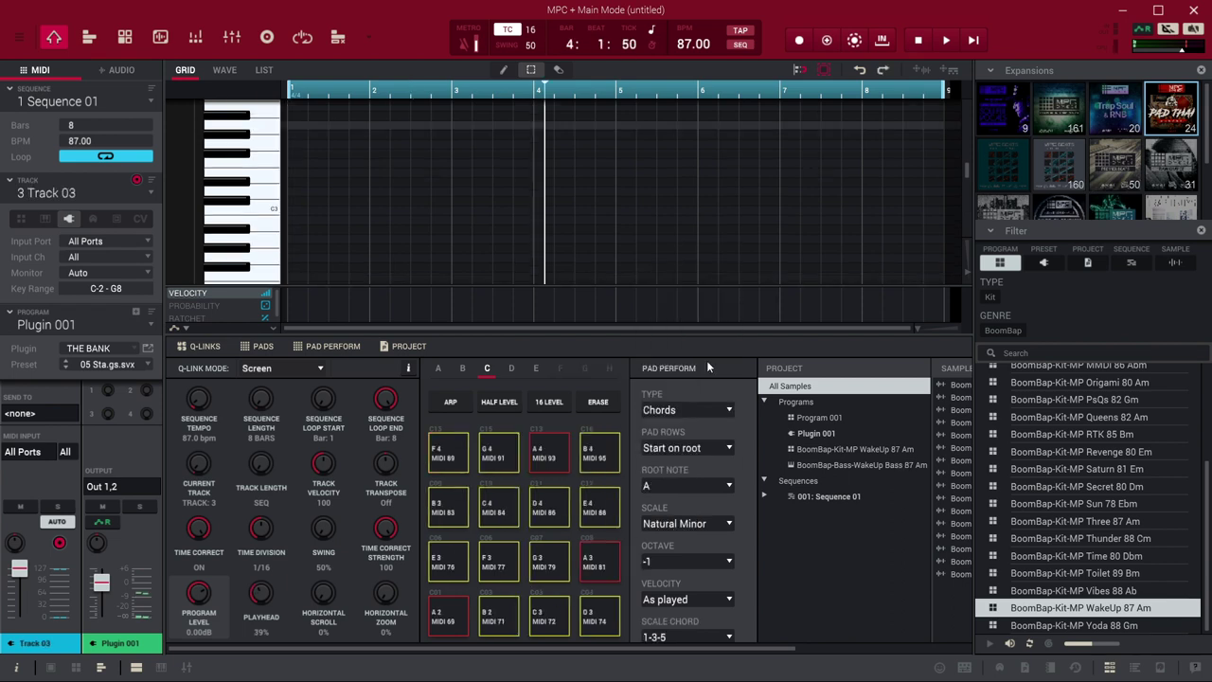
- Record a staccato string chord part on track 3 over the beat and play the sequence back
{"action": "key", "text": "space"}
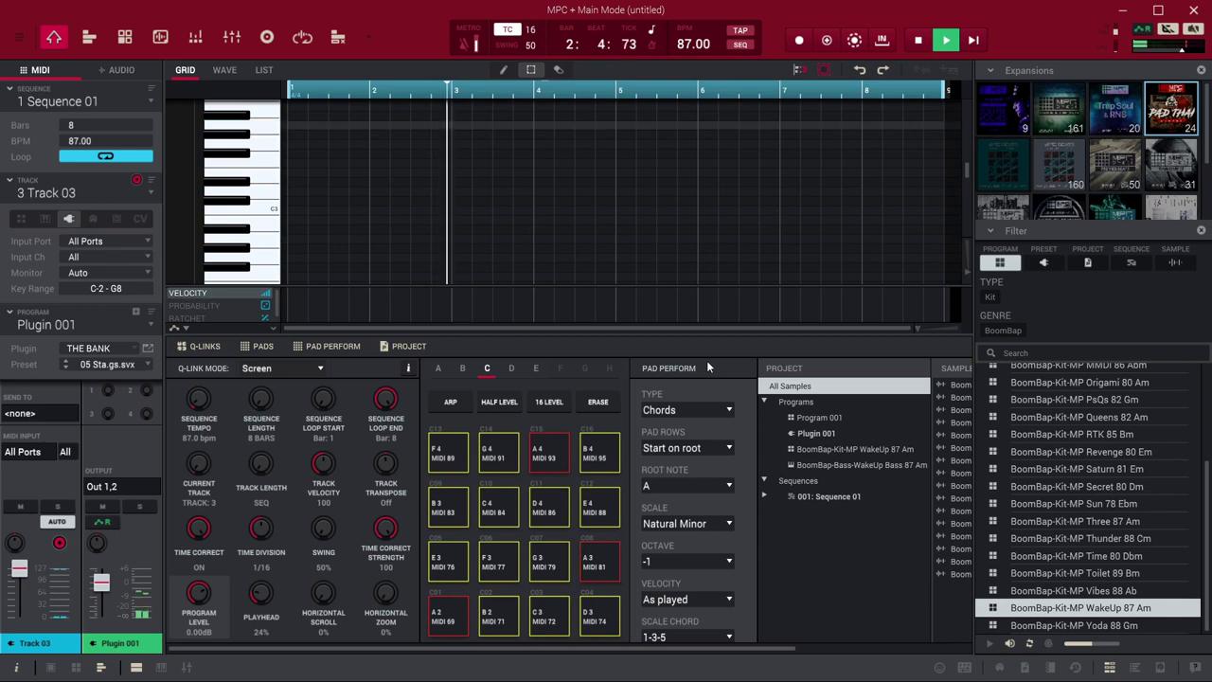
{"action": "key", "text": "space"}
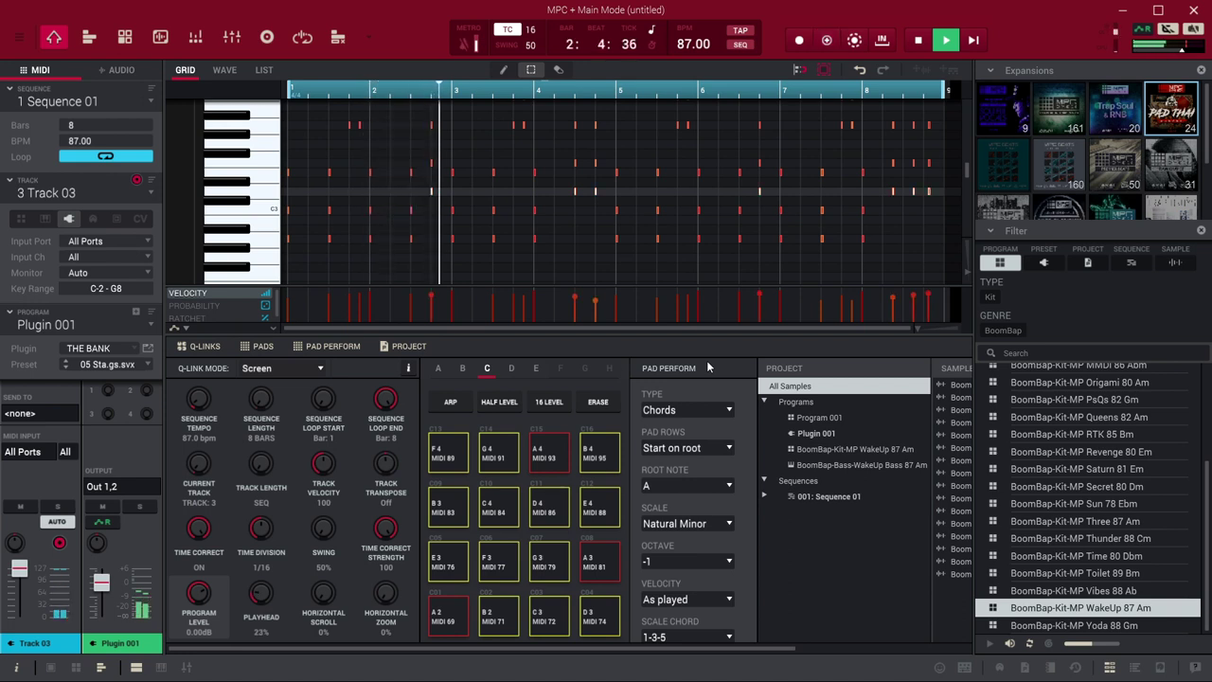
{"action": "key", "text": "space"}
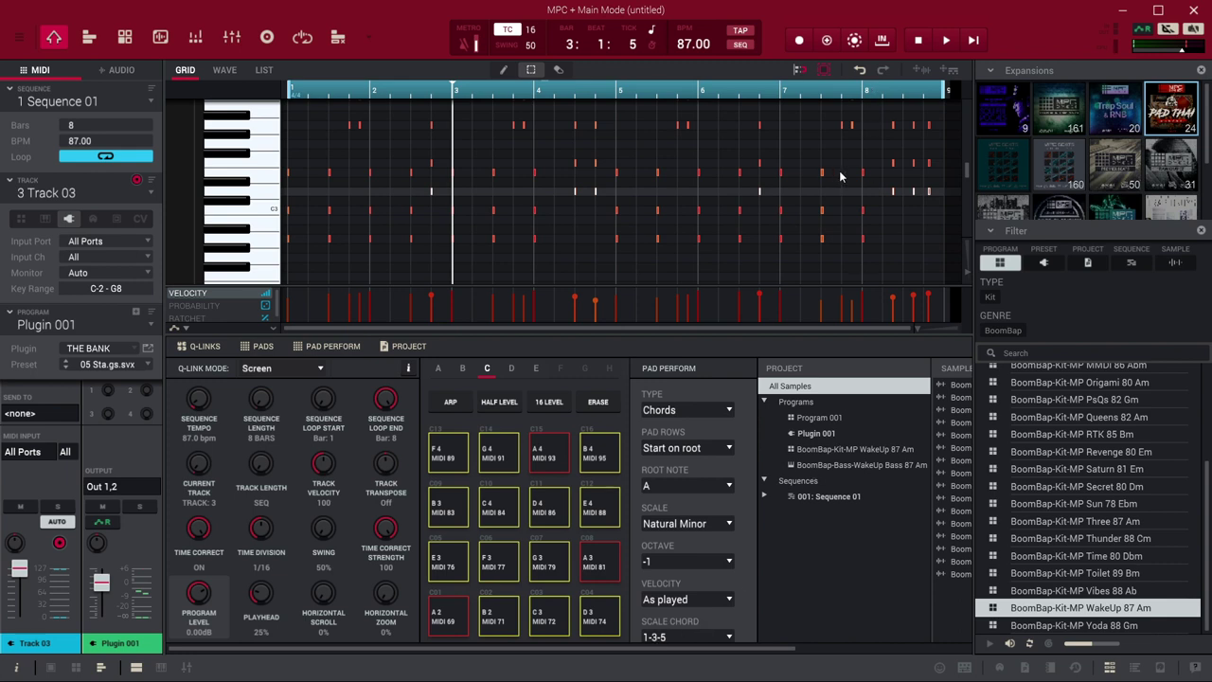
{"action": "key", "text": "space"}
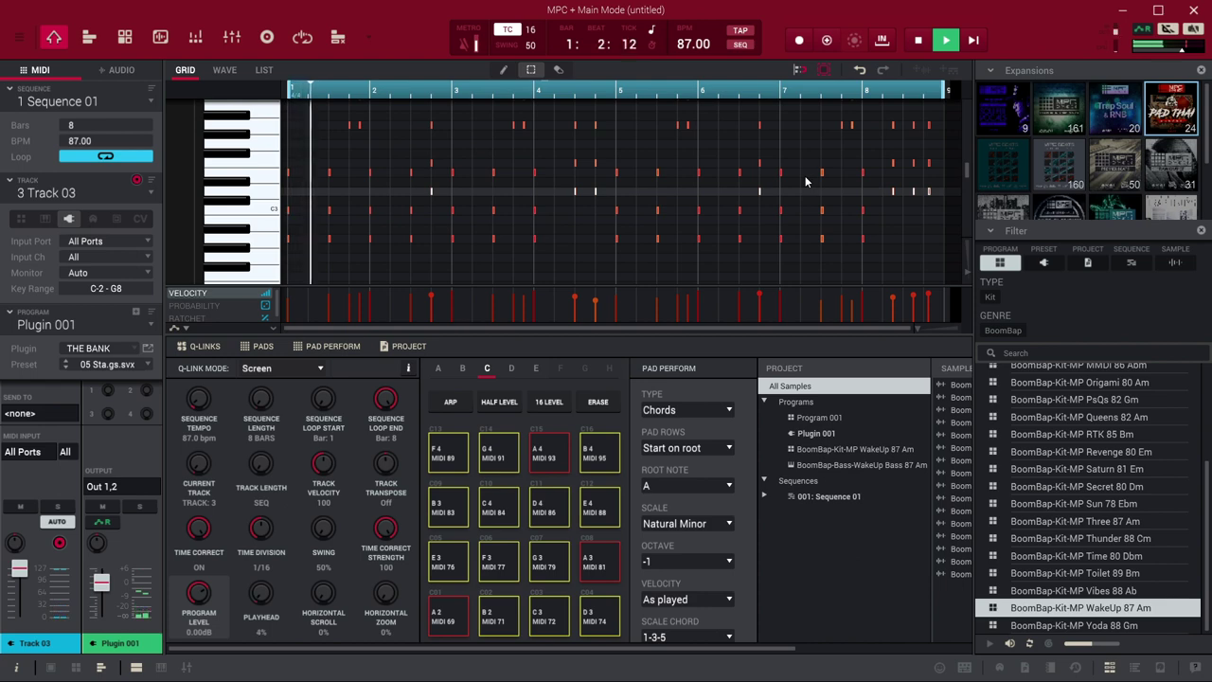
- Review THE BANK's controls during playback, moving its window off the browser, and close it
{"action": "left_click", "coordinate": [148, 349]}
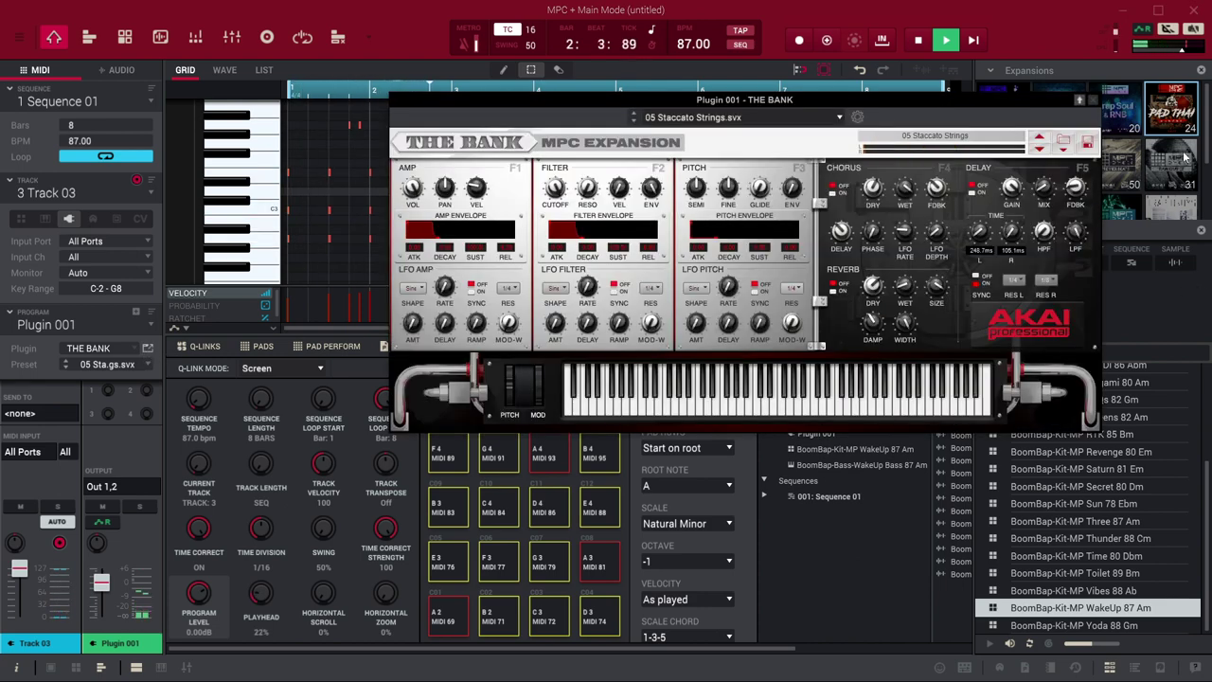
{"action": "left_click_drag", "start_coordinate": [1020, 101], "coordinate": [689, 140]}
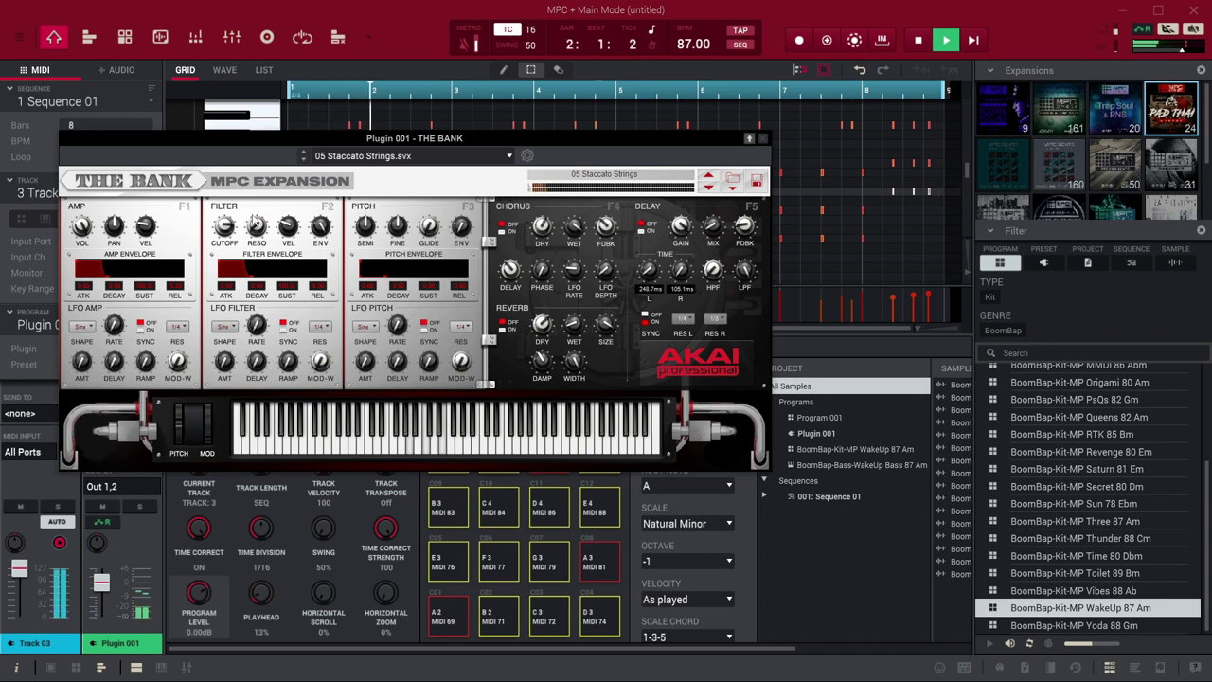
{"action": "left_click", "coordinate": [763, 139]}
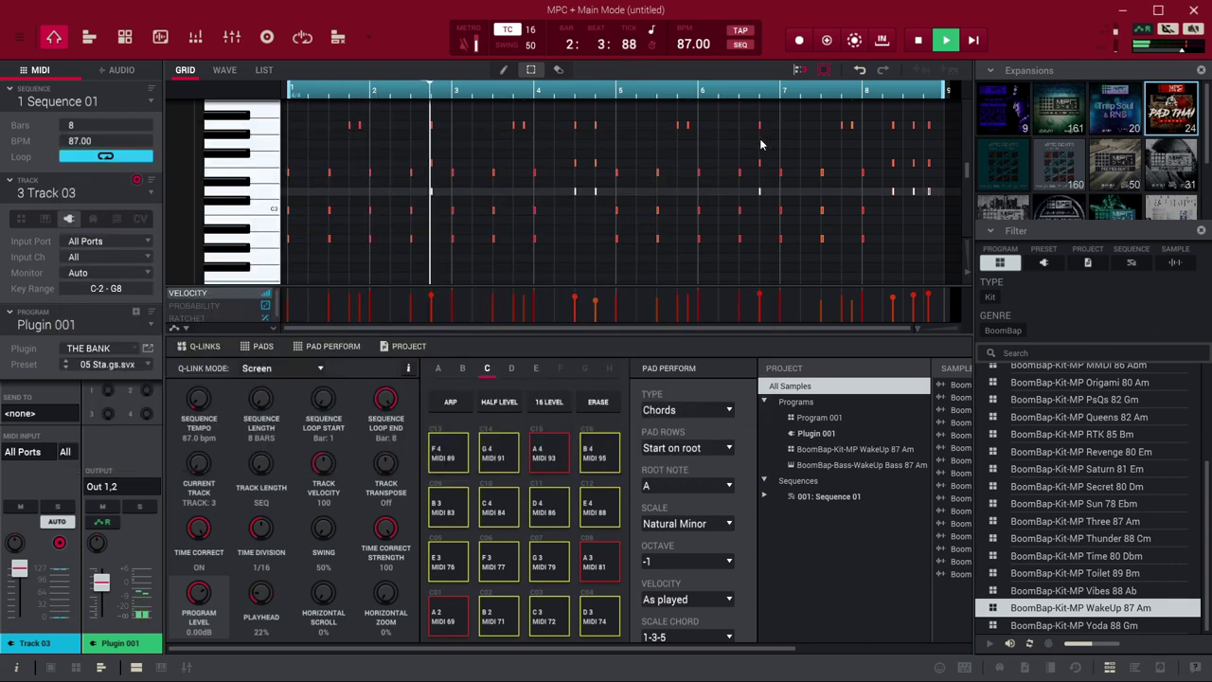
- Lower the bass program's fader in the Channel Mixer and enlarge the mixer to show the program inserts
{"action": "left_click", "coordinate": [231, 38]}
{"action": "left_click_drag", "start_coordinate": [454, 554], "coordinate": [453, 568]}
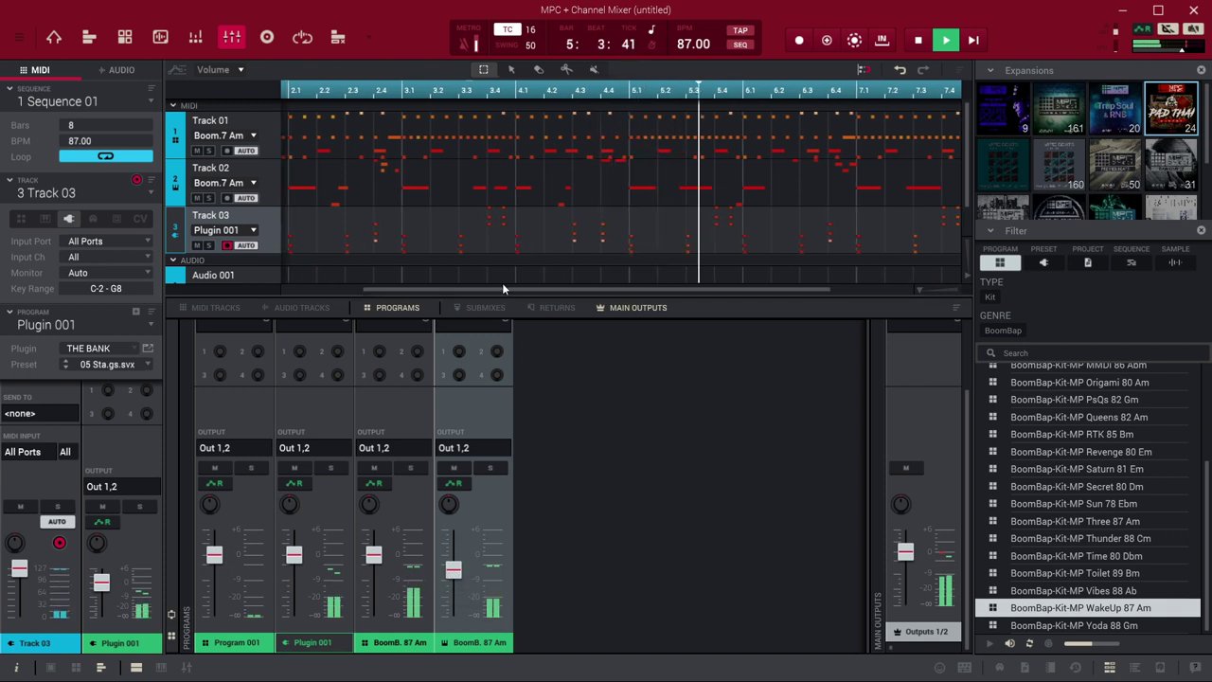
{"action": "left_click_drag", "start_coordinate": [504, 298], "coordinate": [488, 194]}
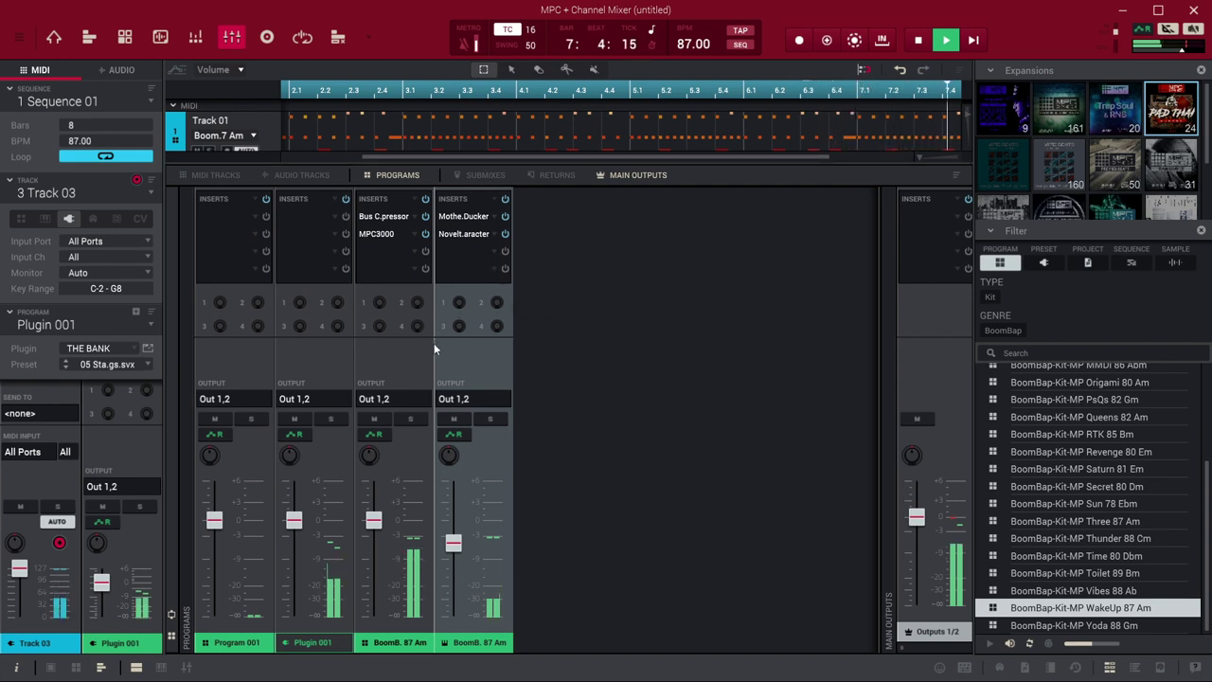
- Stop playback, add AIR Flavor to Plugin 001's first insert slot and show its settings
{"action": "left_click", "coordinate": [330, 216]}
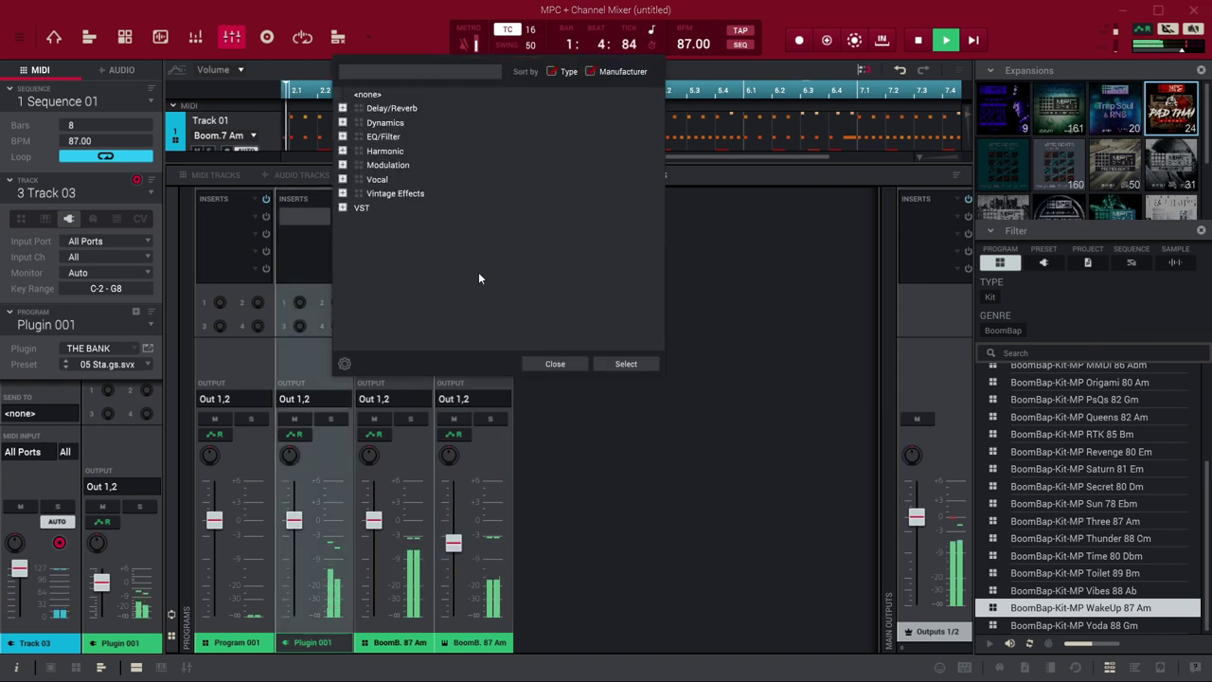
{"action": "key", "text": "space"}
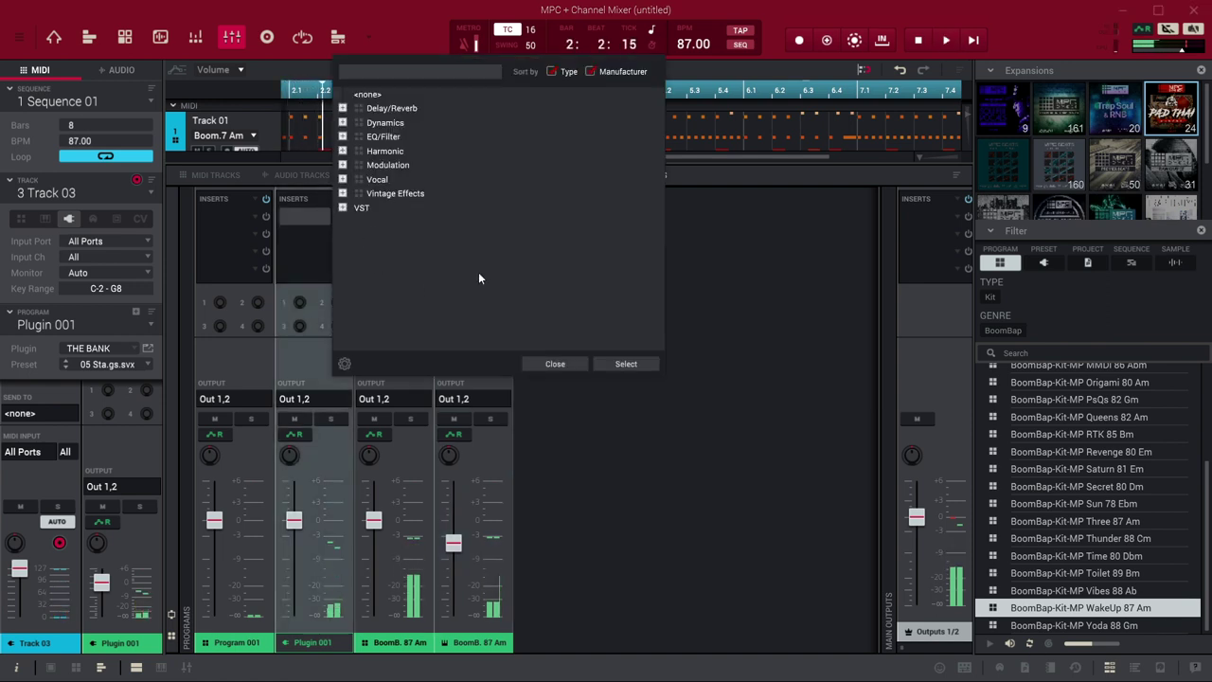
{"action": "left_click", "coordinate": [342, 152]}
{"action": "left_click", "coordinate": [357, 165]}
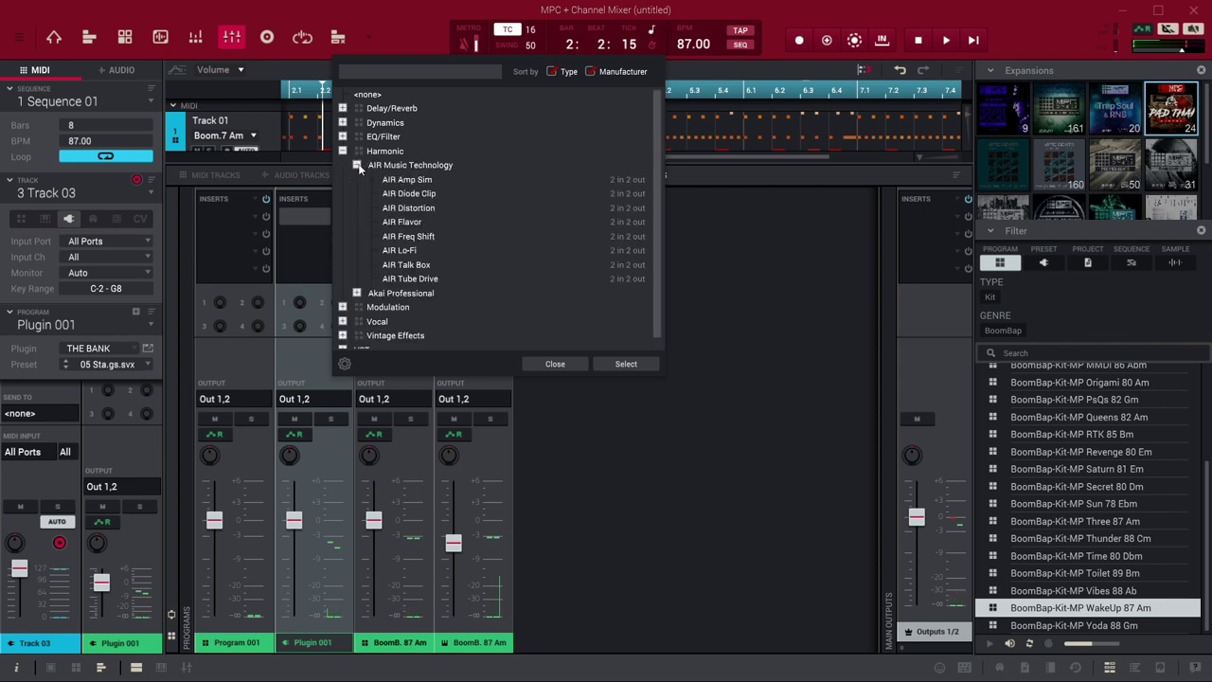
{"action": "double_click", "coordinate": [399, 223]}
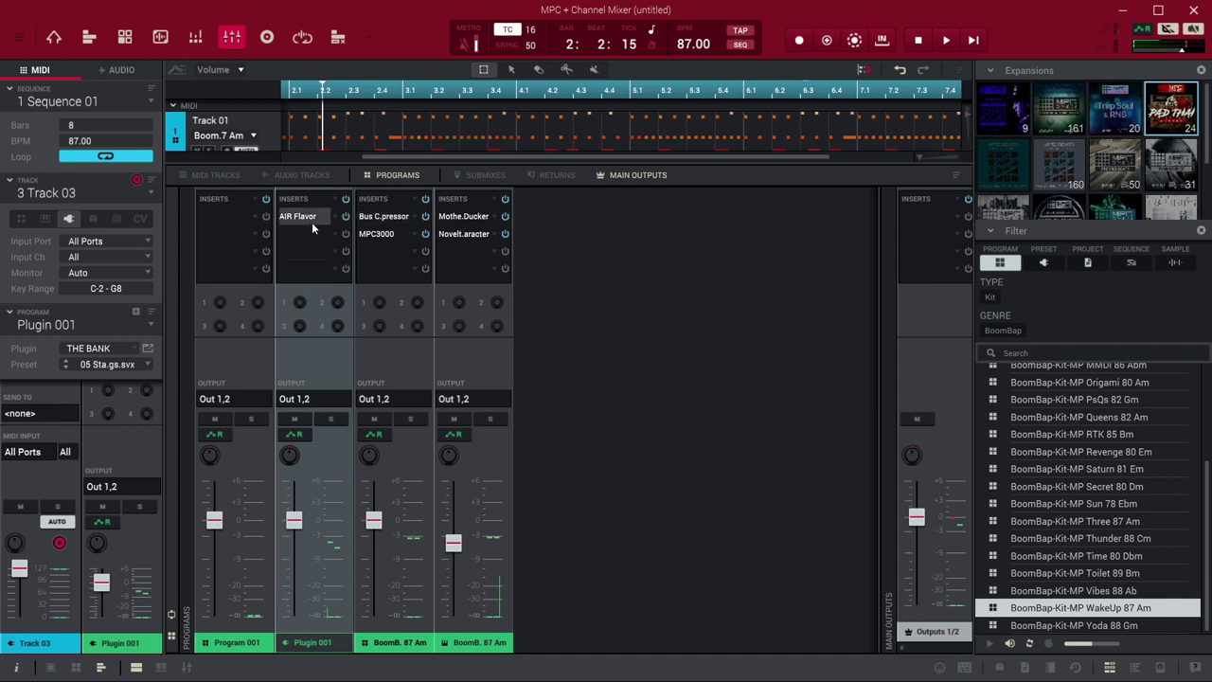
{"action": "double_click", "coordinate": [310, 215]}
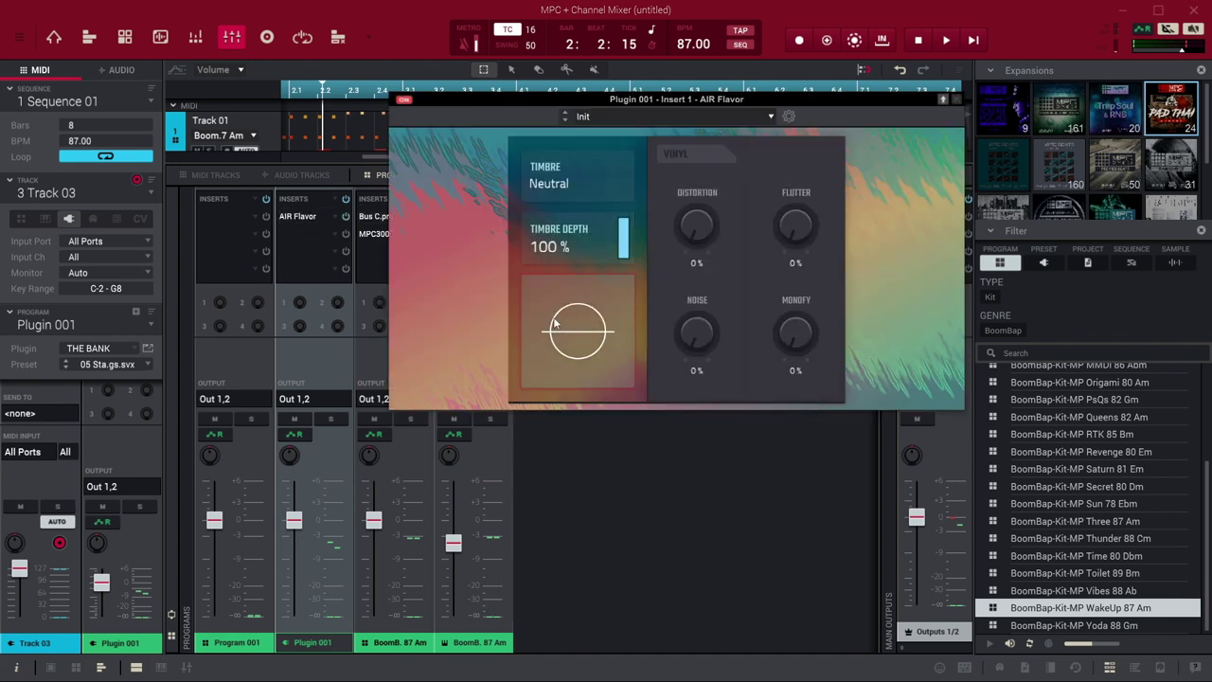
- Look through AIR Flavor's timbre list and try timbres including Speaker Old 2 and Radio Transistor 2
{"action": "left_click", "coordinate": [569, 187]}
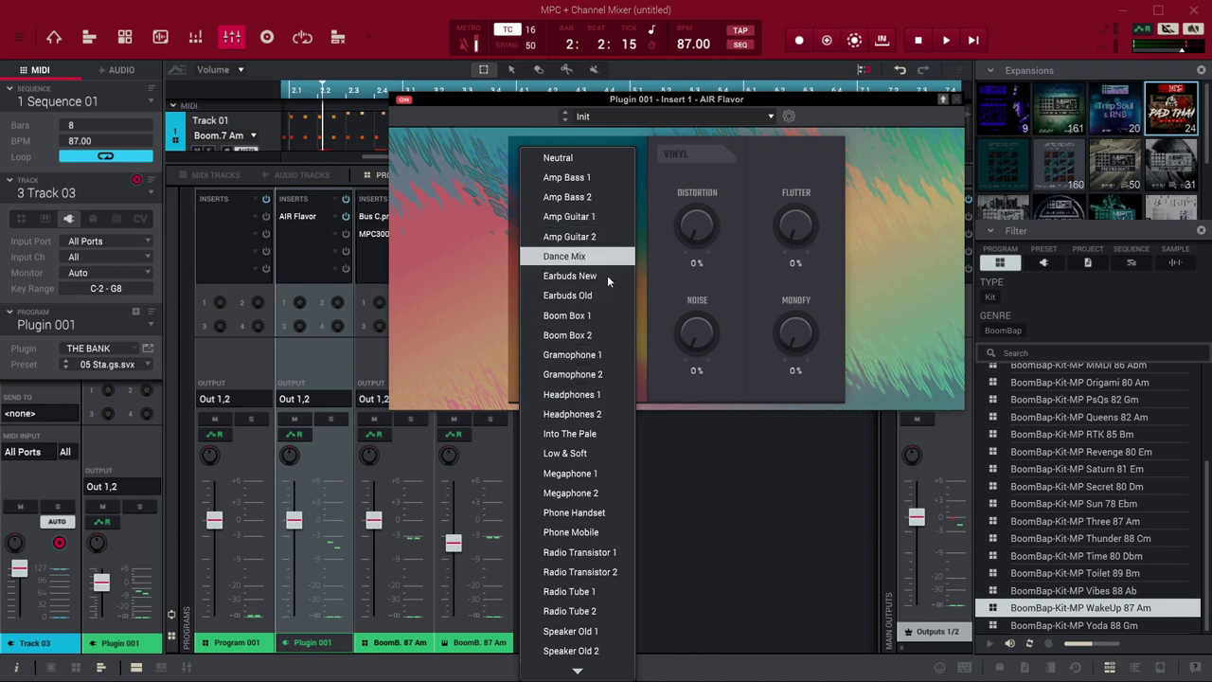
{"action": "mouse_move", "coordinate": [555, 663]}
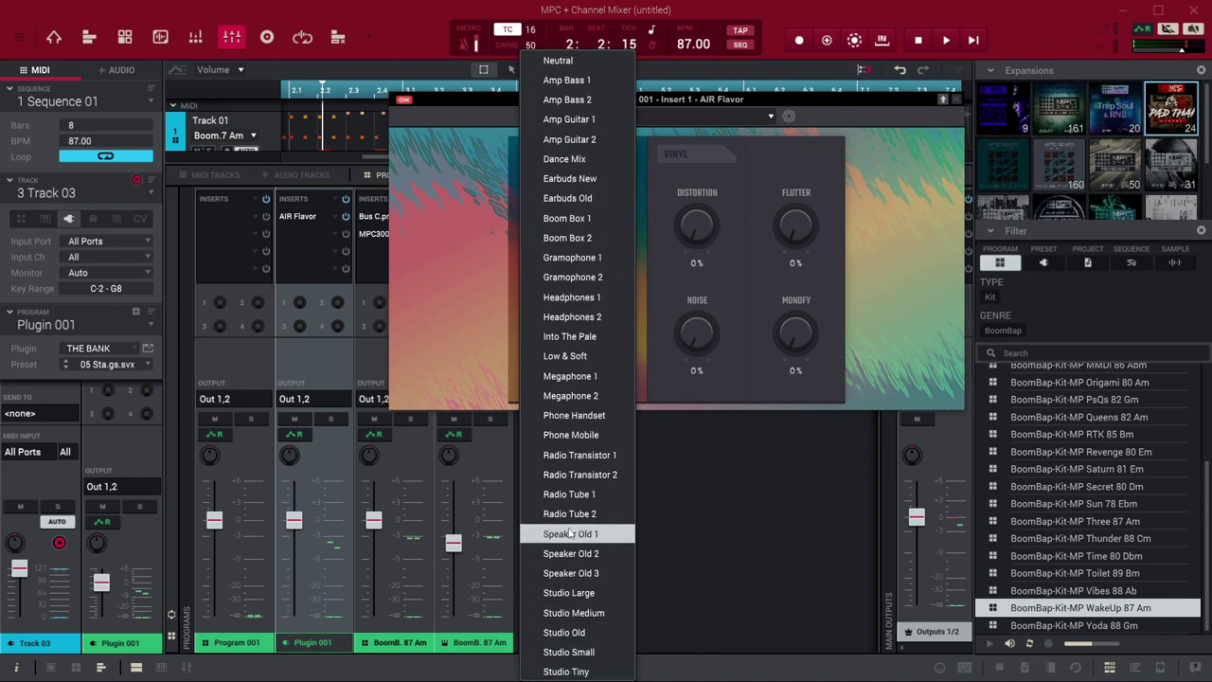
{"action": "left_click", "coordinate": [735, 371]}
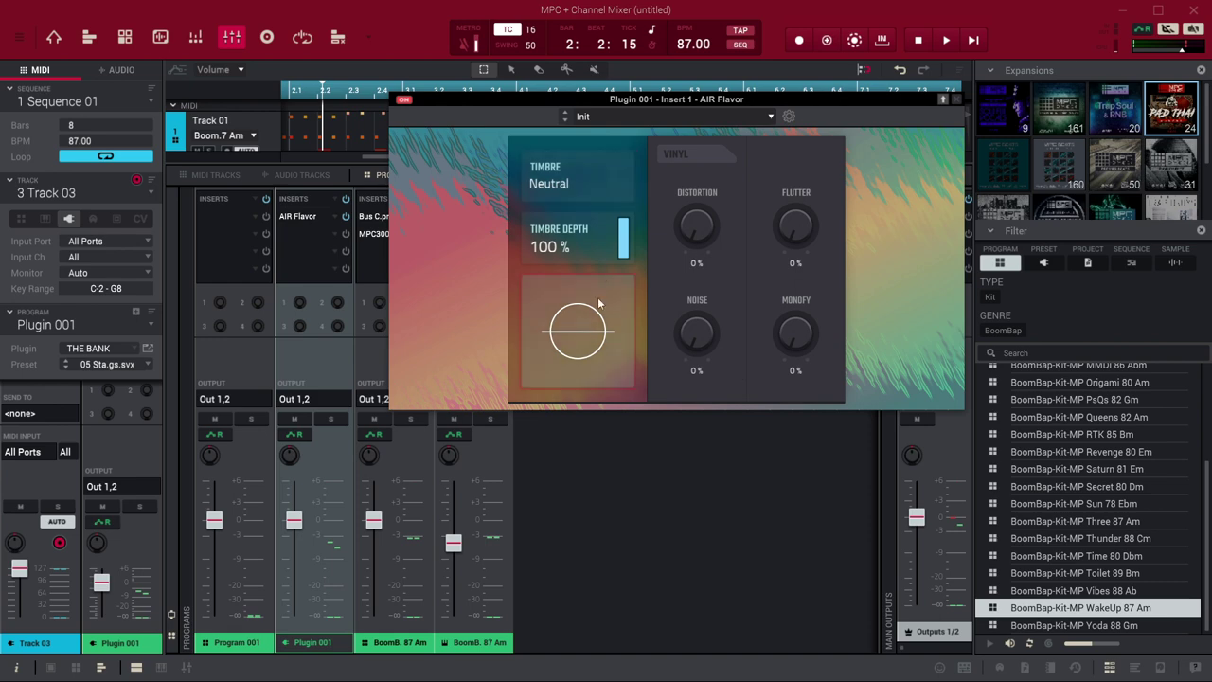
{"action": "scroll", "coordinate": [574, 354], "scroll_direction": "up", "scroll_amount": 10}
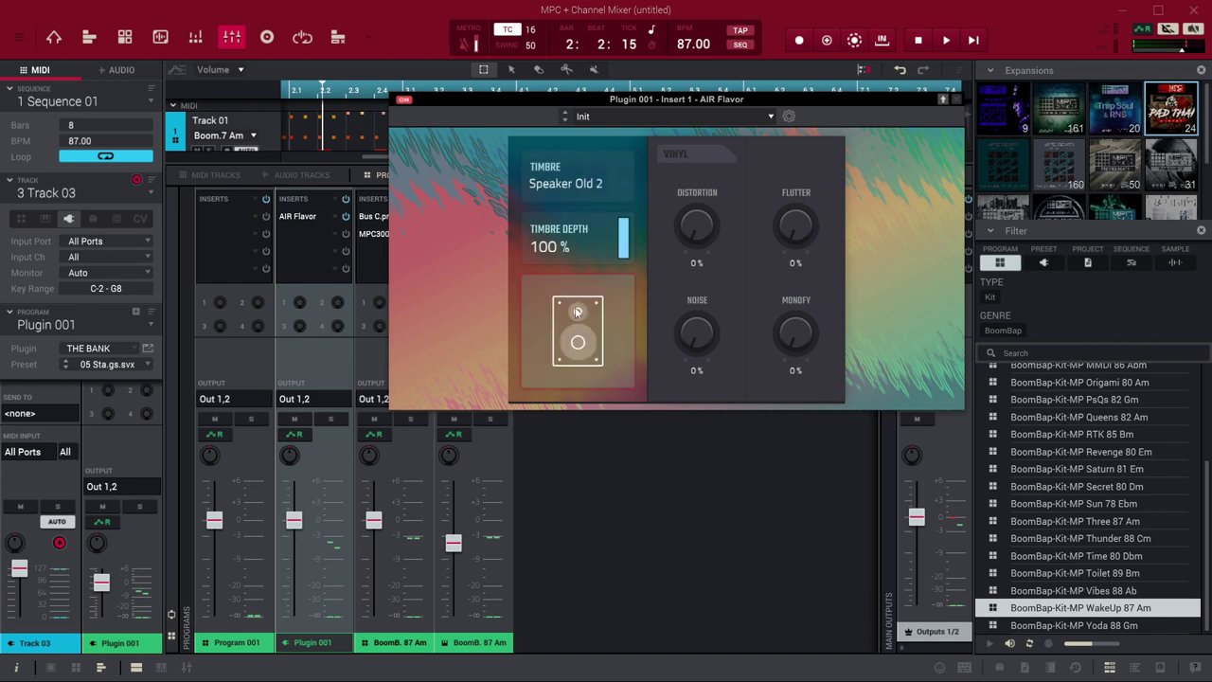
{"action": "scroll", "coordinate": [573, 358], "scroll_direction": "up", "scroll_amount": 2}
{"action": "scroll", "coordinate": [575, 354], "scroll_direction": "down", "scroll_amount": 3}
{"action": "scroll", "coordinate": [581, 338], "scroll_direction": "down", "scroll_amount": 1}
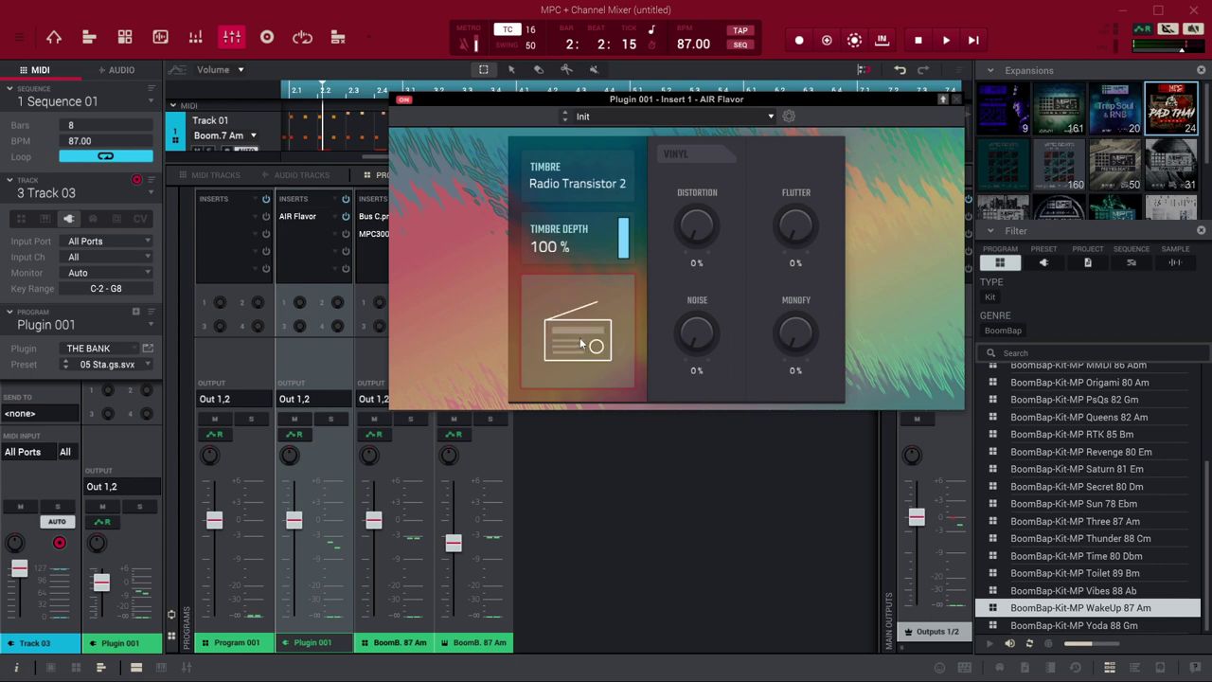
- Audition AIR Flavor timbres on the strings during playback and settle on Dance Mix
{"action": "key", "text": "space"}
{"action": "scroll", "coordinate": [581, 337], "scroll_direction": "down", "scroll_amount": 5}
{"action": "scroll", "coordinate": [580, 325], "scroll_direction": "up", "scroll_amount": 4}
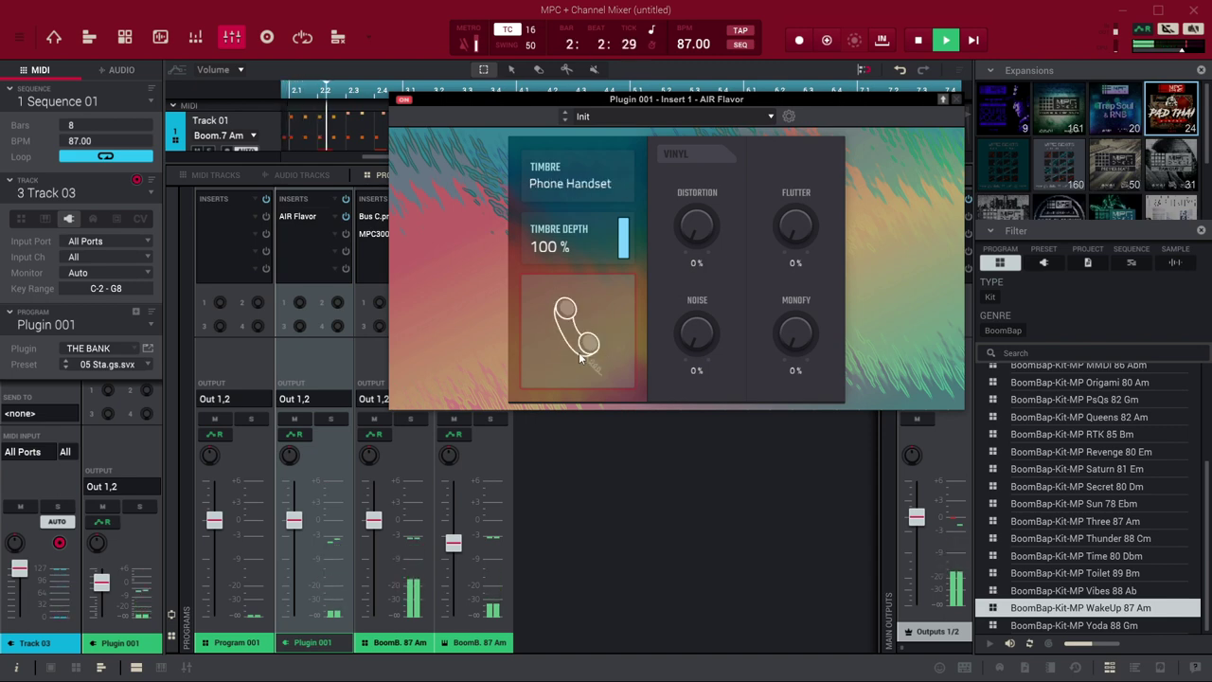
{"action": "scroll", "coordinate": [581, 365], "scroll_direction": "up", "scroll_amount": 1}
{"action": "scroll", "coordinate": [580, 371], "scroll_direction": "up", "scroll_amount": 4}
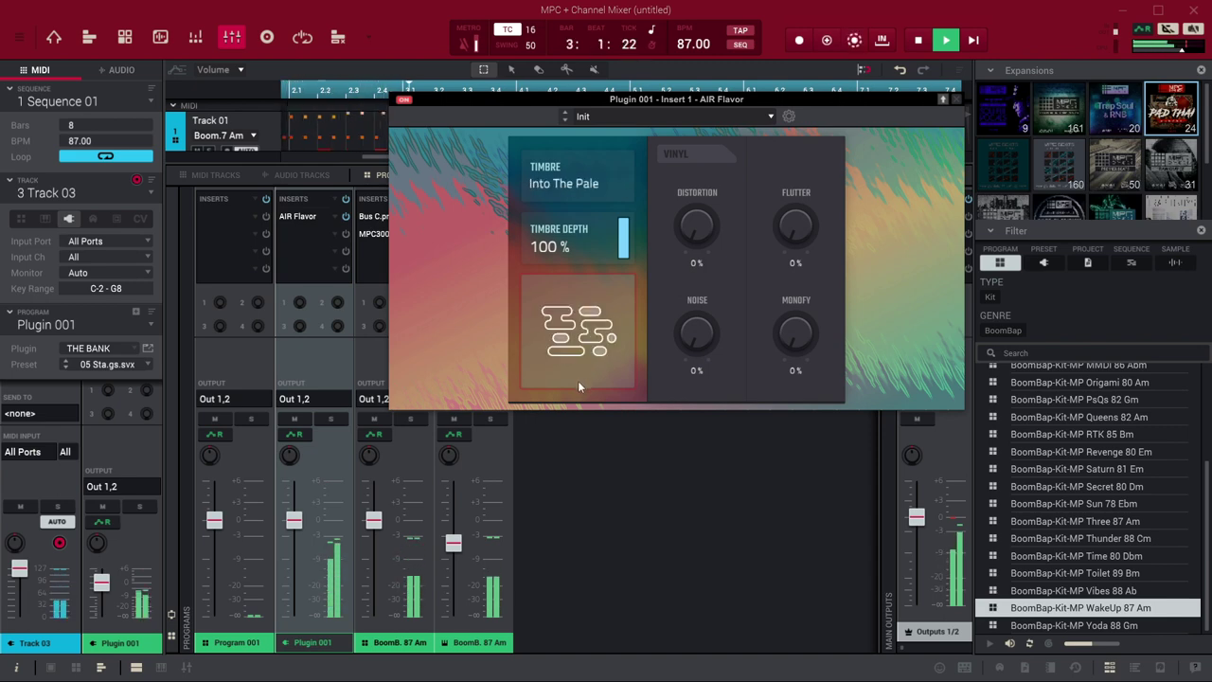
{"action": "scroll", "coordinate": [579, 397], "scroll_direction": "down", "scroll_amount": 1}
{"action": "scroll", "coordinate": [578, 394], "scroll_direction": "up", "scroll_amount": 1}
{"action": "scroll", "coordinate": [577, 407], "scroll_direction": "up", "scroll_amount": 3}
{"action": "scroll", "coordinate": [577, 423], "scroll_direction": "up", "scroll_amount": 2}
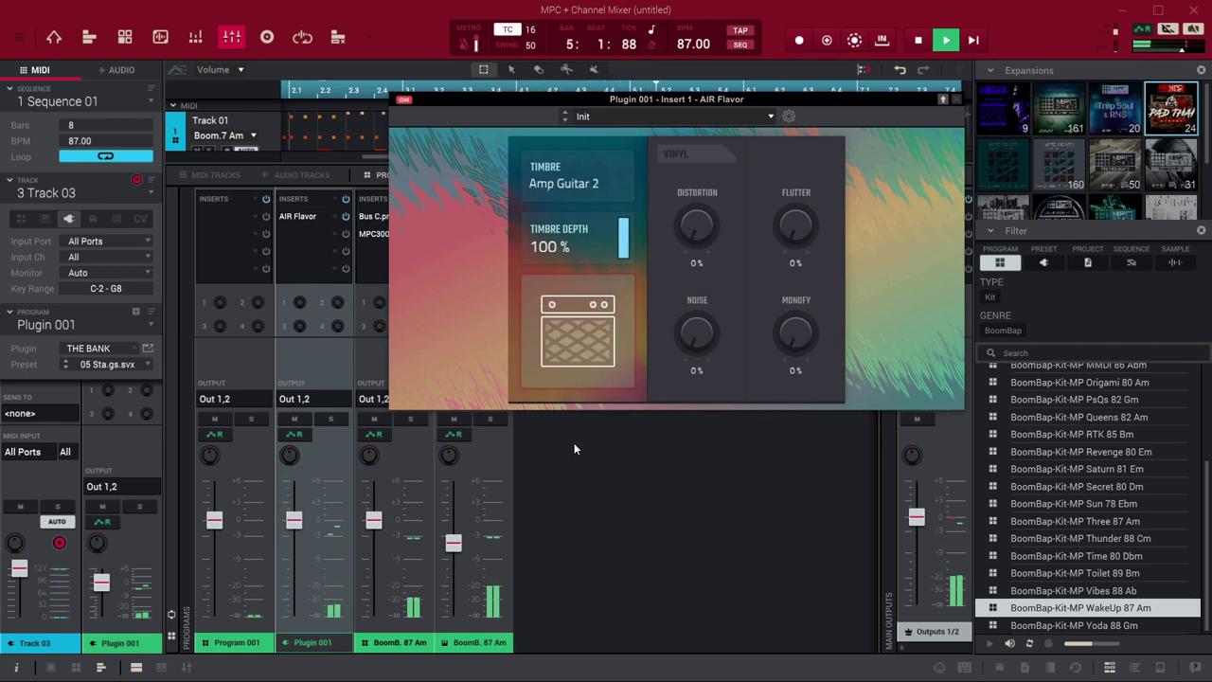
{"action": "scroll", "coordinate": [574, 443], "scroll_direction": "down", "scroll_amount": 1}
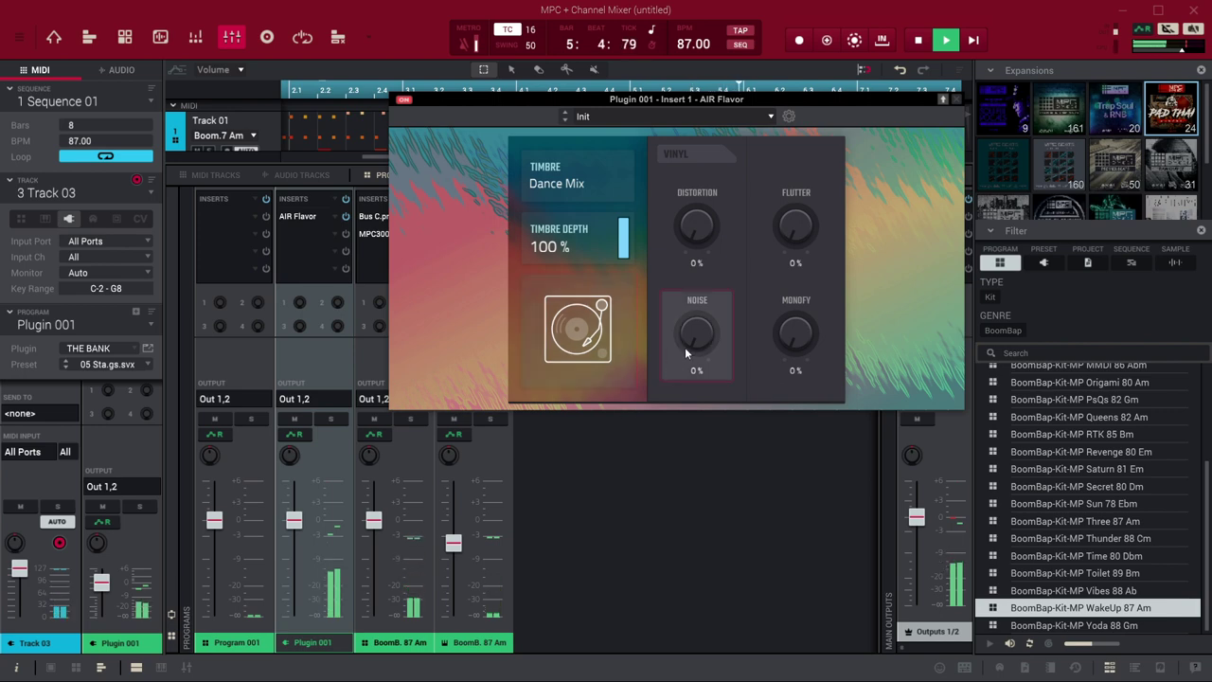
- Set AIR Flavor's Noise to 32%, Distortion to 33%, Flutter to 46%, Monofy to 29% and Timbre Depth to 48%, and close its window
{"action": "left_click_drag", "start_coordinate": [695, 341], "coordinate": [699, 301]}
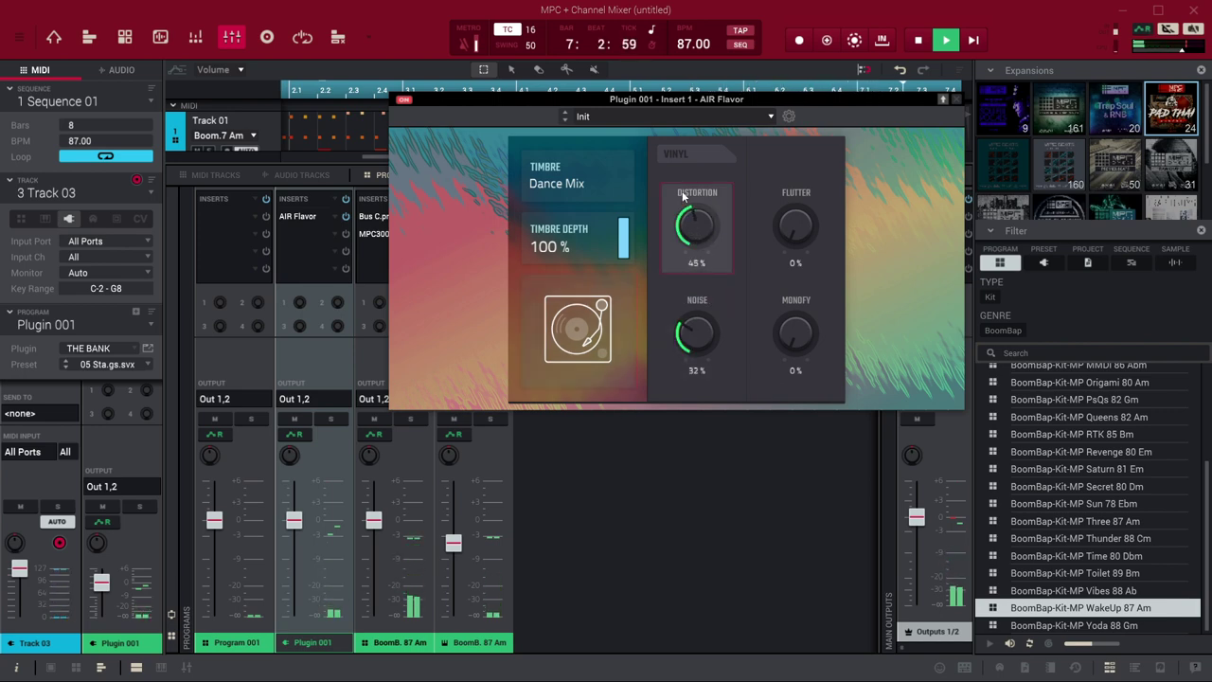
{"action": "left_click_drag", "start_coordinate": [693, 227], "coordinate": [690, 241]}
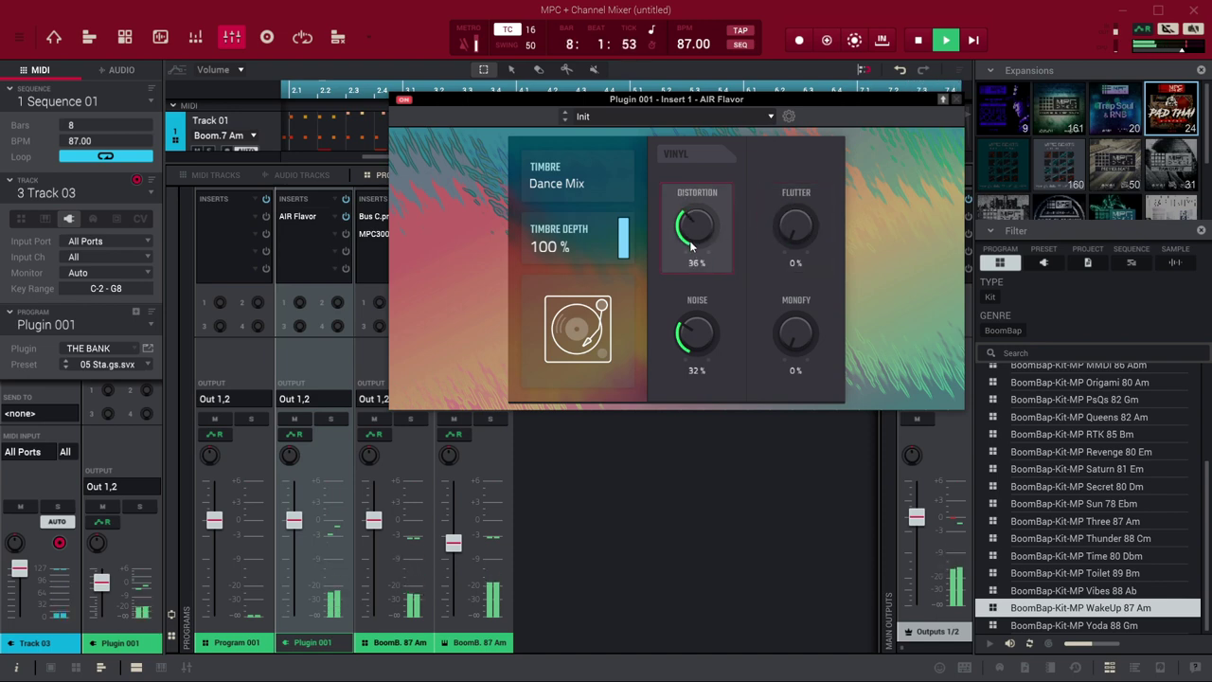
{"action": "left_click_drag", "start_coordinate": [794, 232], "coordinate": [792, 223]}
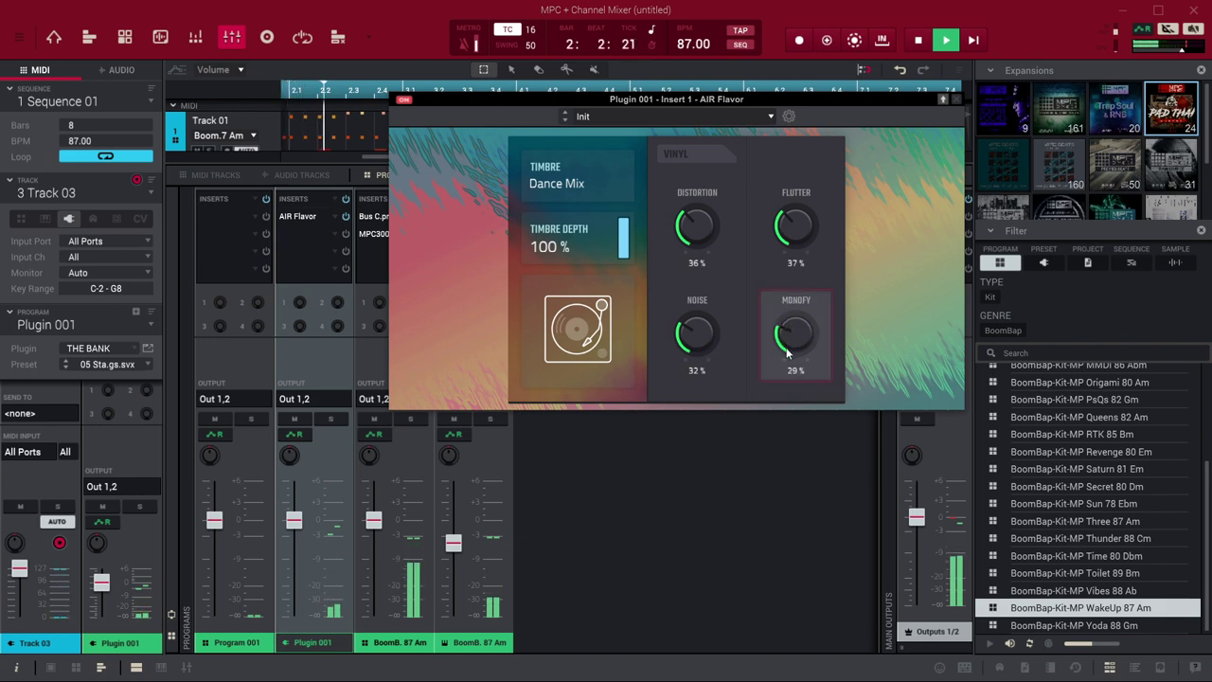
{"action": "scroll", "coordinate": [799, 230], "scroll_direction": "up", "scroll_amount": 8}
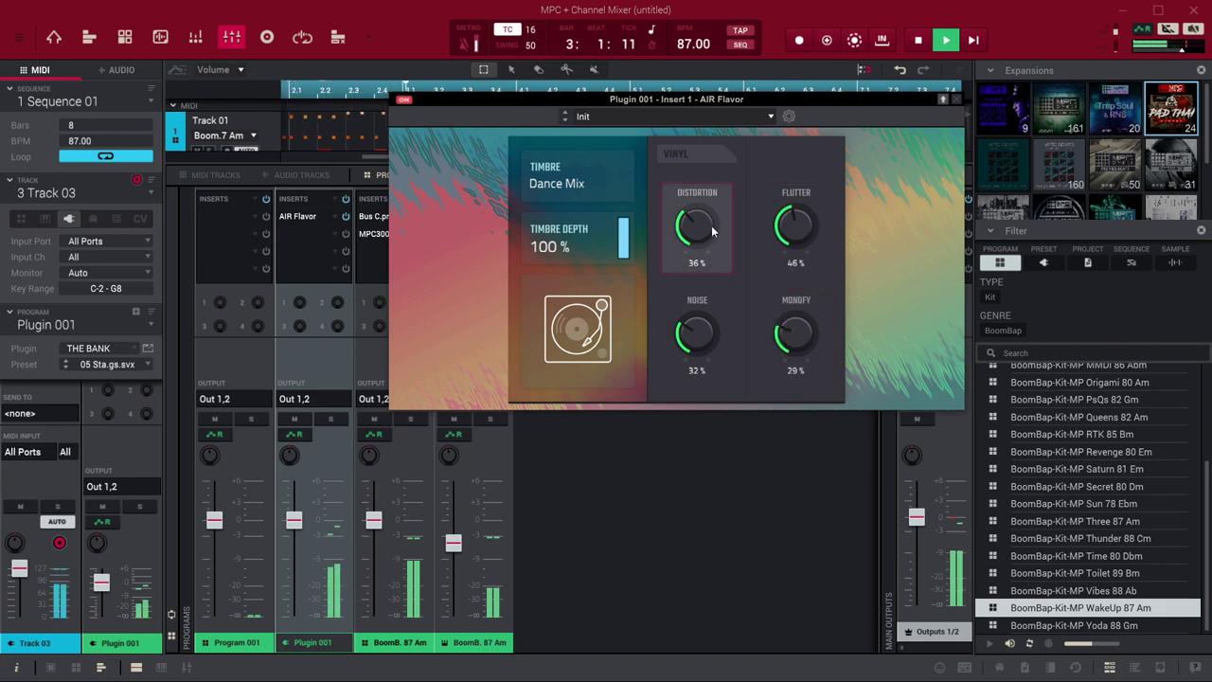
{"action": "scroll", "coordinate": [712, 226], "scroll_direction": "down", "scroll_amount": 2}
{"action": "scroll", "coordinate": [626, 255], "scroll_direction": "down", "scroll_amount": 19}
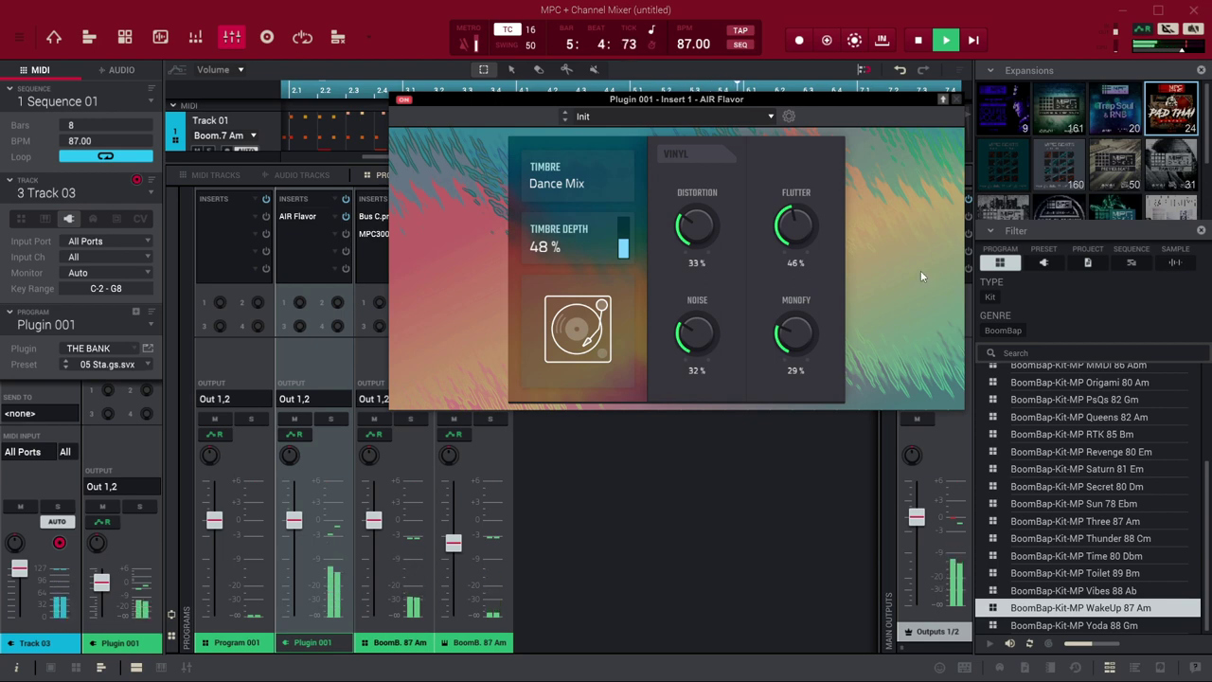
{"action": "left_click", "coordinate": [959, 98]}
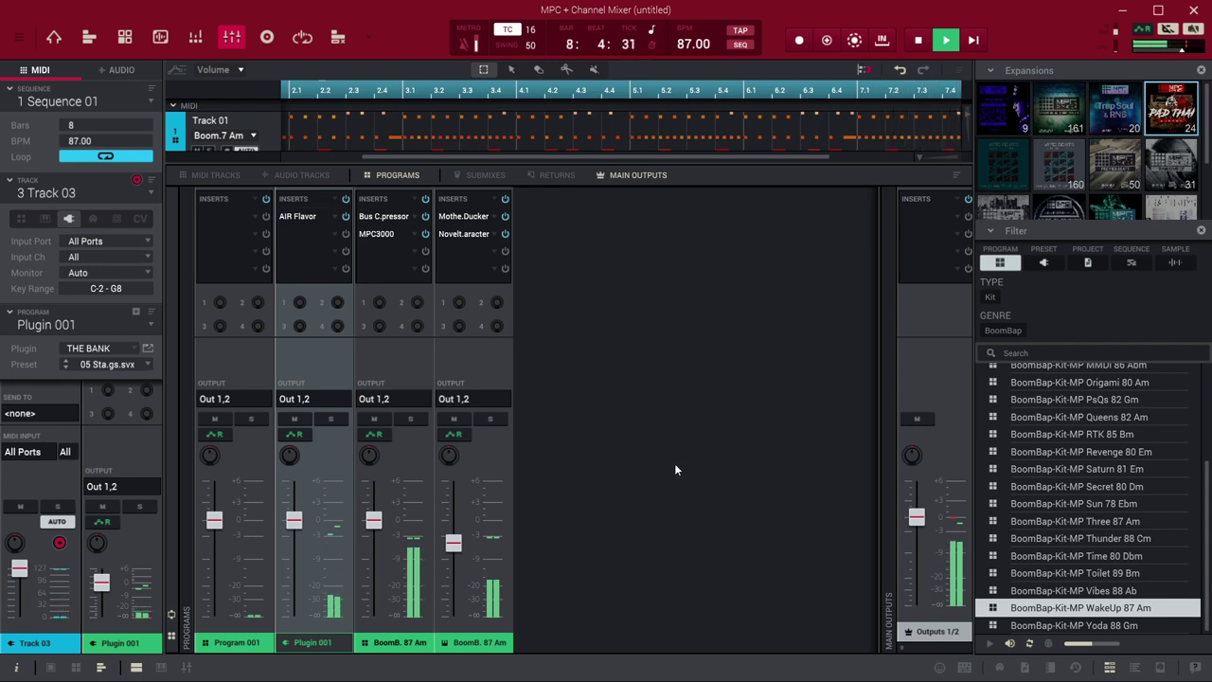
- Stop playback, add the A1AUDIO.de VST A1TriggerGate to Plugin 001's second insert slot and show its settings
{"action": "key", "text": "space"}
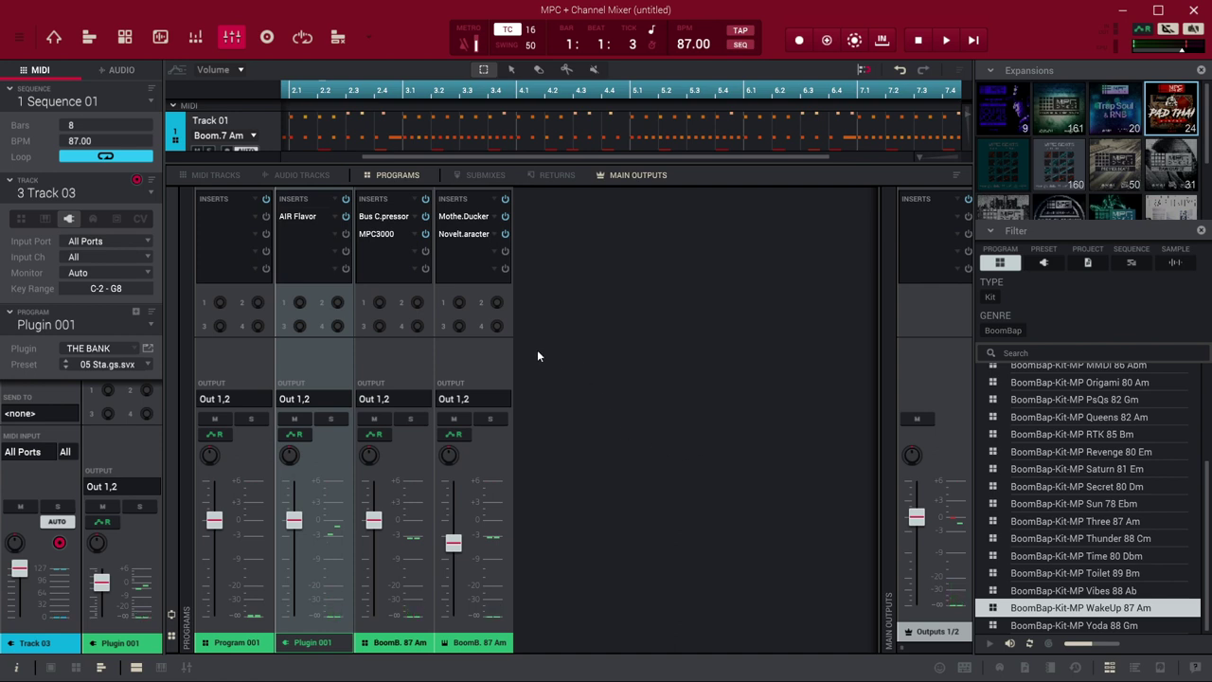
{"action": "double_click", "coordinate": [334, 237]}
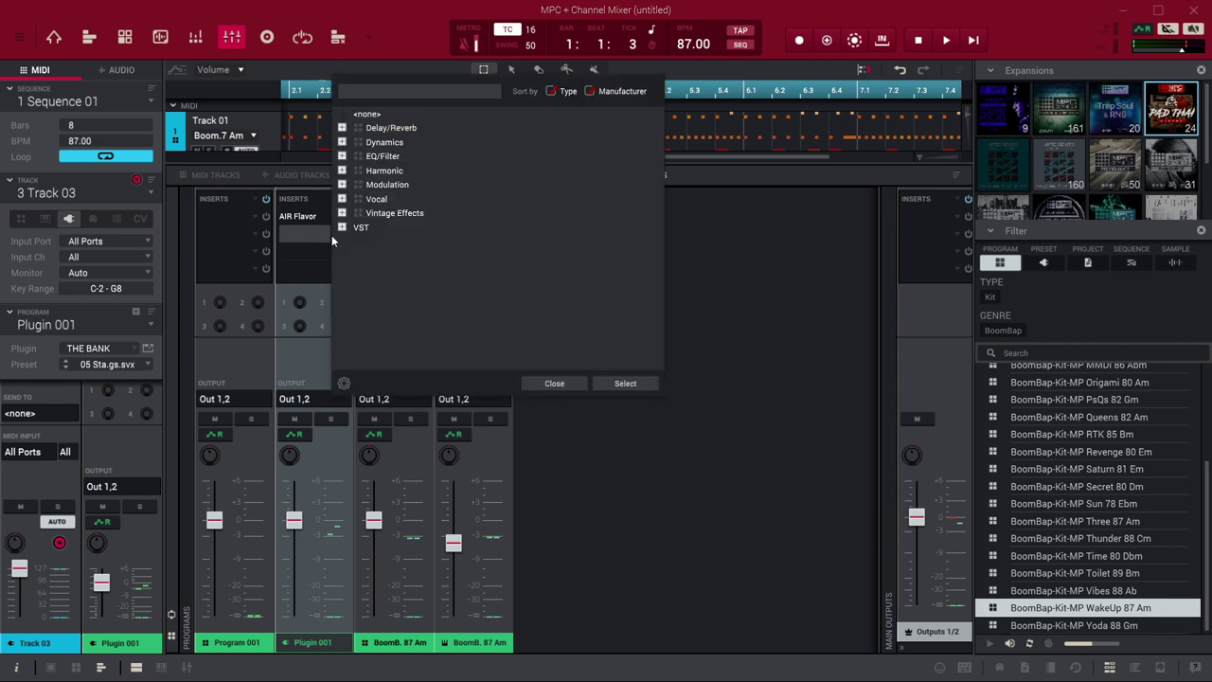
{"action": "left_click", "coordinate": [342, 228]}
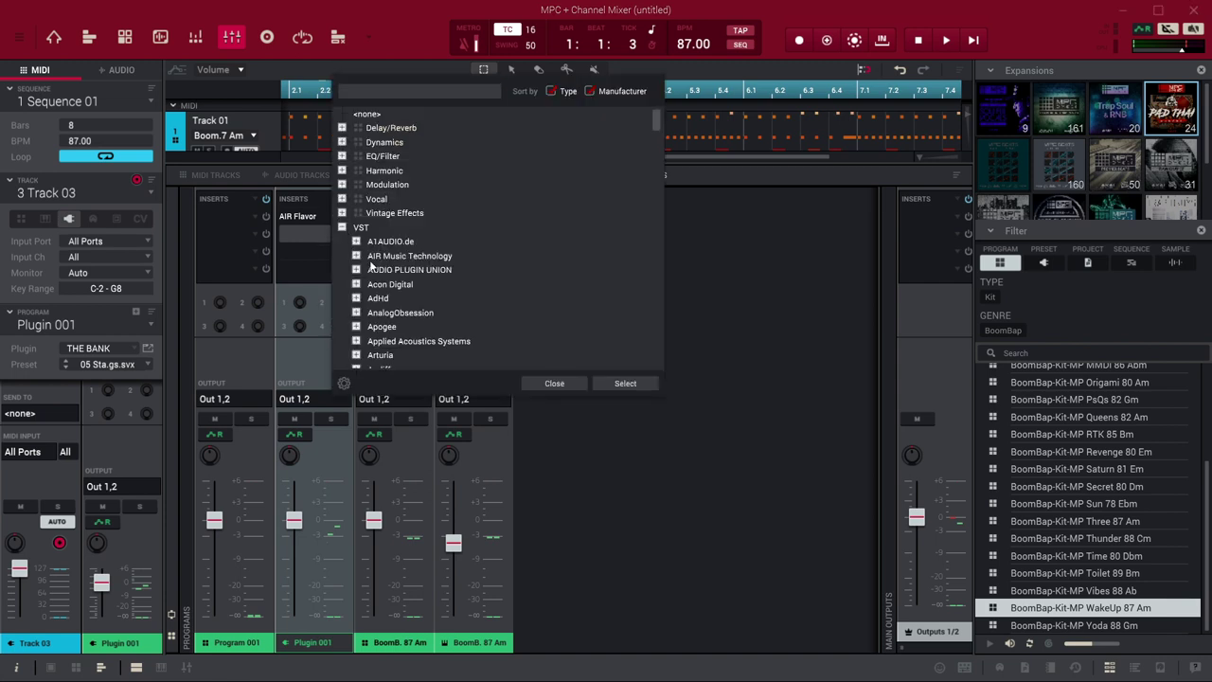
{"action": "left_click", "coordinate": [357, 242]}
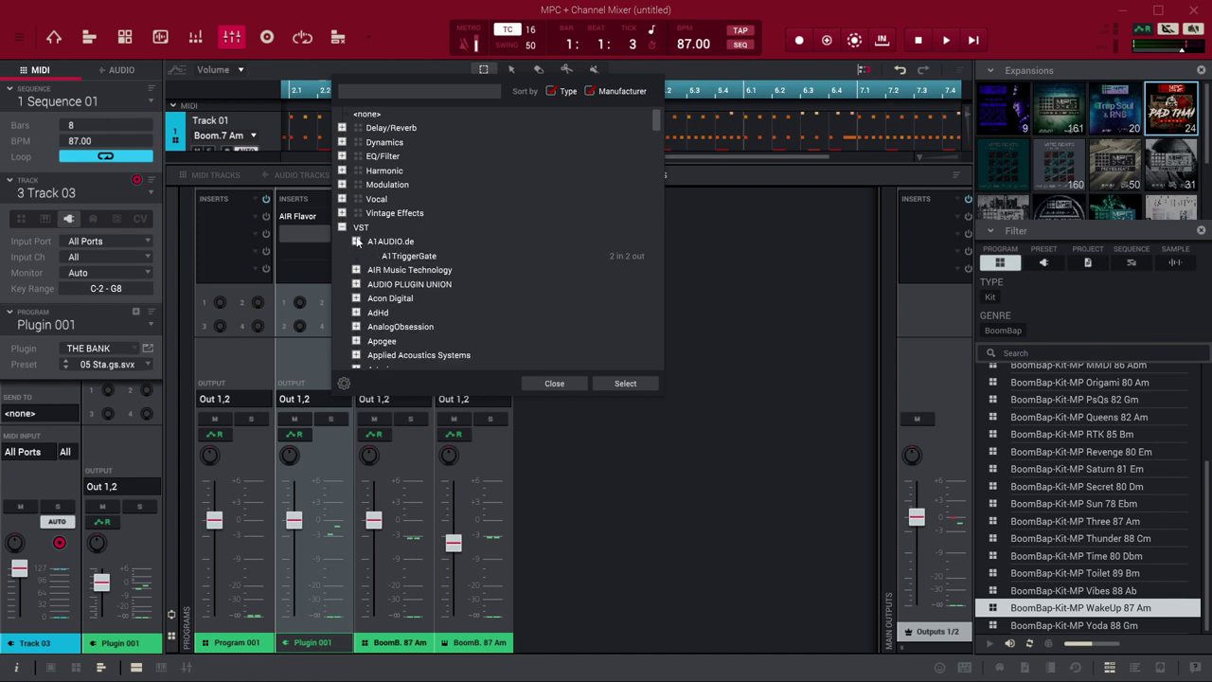
{"action": "double_click", "coordinate": [413, 256]}
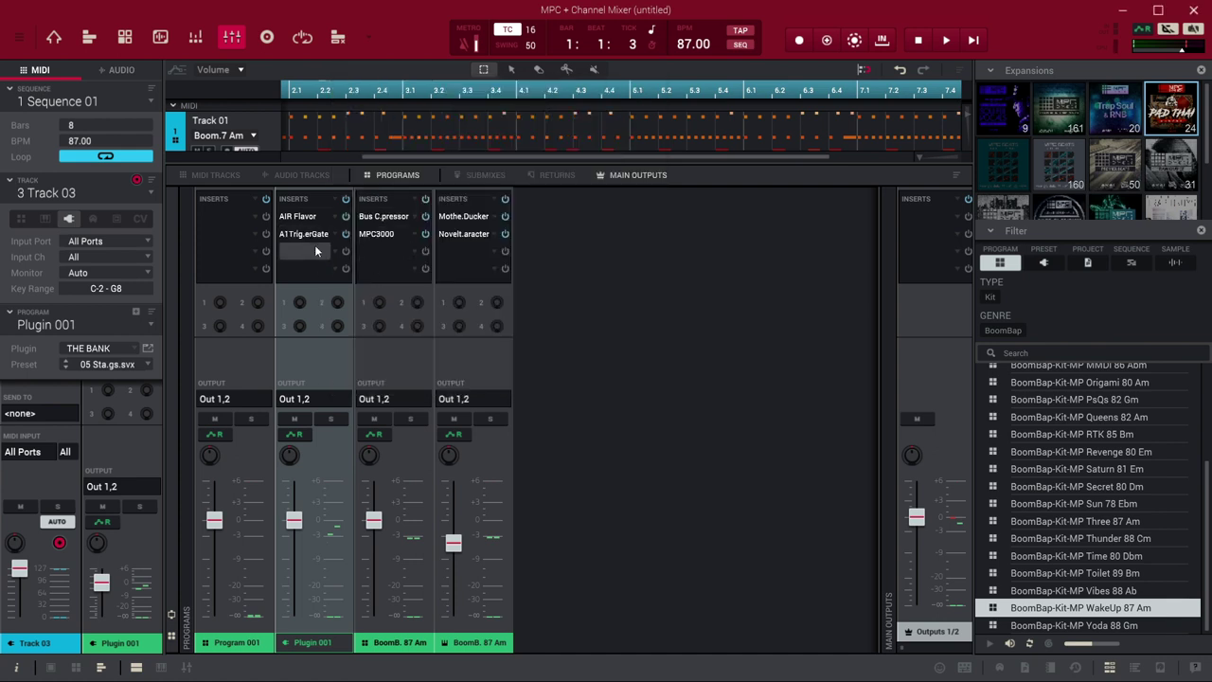
{"action": "left_click", "coordinate": [316, 236]}
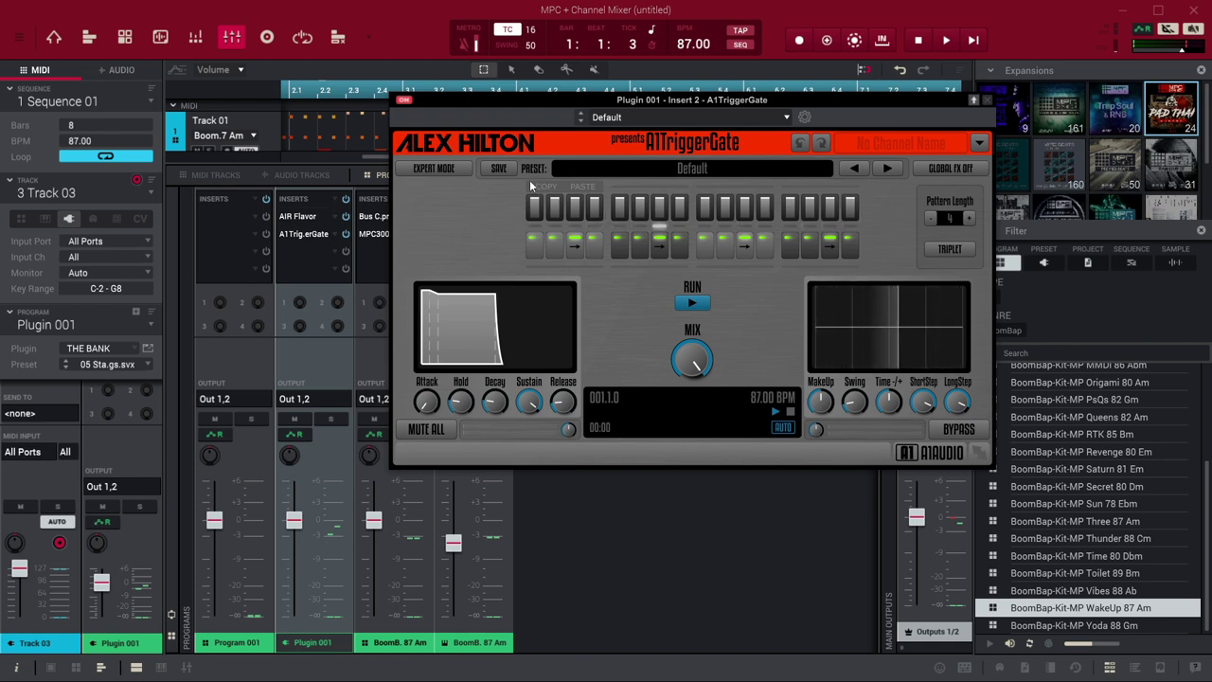
- Audition A1TriggerGate presets during playback, including House Rhythm 01 + Echo, and settle on TranceGate 01 + Echo
{"action": "key", "text": "space"}
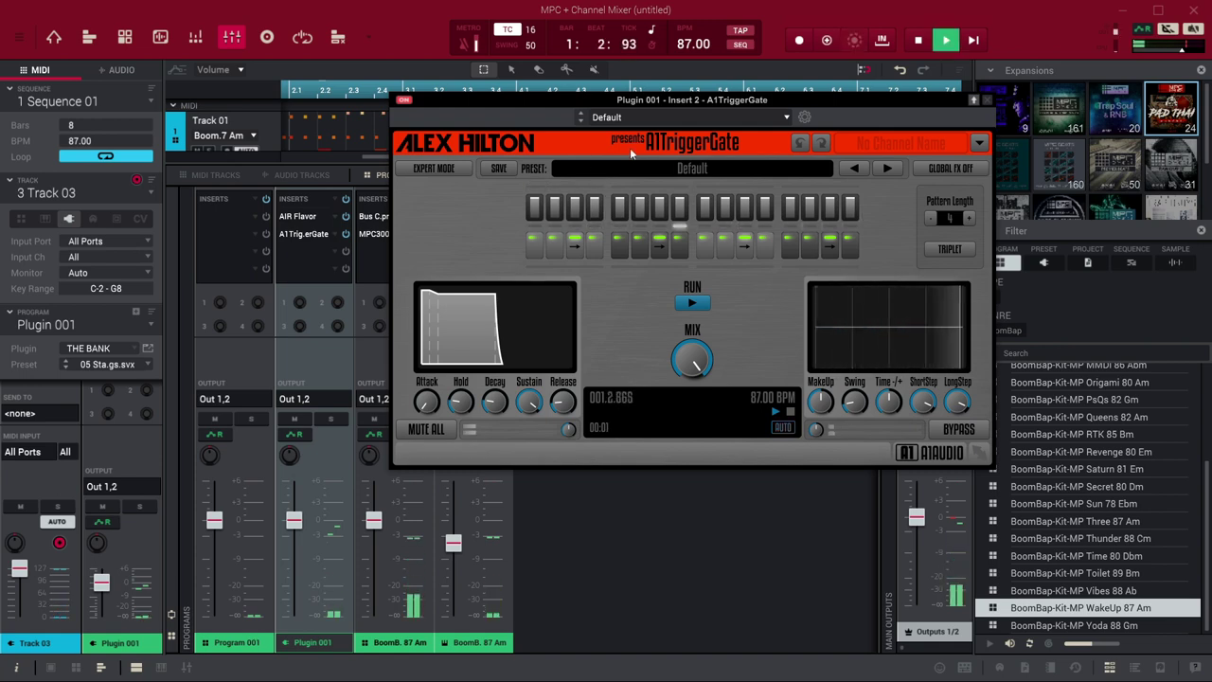
{"action": "left_click", "coordinate": [896, 168]}
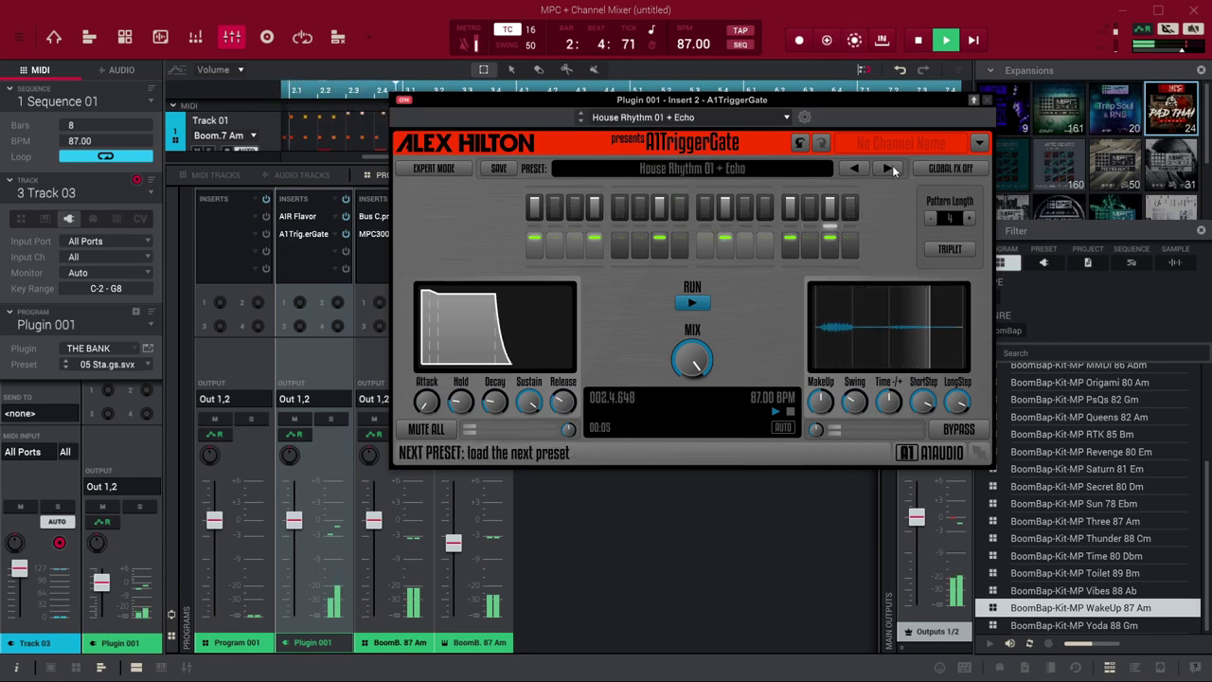
{"action": "left_click", "coordinate": [893, 168]}
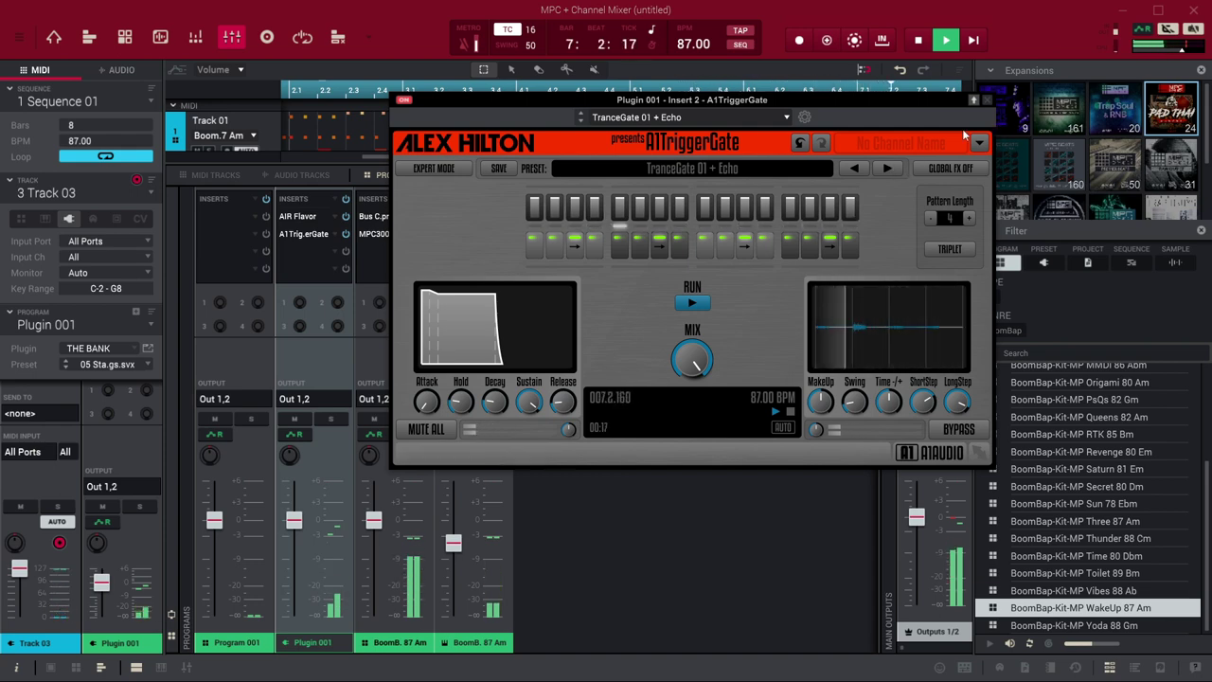
{"action": "left_click", "coordinate": [985, 101]}
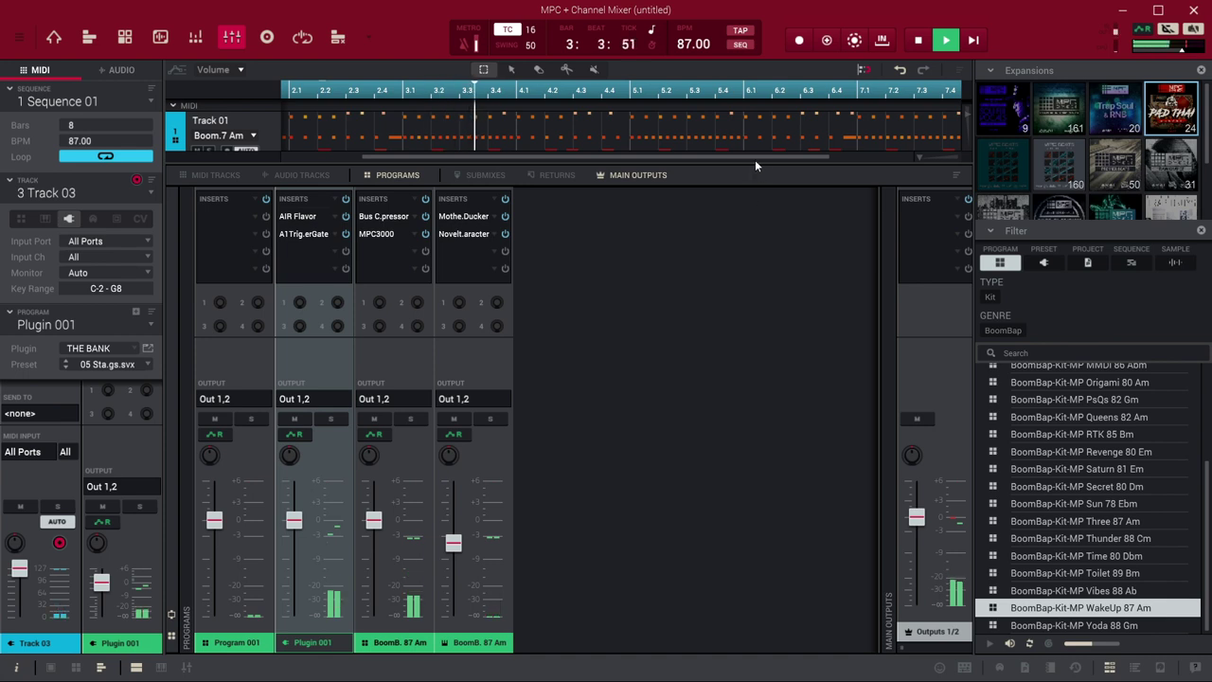
- Enlarge the track arrangement, stop playback and copy Sequence 01 to the unused second sequence as Sequence 02
{"action": "left_click_drag", "start_coordinate": [755, 163], "coordinate": [717, 277]}
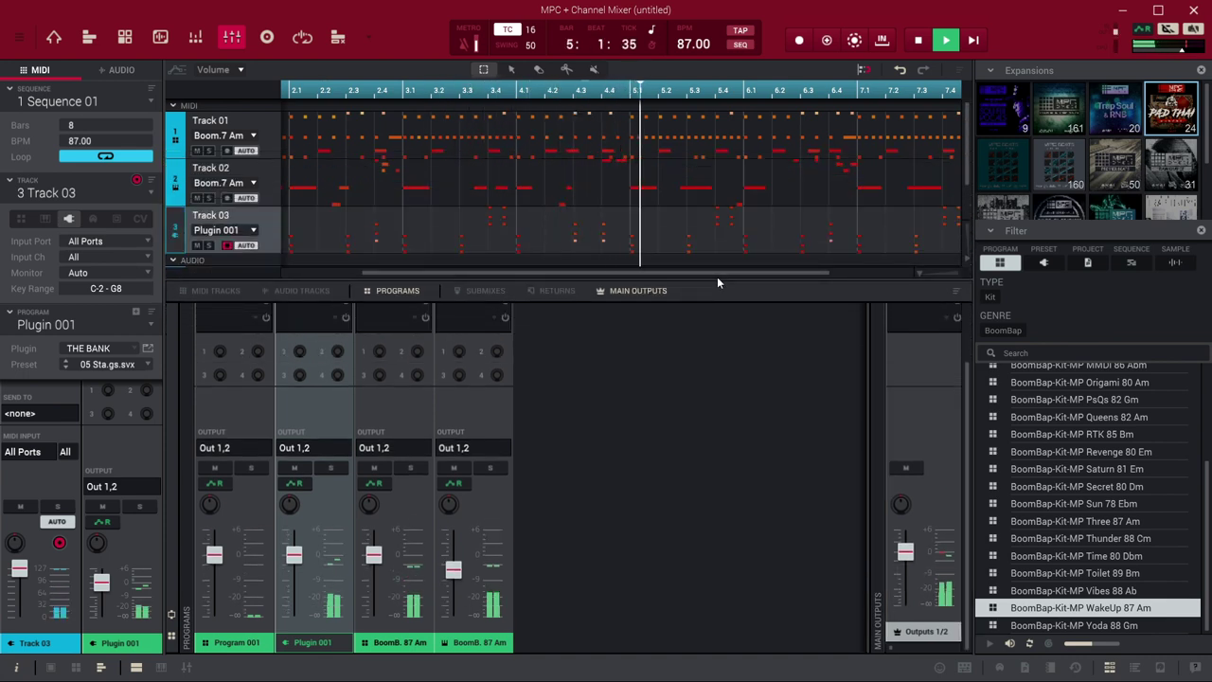
{"action": "key", "text": "space"}
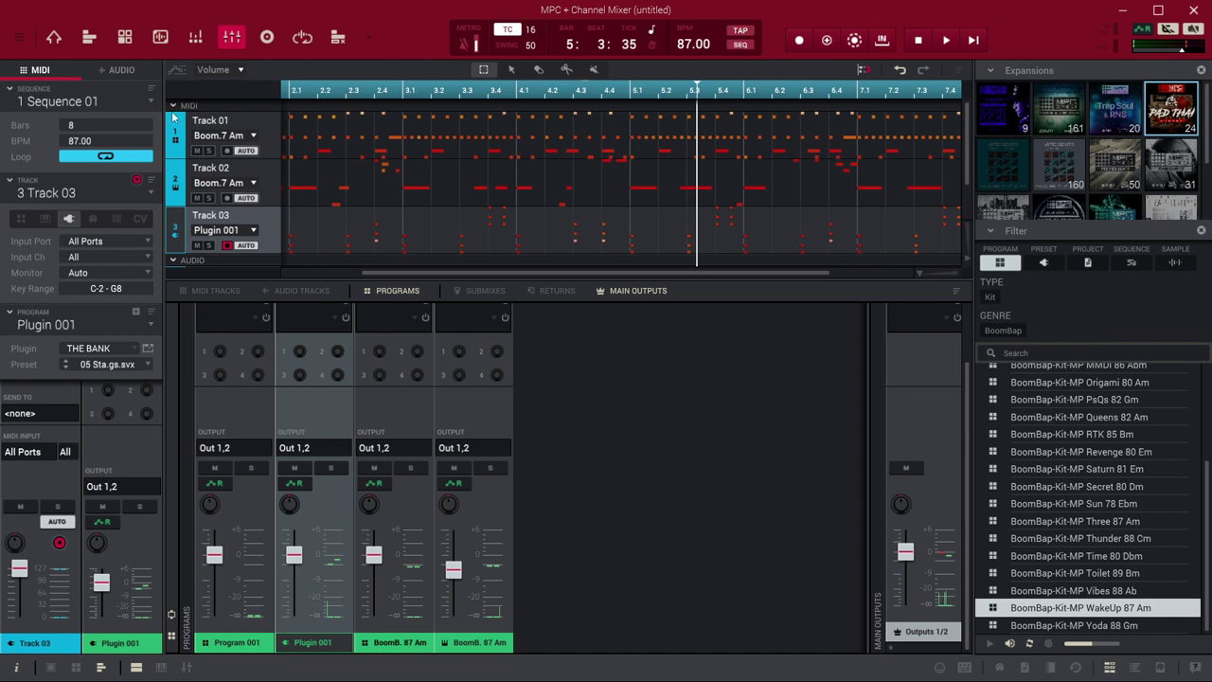
{"action": "left_click", "coordinate": [20, 39]}
{"action": "mouse_move", "coordinate": [35, 76]}
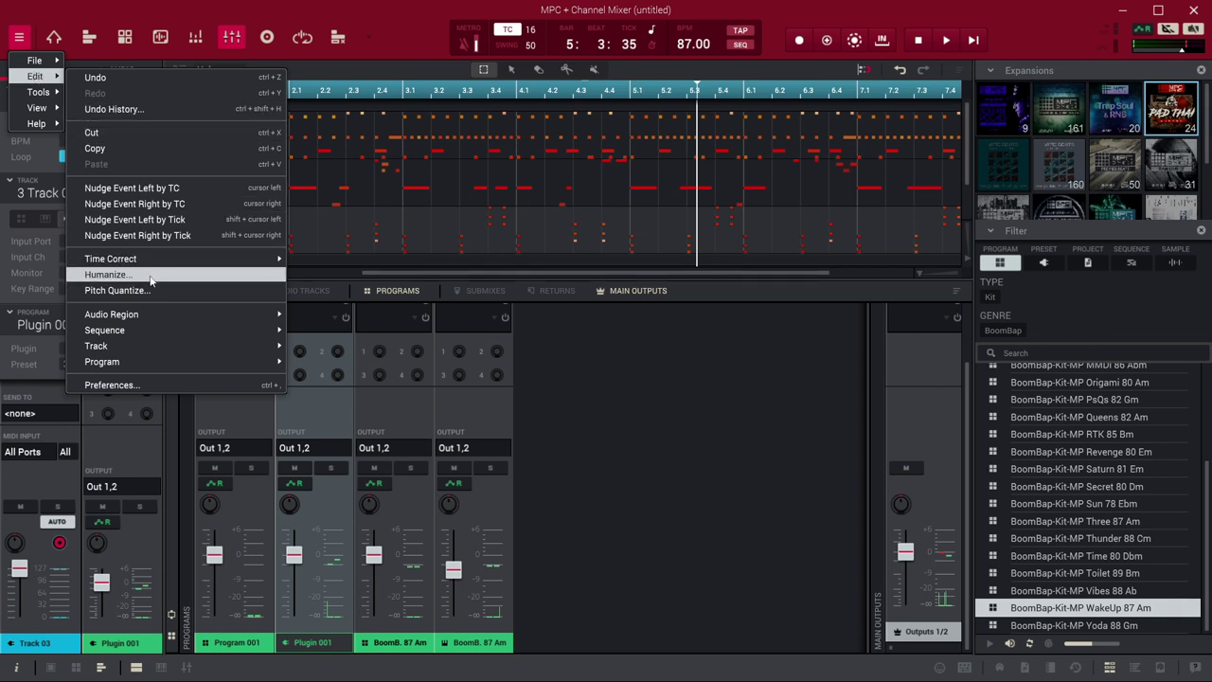
{"action": "mouse_move", "coordinate": [154, 334]}
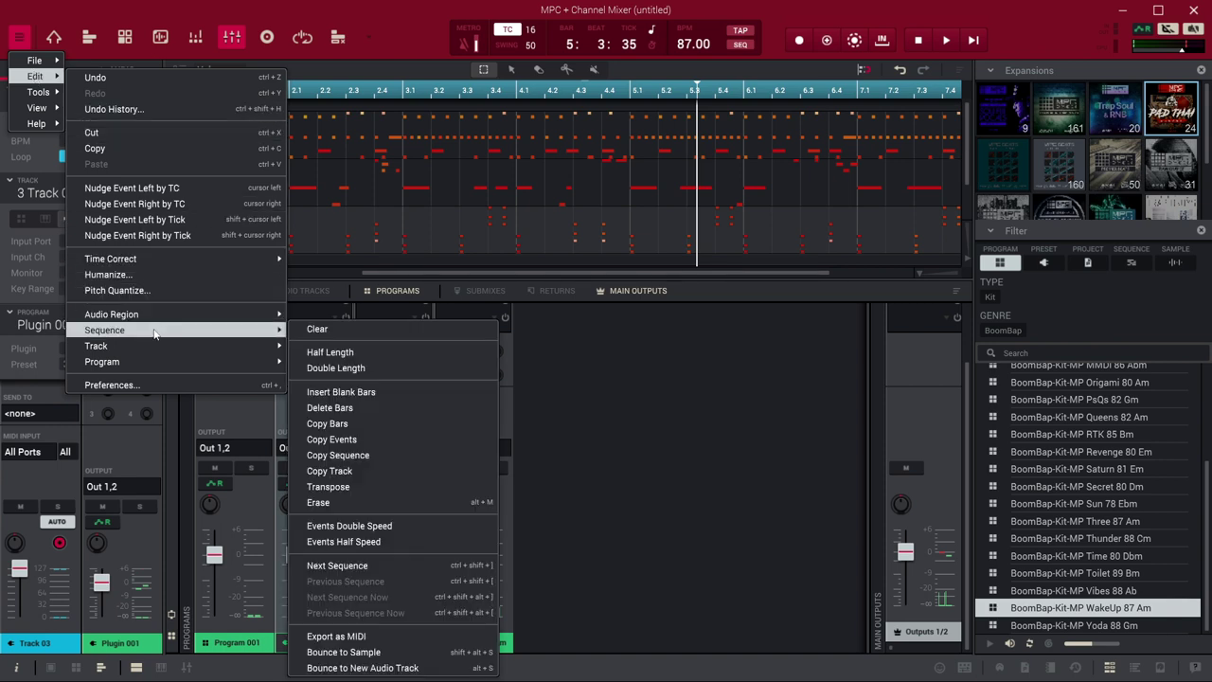
{"action": "left_click", "coordinate": [338, 456]}
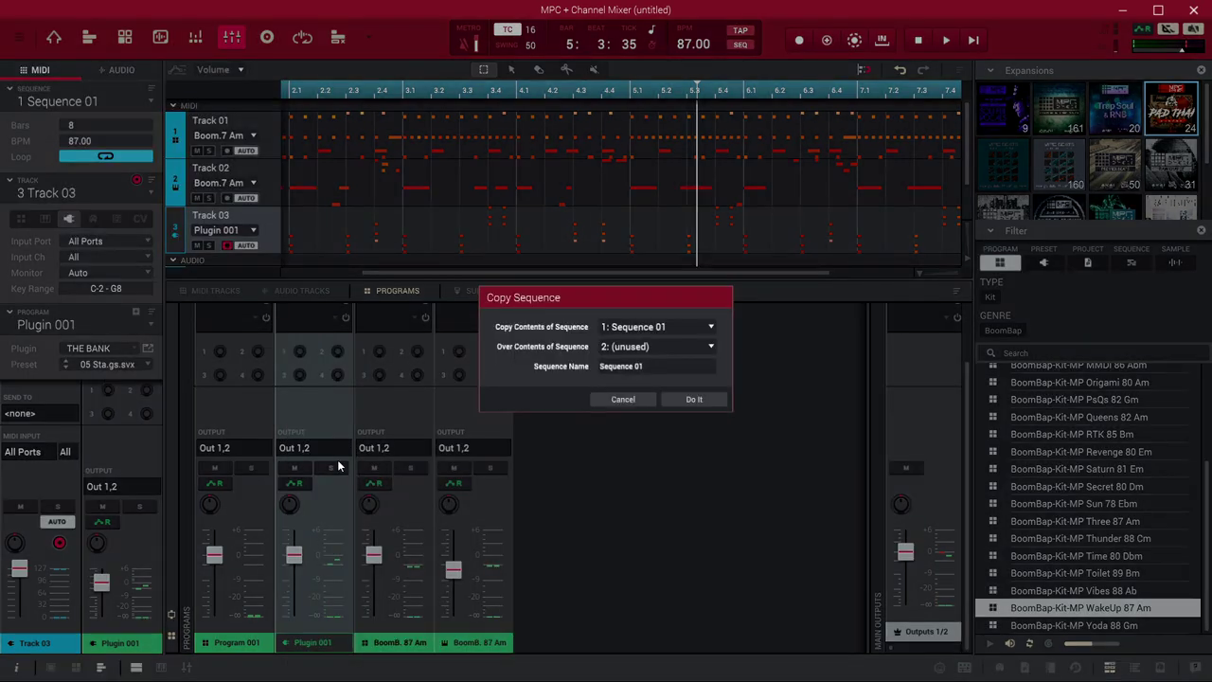
{"action": "left_click", "coordinate": [648, 366]}
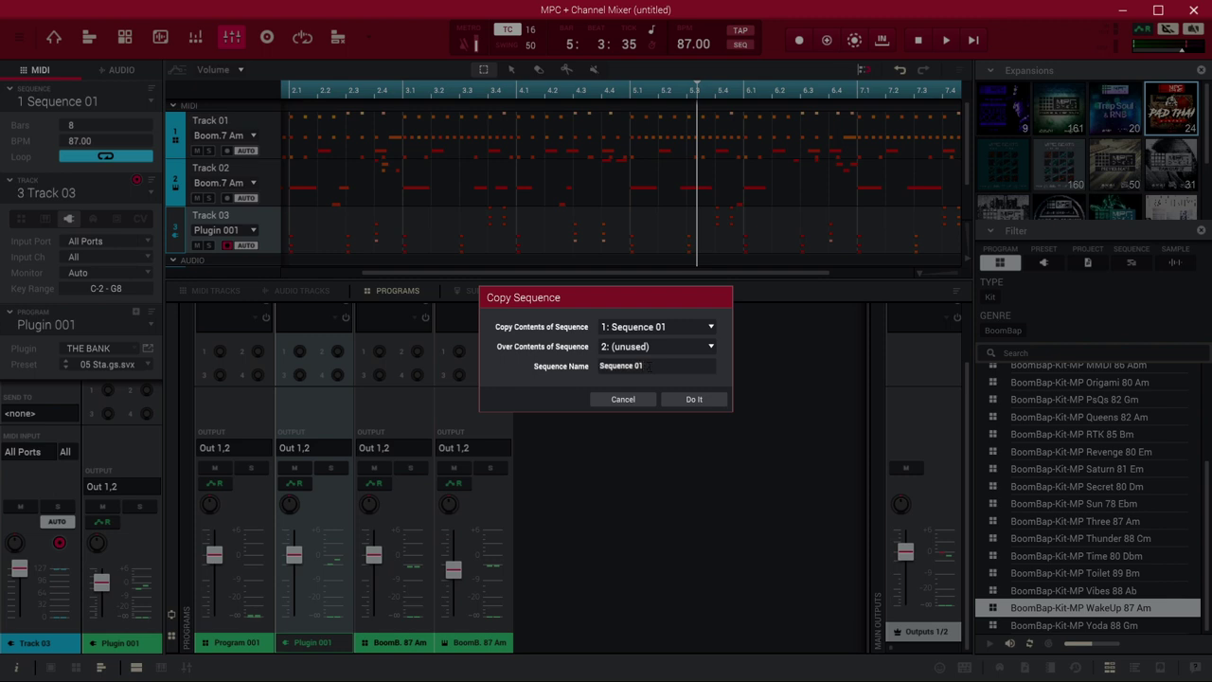
{"action": "left_click", "coordinate": [694, 399]}
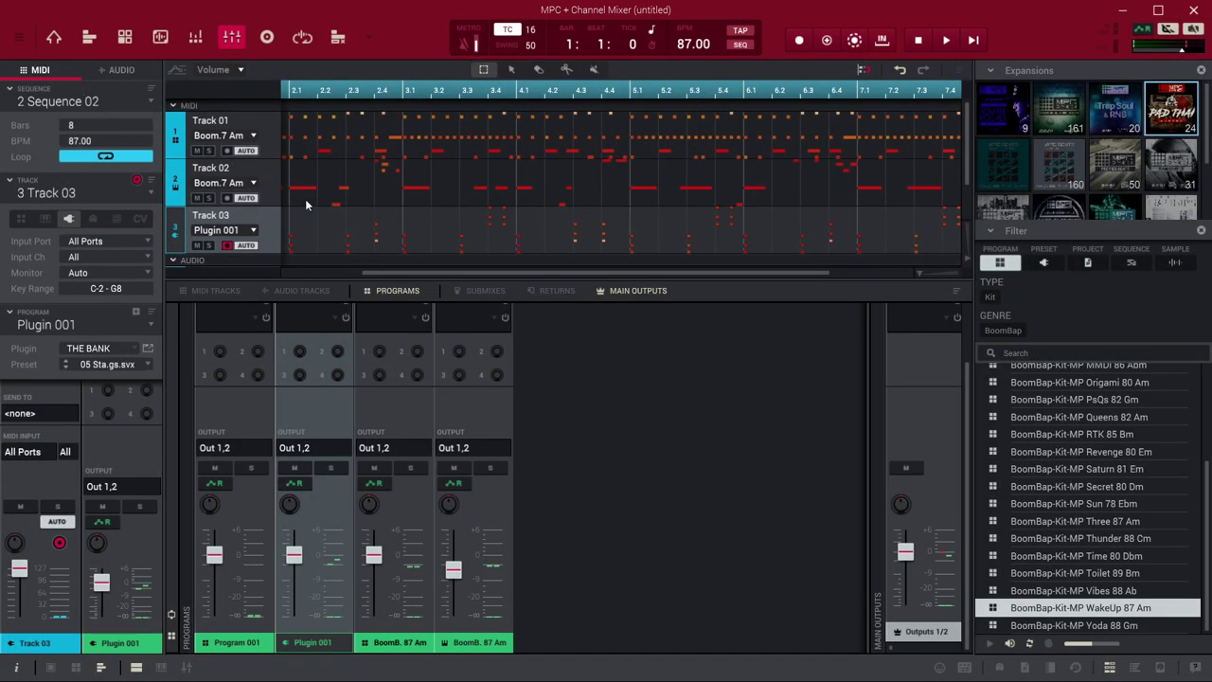
- Show Track 01 of Sequence 02 in Track View and delete the selected notes on pad A13
{"action": "left_click", "coordinate": [83, 194]}
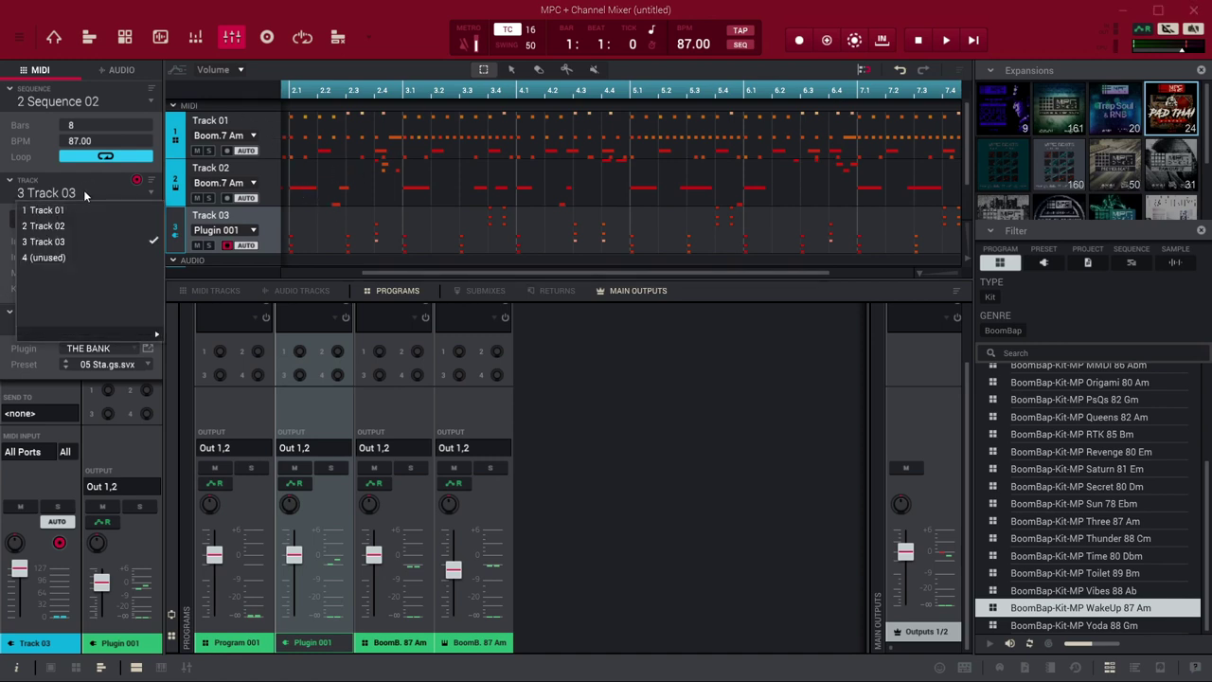
{"action": "left_click", "coordinate": [84, 210]}
{"action": "left_click", "coordinate": [95, 38]}
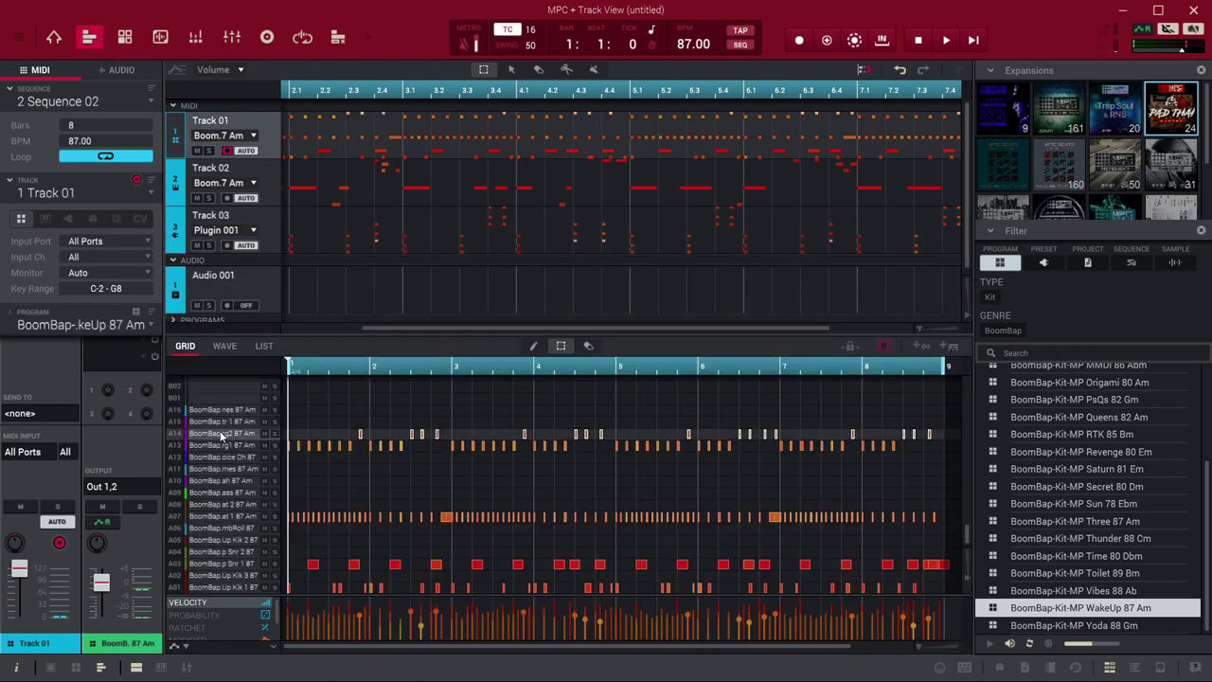
{"action": "left_click", "coordinate": [173, 448]}
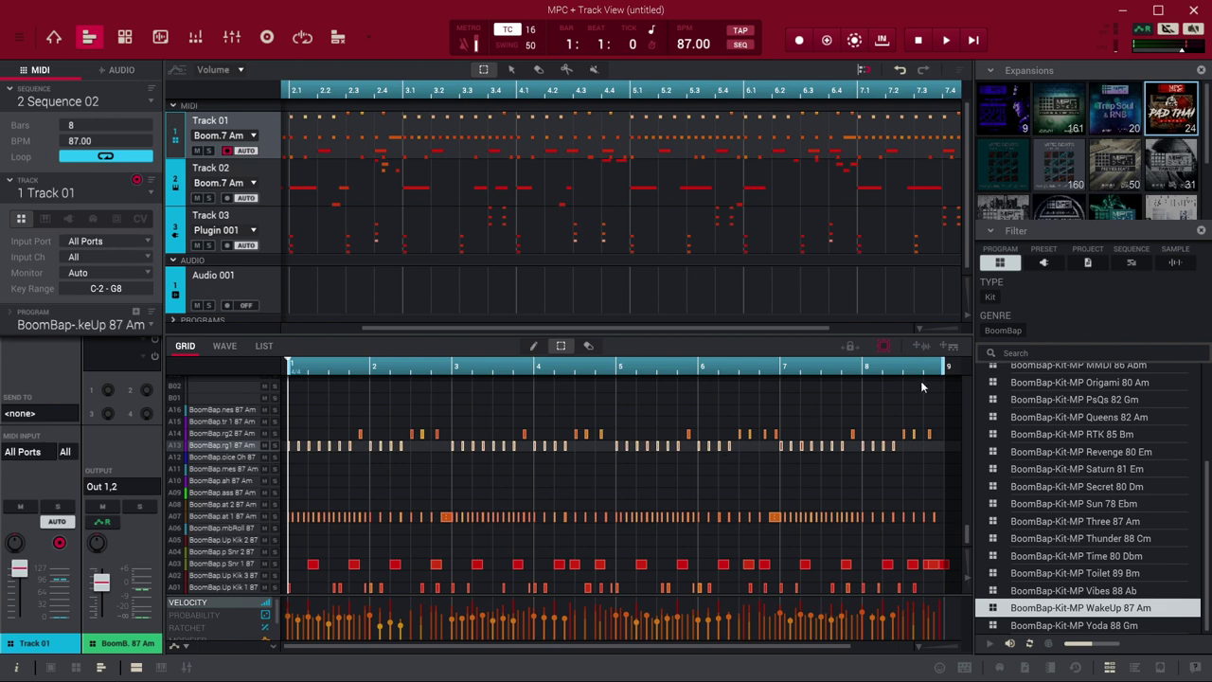
{"action": "left_click_drag", "start_coordinate": [940, 403], "coordinate": [932, 439]}
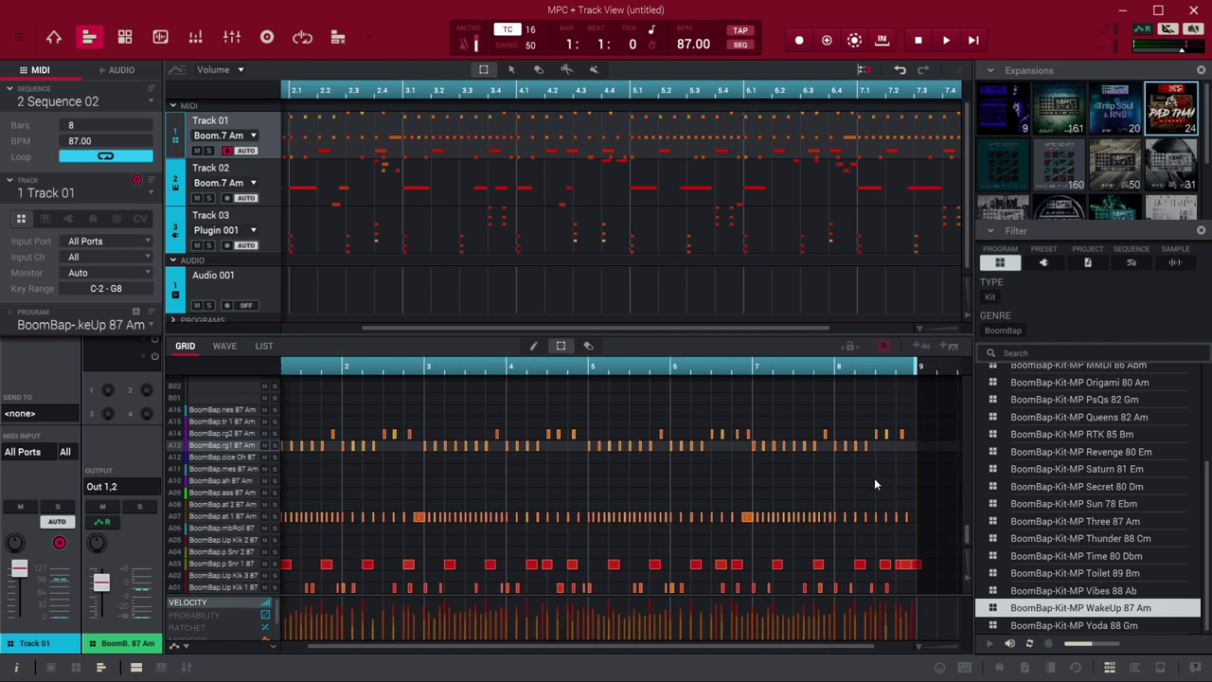
{"action": "left_click", "coordinate": [217, 447]}
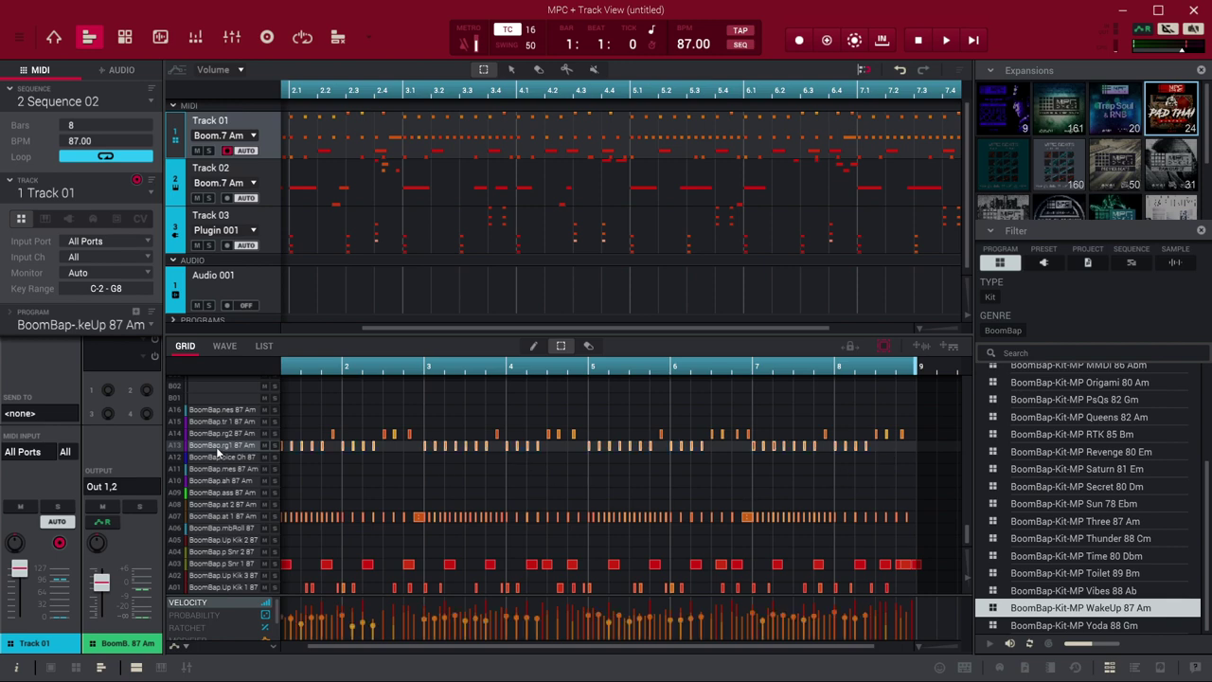
{"action": "key", "text": "Delete"}
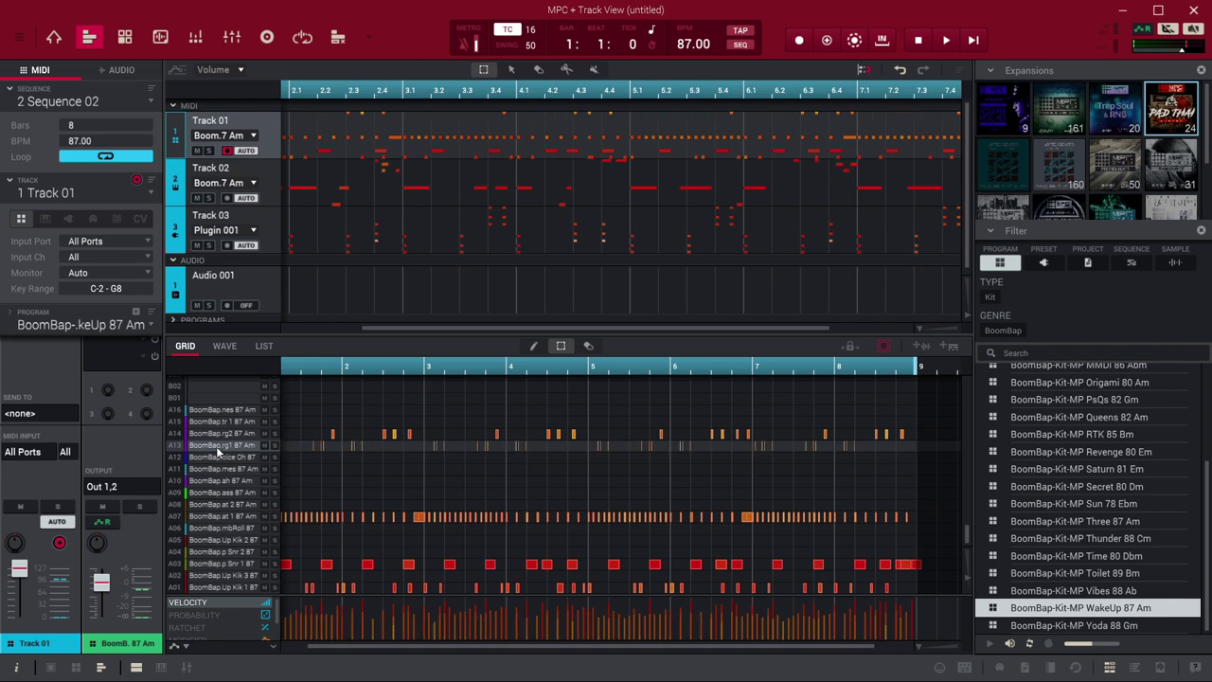
- Play Sequence 02 and switch to Sequence 01 during playback
{"action": "key", "text": "space"}
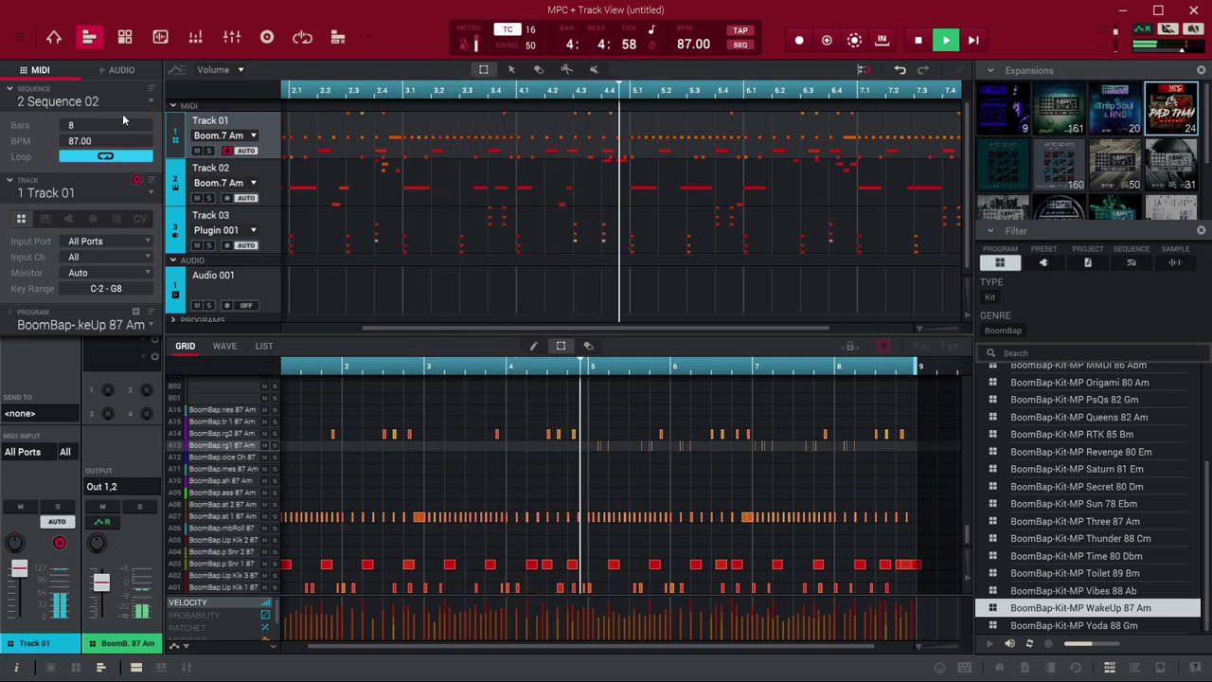
{"action": "left_click", "coordinate": [152, 106]}
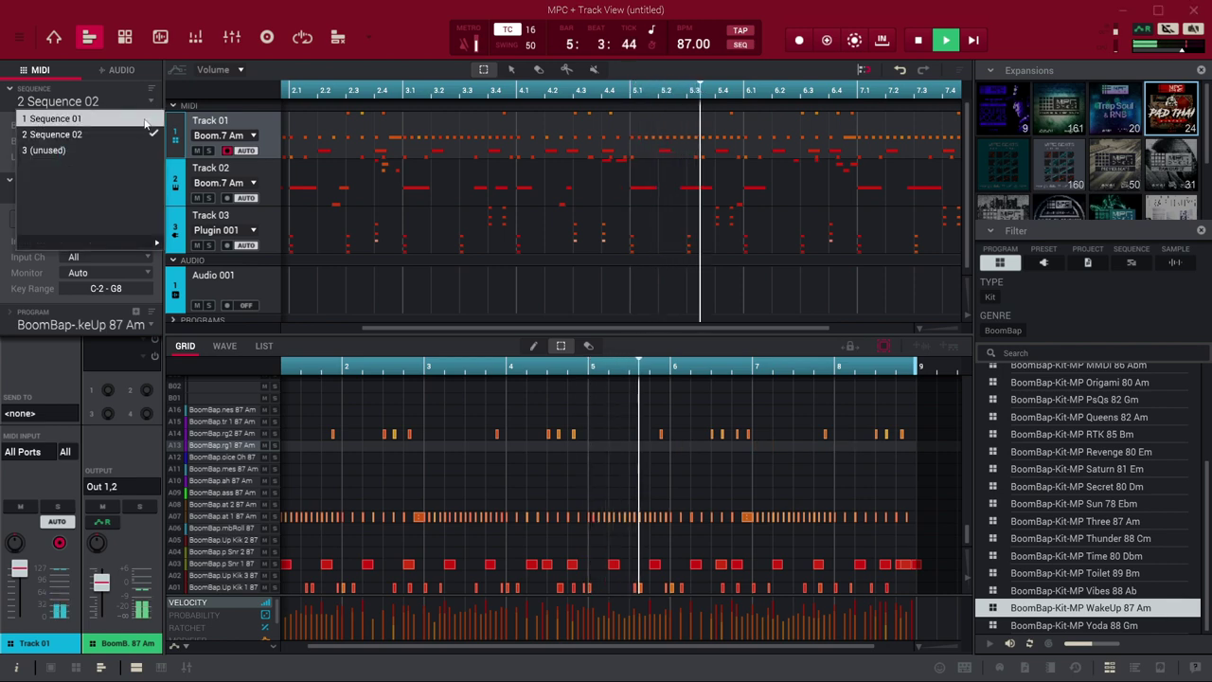
{"action": "left_click", "coordinate": [52, 116]}
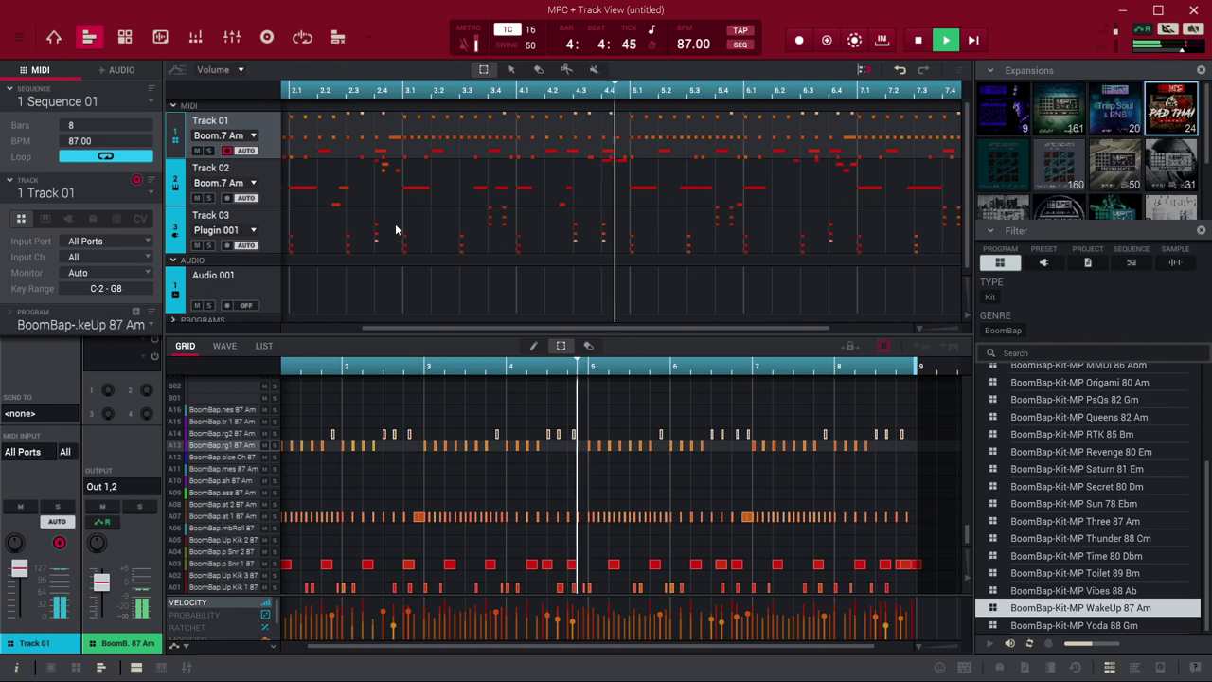
- Lower Plugin 001's fader to about -4.16 dB in the Channel Mixer
{"action": "left_click", "coordinate": [232, 38]}
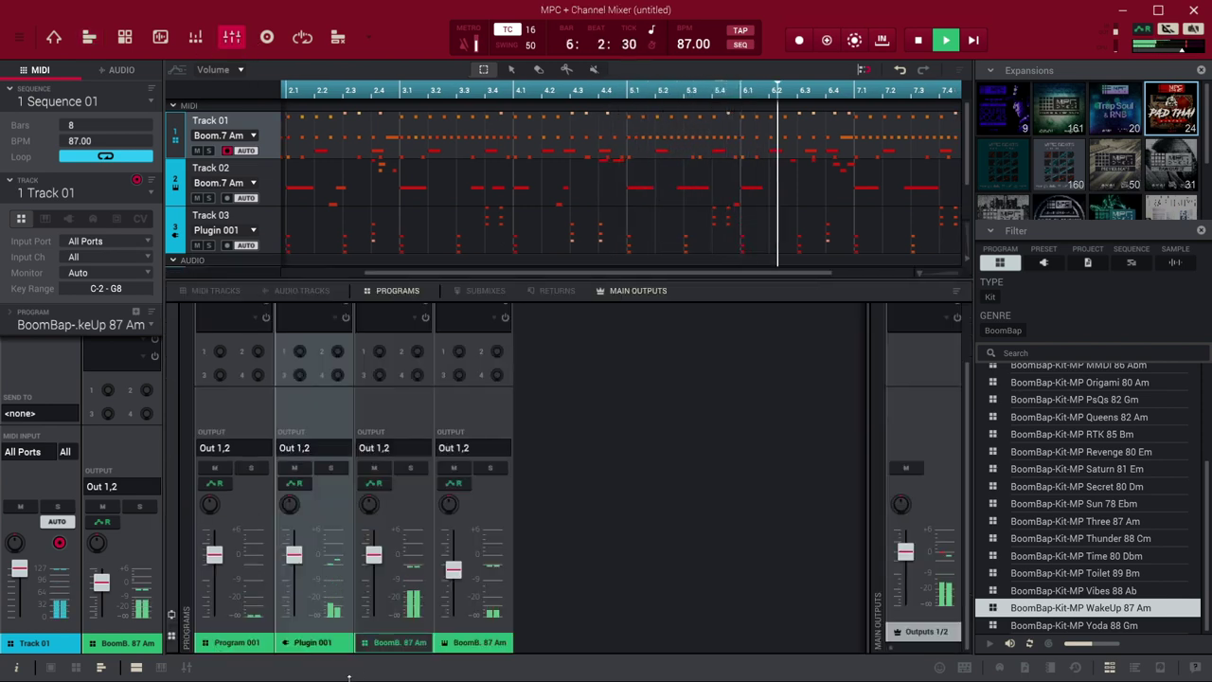
{"action": "left_click_drag", "start_coordinate": [294, 555], "coordinate": [296, 569]}
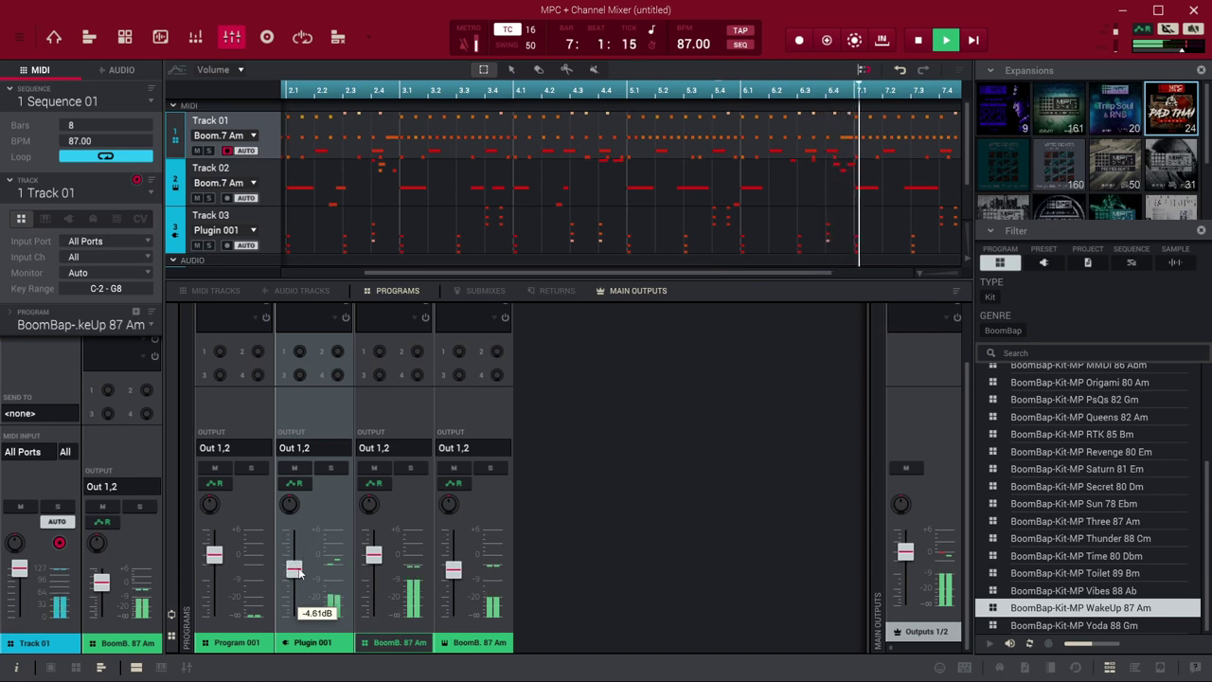
{"action": "left_click_drag", "start_coordinate": [297, 570], "coordinate": [297, 568]}
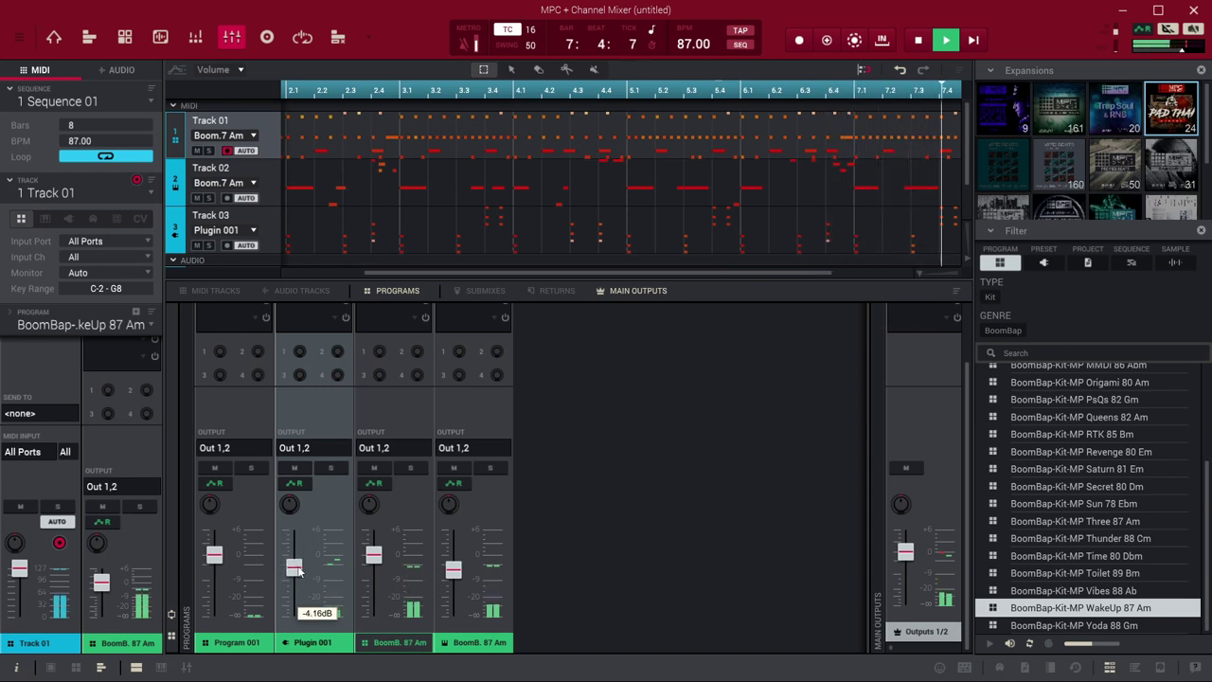
- Raise the WakeUp drum kit program's fader to +1.00 dB and the bass program's fader to about -2.47 dB, and stop playback
{"action": "left_click", "coordinate": [374, 555]}
{"action": "left_click_drag", "start_coordinate": [374, 553], "coordinate": [371, 552]}
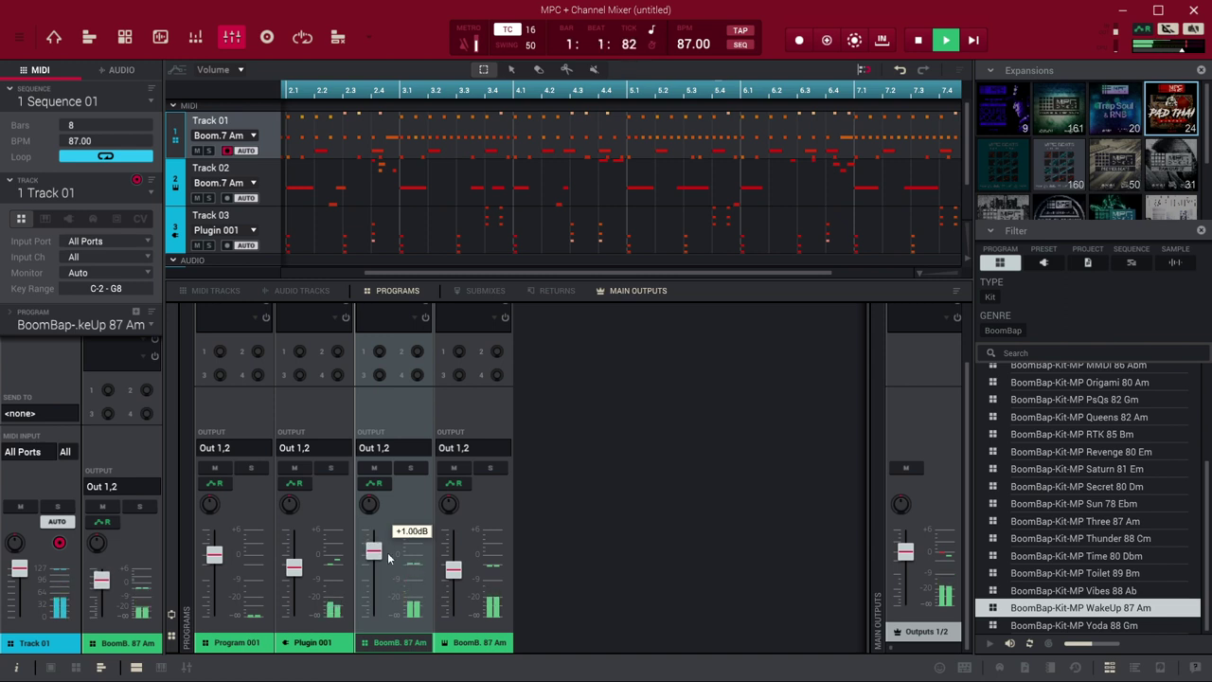
{"action": "mouse_move", "coordinate": [468, 572]}
{"action": "left_click_drag", "start_coordinate": [456, 571], "coordinate": [456, 565]}
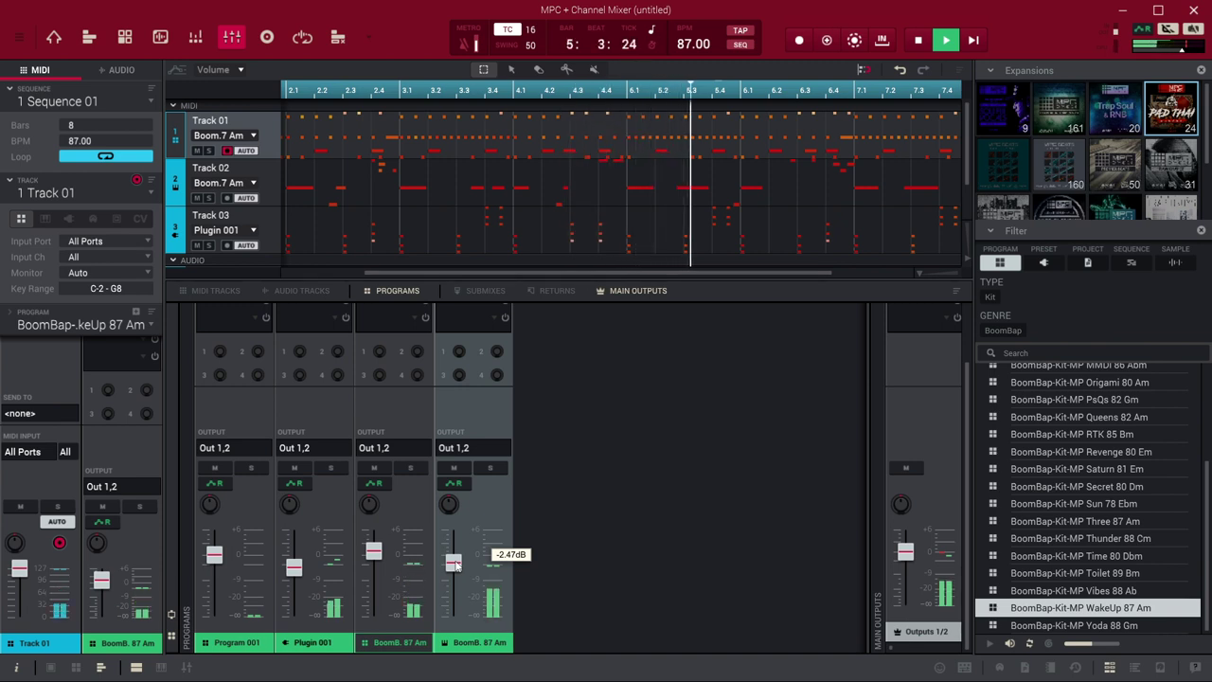
{"action": "key", "text": "space"}
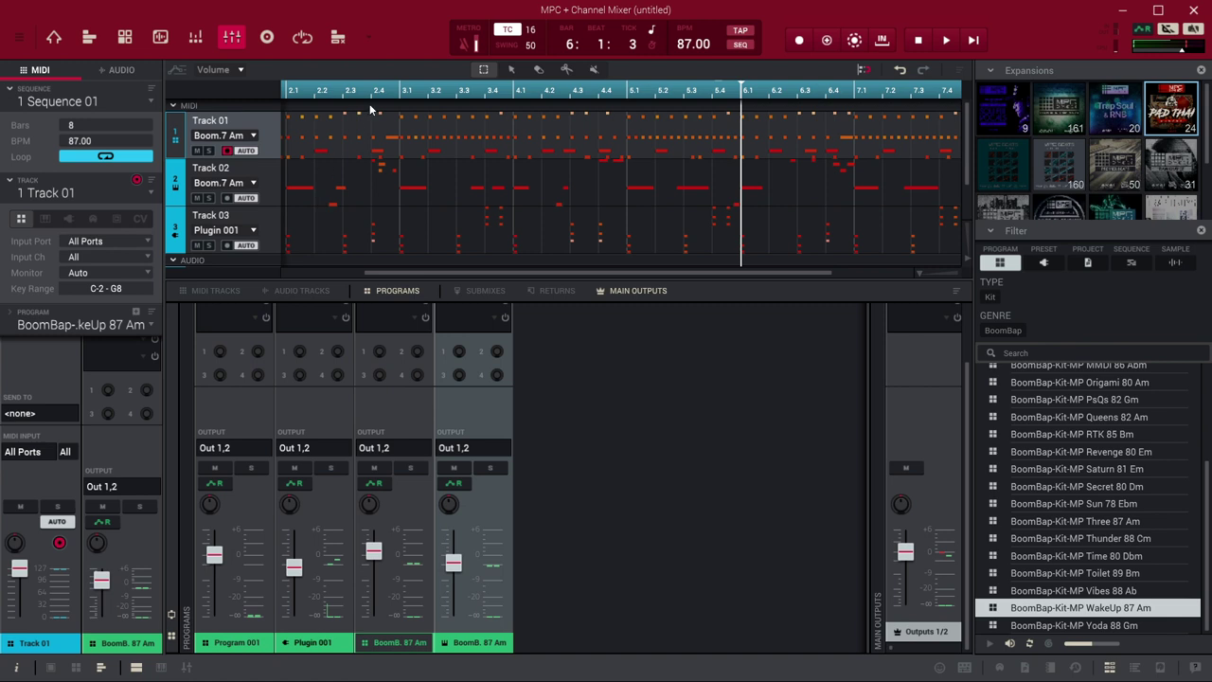
- Fit all eight bars of Sequence 01 in the track arrangement and open Song mode
{"action": "left_click_drag", "start_coordinate": [917, 273], "coordinate": [886, 290]}
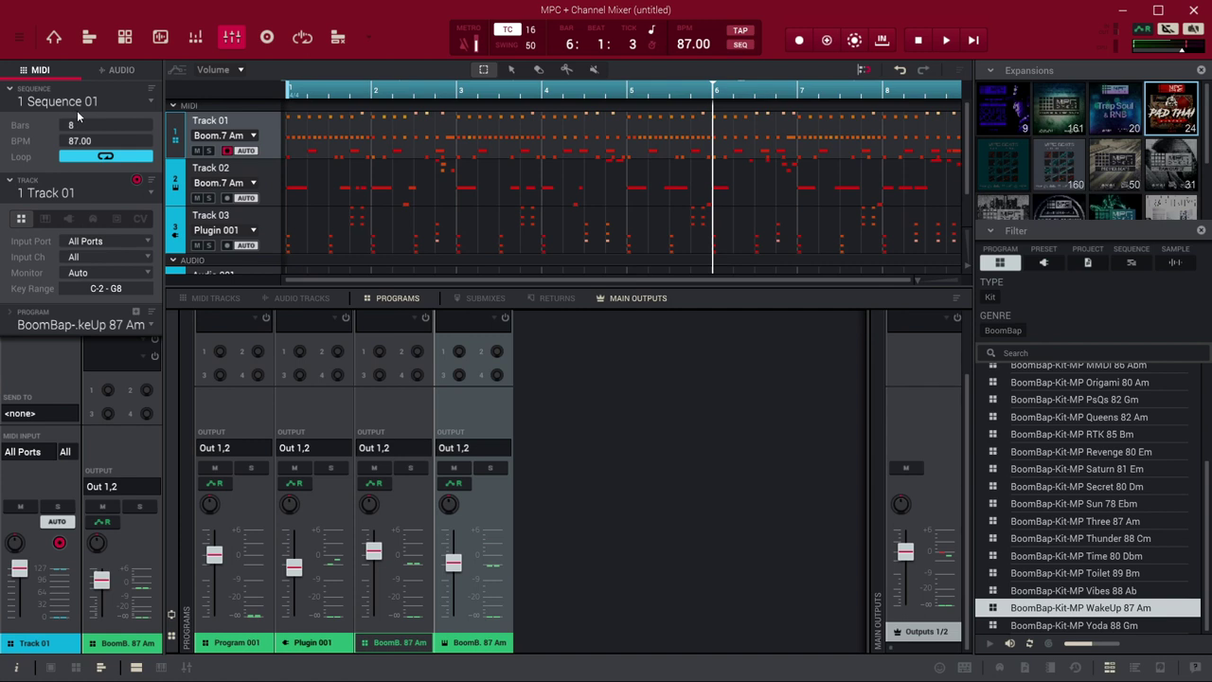
{"action": "left_click", "coordinate": [368, 40]}
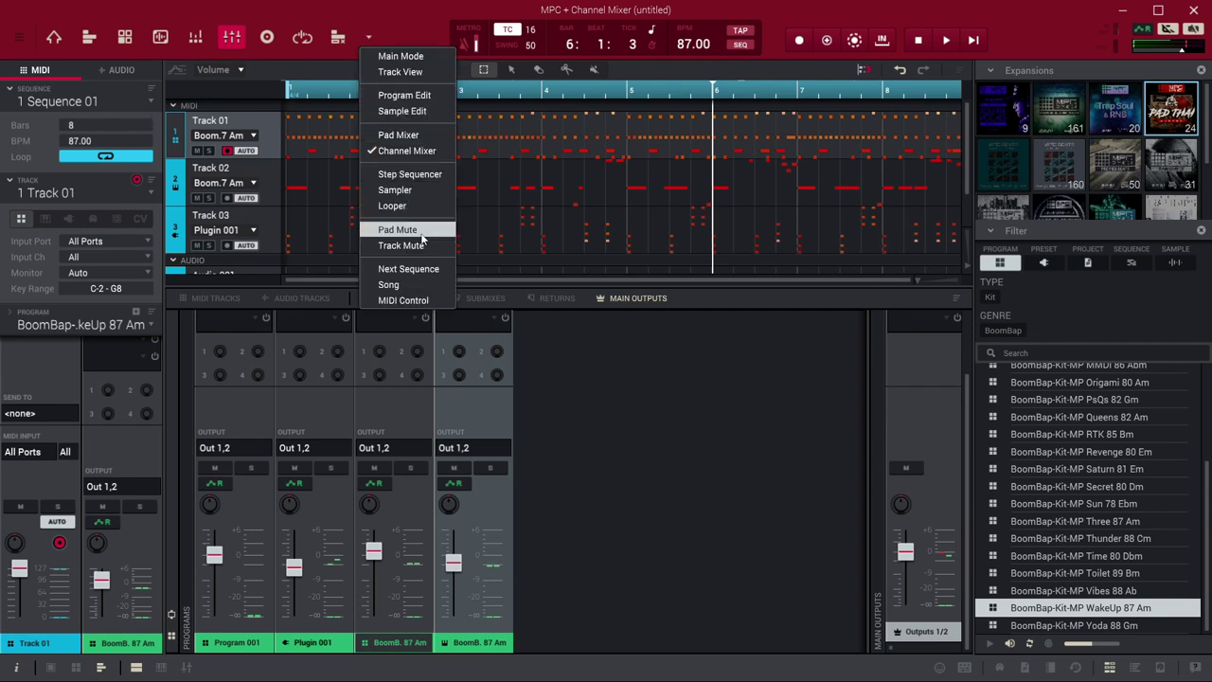
{"action": "left_click", "coordinate": [419, 285]}
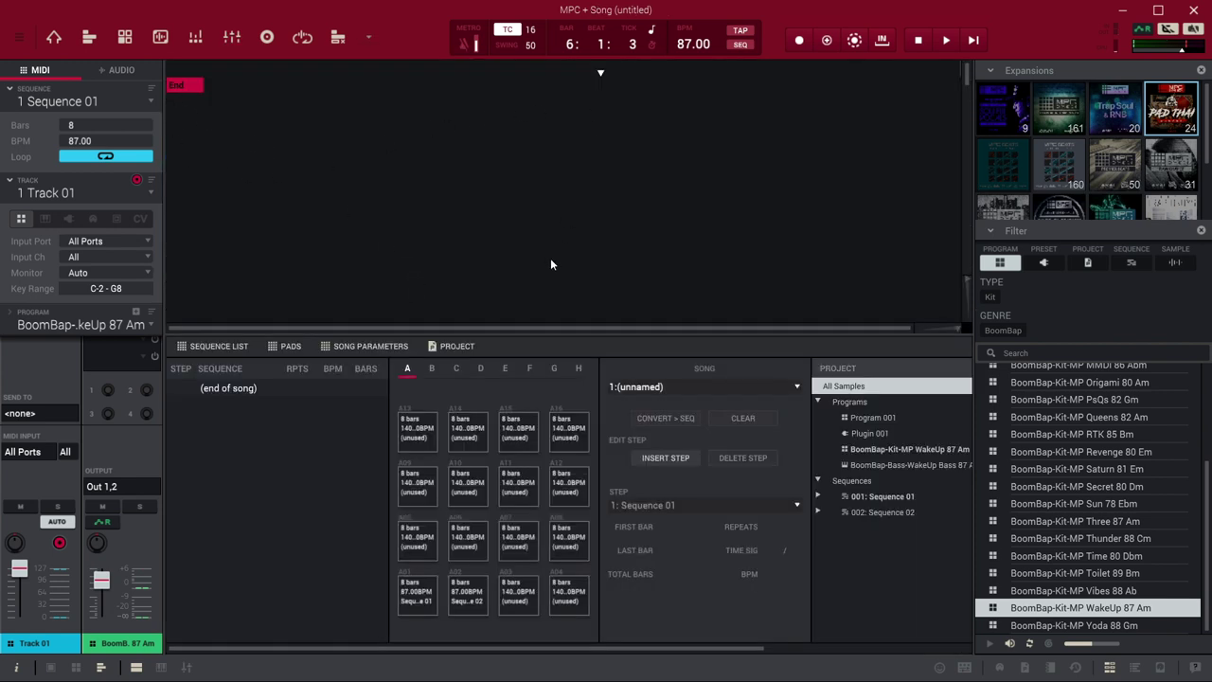
- Return to Main Mode and view the Probability and Ratchet lanes of Track 01 in the grid
{"action": "left_click", "coordinate": [18, 38]}
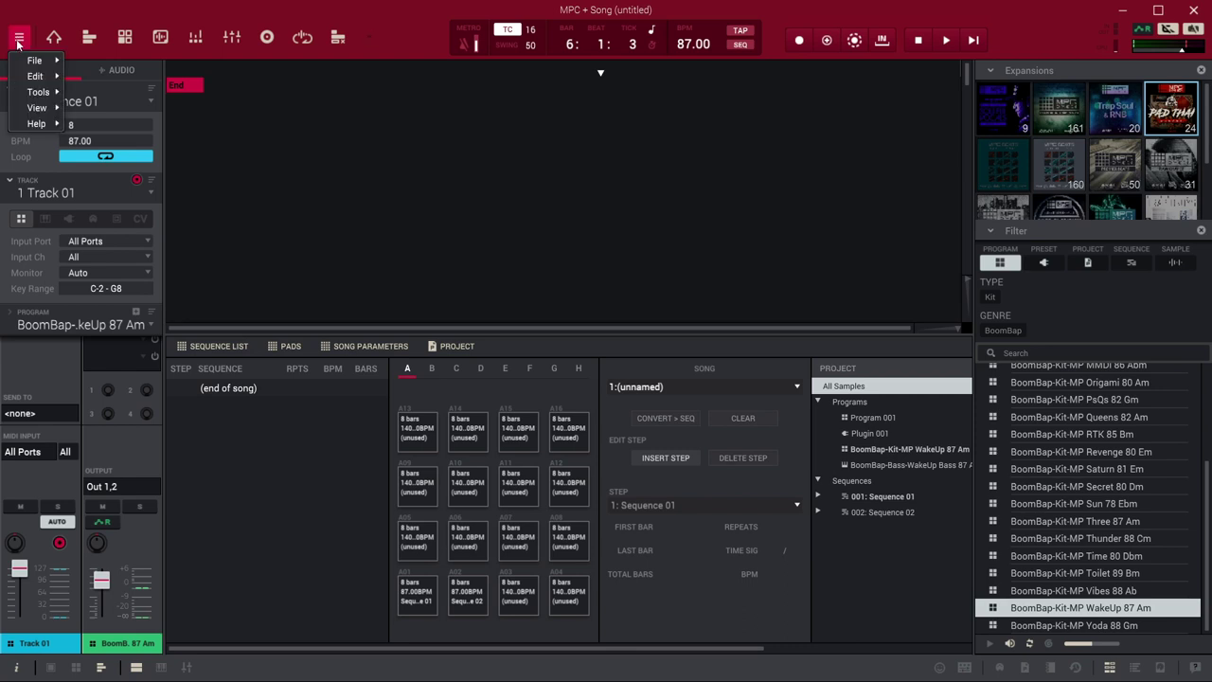
{"action": "left_click", "coordinate": [59, 39]}
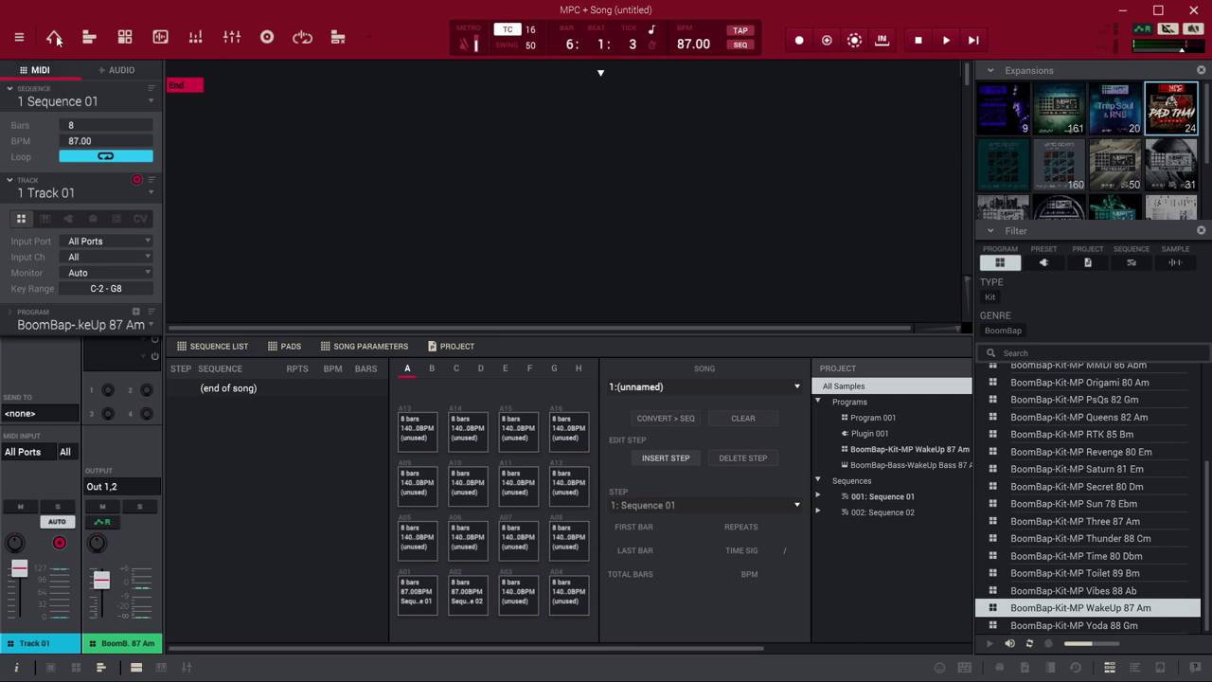
{"action": "left_click", "coordinate": [55, 39]}
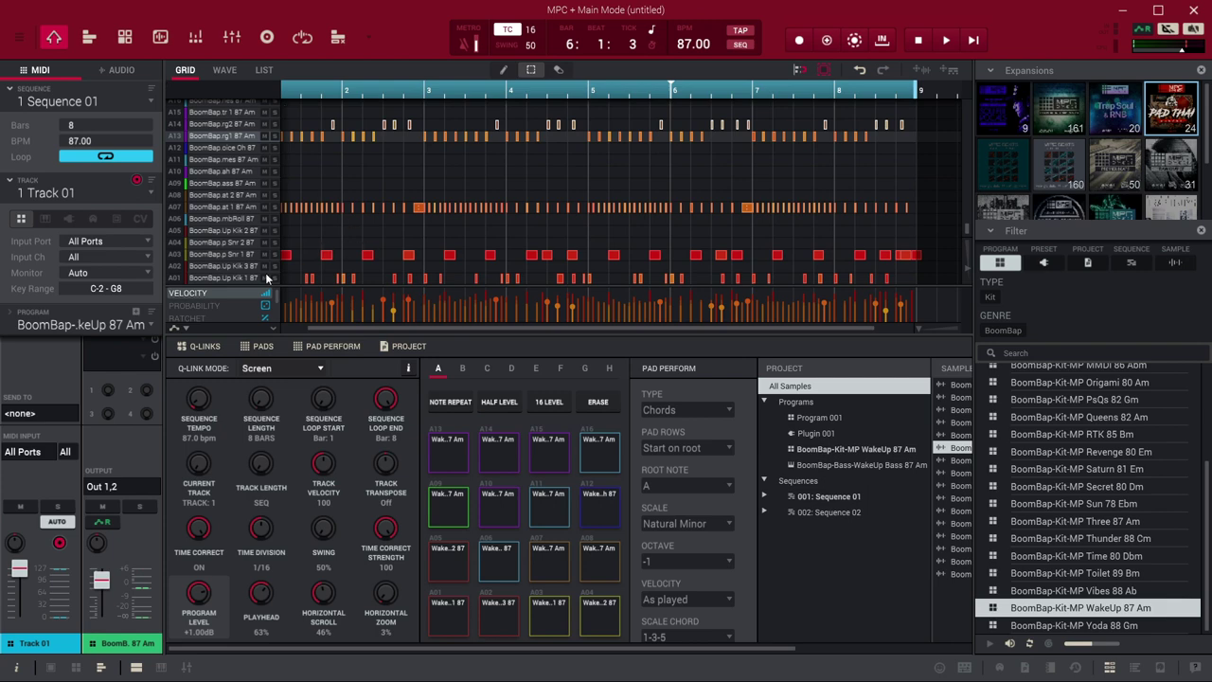
{"action": "left_click", "coordinate": [229, 306]}
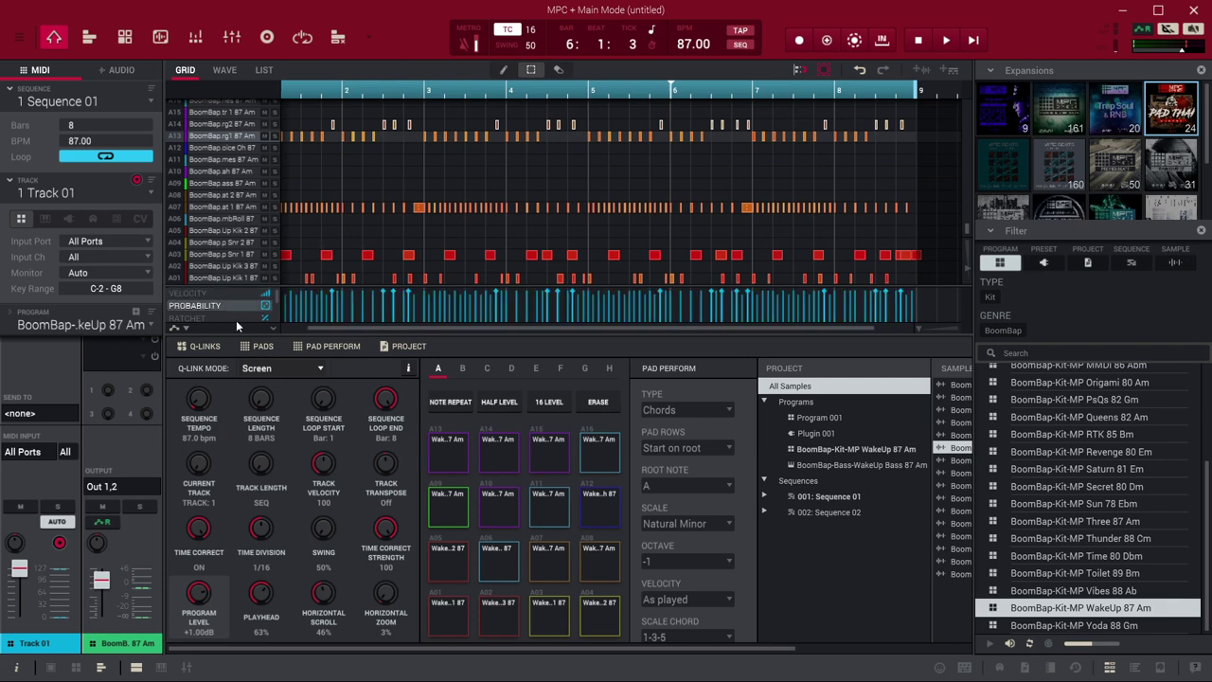
{"action": "left_click", "coordinate": [235, 318]}
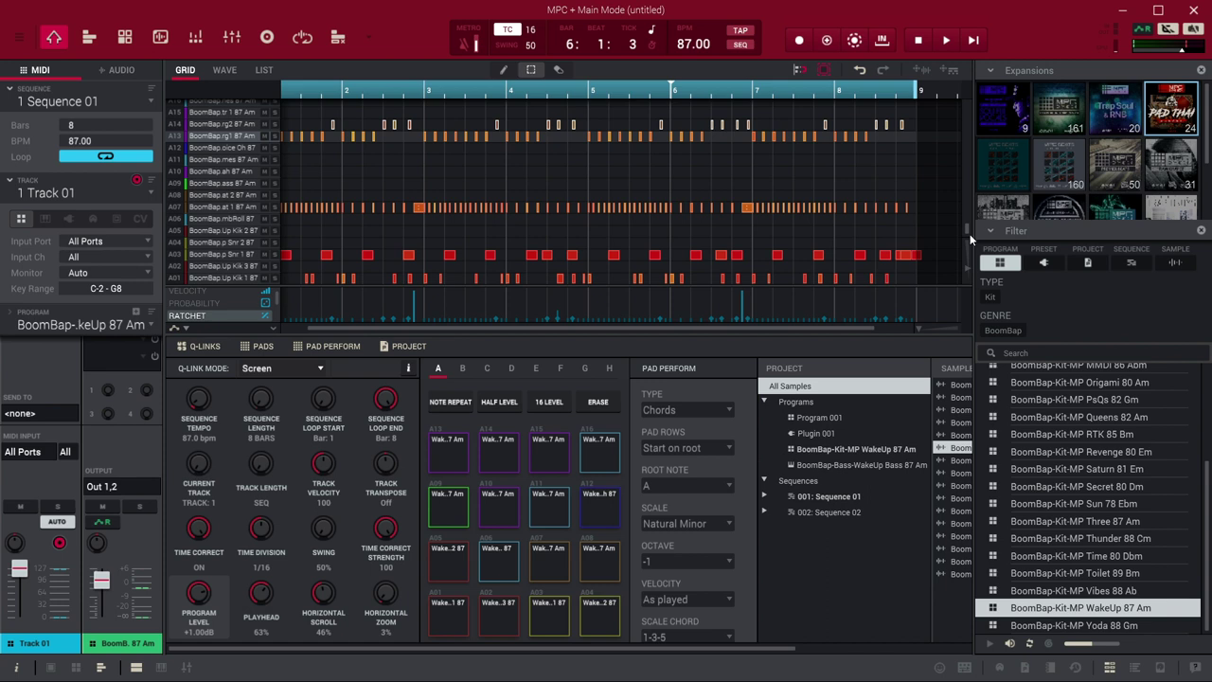
{"action": "left_click_drag", "start_coordinate": [969, 228], "coordinate": [971, 238]}
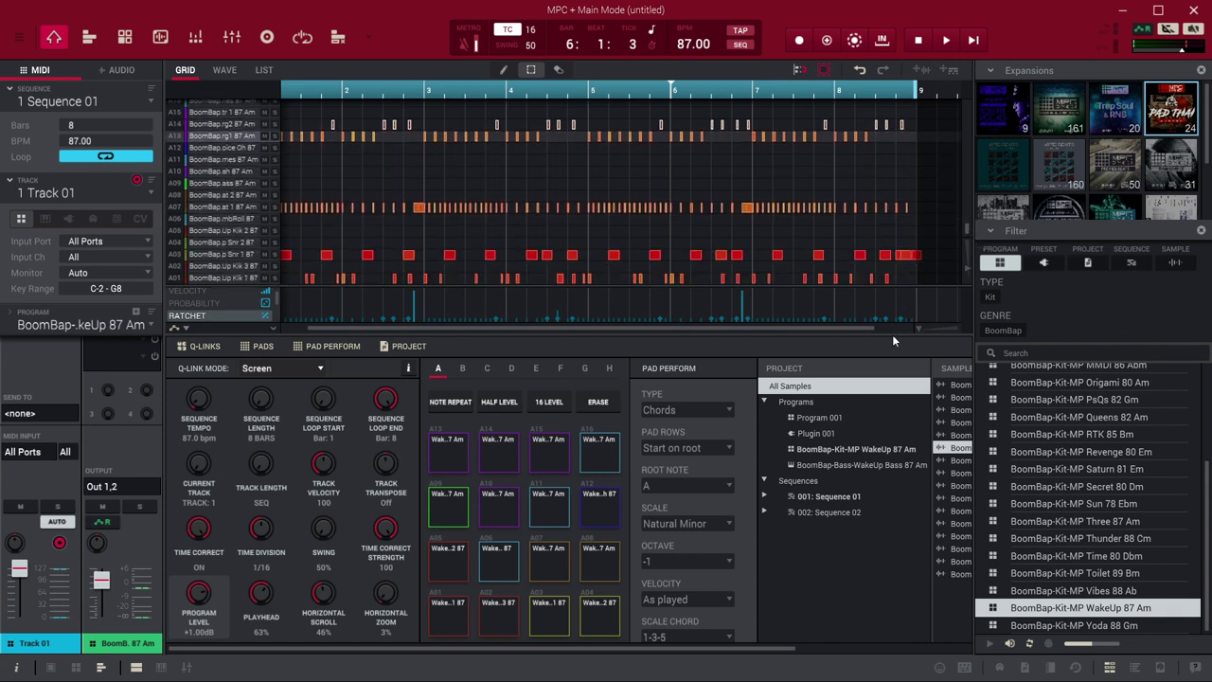